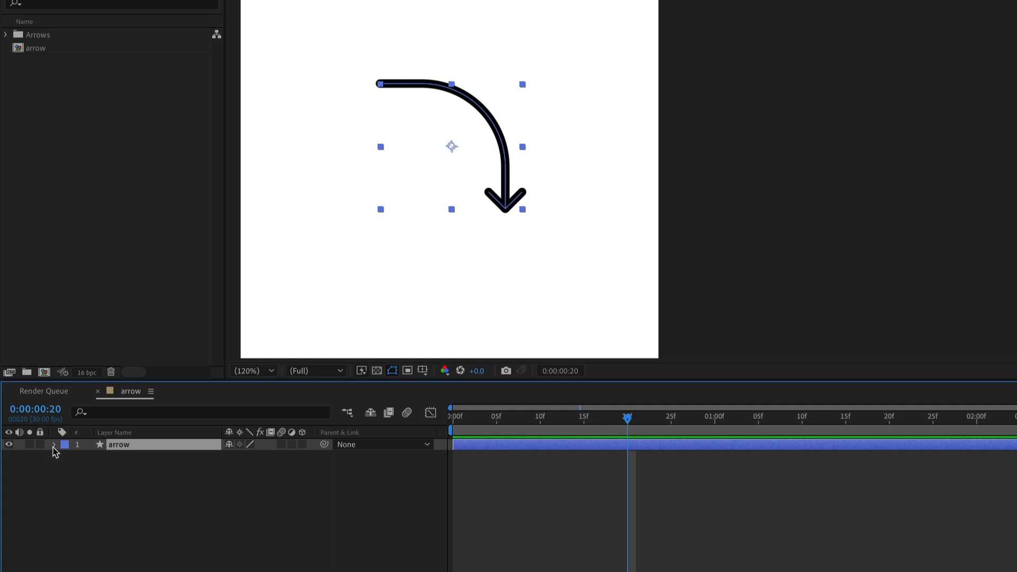
- Examine the arrow layer's arrowhead and line groups and preview the animation from the start
left_click(53, 445)
left_click(66, 457)
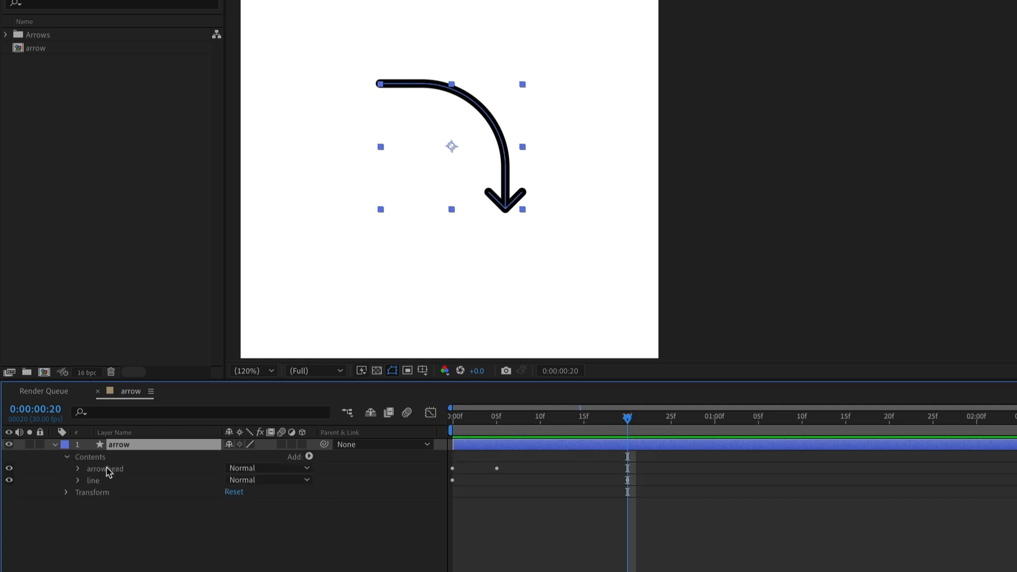
left_click(111, 470)
left_click(117, 481)
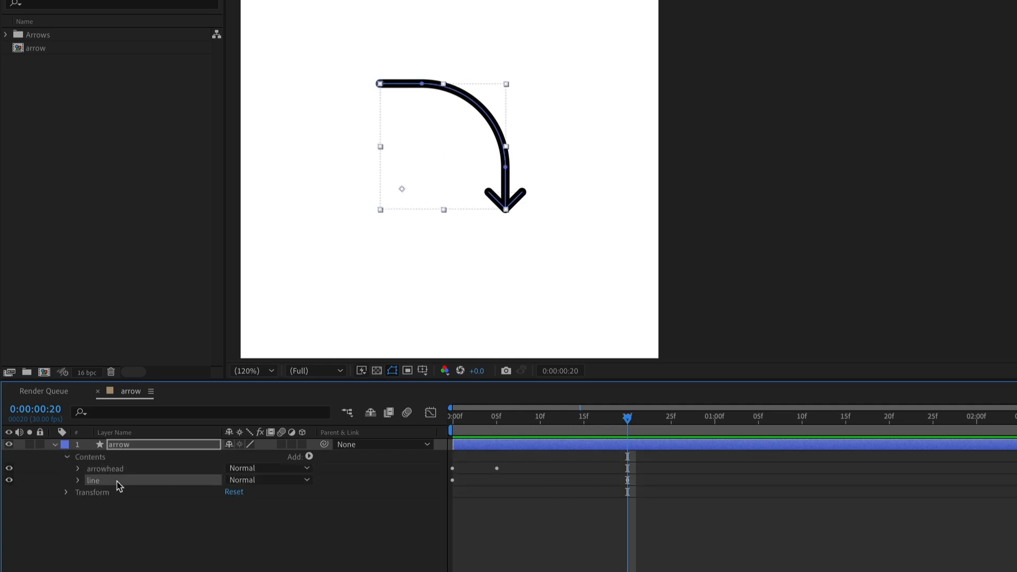
left_click(136, 538)
left_click_drag(461, 419, 450, 421)
key("space")
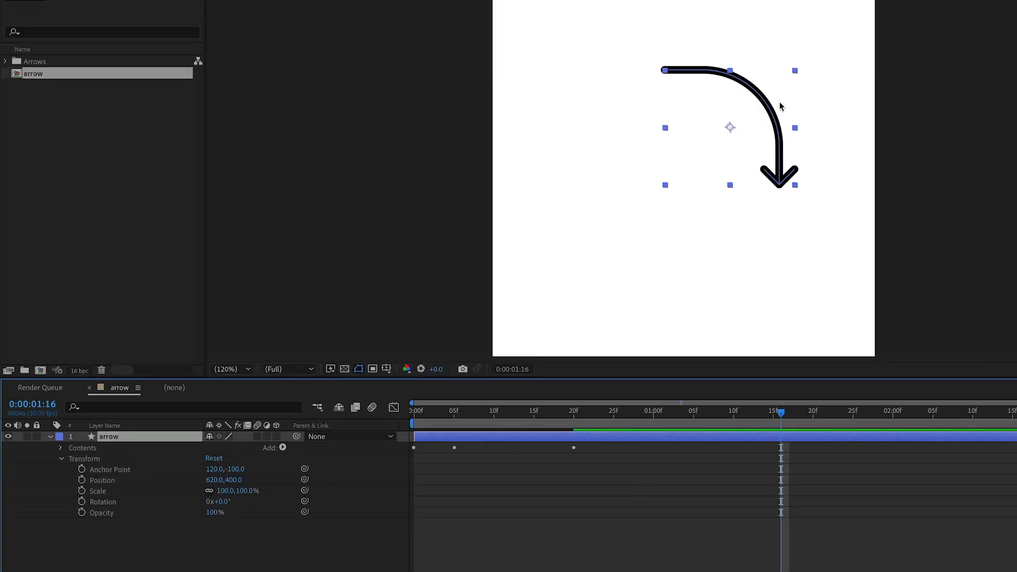
- Scale the arrow layer to 133%, rotate it to -181°, and widen the arrowhead and line strokes to 40 px
mouse_move(245, 492)
left_mouse_down()
mouse_move(233, 492)
mouse_move(275, 512)
mouse_move(125, 523)
left_mouse_up()
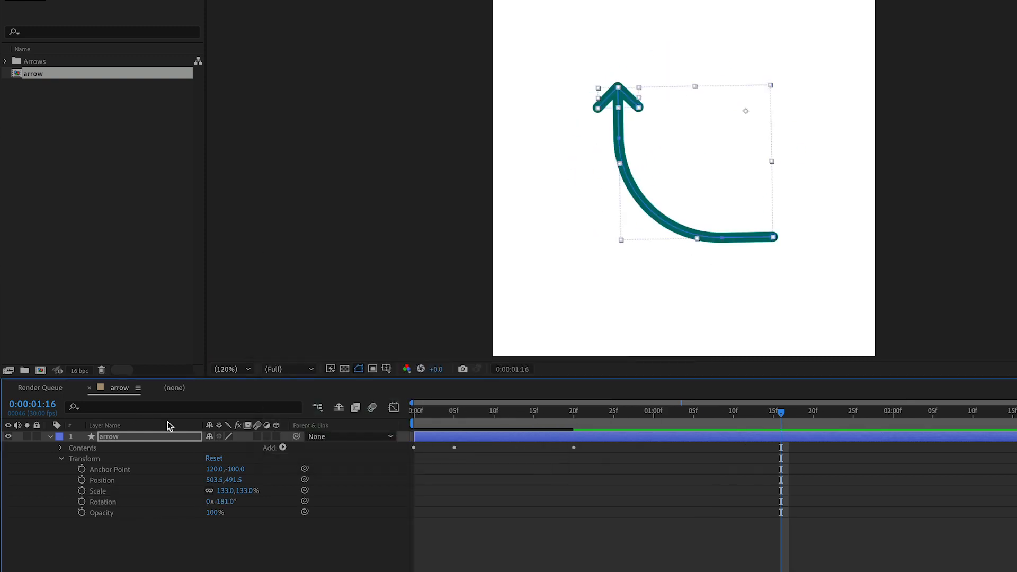
left_click(170, 408)
type("strok")
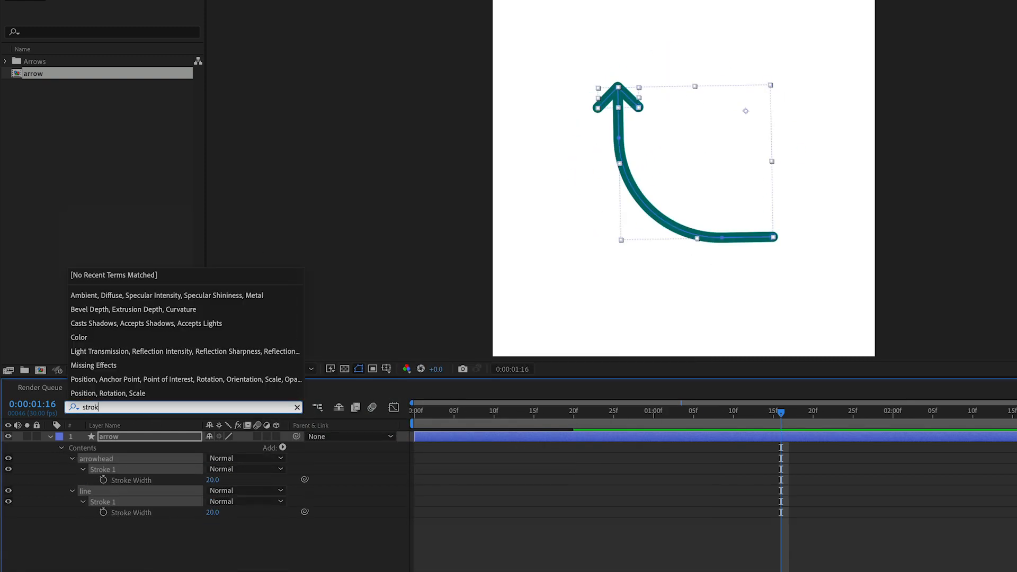
left_click_drag(211, 480, 223, 480)
left_click_drag(212, 512, 223, 512)
- Add a Stroke layer style to the arrow layer
right_click(147, 436)
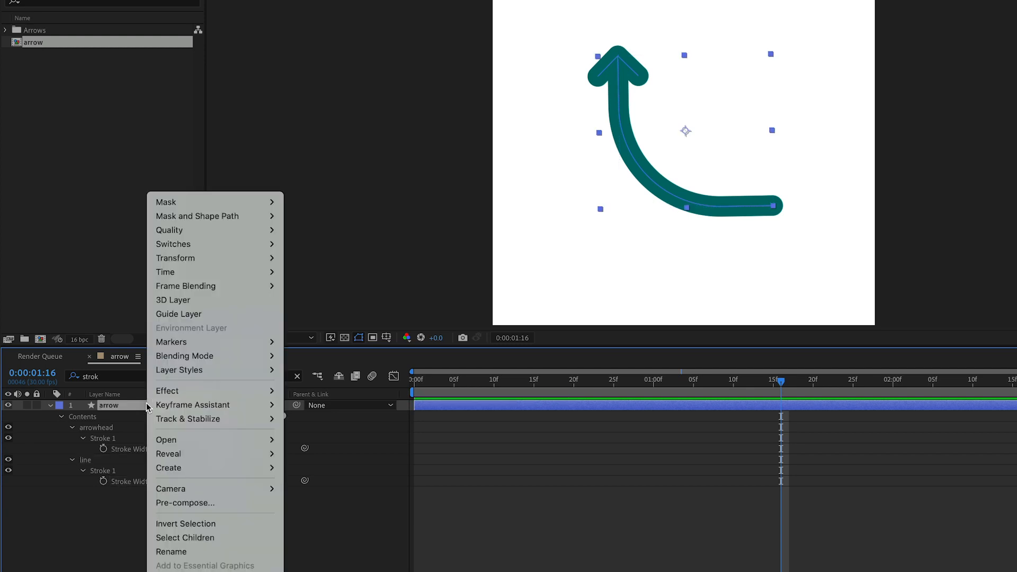
mouse_move(179, 370)
left_click(350, 528)
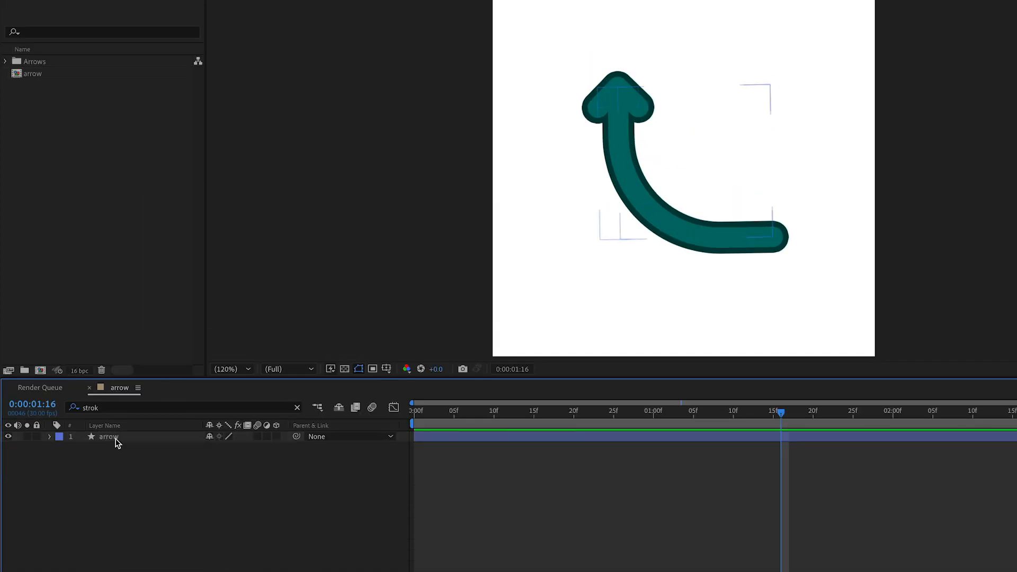
- Shift the arrow layer's opening and closing keyframes along the timeline and preview the retimed animation
left_click(116, 438)
key("u")
left_click_drag(607, 504, 406, 443)
left_click_drag(414, 458, 654, 458)
left_click_drag(848, 490, 683, 443)
left_click_drag(694, 450, 773, 456)
key("F2")
left_click(631, 417)
key("space")
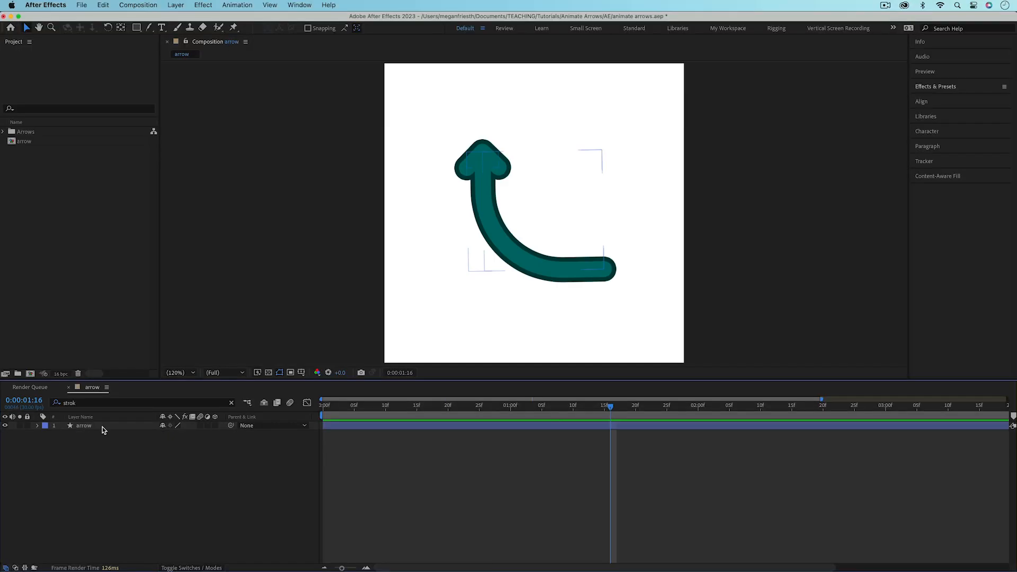
- Create a 1000 × 1000 px composition named "new comp"
key("super+n")
type("new comp")
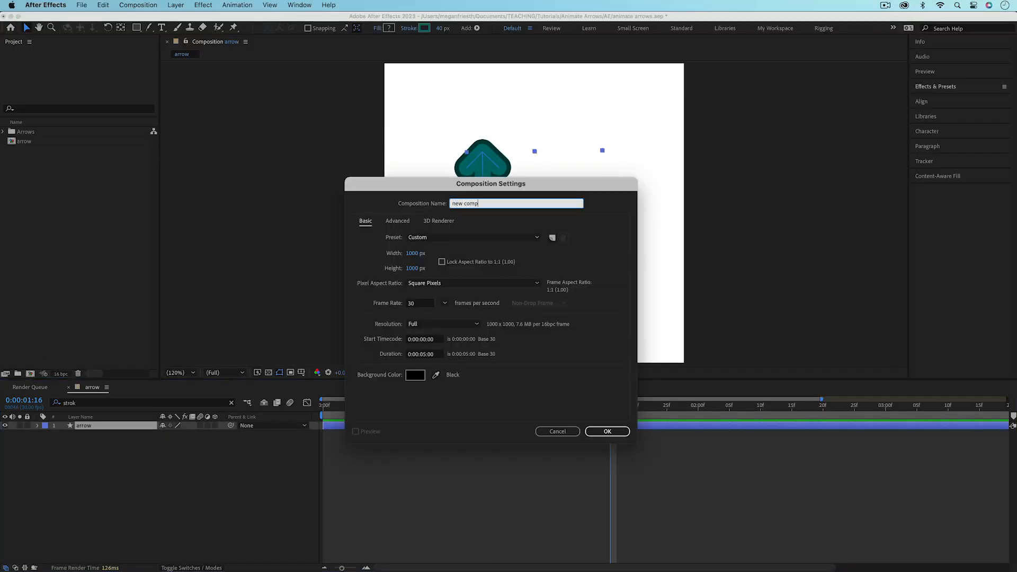
key("Return")
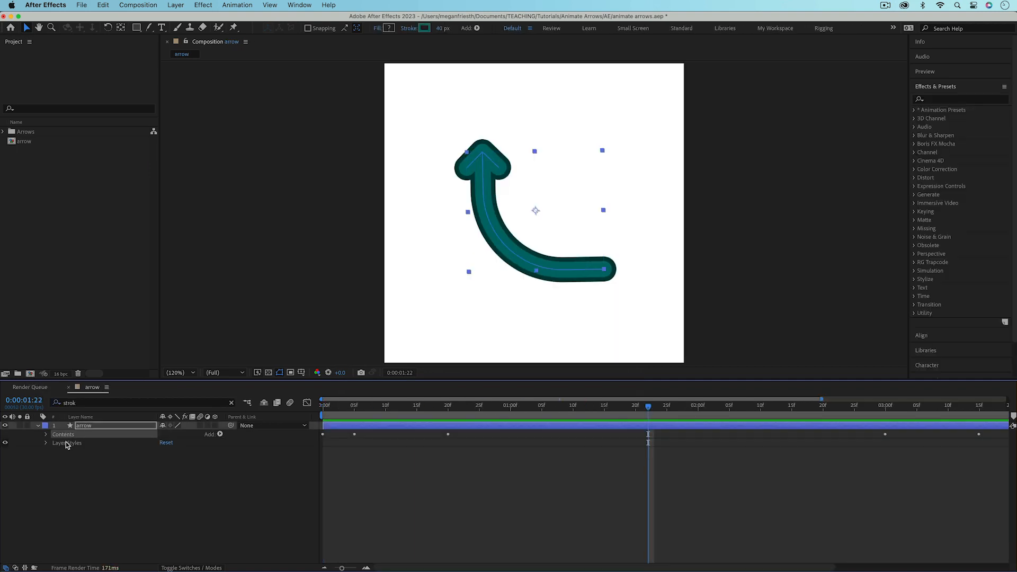
- Save the arrow layer's contents and layer styles as an animation preset named "teal arrow.ffx"
left_click(1004, 86)
left_click(928, 147)
type("teal arrow.ffx")
key("Return")
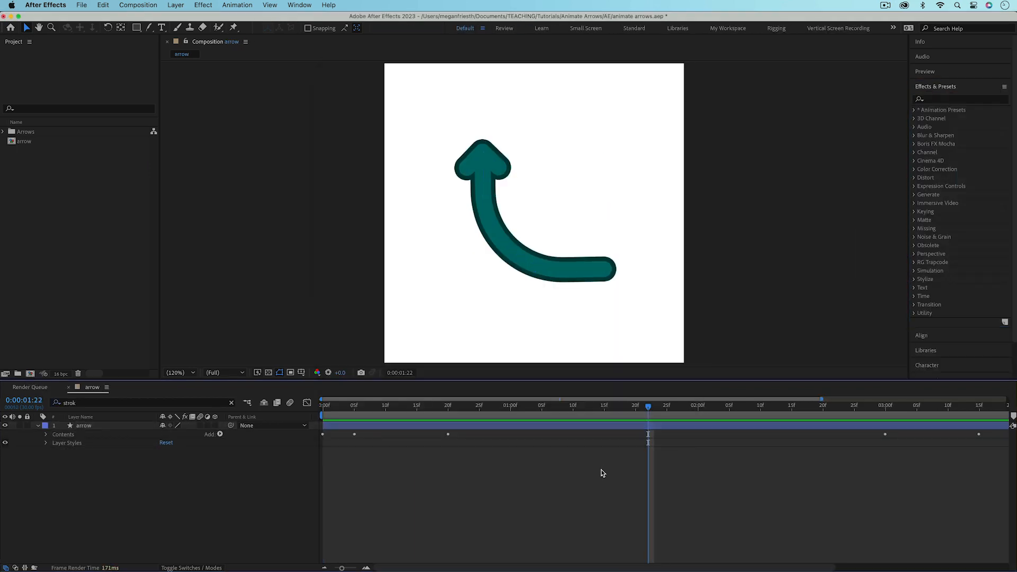
- Create a composition named "new arrow", apply the teal arrow preset in it, and preview the animation
key("super+n")
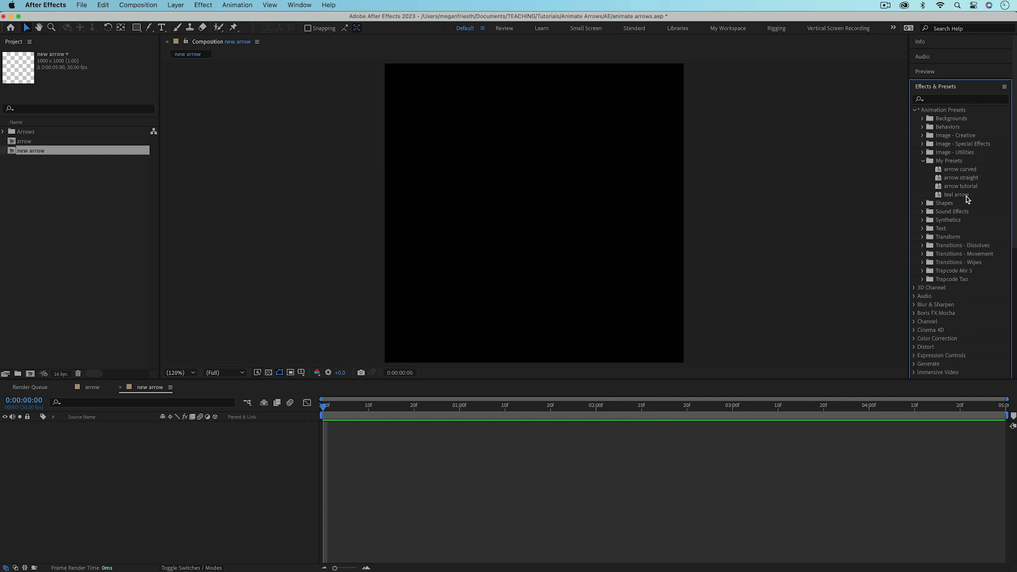
left_click_drag(967, 199, 457, 476)
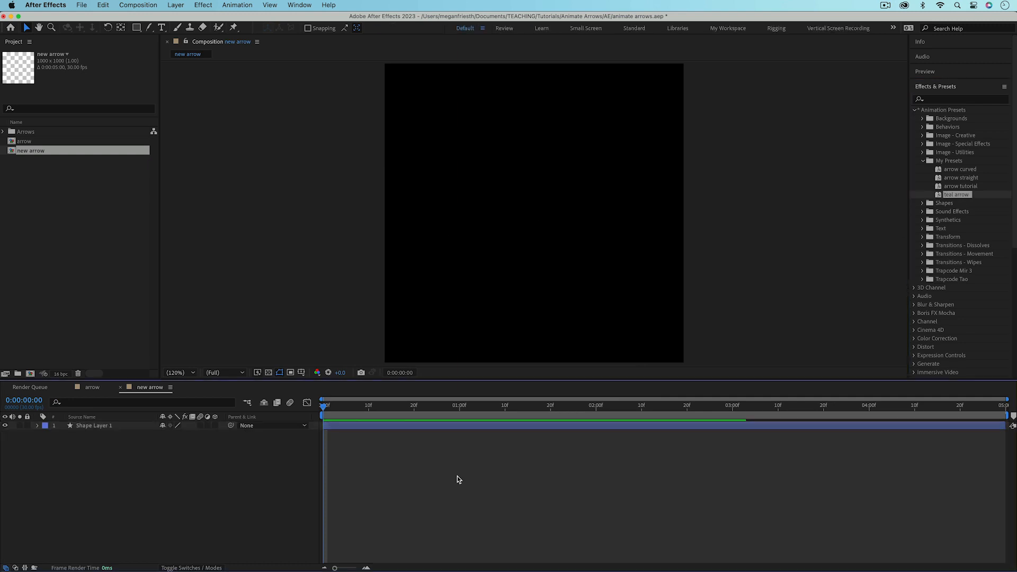
key("space")
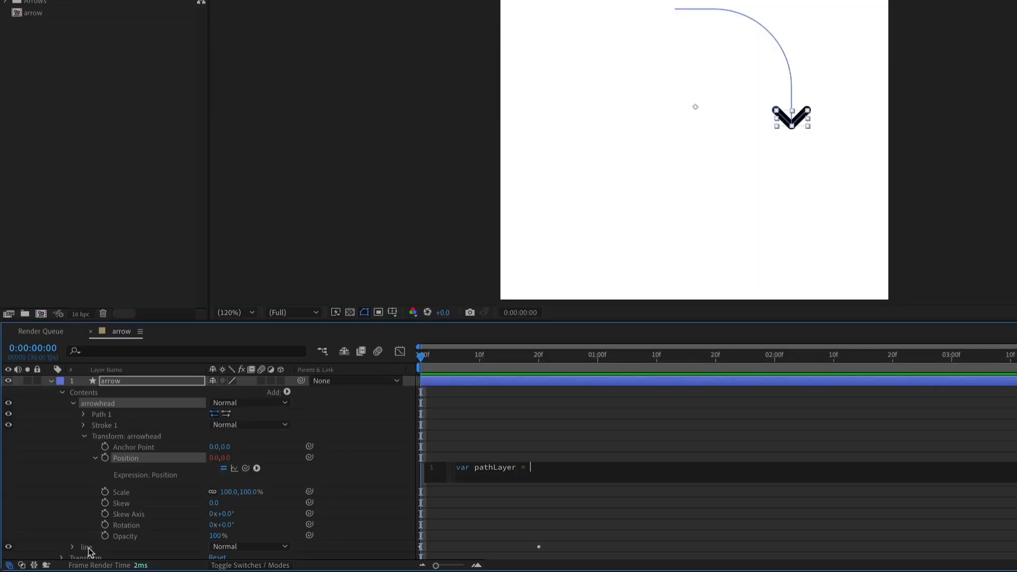
- Complete the pathLayer variable in the arrowhead's Position expression with content("line")
type("con")
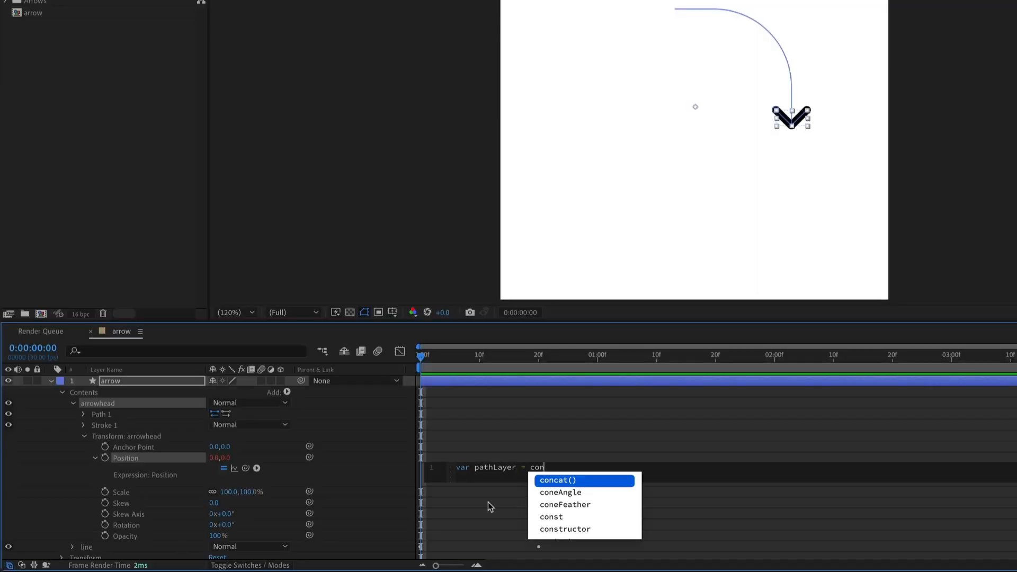
type("tent(\"line")
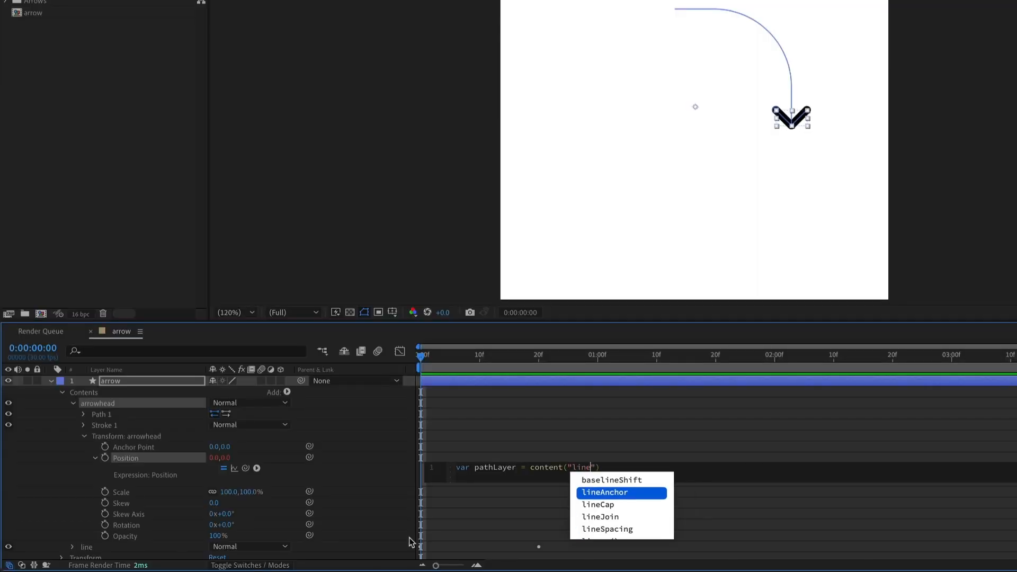
key("Escape")
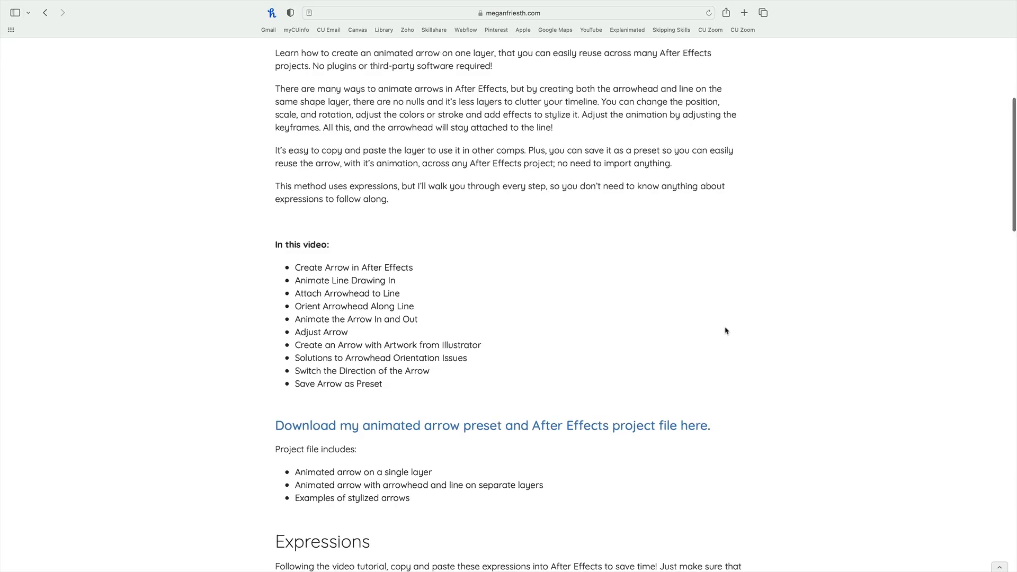
- Read the tutorial web page's download and expression sections, and view the "arrowhead on separate layer" composition in the After Effects project
scroll(726, 331, "down", 5)
scroll(726, 331, "down", 1)
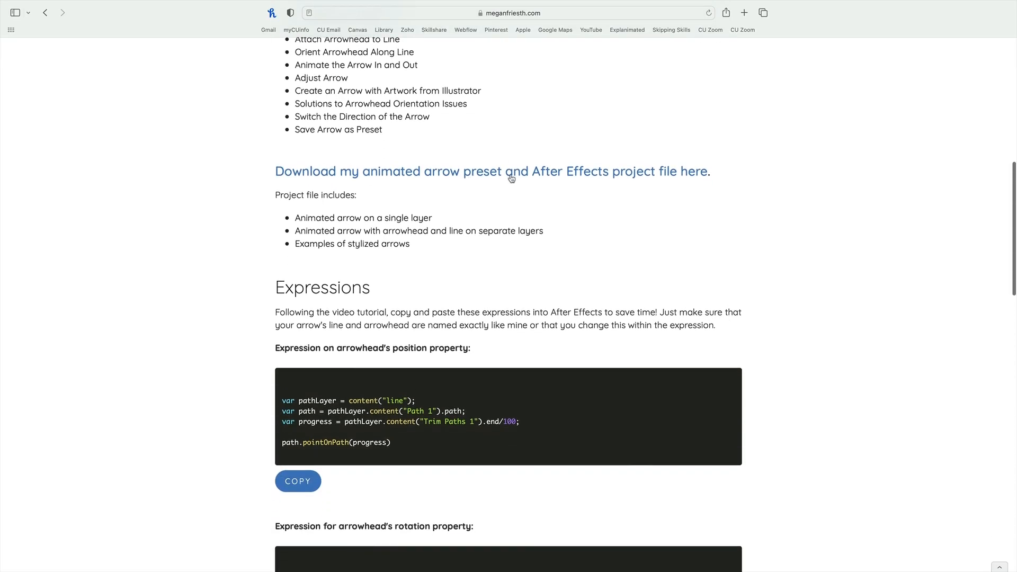
scroll(573, 241, "down", 3)
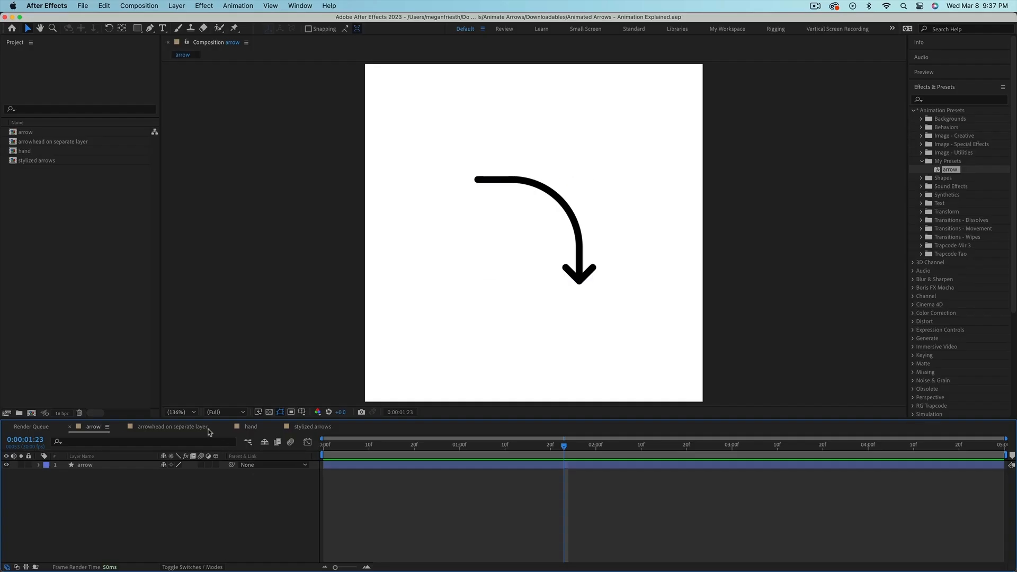
left_click(199, 430)
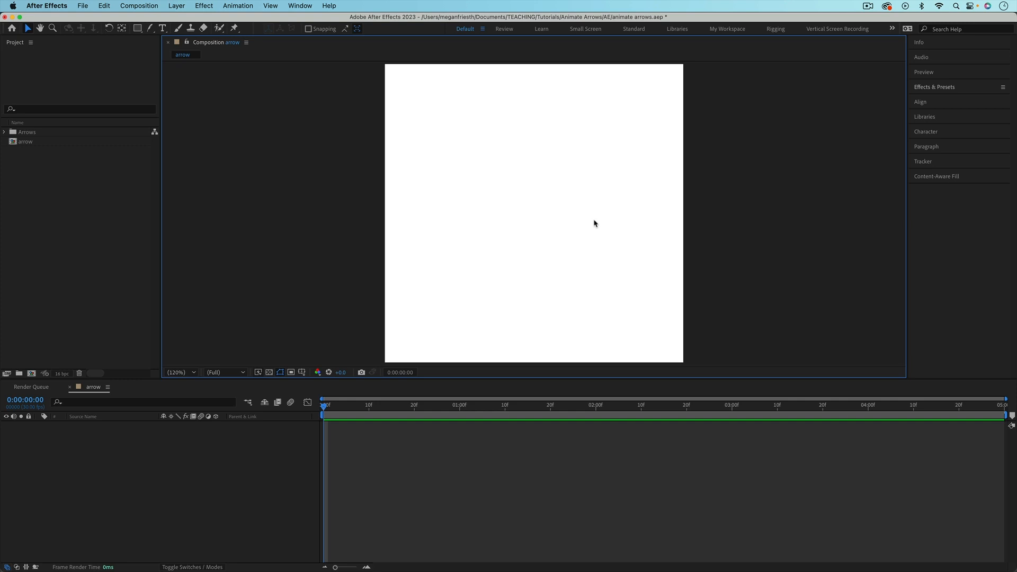
- Review the arrow composition's size, frame rate, duration and background settings
key("super+k")
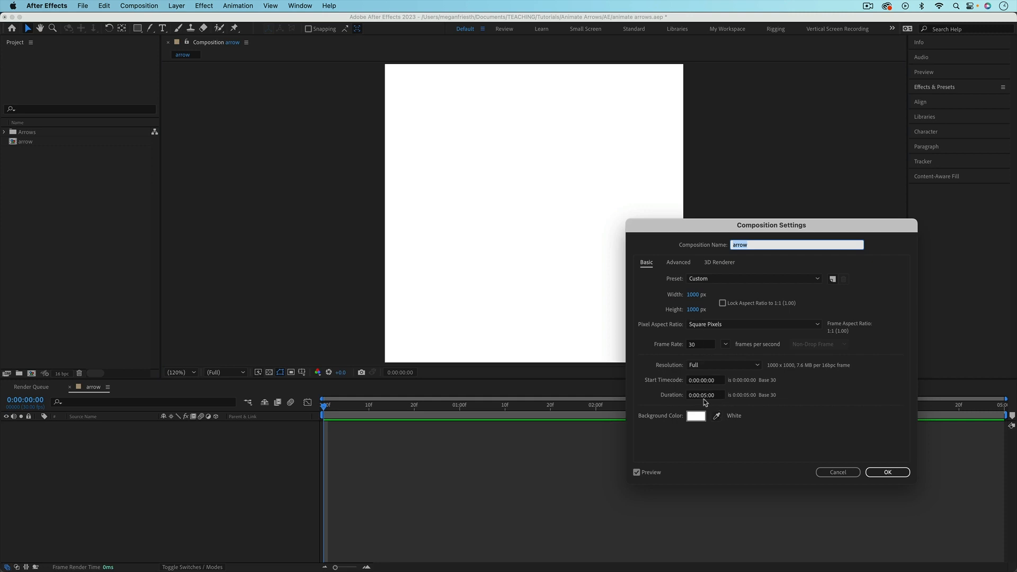
left_click(888, 472)
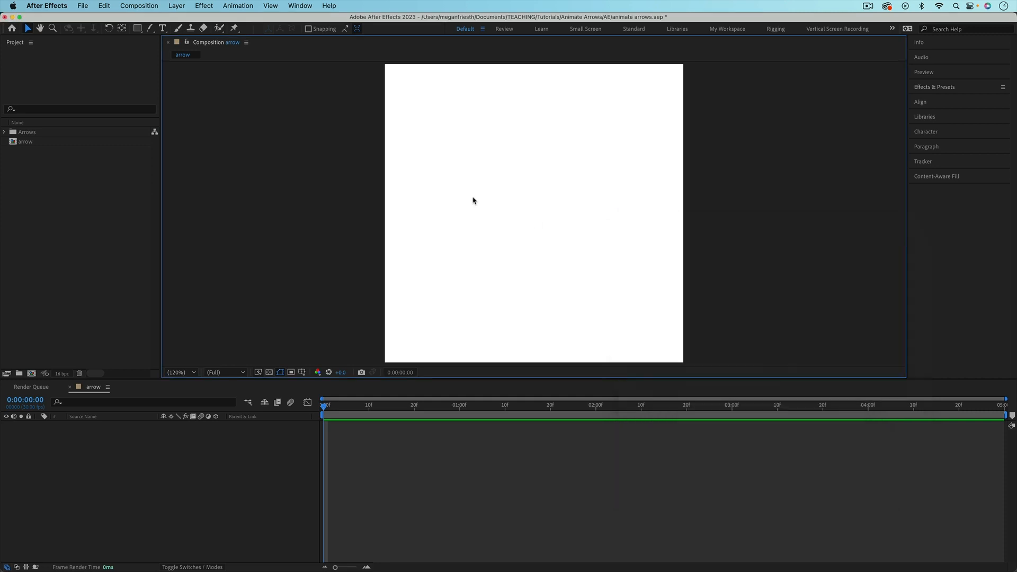
- Add a composition-sized rectangle as a new shape layer and examine its group and layer transform properties
double_click(137, 29)
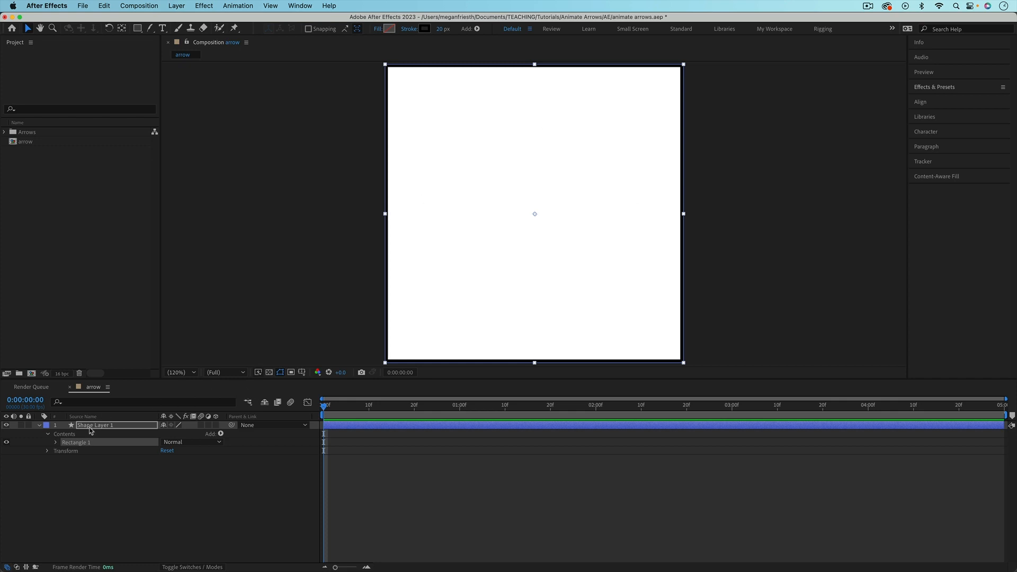
left_click(57, 443)
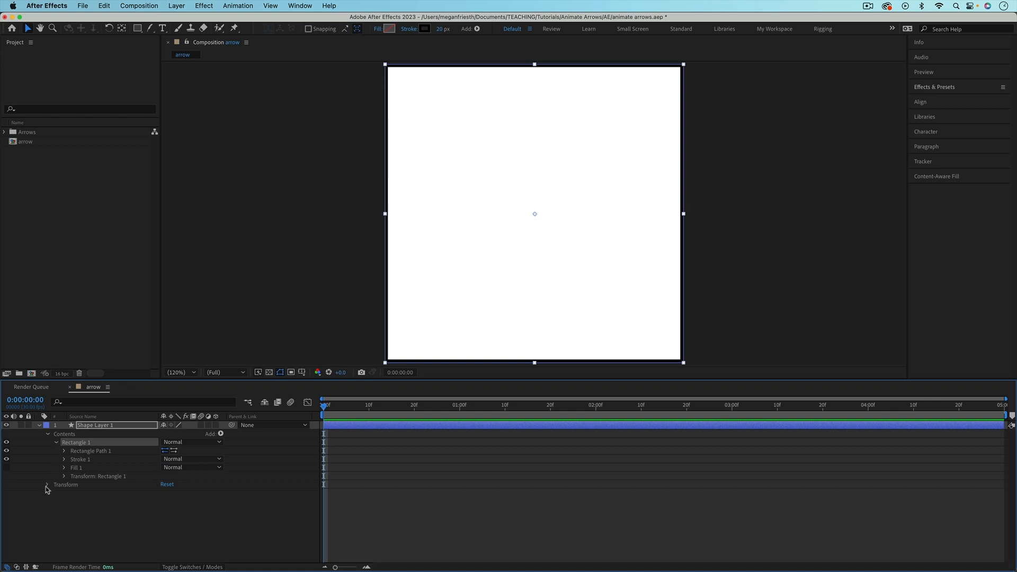
left_click(64, 477)
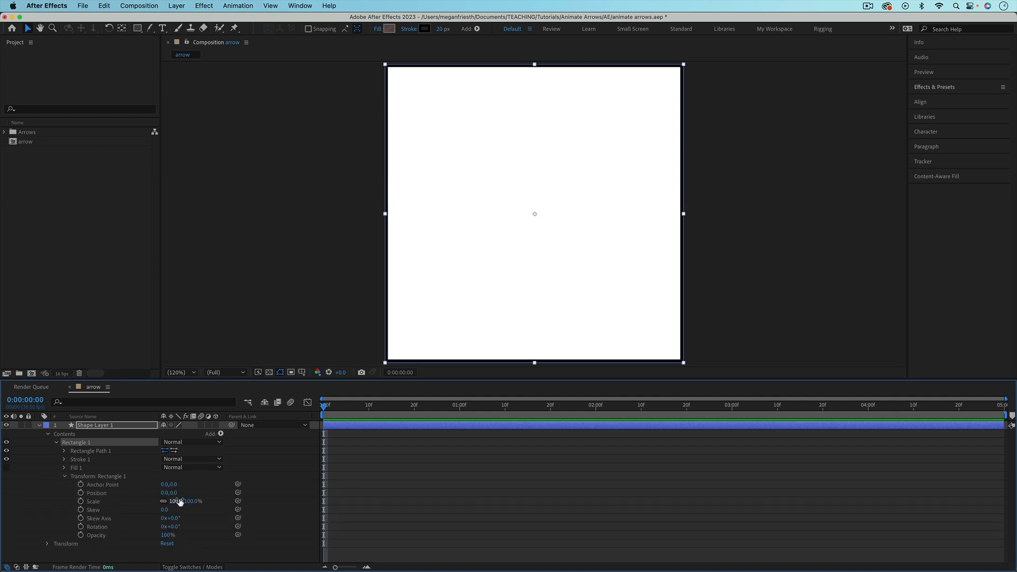
left_click(48, 544)
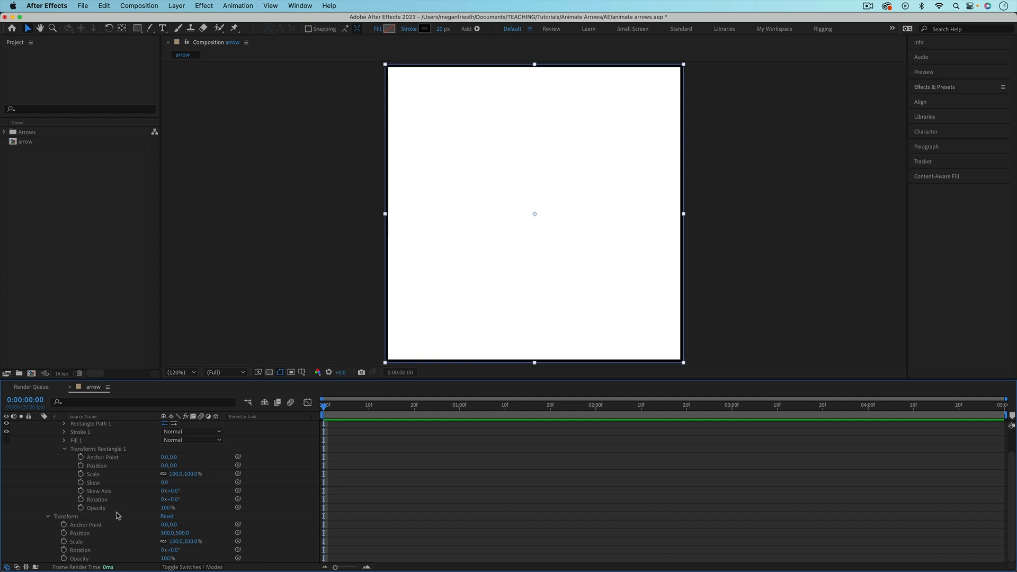
scroll(121, 492, "up", 3)
left_click(47, 545)
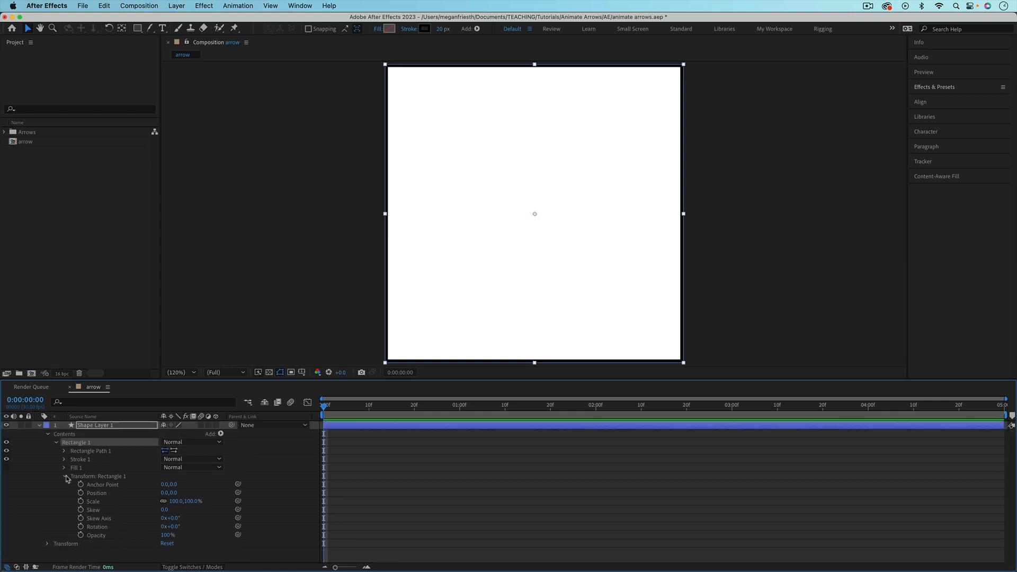
left_click(65, 476)
- Delete the rectangle's fill and set its path size to 500 by 500
left_click(79, 470)
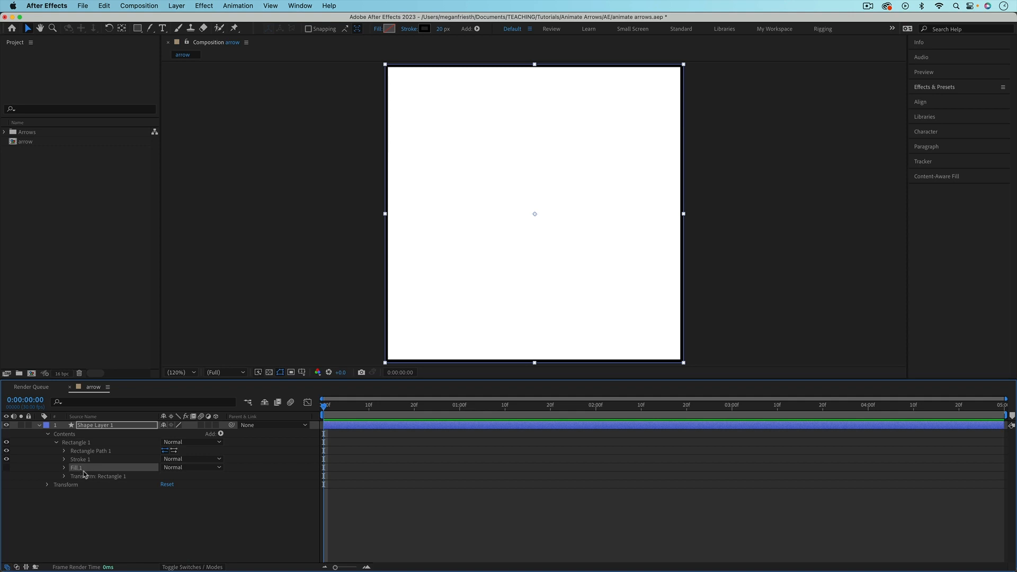
key("BackSpace")
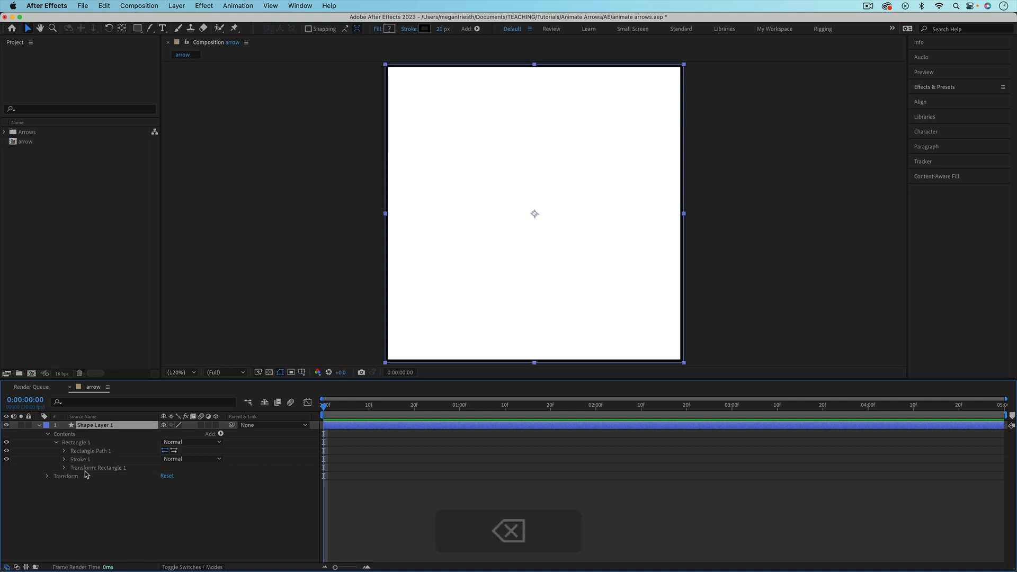
left_click(65, 452)
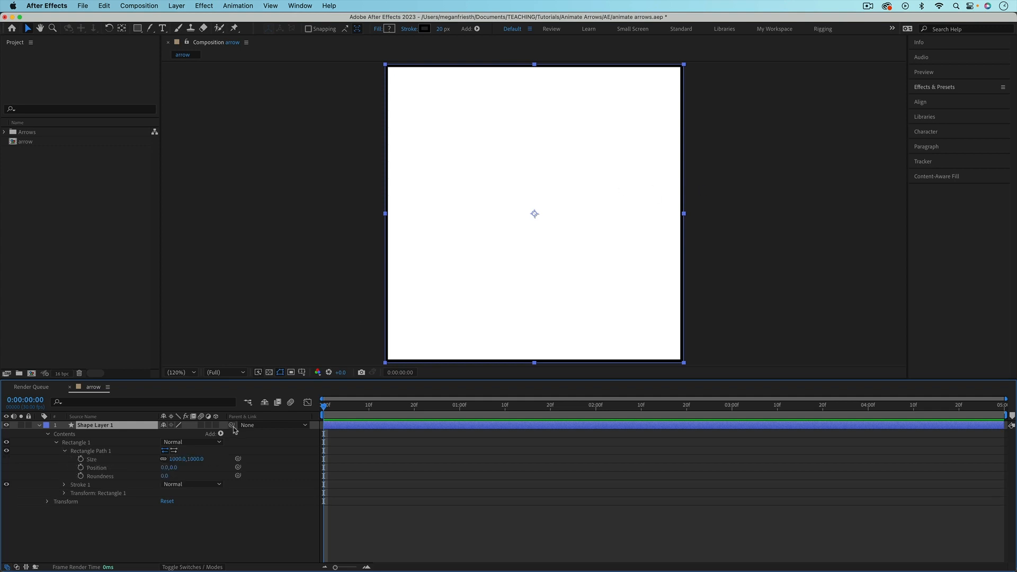
left_click(196, 459)
type("500")
key("Return")
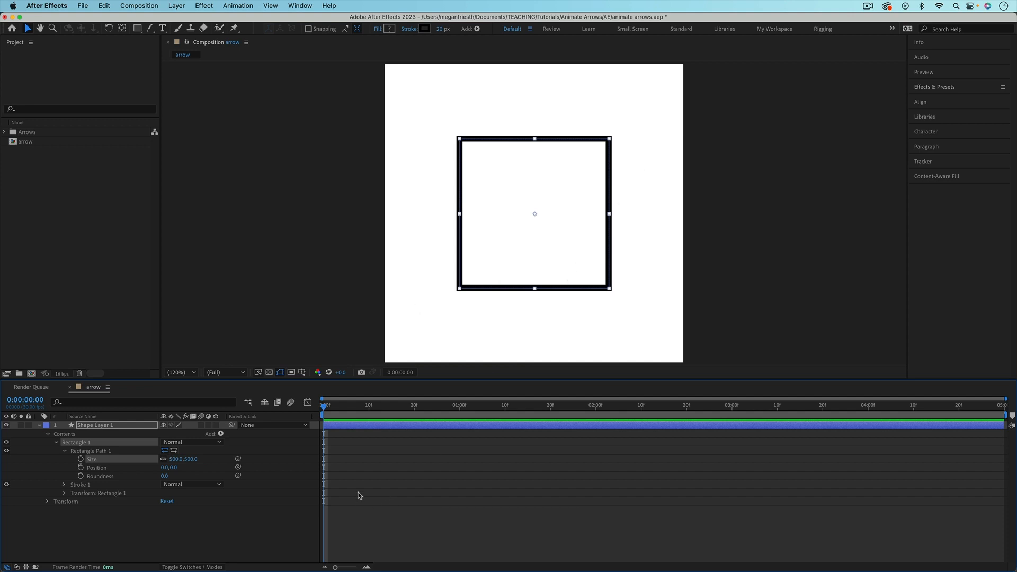
- Set the rectangle path's roundness to 200
left_click_drag(165, 477, 171, 480)
left_click(169, 476)
type("20")
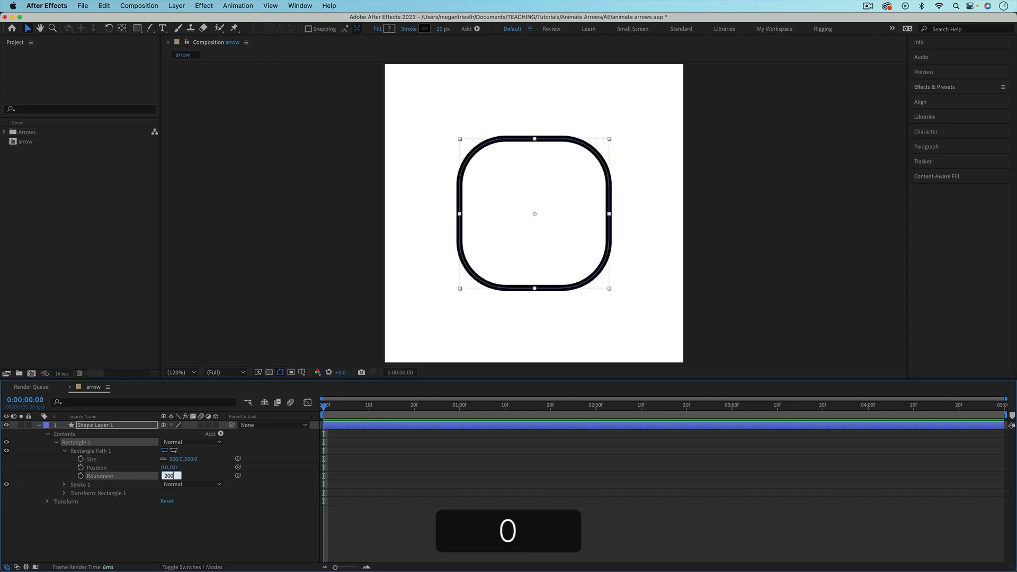
key("Return")
left_click(453, 482)
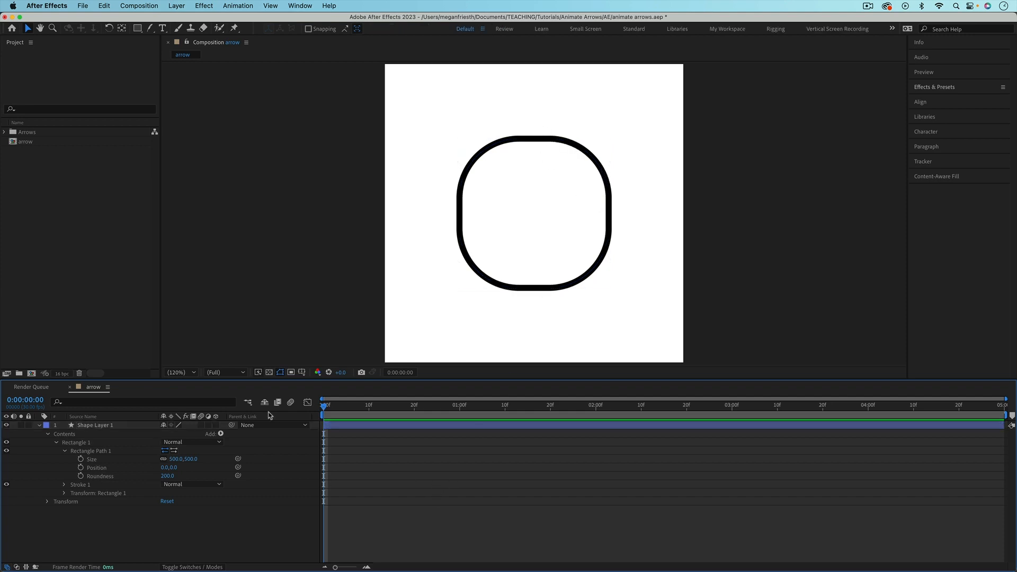
- Convert the rounded rectangle's parametric path to an editable Bezier path
left_click(103, 455)
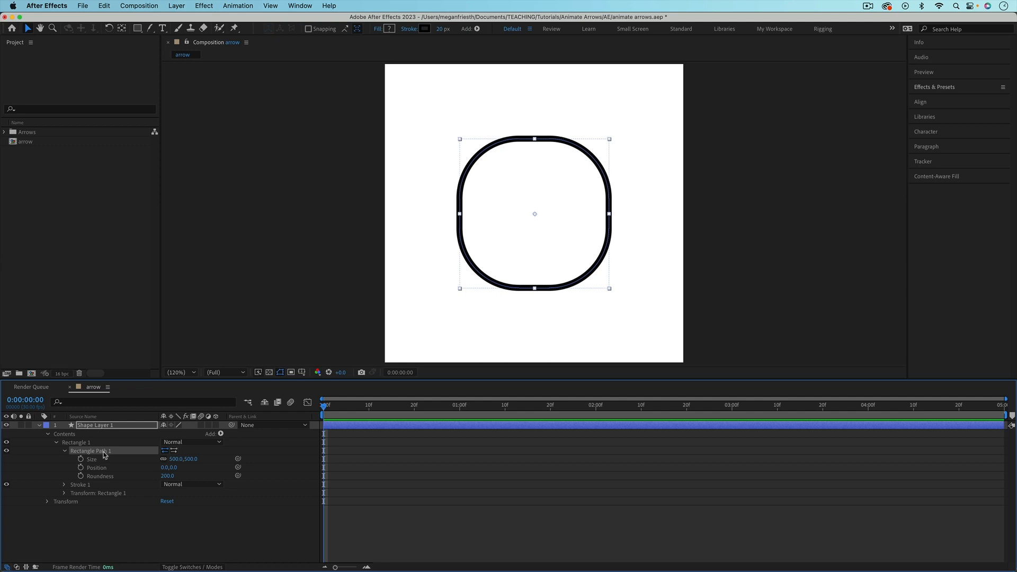
right_click(103, 455)
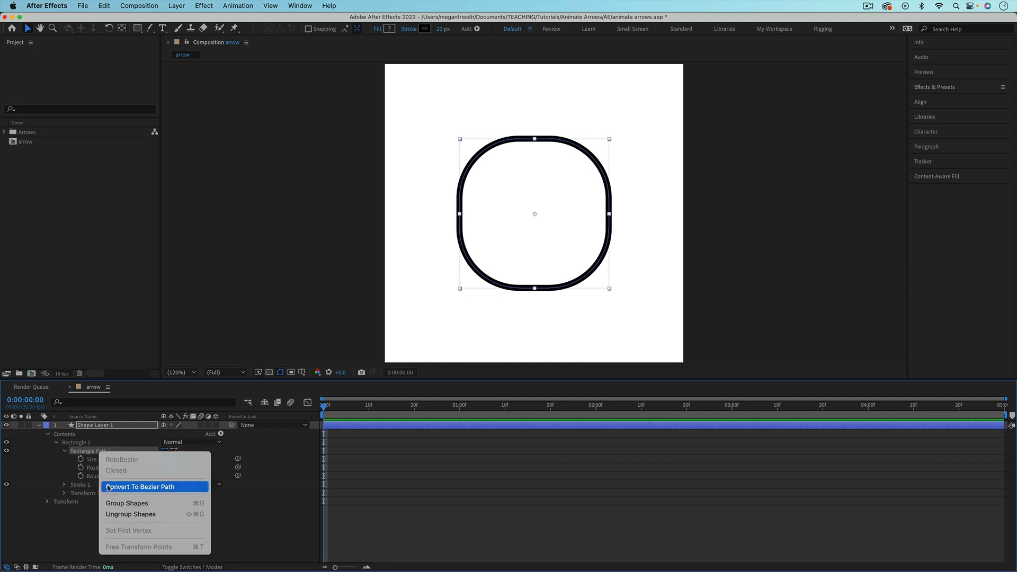
left_click(122, 488)
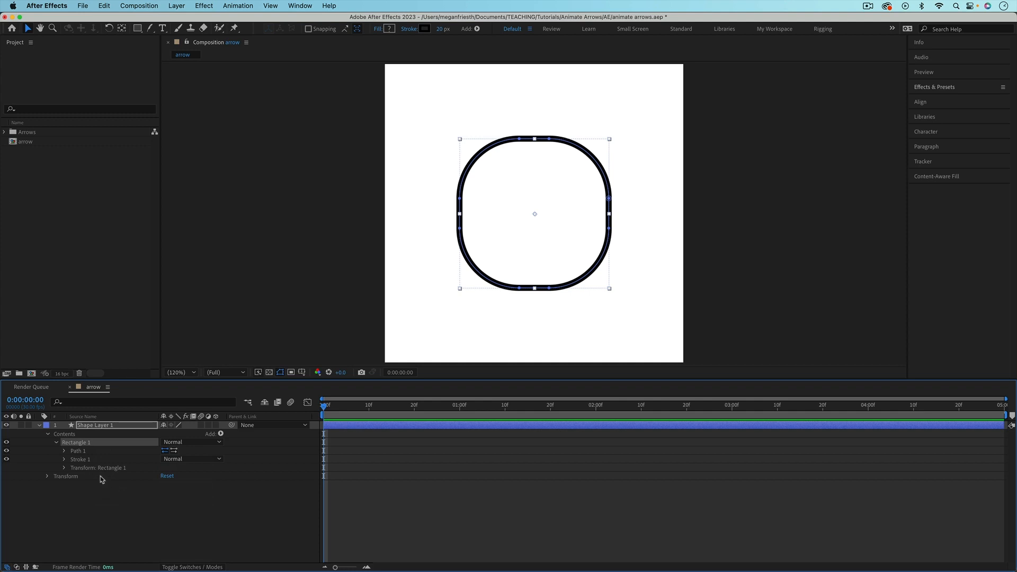
- Open the closed path between the two vertices of its upper-left rounded corner
left_click(82, 452)
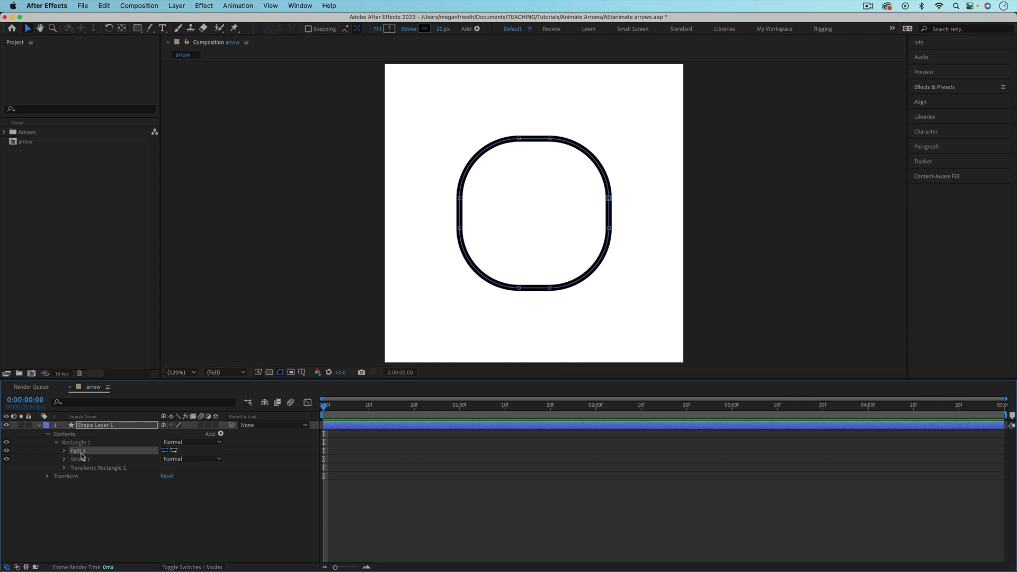
left_click(519, 139)
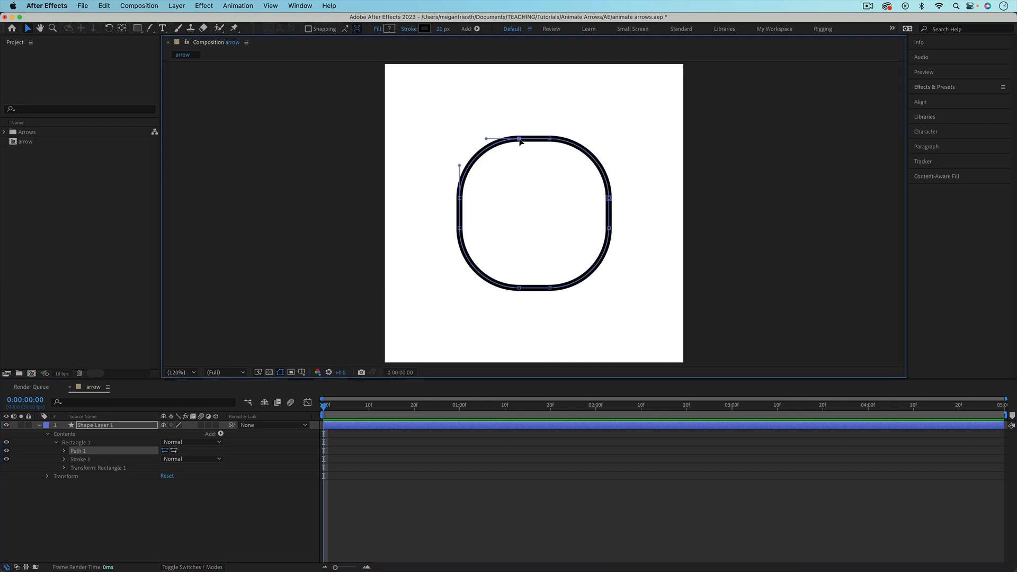
key("shift")
right_click(459, 200)
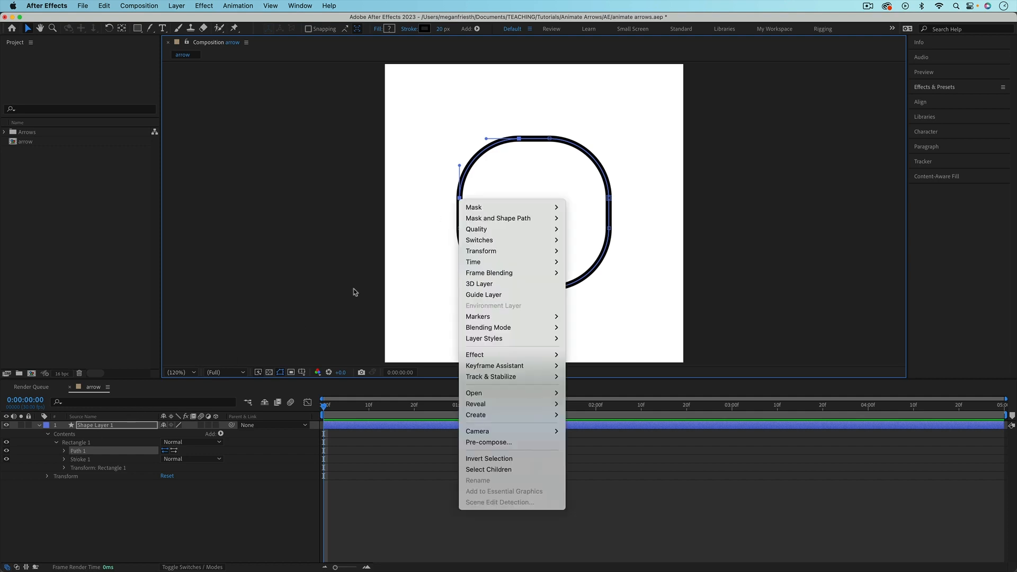
mouse_move(484, 222)
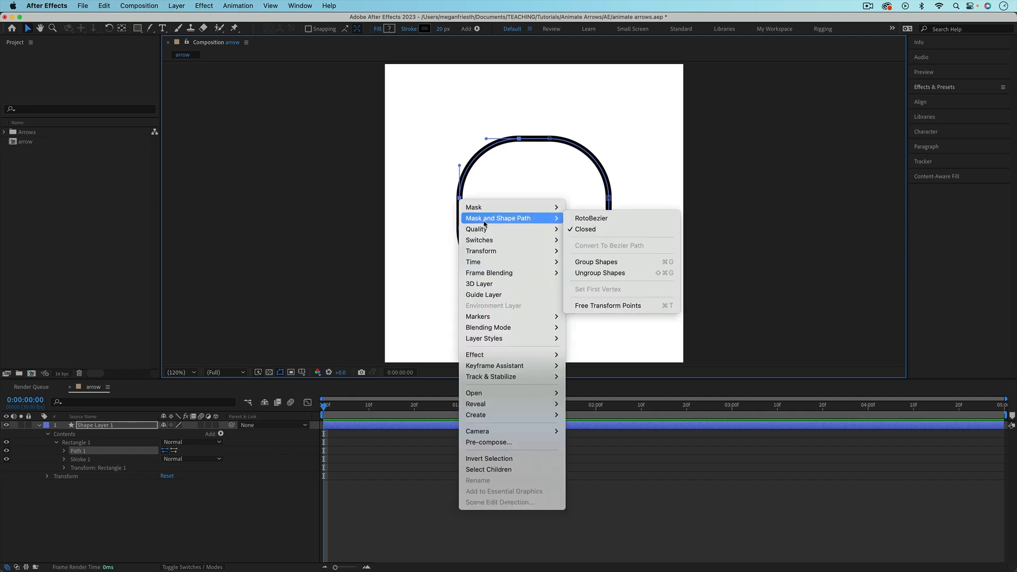
left_click(593, 233)
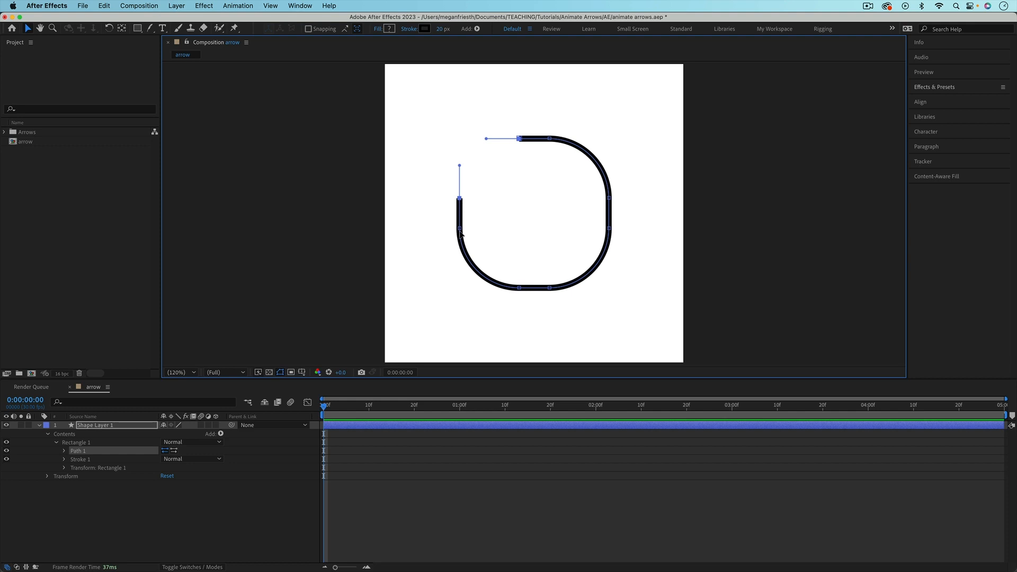
- Delete the vertices along the left side and bottom edge, keeping only the upper-right curve with its short straight ends
left_click(460, 229)
left_click(459, 198)
key("BackSpace")
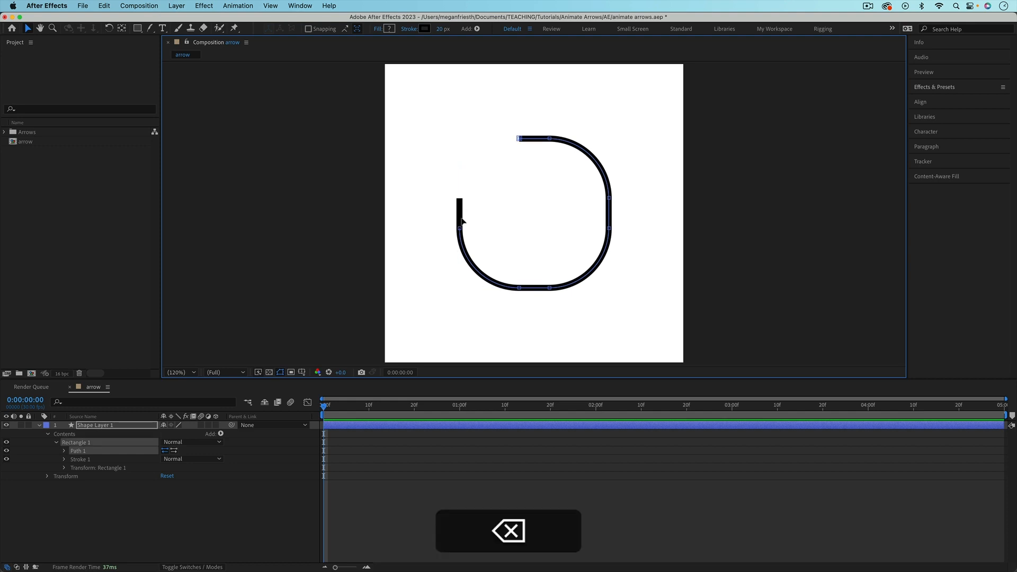
key("BackSpace")
left_click(519, 288)
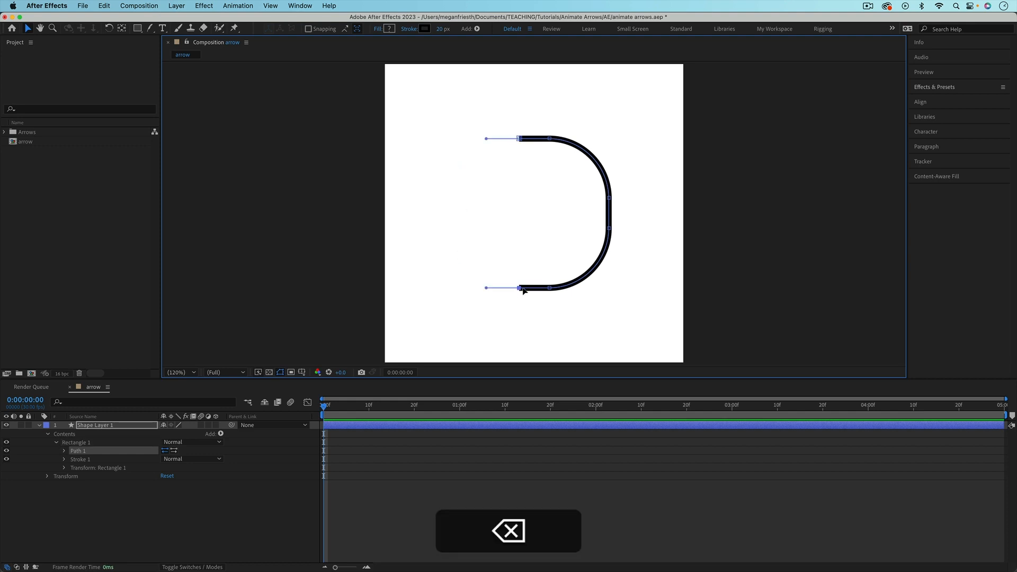
key("BackSpace")
left_click(549, 288)
key("BackSpace")
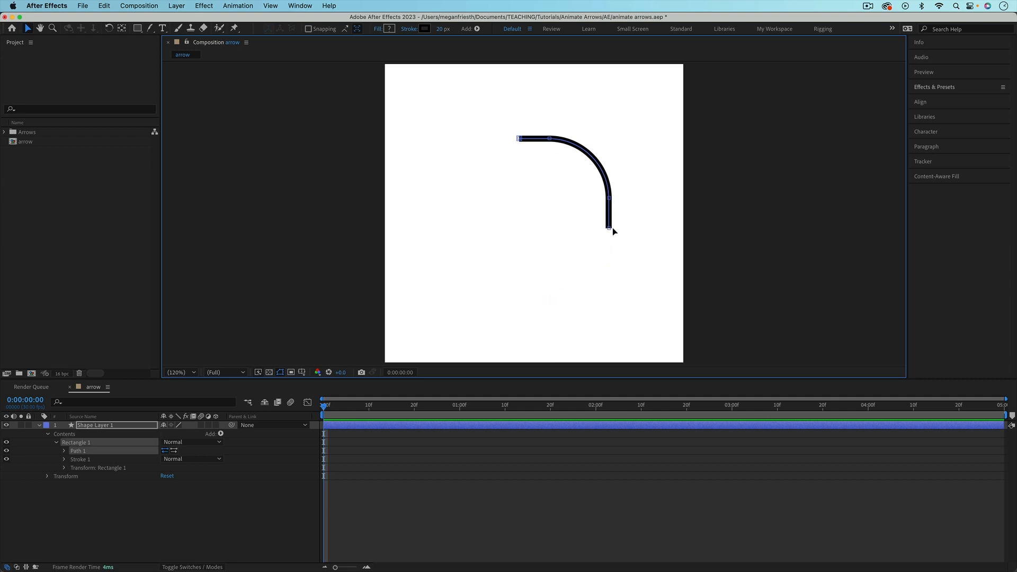
- Rename the rectangle group as line and show the title/action safe guides
left_click(114, 488)
left_click(77, 443)
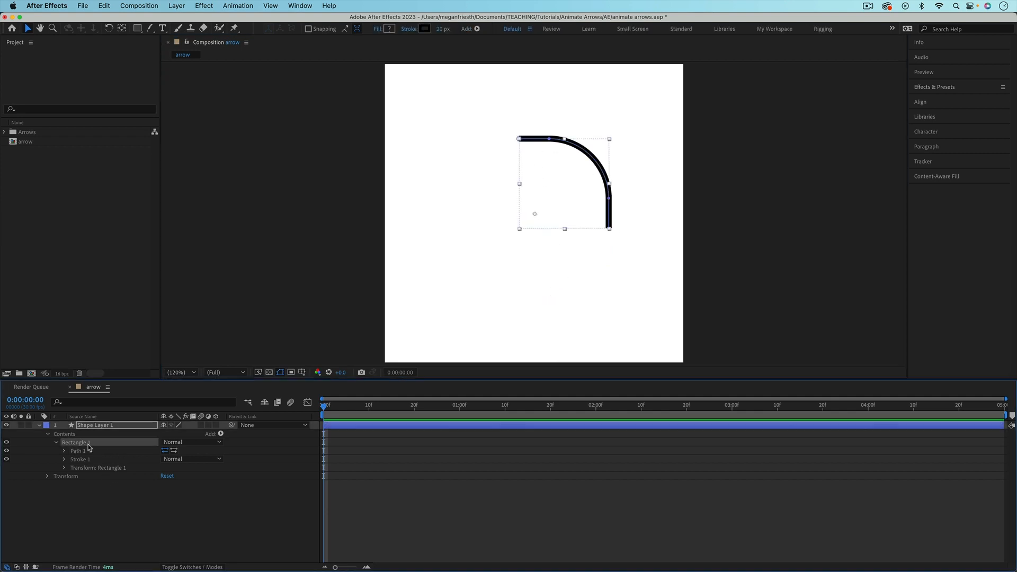
key("Return")
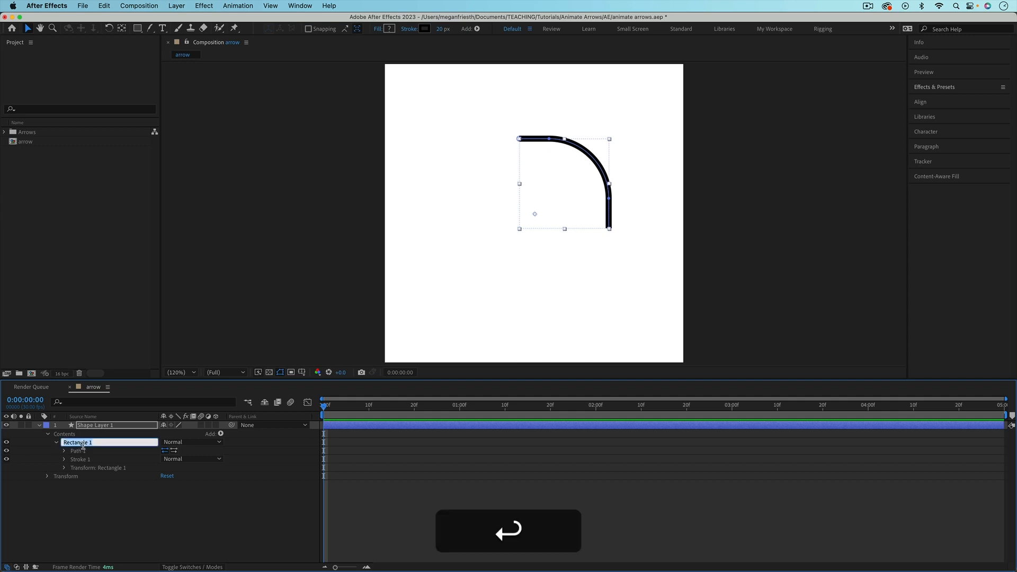
type("line")
key("Return")
key("apostrophe")
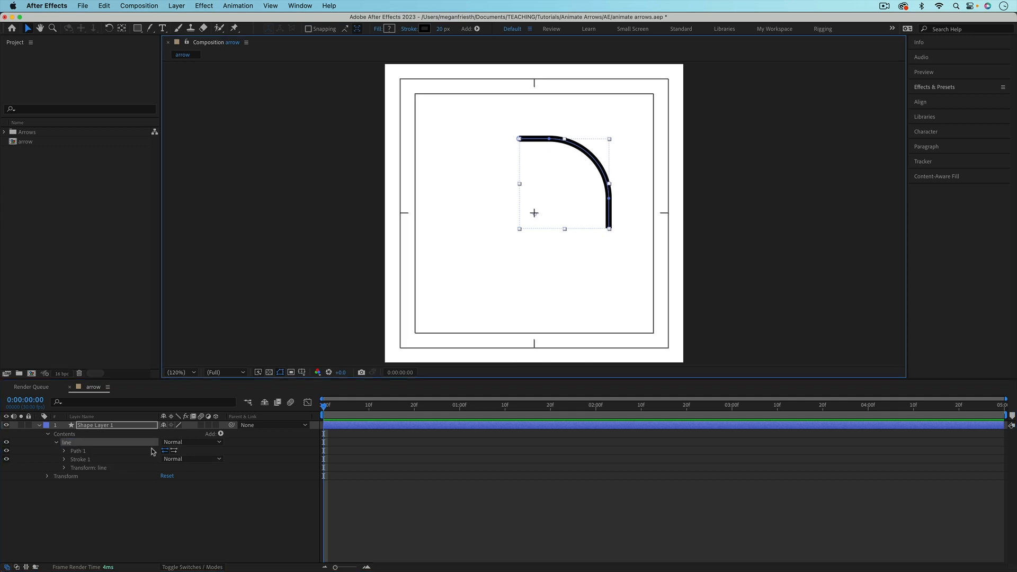
- Rename the shape layer as arrow
left_click(108, 428)
key("Return")
type("arrow")
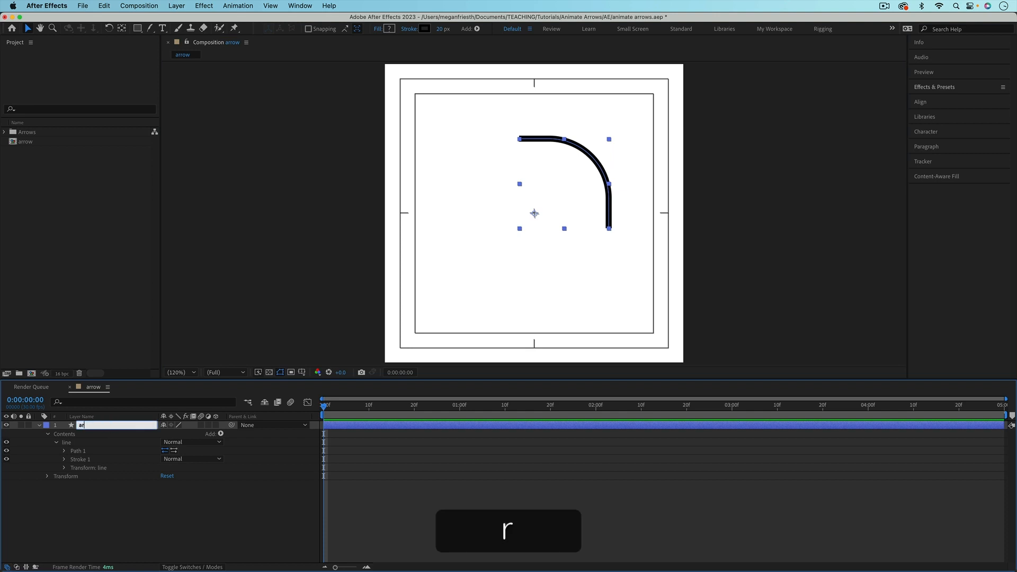
key("Return")
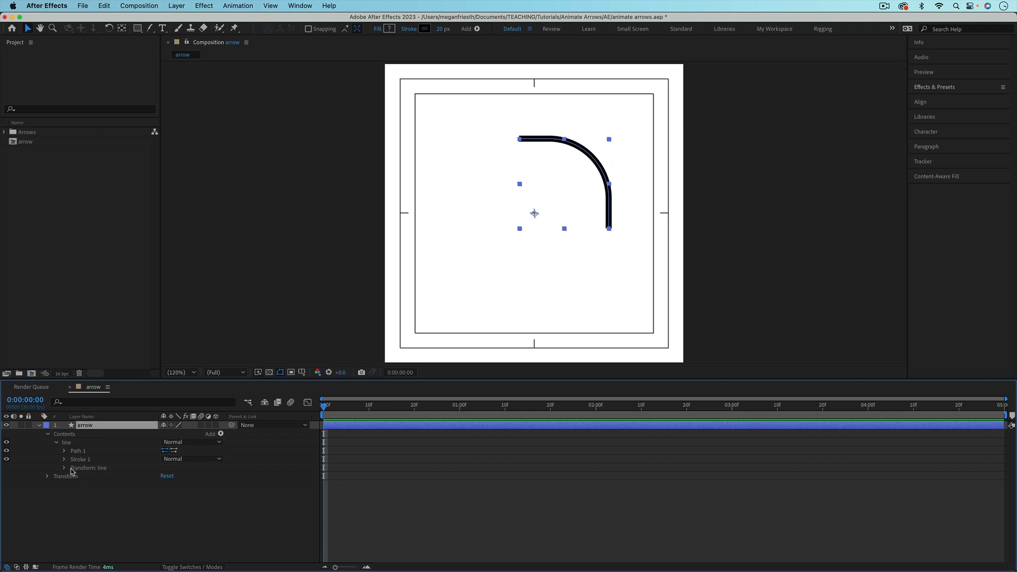
- Set the line group's stroke to Round Cap and Round Join
left_click(64, 460)
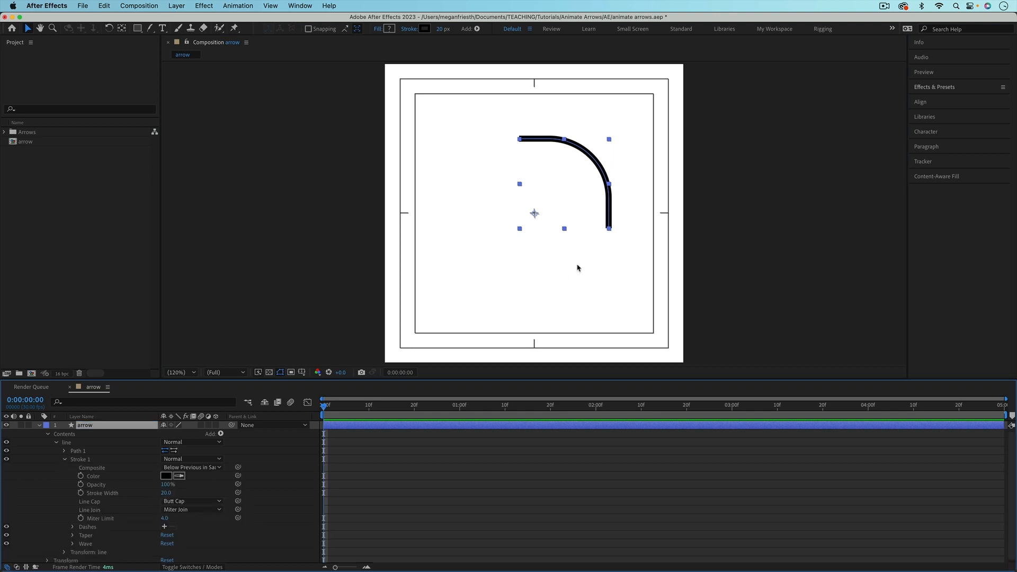
left_click(461, 502)
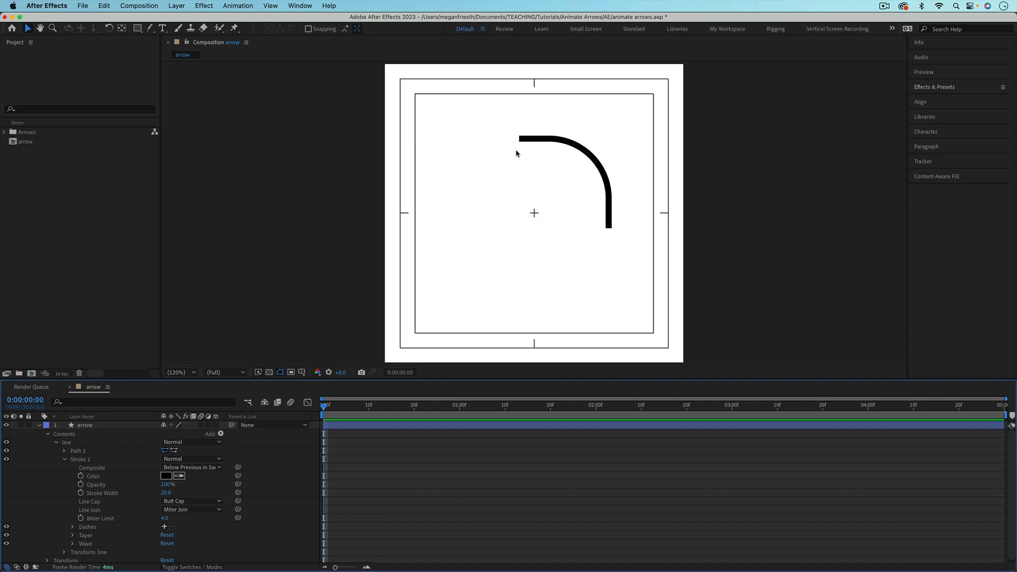
left_click(189, 502)
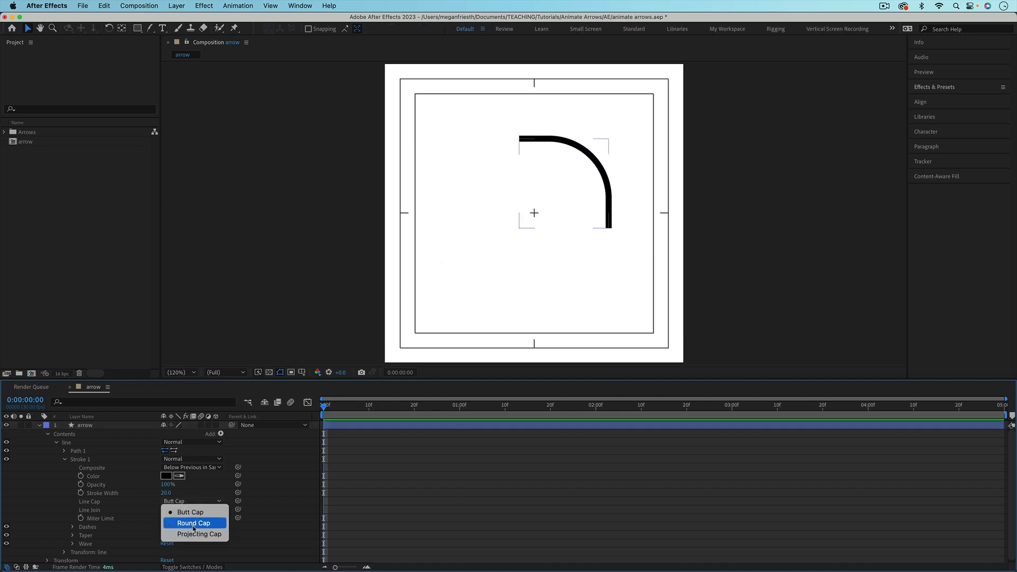
left_click(194, 524)
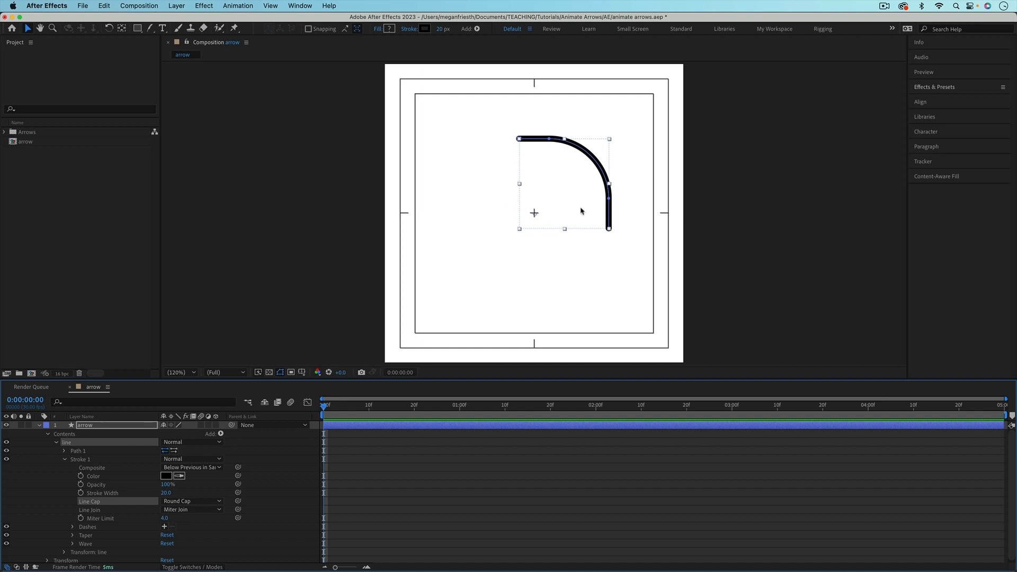
key("super+shift+a")
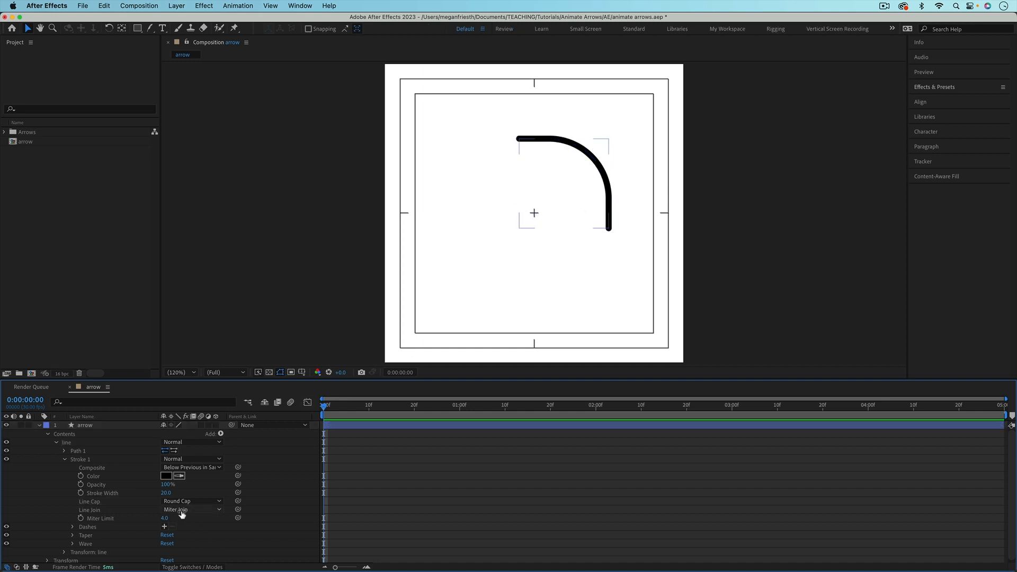
left_click(182, 510)
left_click(189, 531)
left_click(379, 495)
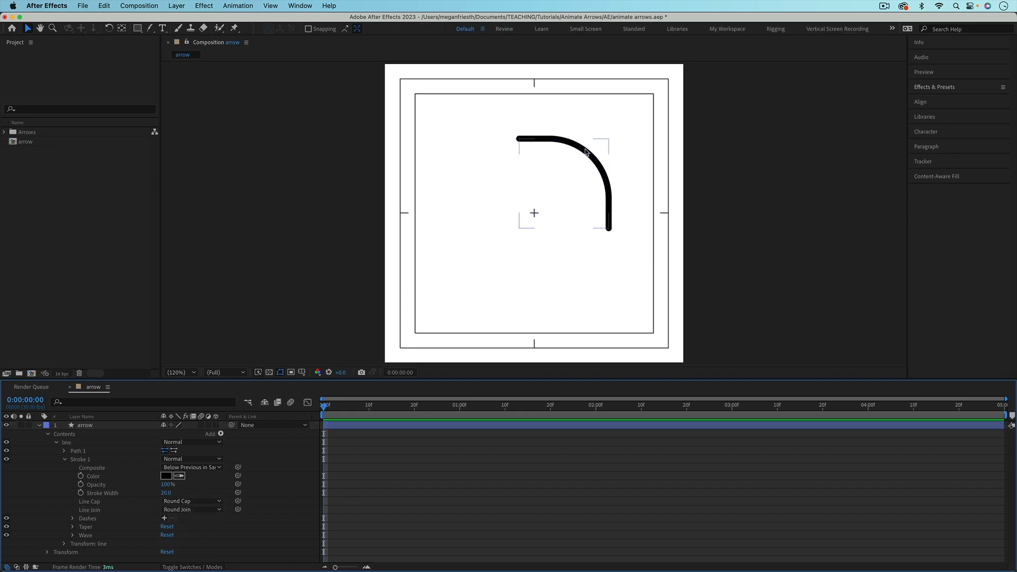
left_click(63, 459)
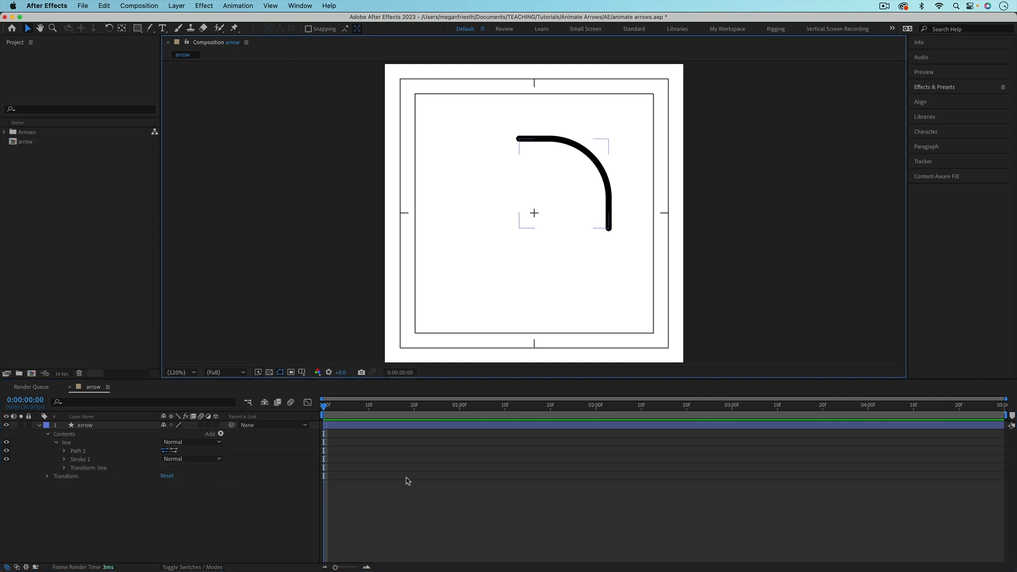
- Show the composition grid and enable Snap to Grid
left_click(301, 373)
left_click(301, 373)
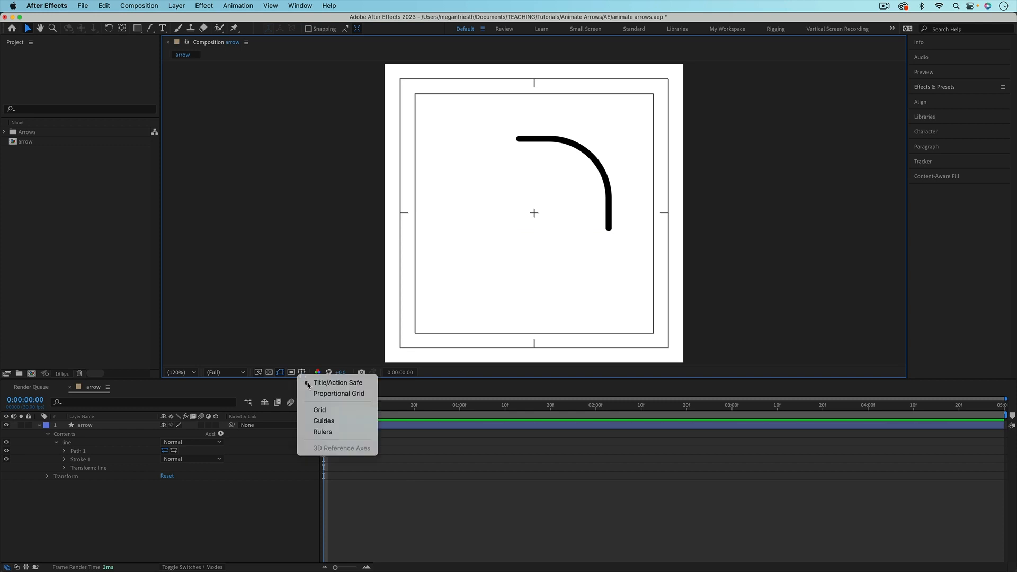
left_click(334, 410)
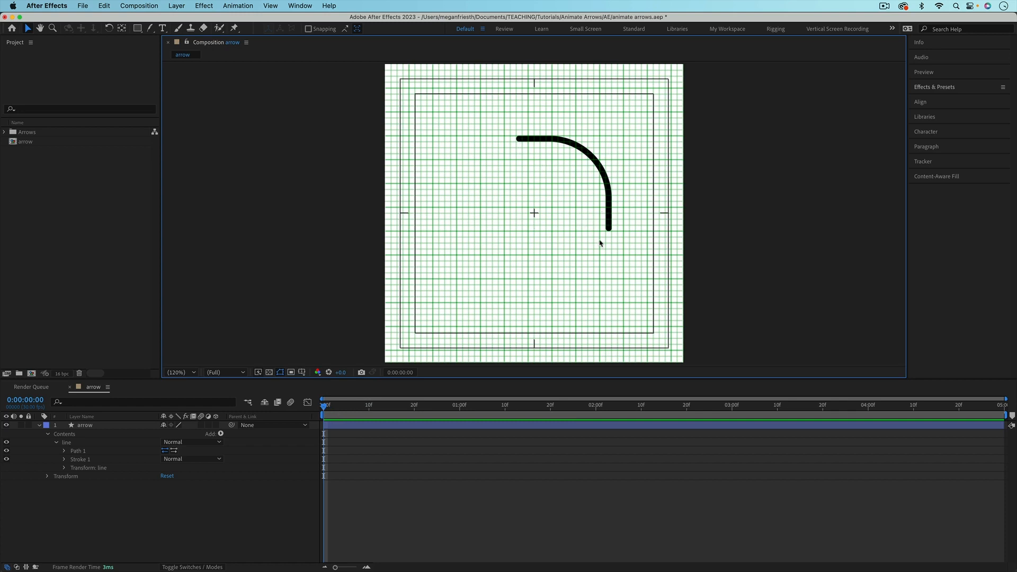
key("period")
key("period")
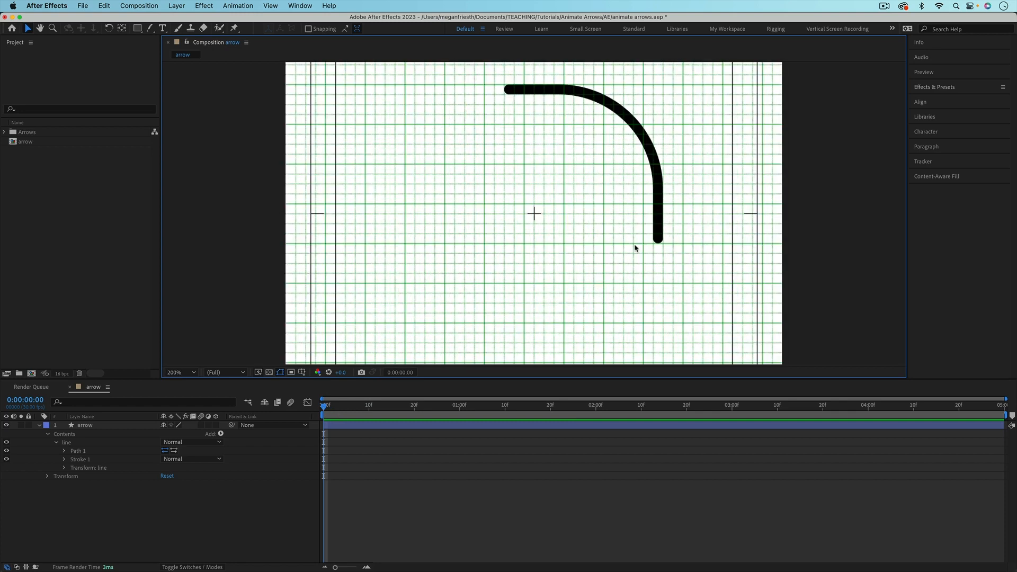
key("period")
left_click_drag(815, 272, 519, 212)
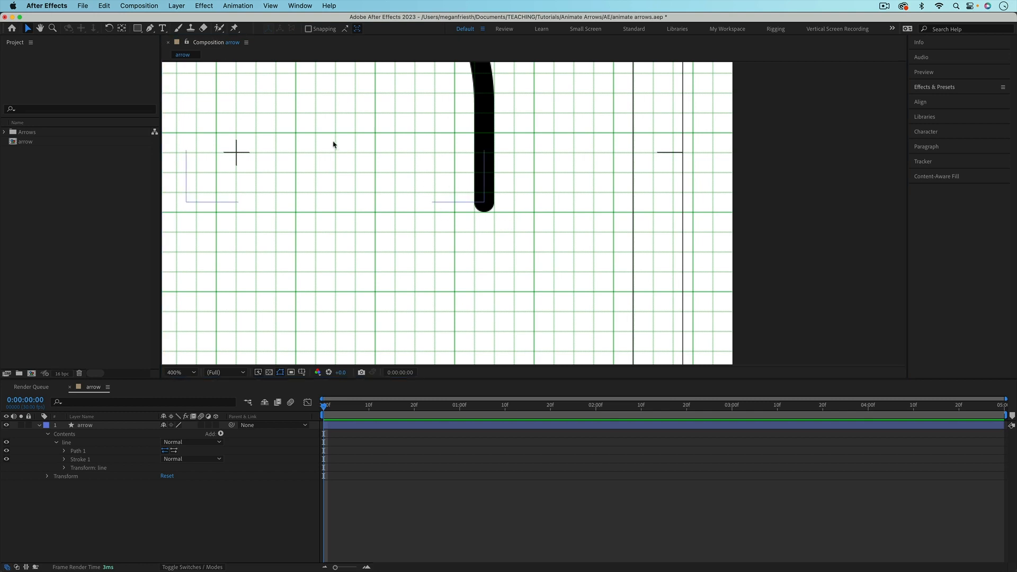
left_click(274, 7)
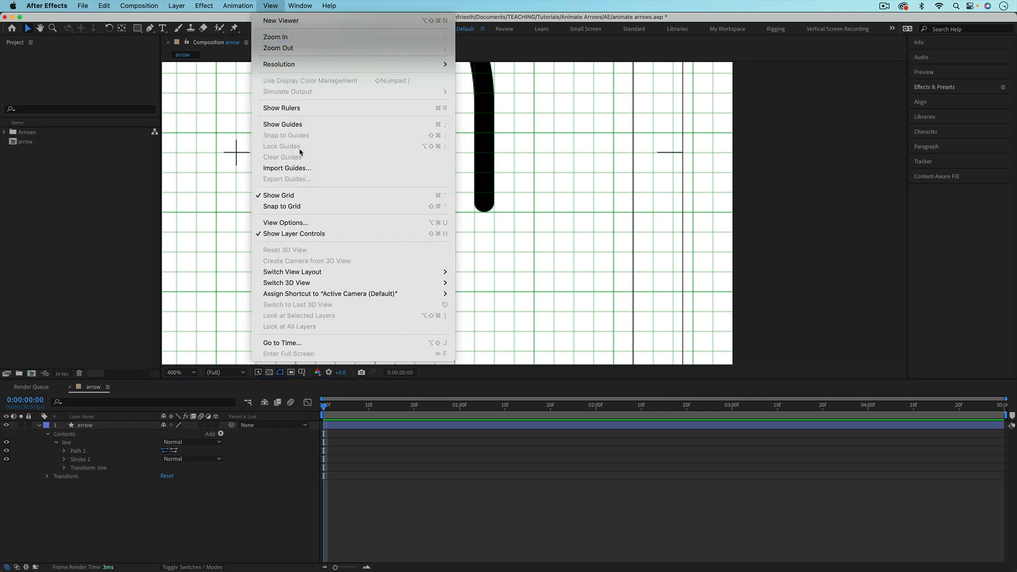
left_click(309, 208)
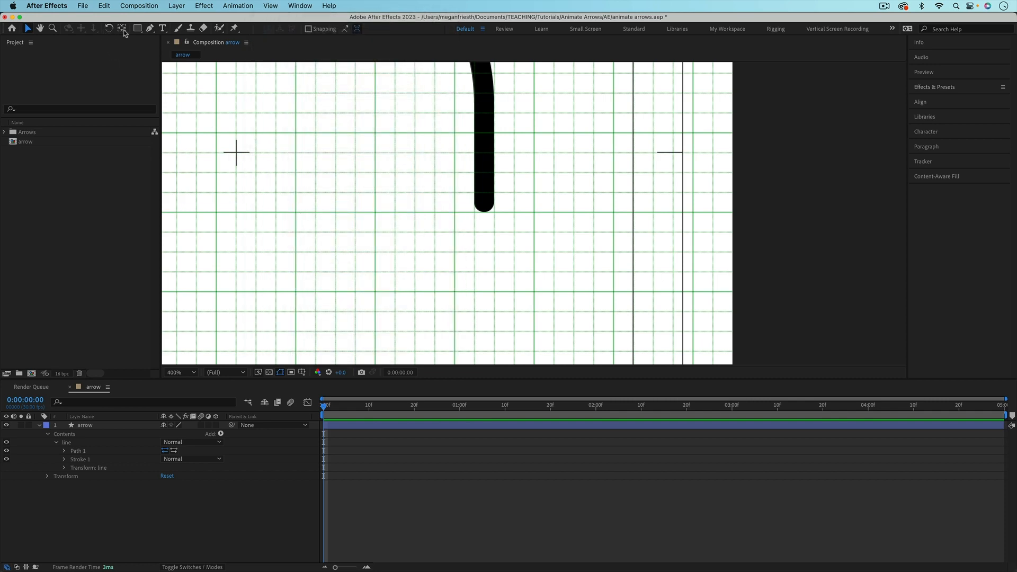
- Draw a downward V-shaped arrowhead with the Pen tool on the arrow layer, just below the line's lower end, four grid cells wide and two high
left_click(149, 28)
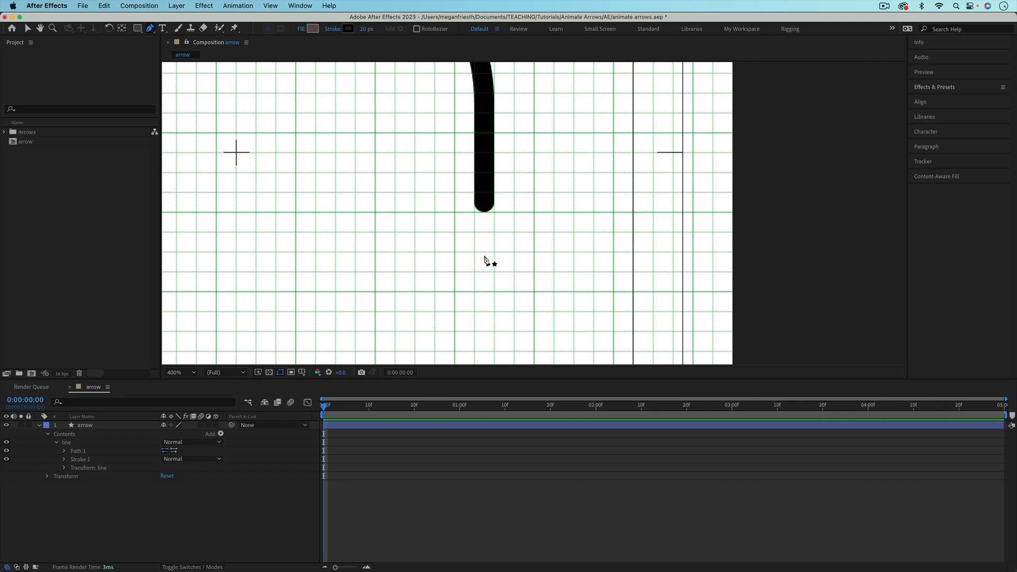
left_click(86, 426)
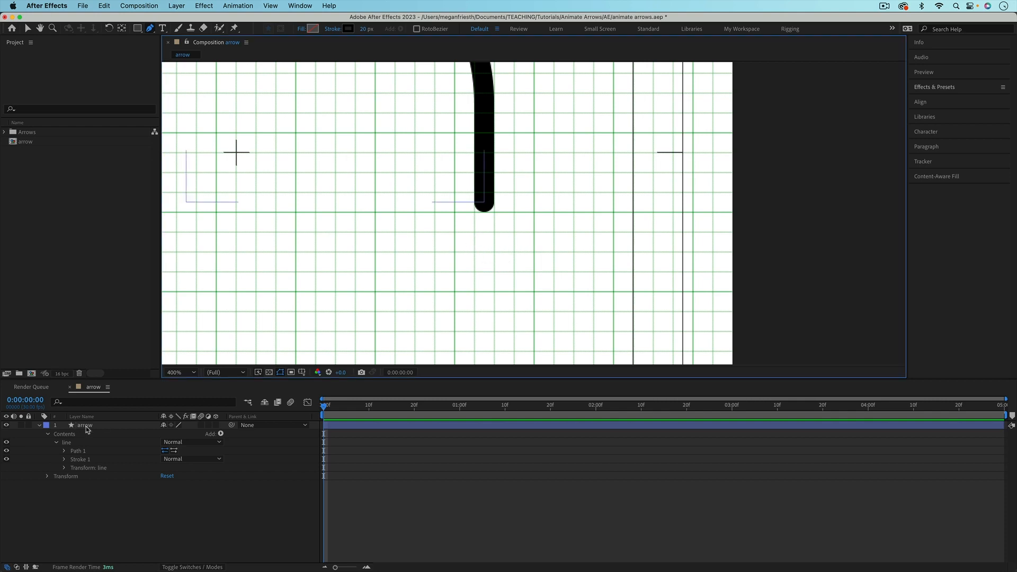
left_click(88, 427)
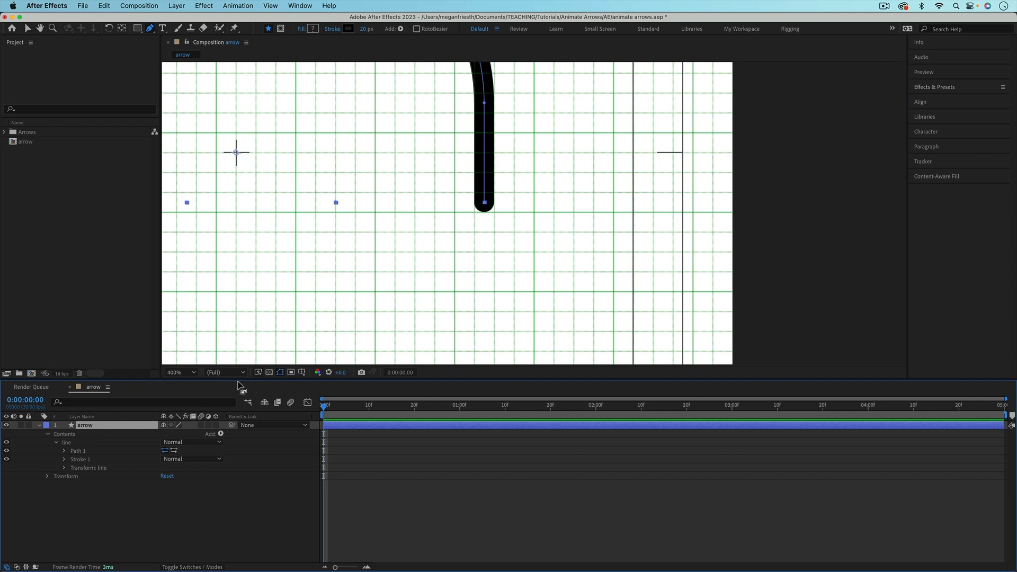
left_click(455, 232)
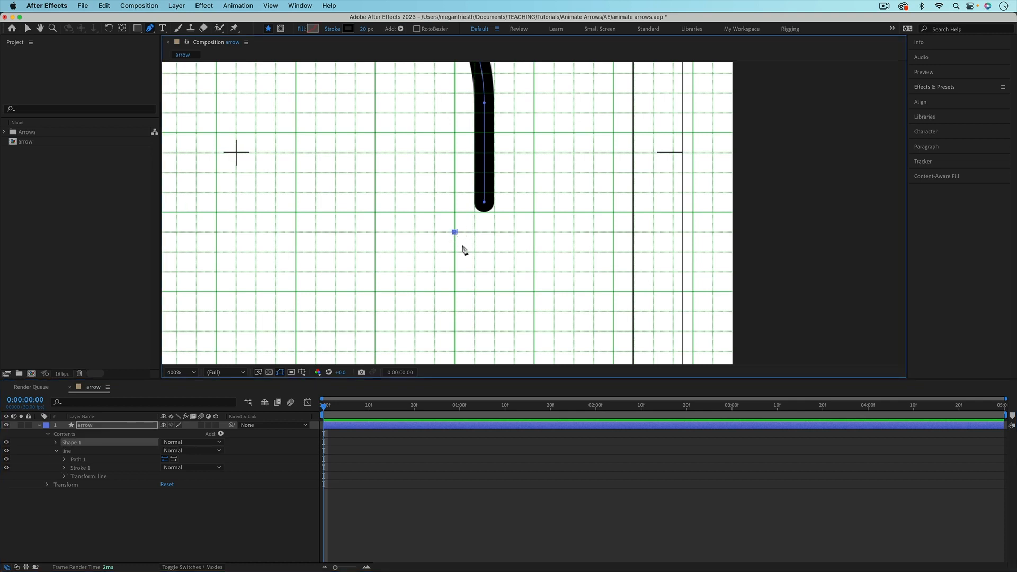
left_click(494, 273)
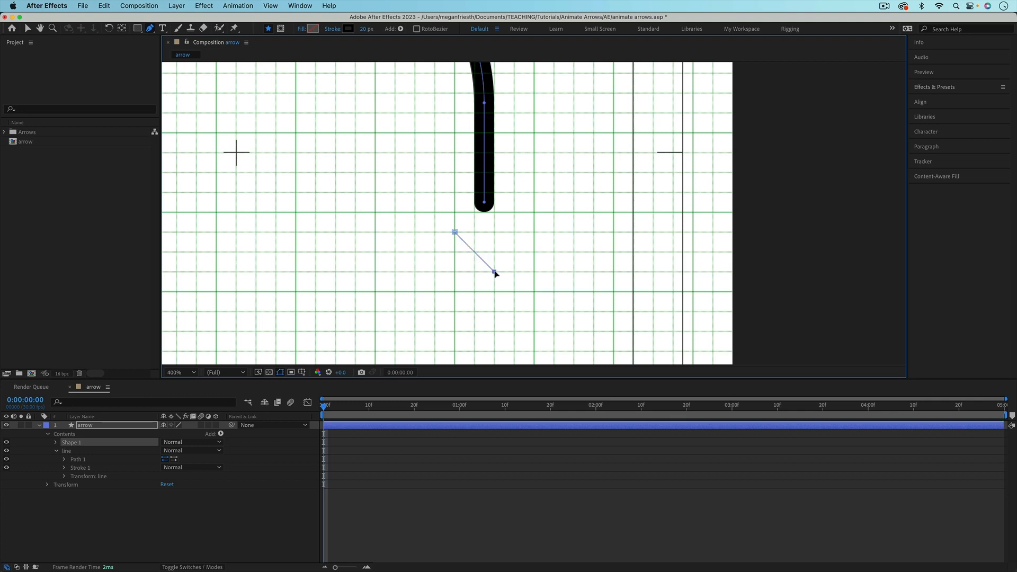
left_click(534, 231)
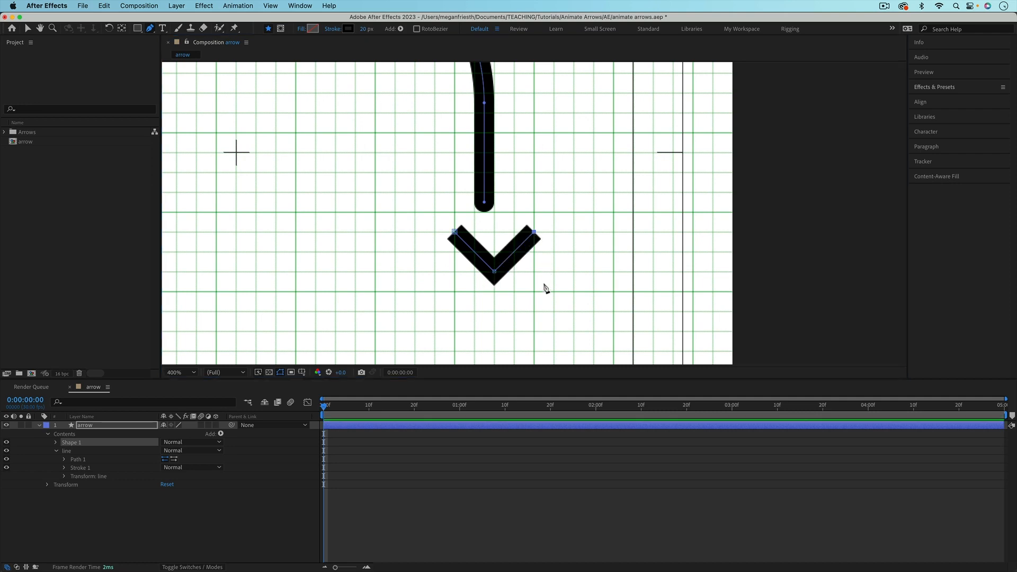
- Align the arrowhead path's two end points and its tip exactly with the grid intersections
key("v")
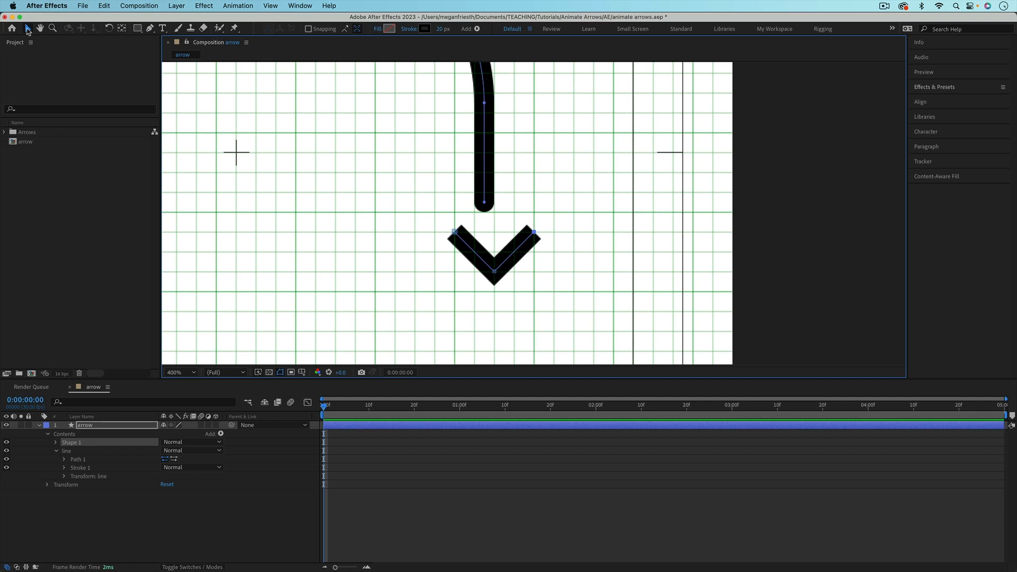
key("period")
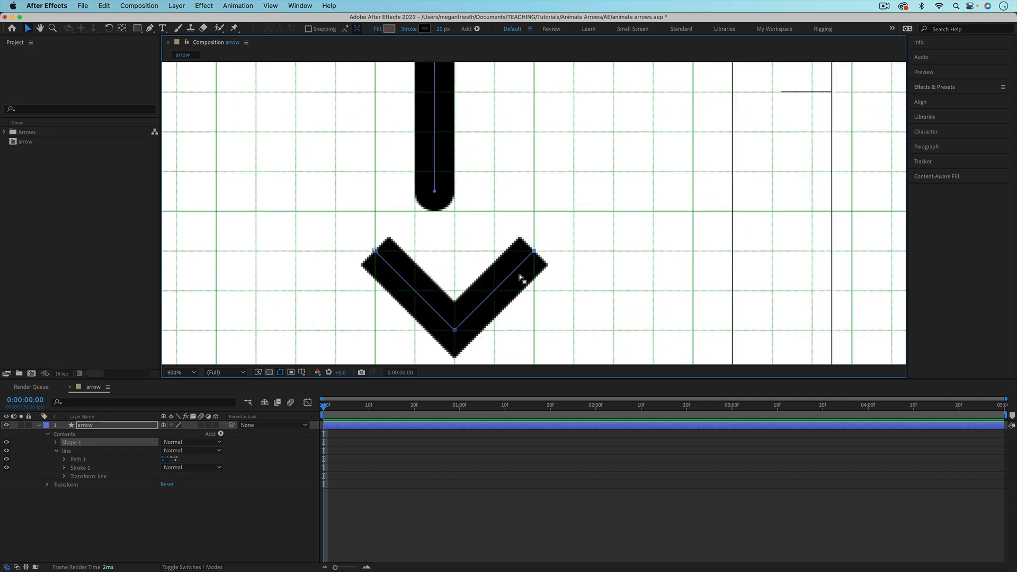
mouse_move(376, 250)
left_mouse_down()
mouse_move(375, 276)
mouse_move(375, 251)
left_mouse_up()
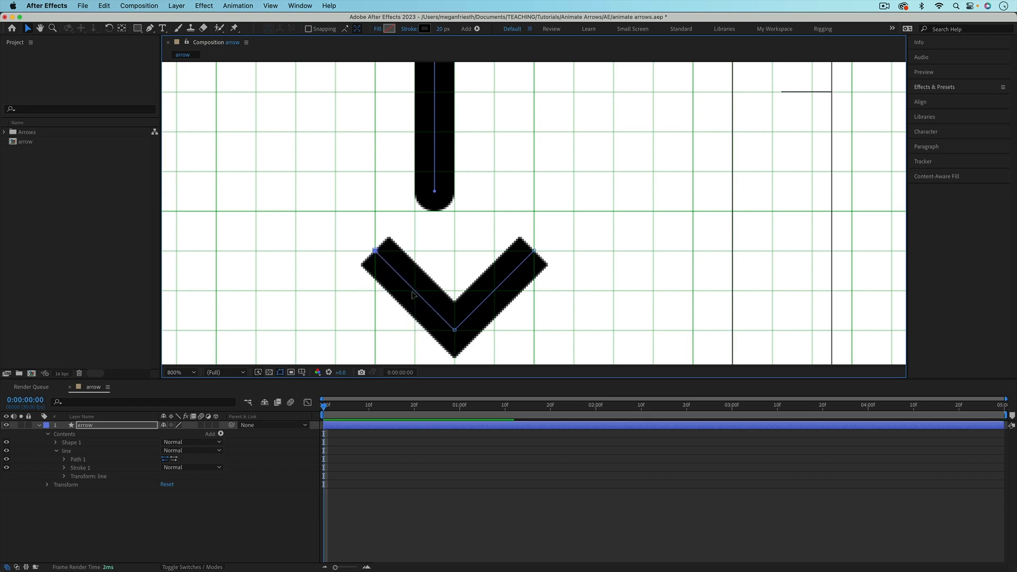
mouse_move(455, 329)
left_mouse_down()
mouse_move(472, 334)
mouse_move(455, 333)
left_mouse_up()
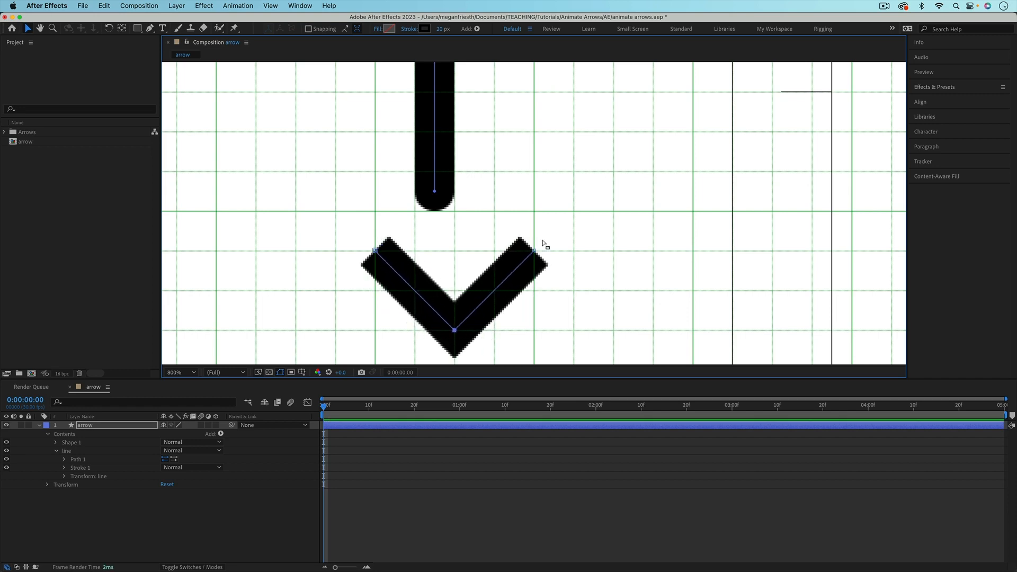
mouse_move(535, 253)
left_mouse_down()
mouse_move(549, 238)
mouse_move(532, 251)
left_mouse_up()
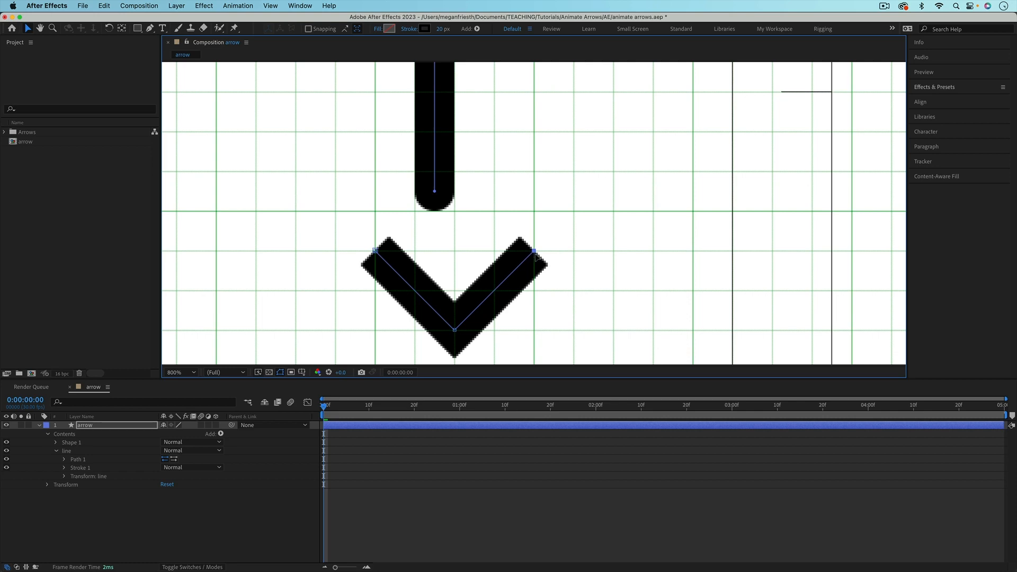
- Rename the newly drawn Shape 1 group as arrowhead and collapse the line group
left_click(89, 522)
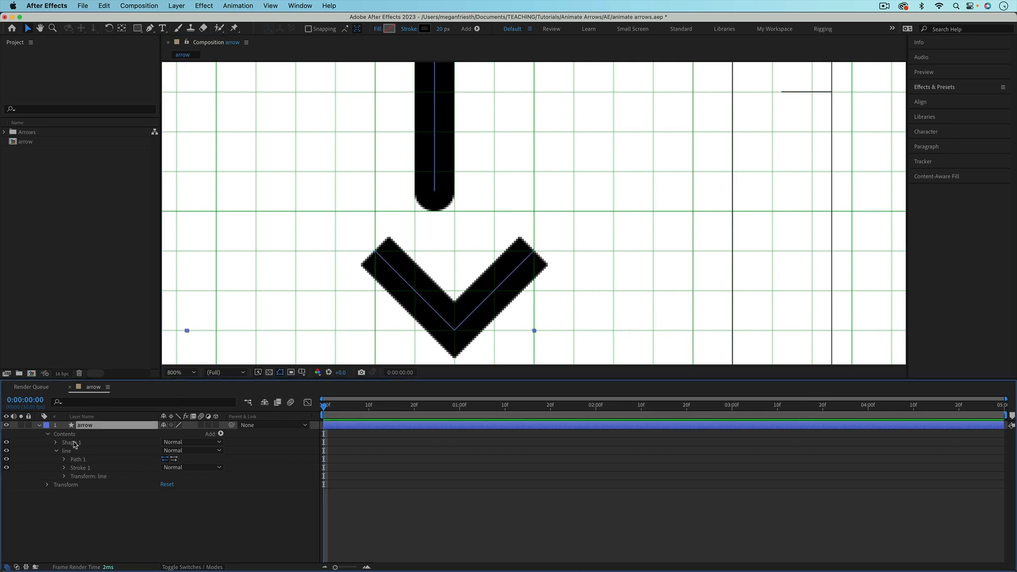
left_click(72, 444)
key("Return")
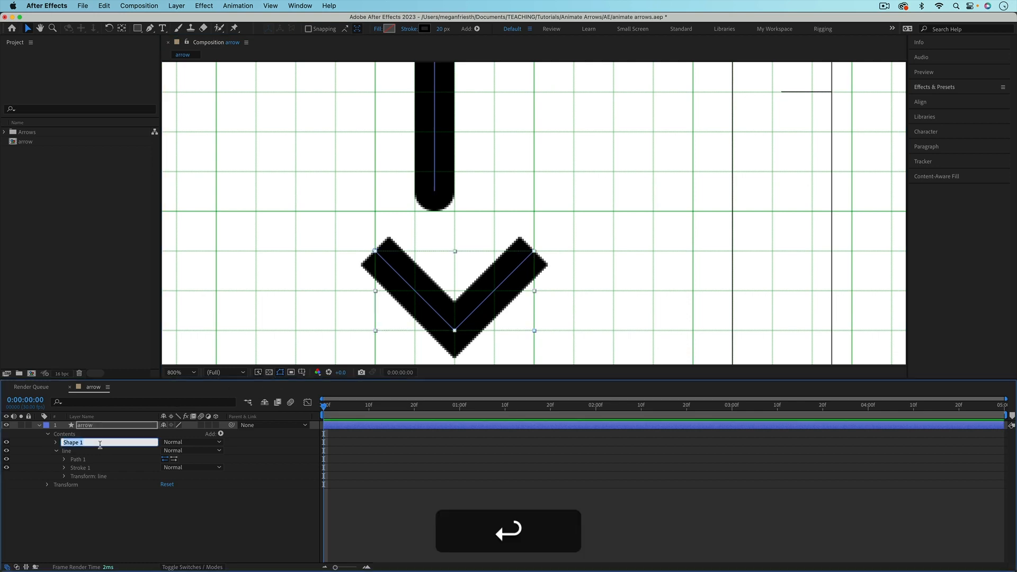
type("arrowhead")
key("Return")
left_click(56, 451)
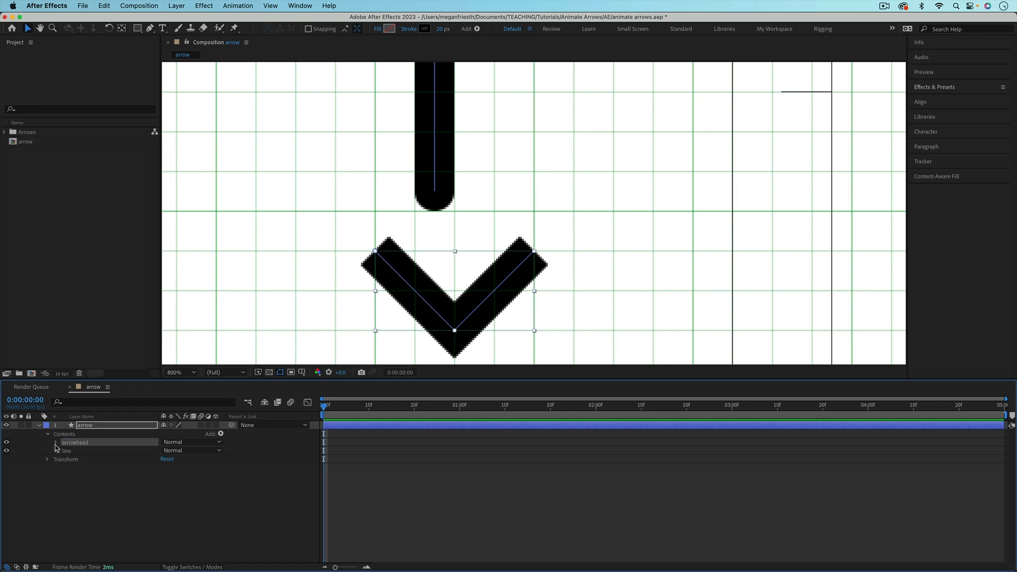
- Delete the fill from the arrowhead group
left_click(55, 444)
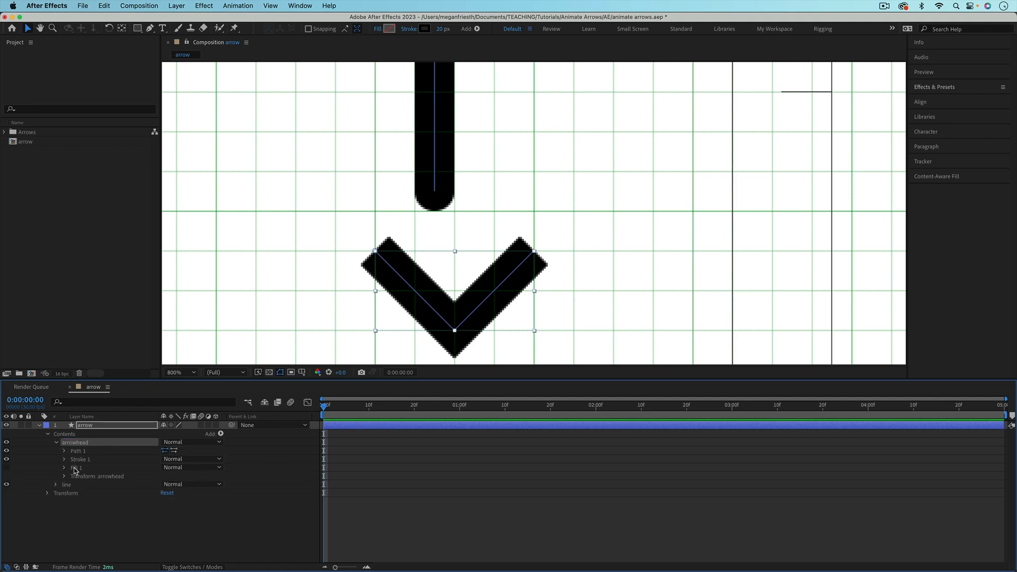
left_click(76, 468)
key("BackSpace")
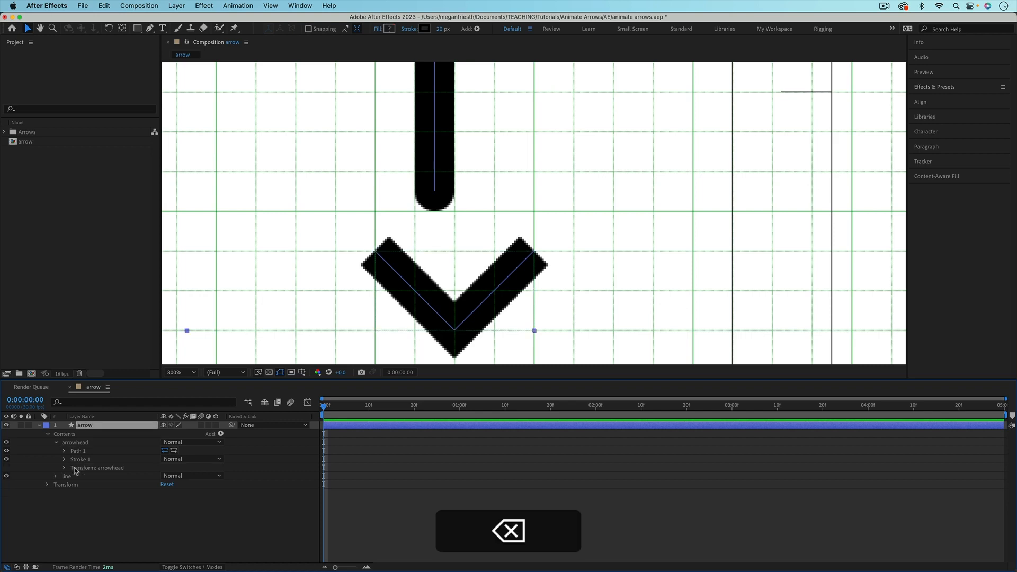
- Set the arrowhead group's stroke to Round Cap and Round Join
left_click(64, 465)
left_click(64, 460)
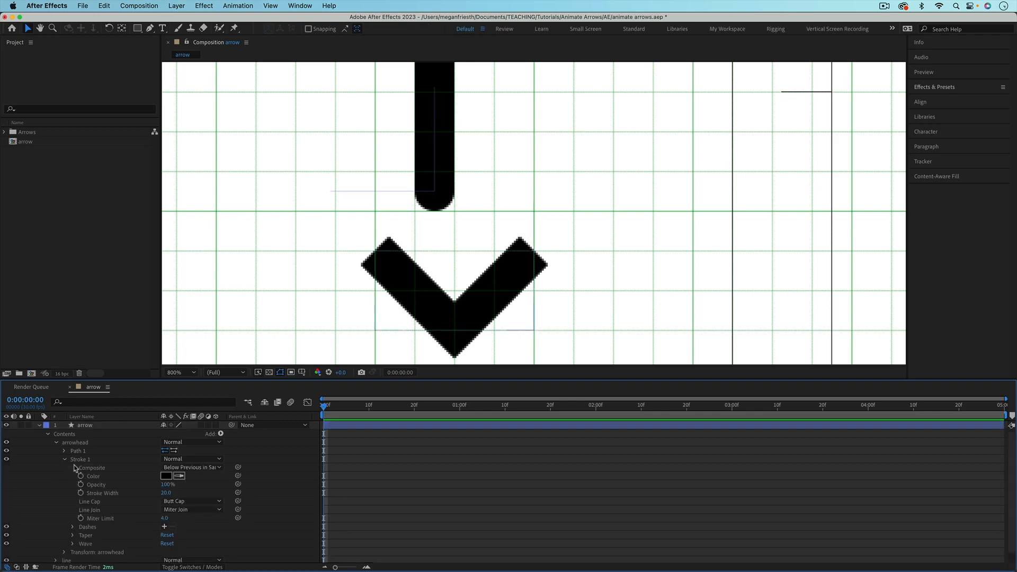
left_click(190, 501)
left_click(194, 524)
left_click(191, 510)
left_click(193, 532)
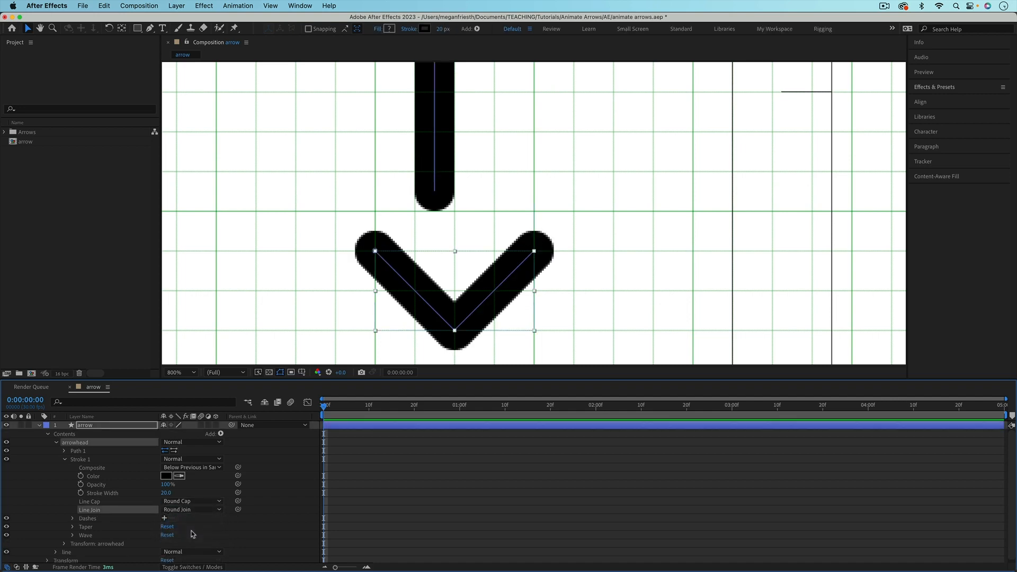
left_click(64, 460)
- Move the entire arrowhead path so its tip snaps onto the lower end point of the line
left_click(77, 452)
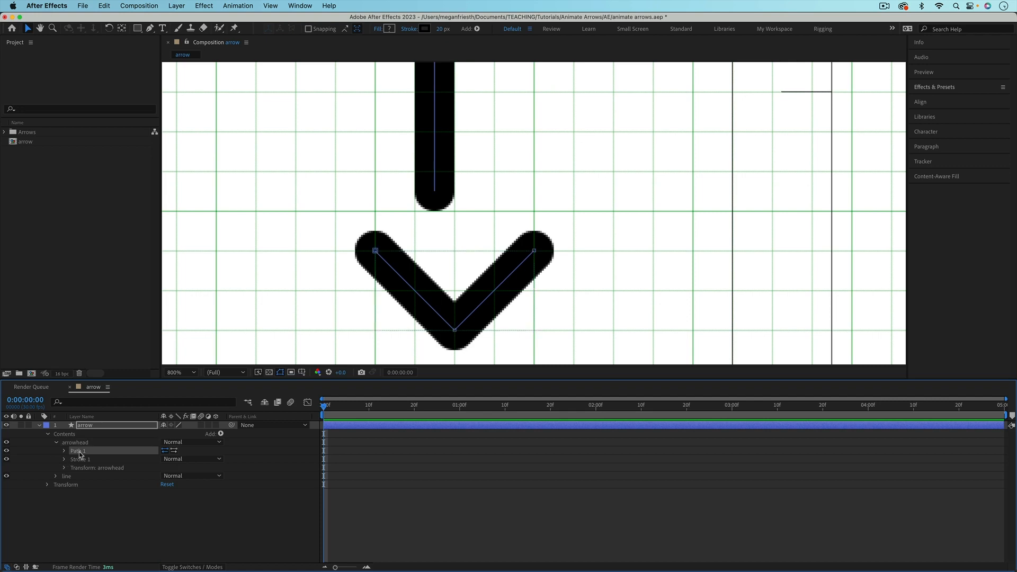
left_click(64, 452)
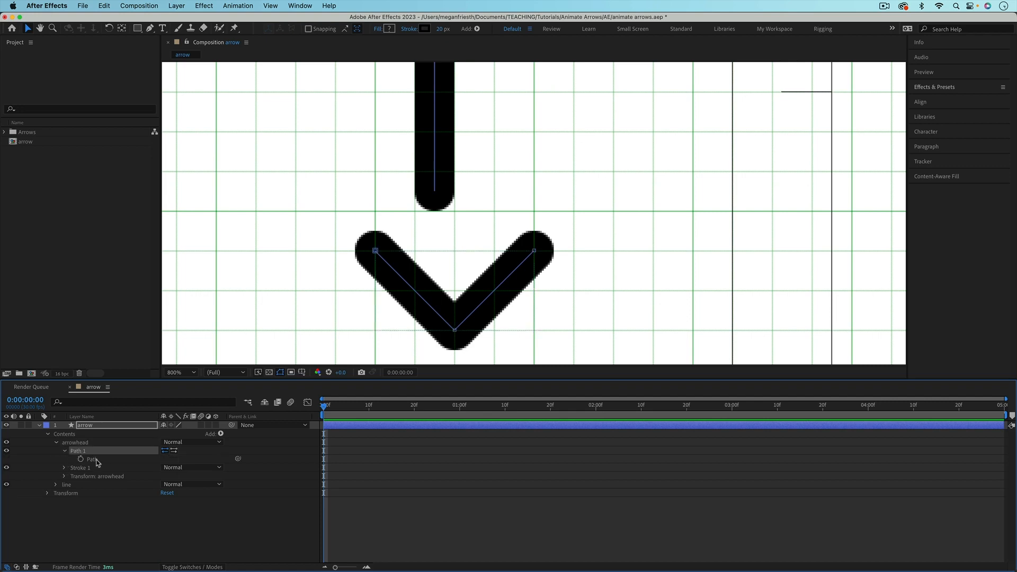
left_click(96, 462)
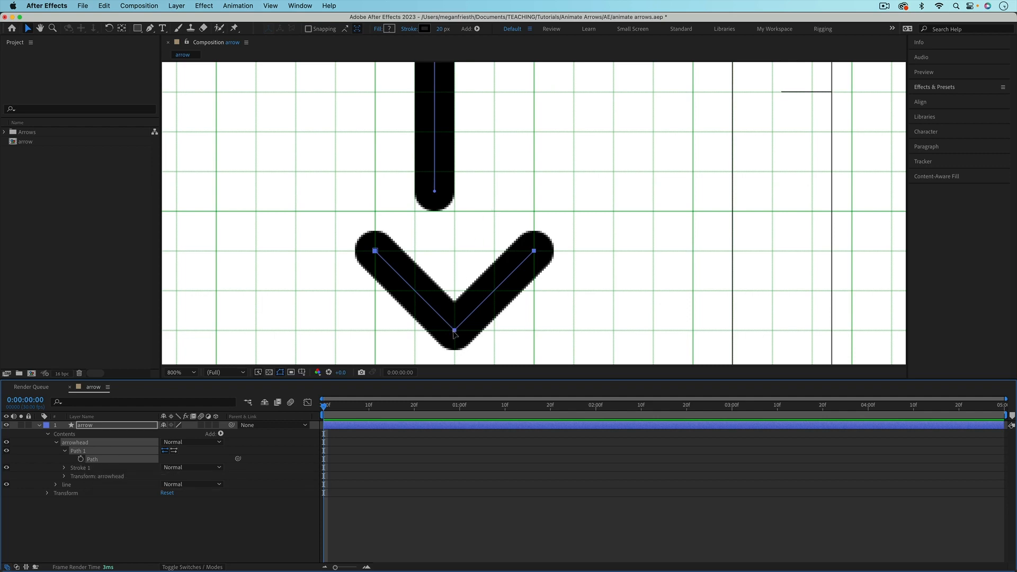
left_click_drag(456, 333, 436, 195)
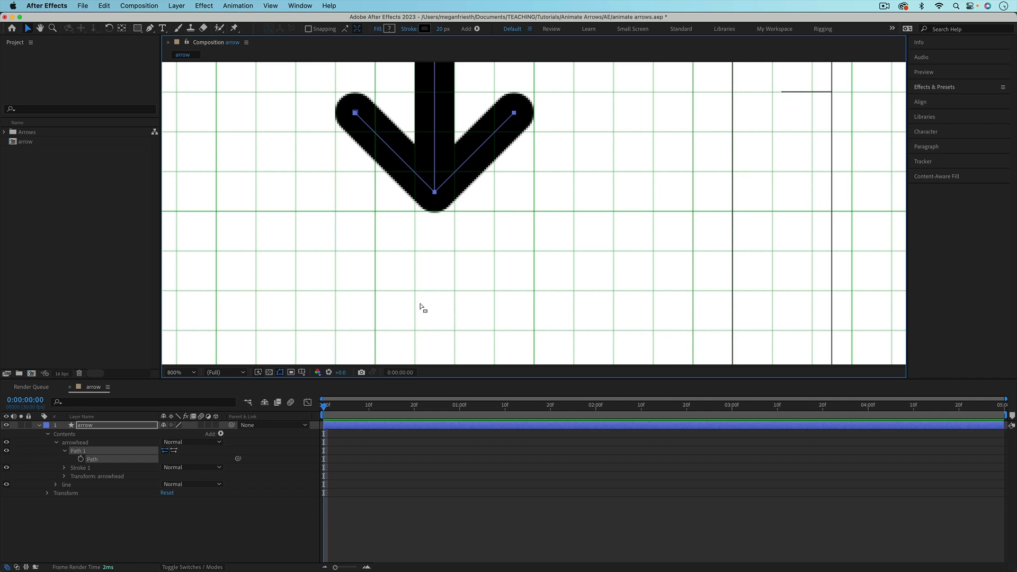
- Hide the grid and the title/action safe guides, and fit the whole composition in the viewer
left_click(302, 372)
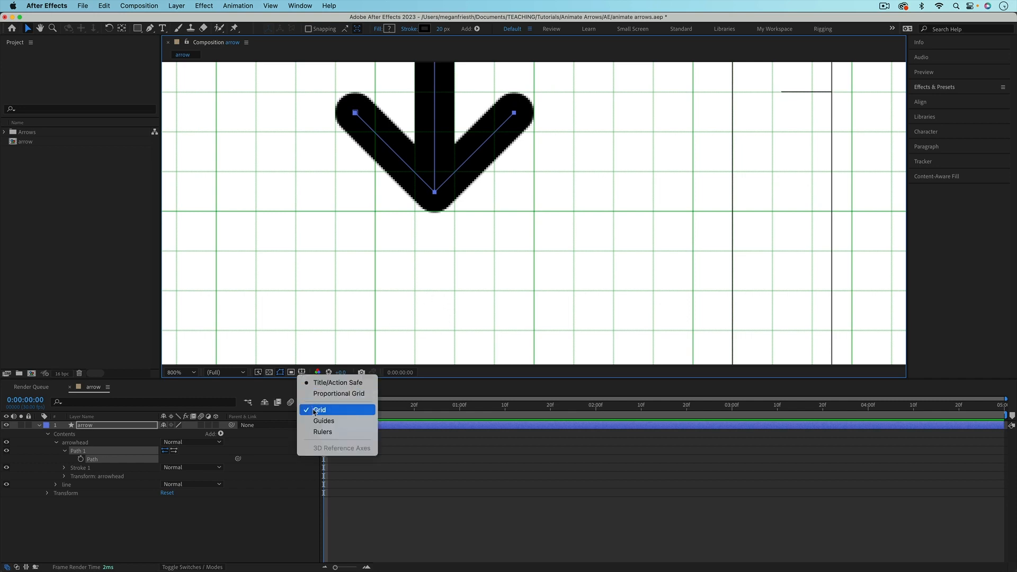
left_click(315, 411)
left_click(189, 372)
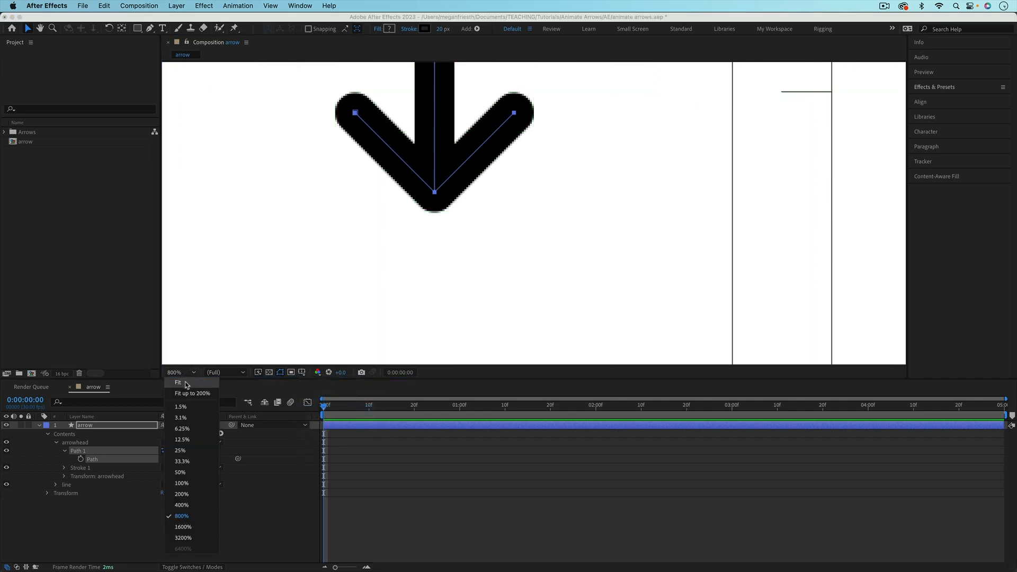
left_click(185, 383)
key("apostrophe")
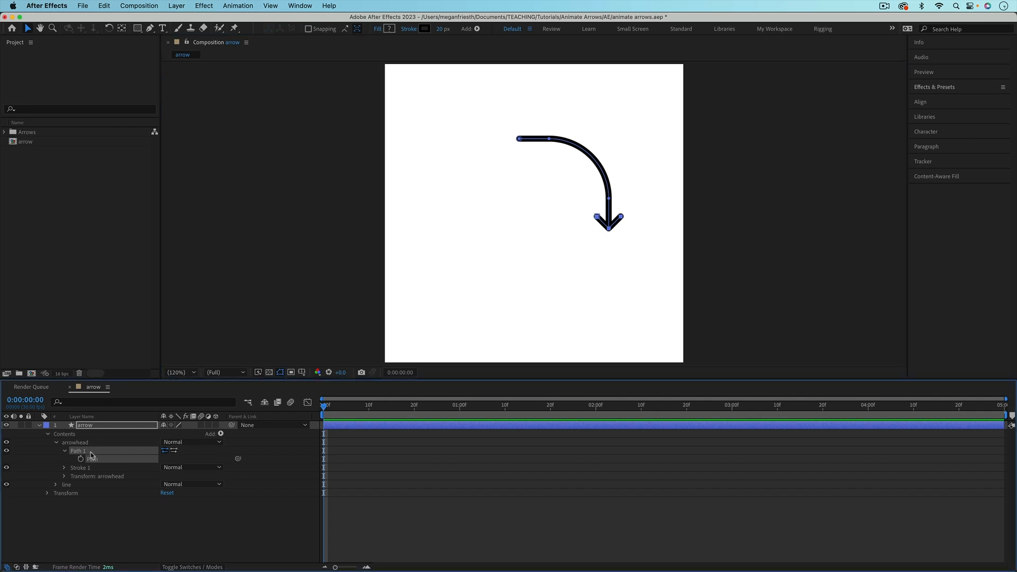
- Add Trim Paths to the line group and reveal its properties
left_click(64, 477)
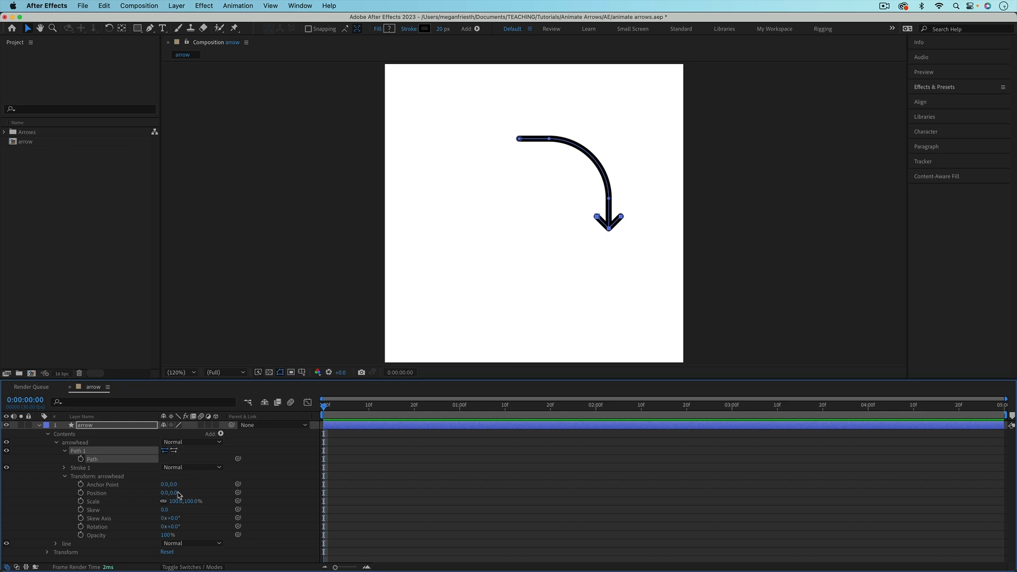
left_click(56, 544)
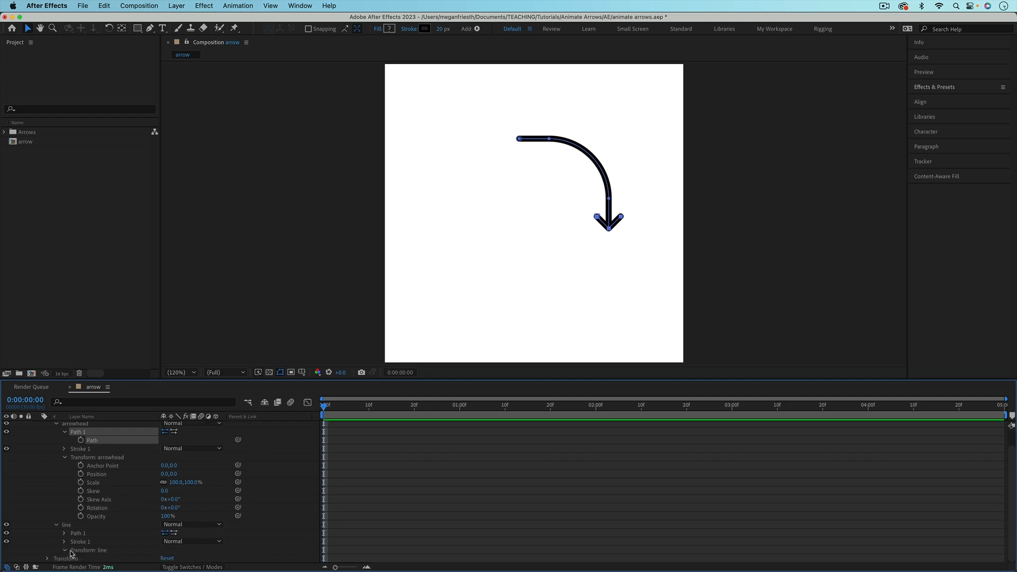
left_click(65, 551)
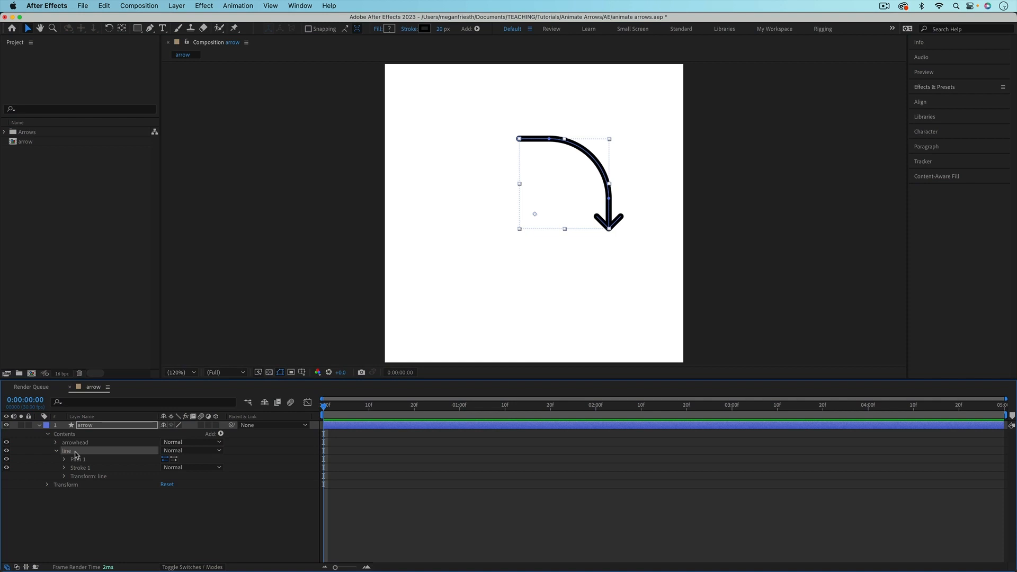
left_click(221, 435)
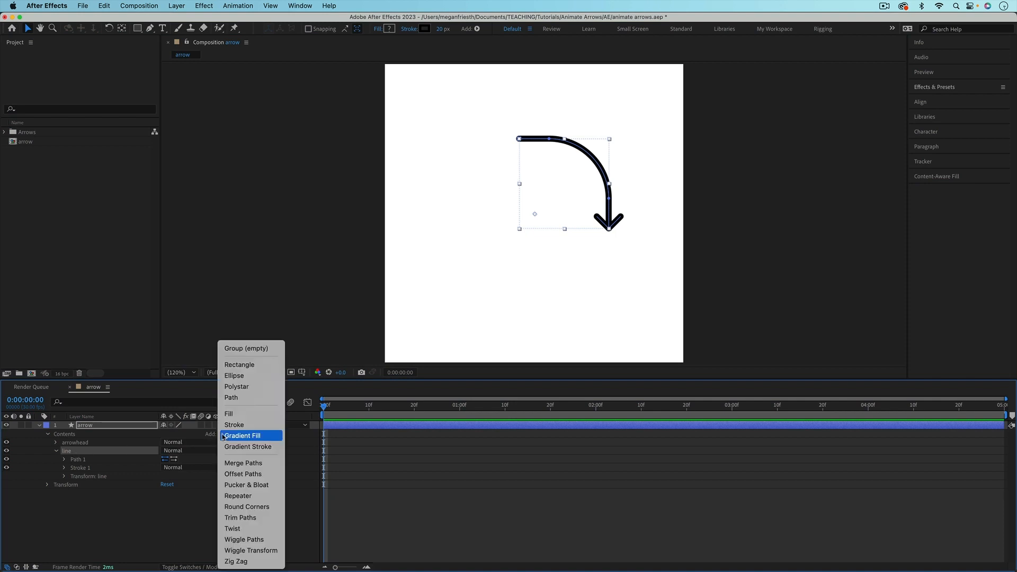
left_click(242, 520)
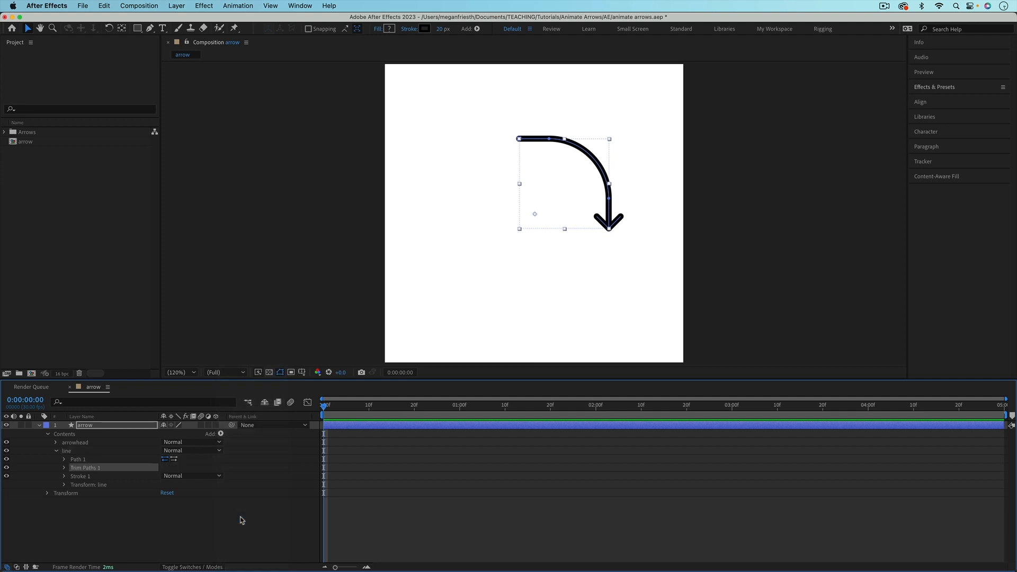
left_click(64, 469)
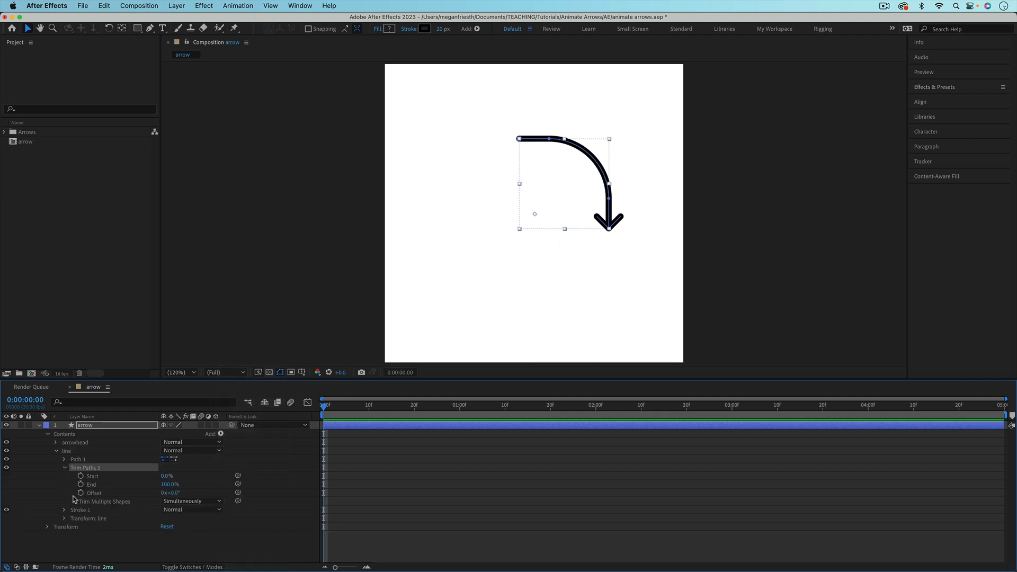
- Keyframe the line's Trim Paths End at 0% on frame 0 and 100% on frame 20, and preview the animation
left_click(414, 409)
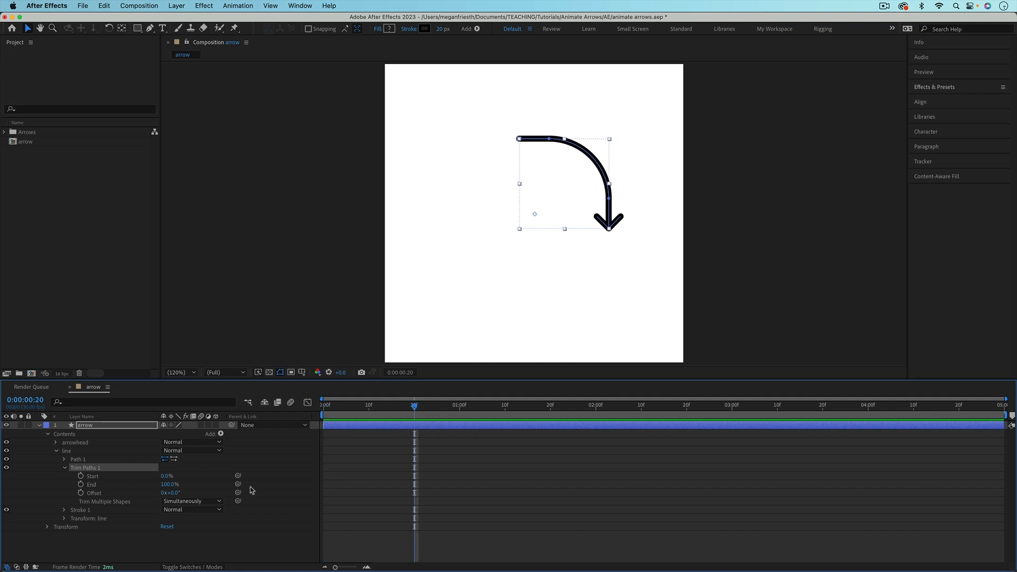
left_click(80, 484)
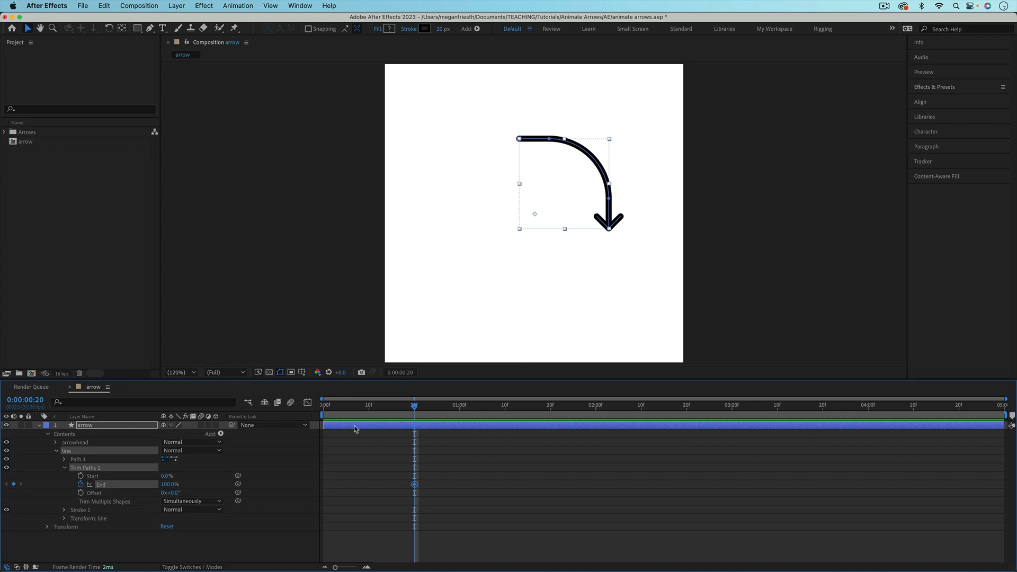
left_click(323, 409)
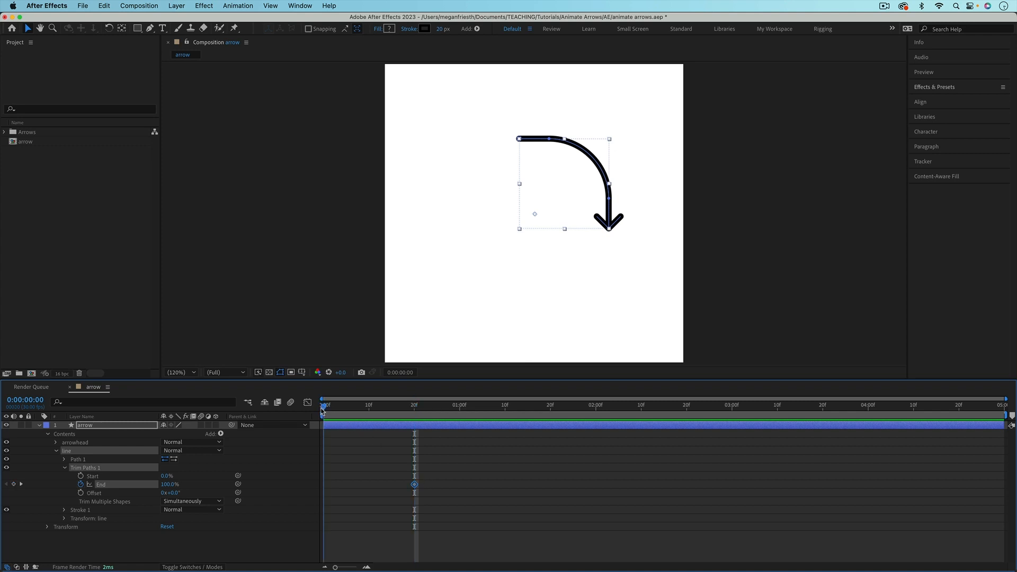
left_click(170, 484)
type("0")
key("Return")
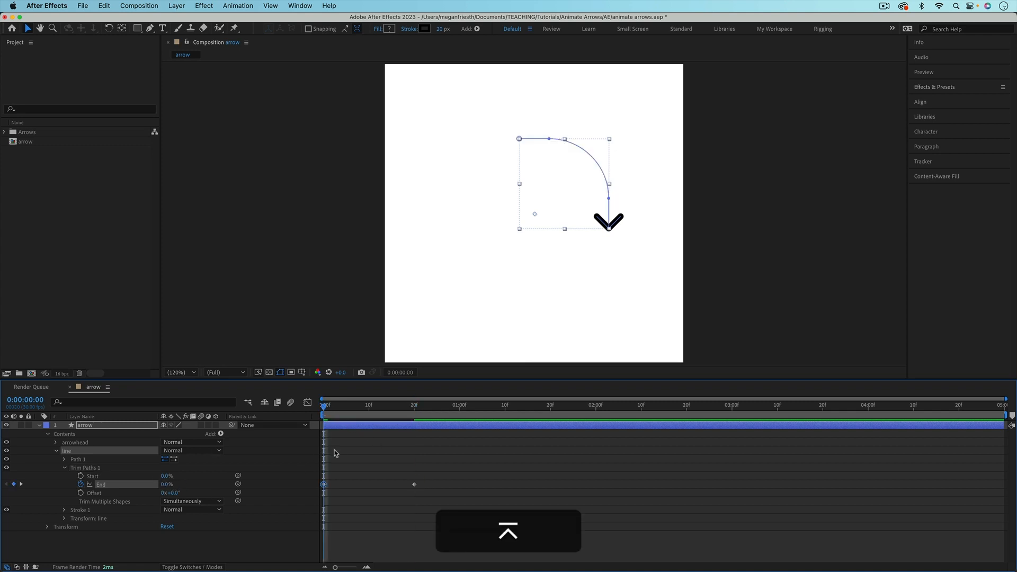
key("space")
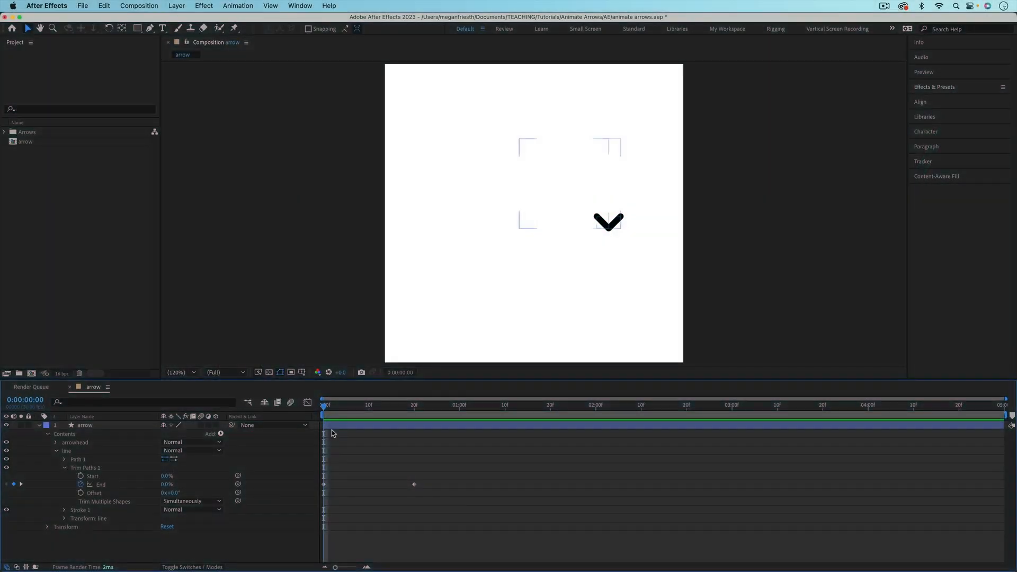
- Collapse the line group, reveal the arrowhead group's Transform properties and enable an expression on its Position
left_click(77, 443)
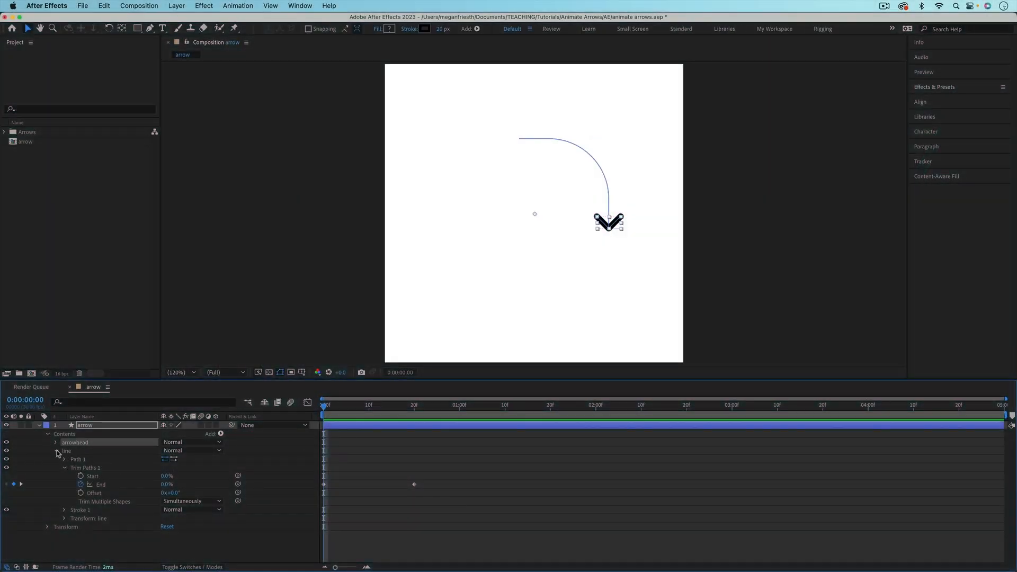
left_click(57, 452)
left_click(56, 442)
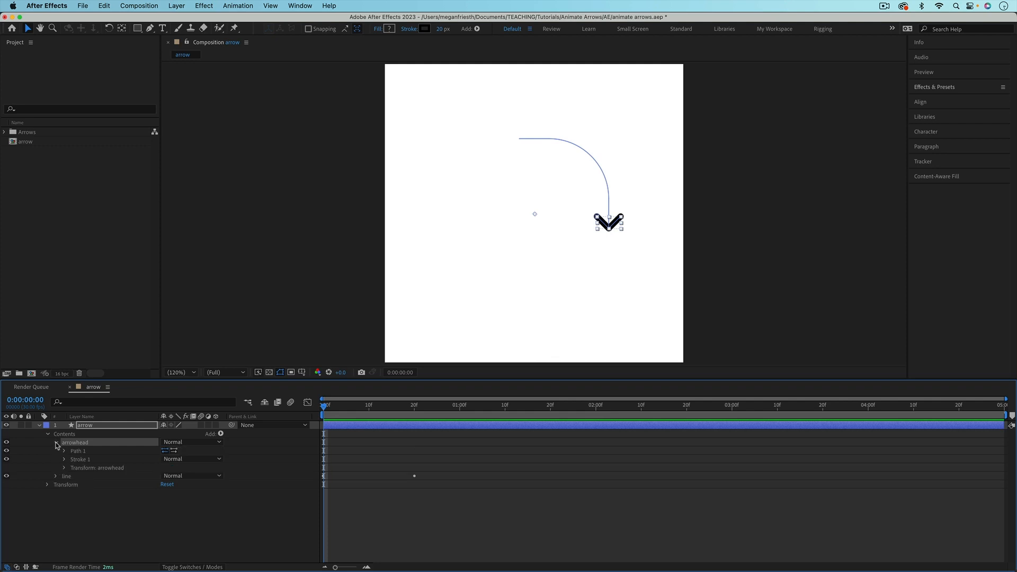
left_click(65, 469)
left_click(262, 499)
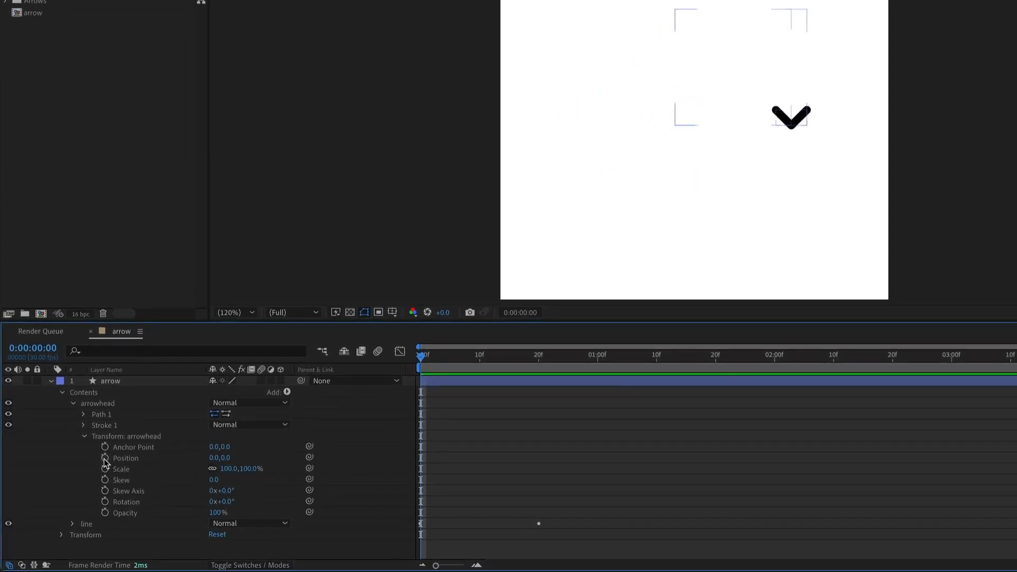
key("alt")
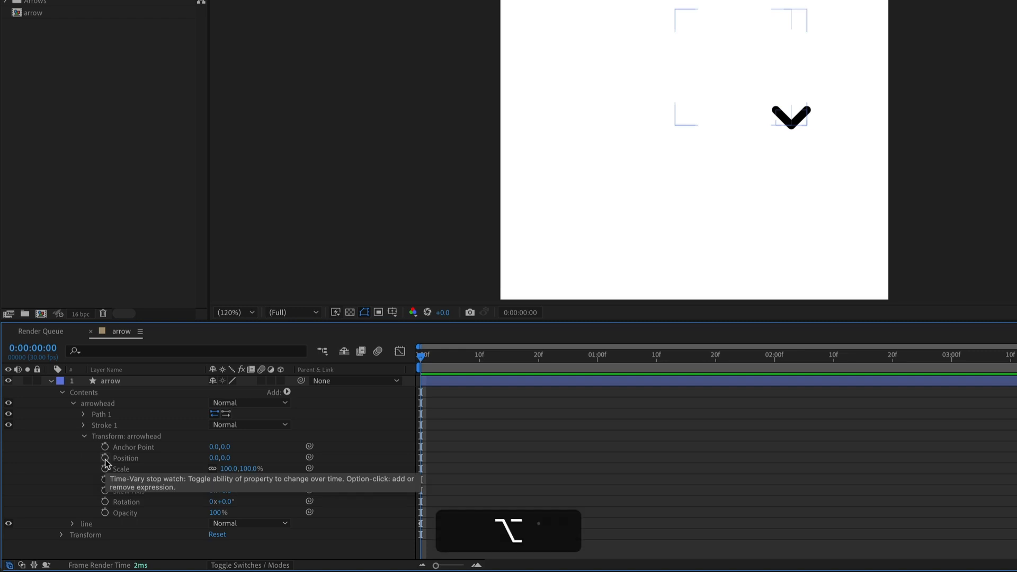
left_click(105, 459, "alt")
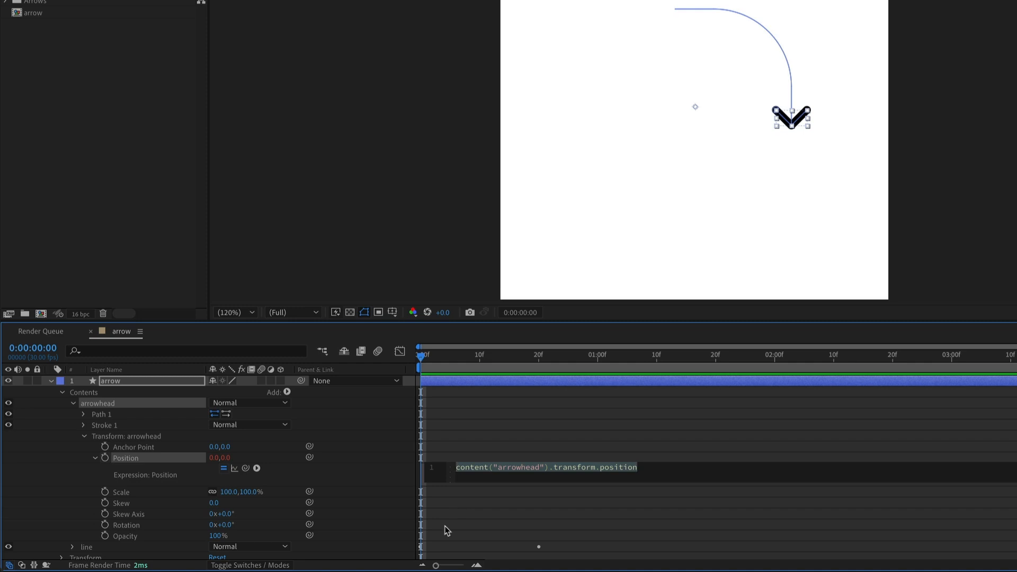
- Begin the arrowhead's Position expression with the line var pathLayer = content("line");
type("var")
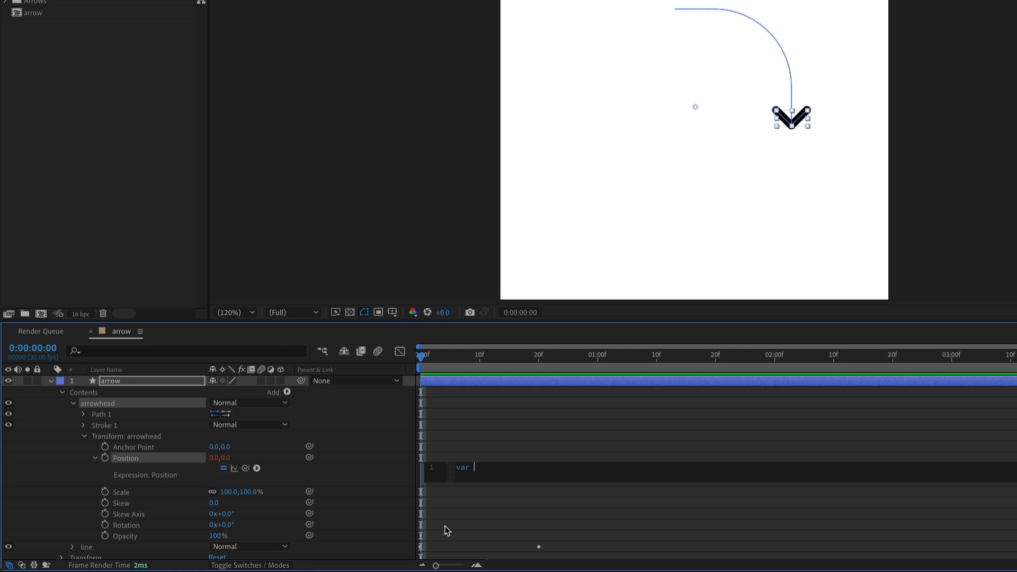
type(" pathLayer =")
type("cont")
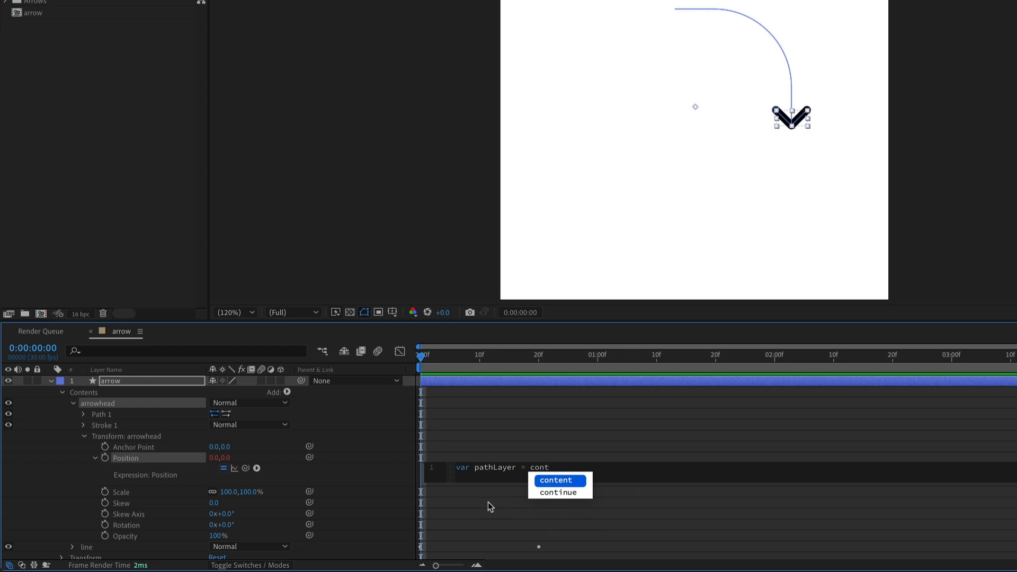
key("Return")
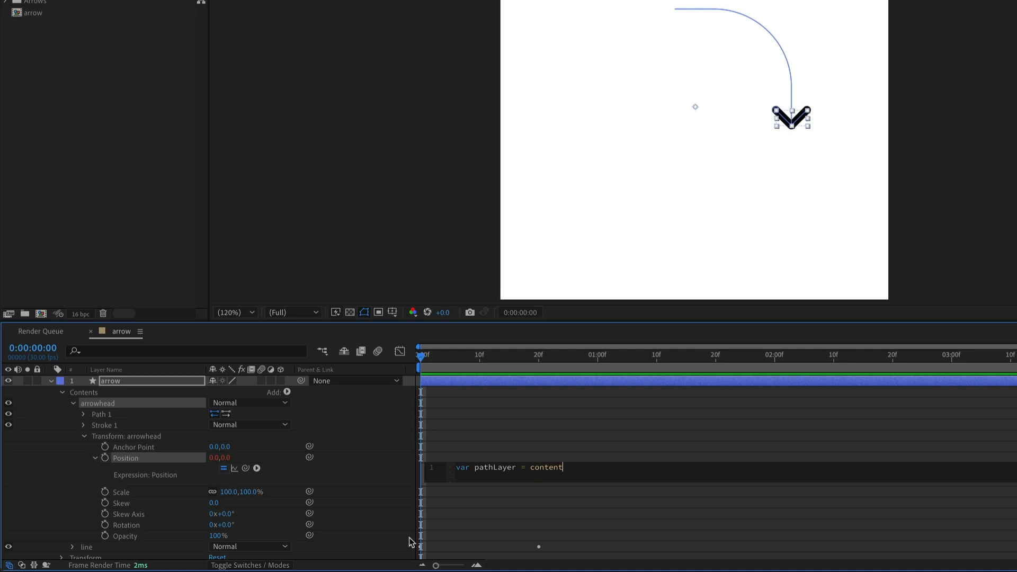
type("()")
type("\"")
type("line")
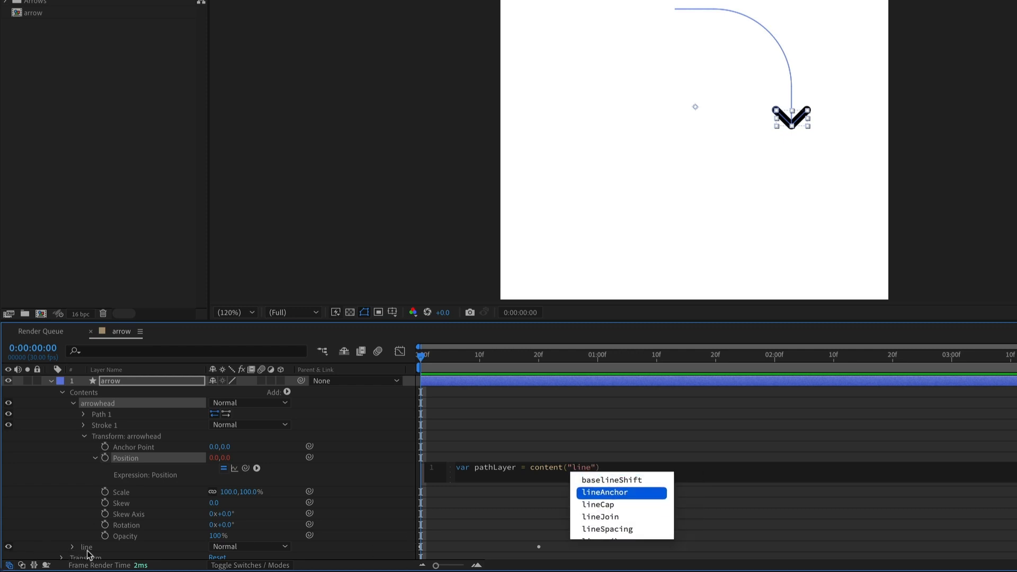
left_click(618, 468)
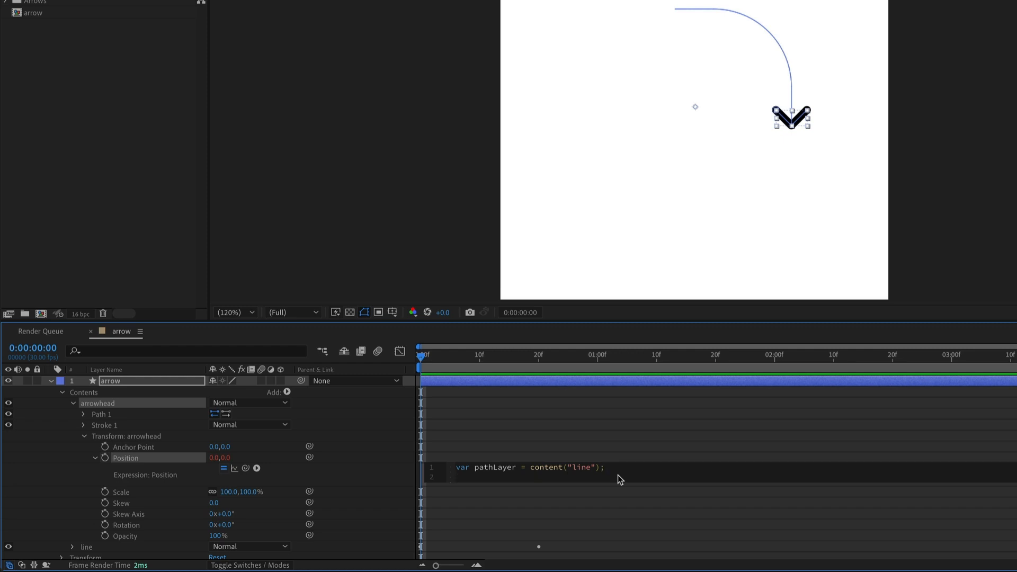
- Add the second line var path = pathLayer.content("Path 1").path; to the Position expression
type("var ")
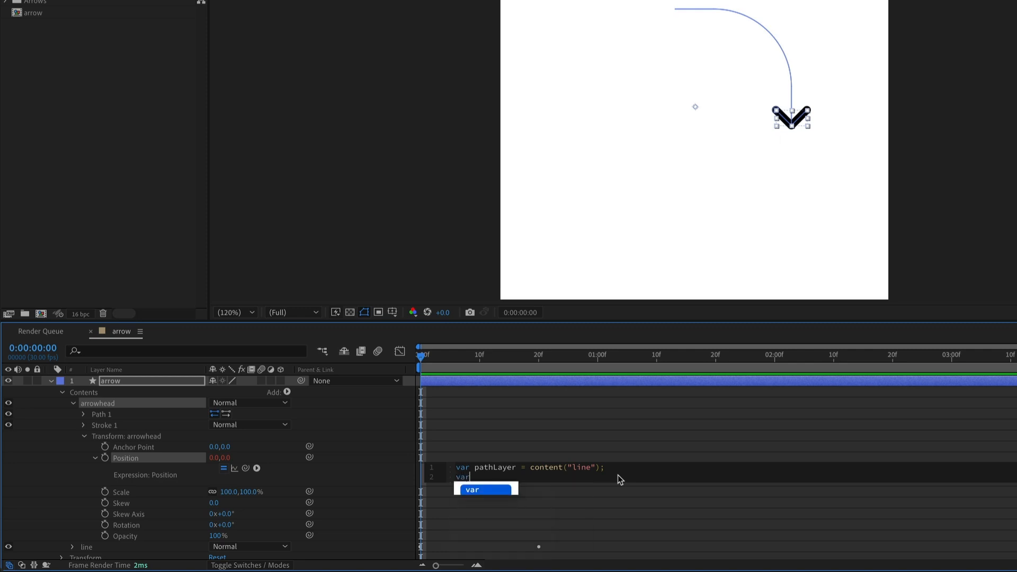
type("path =")
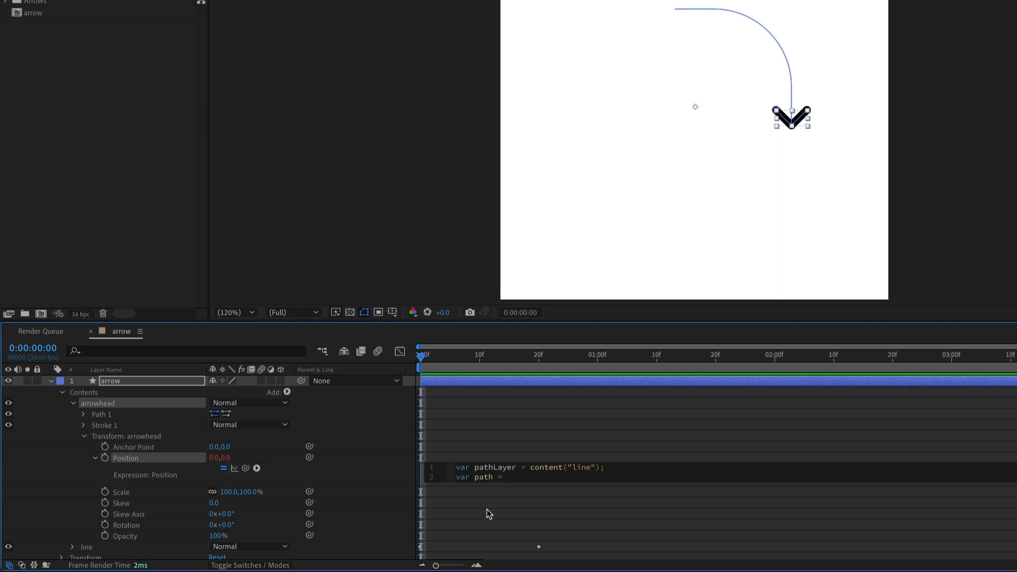
type("pathL")
key("Return")
type(".cont")
key("Return")
type("(\"Path")
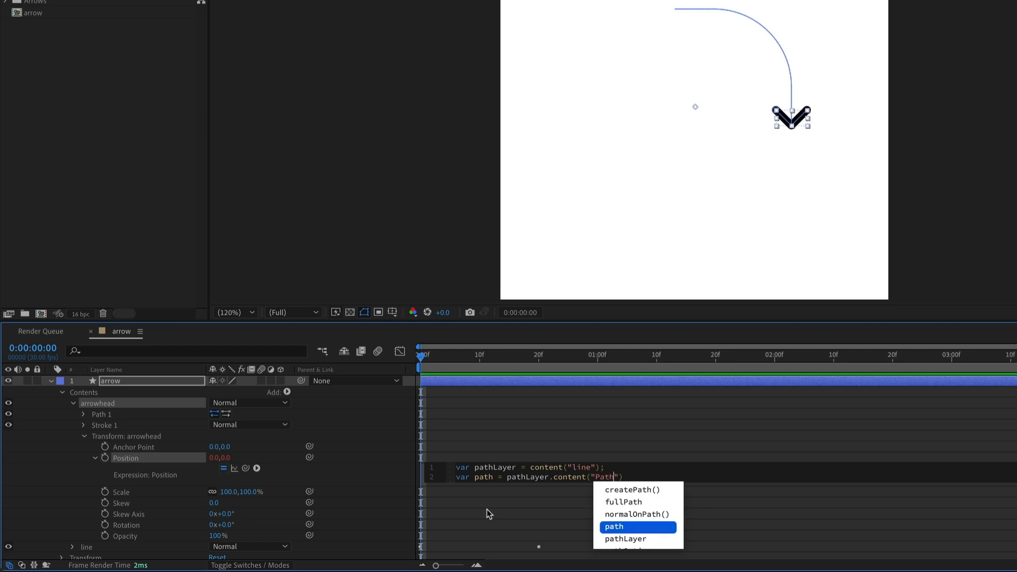
key("Escape")
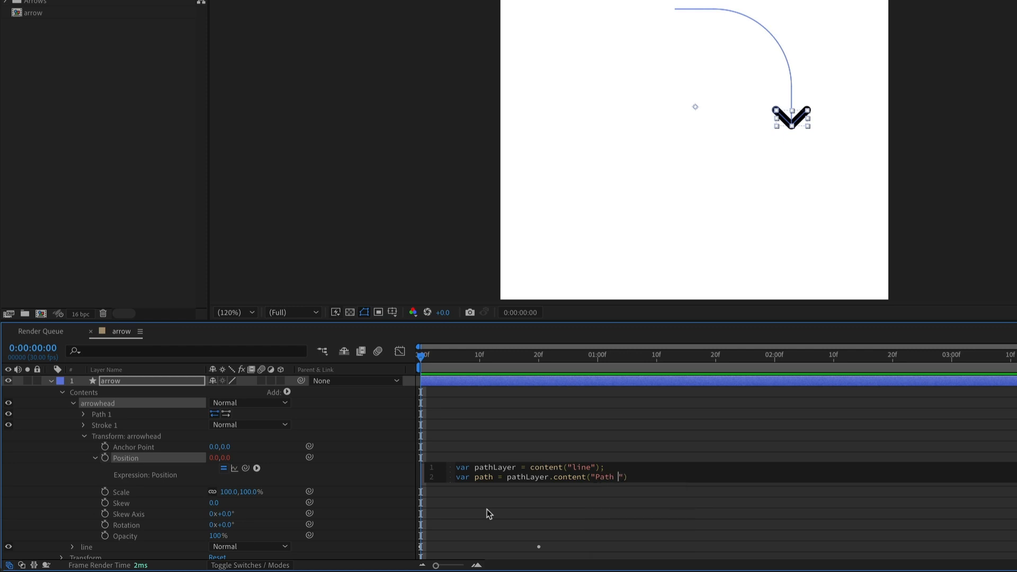
type("1")
key("End")
type(".path")
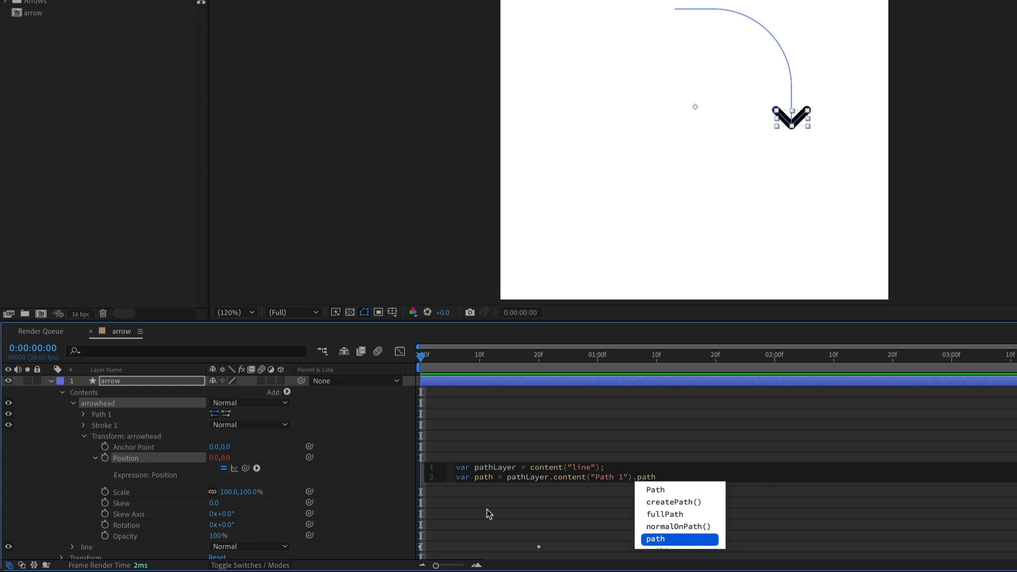
type(";")
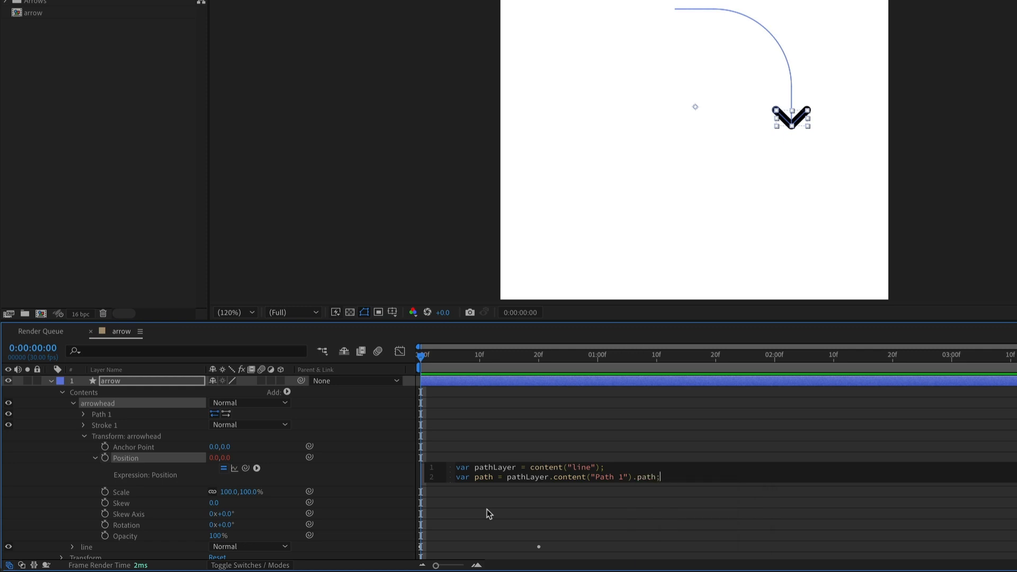
key("Return")
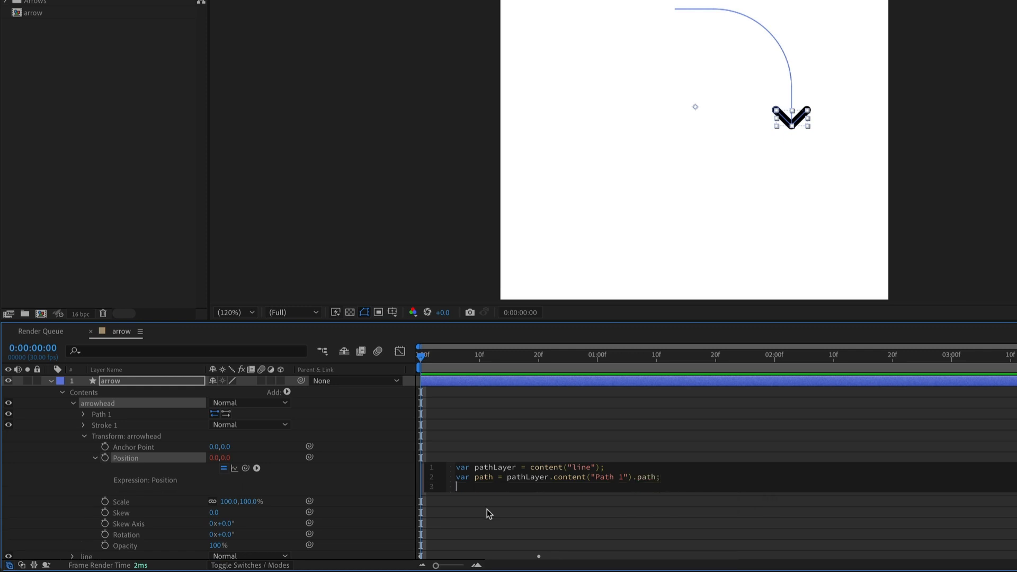
- Add the third line var progress = pathLayer.content("Trim Paths 1").end/100; to the Position expression, followed by a blank line
type("var progress")
type("= path")
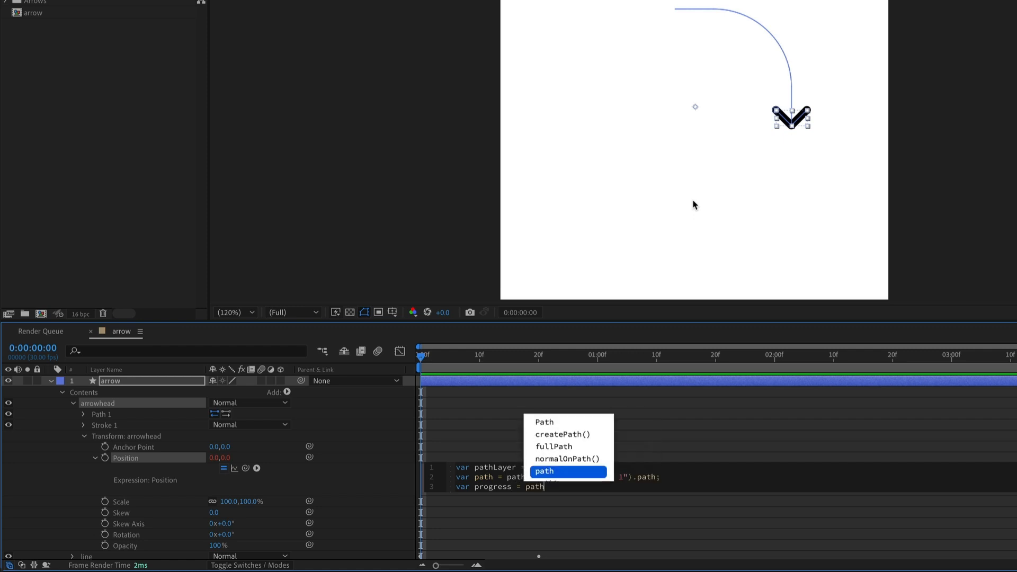
type("L")
key("Return")
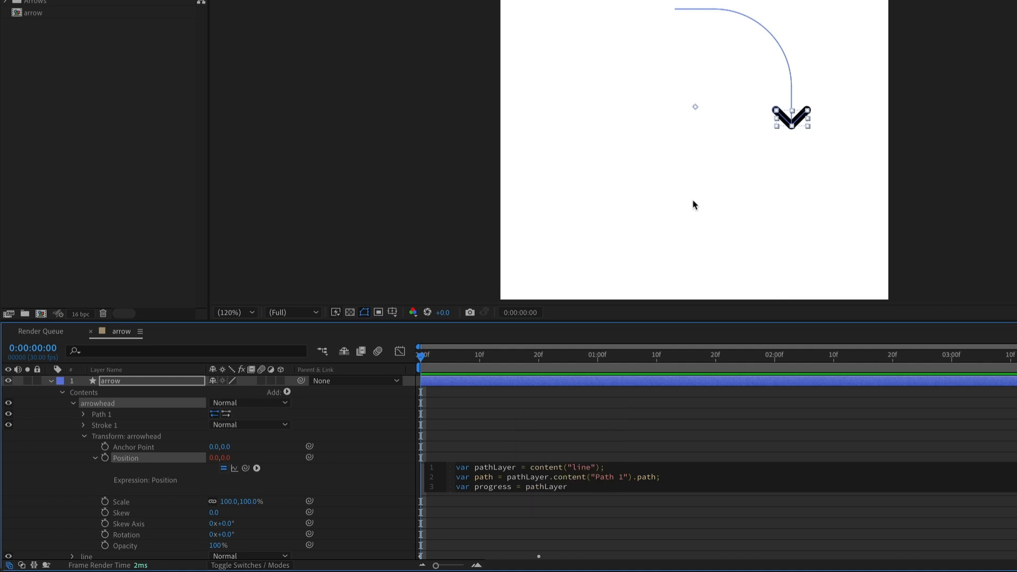
type(".contn")
key("BackSpace")
key("Return")
type("(\"Trim Path")
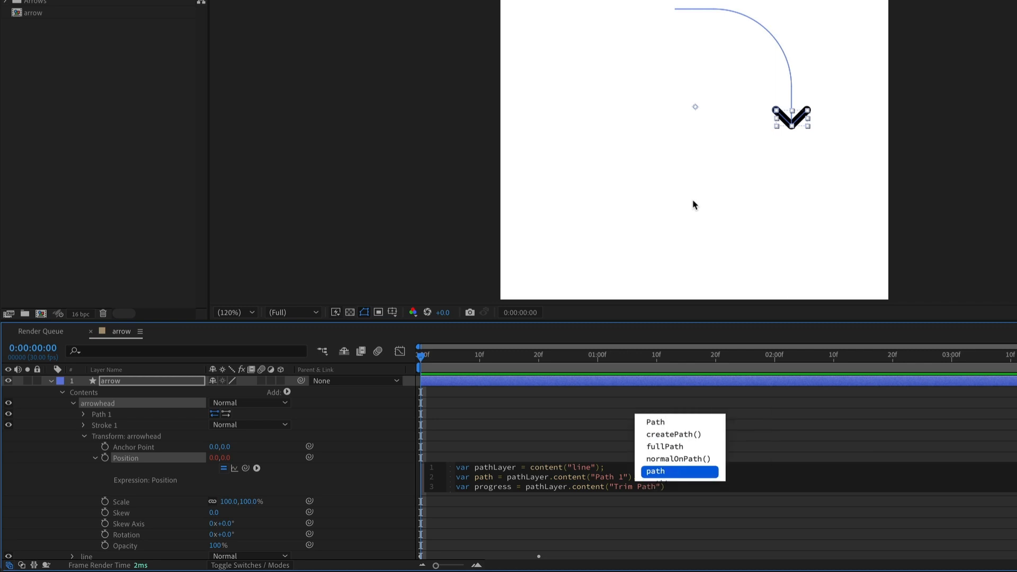
type("s")
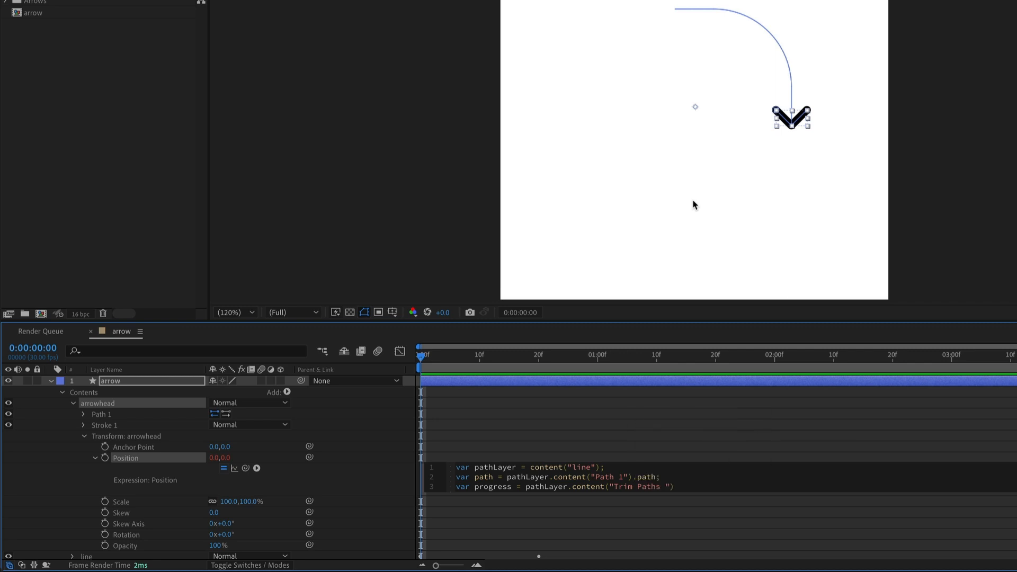
type("1\").end")
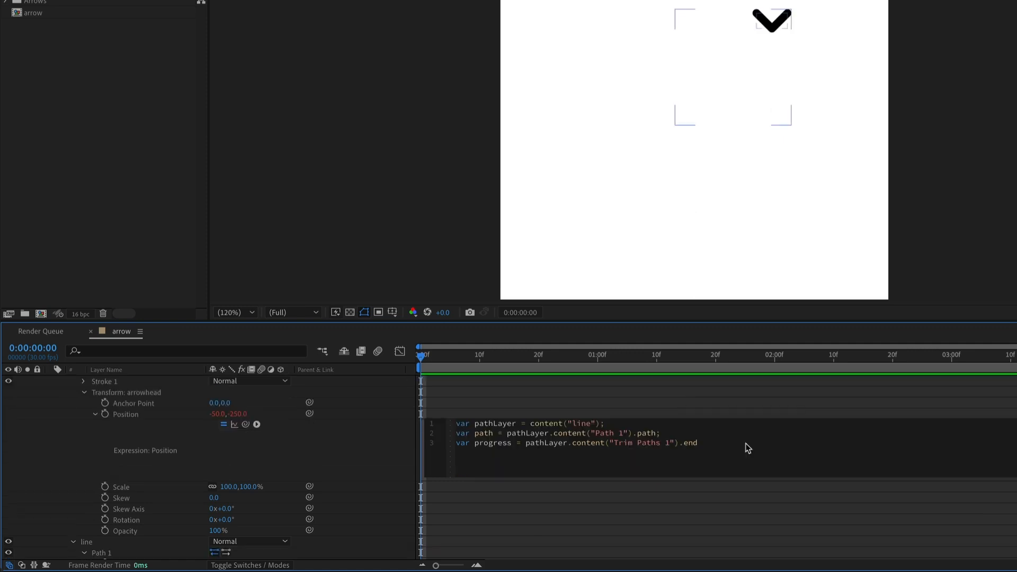
type("/100;")
key("Return")
key("Return")
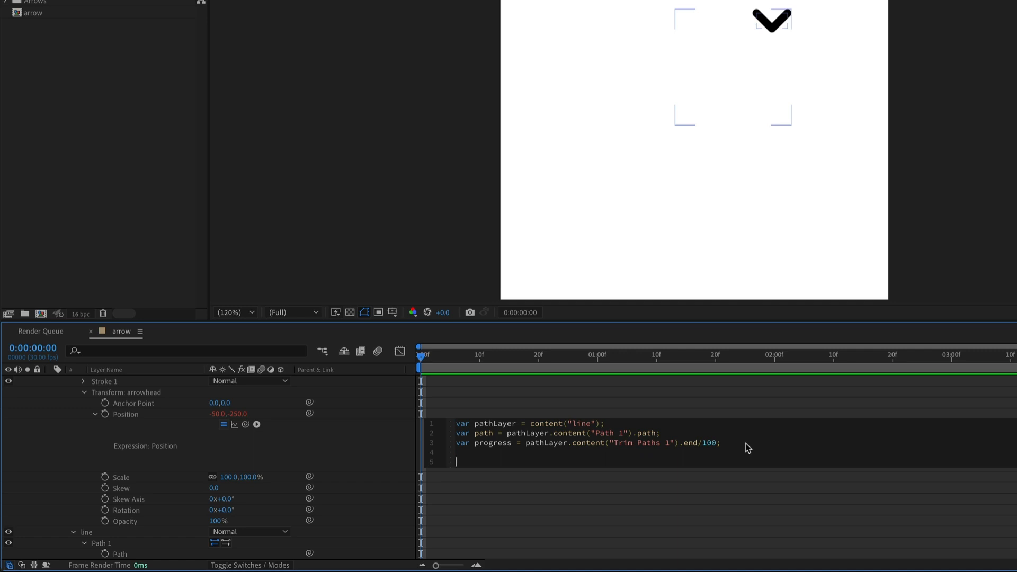
- Finish the Position expression with path.pointOnPath(progress), apply it and deselect everything
type("path")
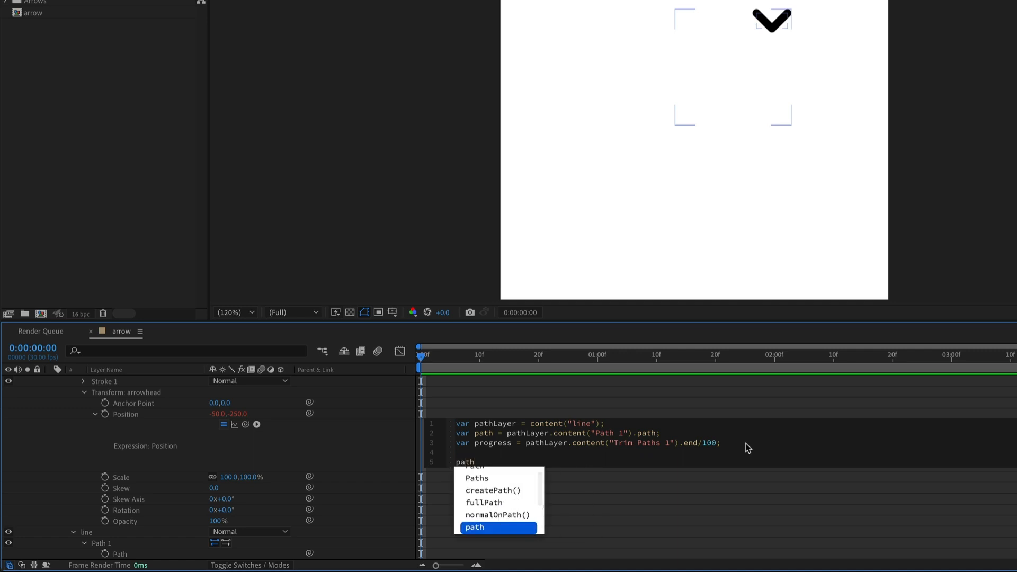
type(".pointOn")
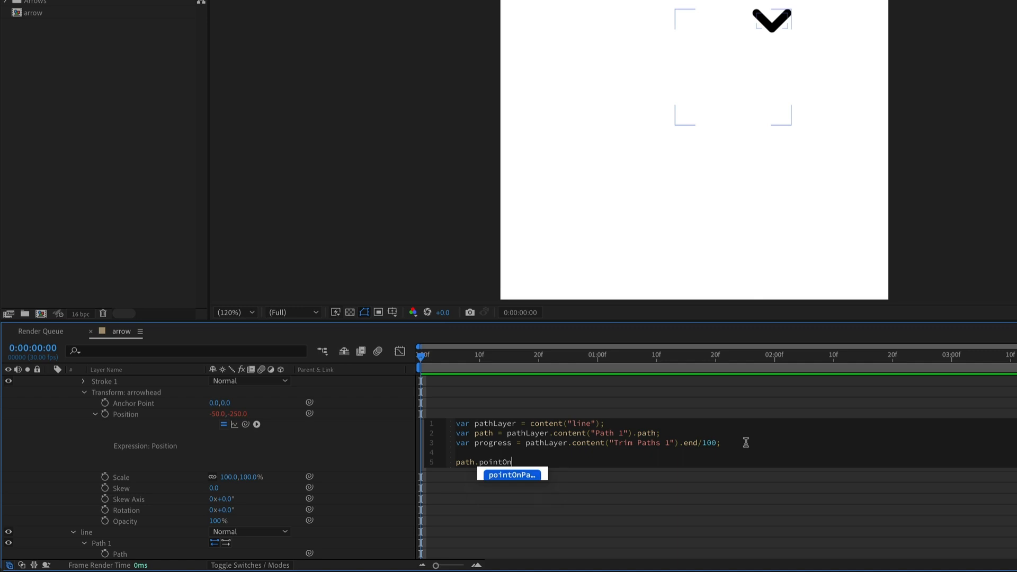
key("Return")
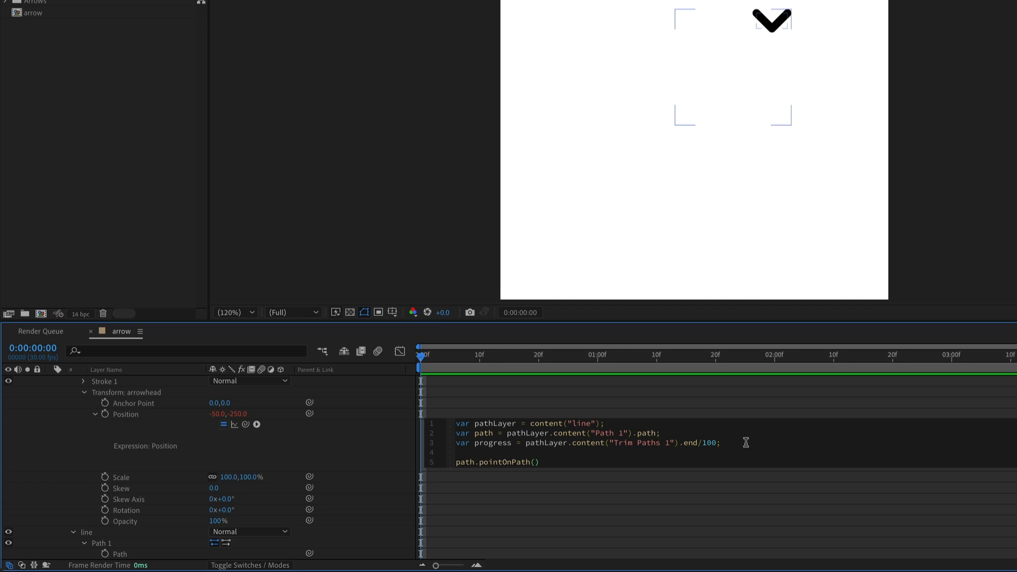
type("prog")
key("Return")
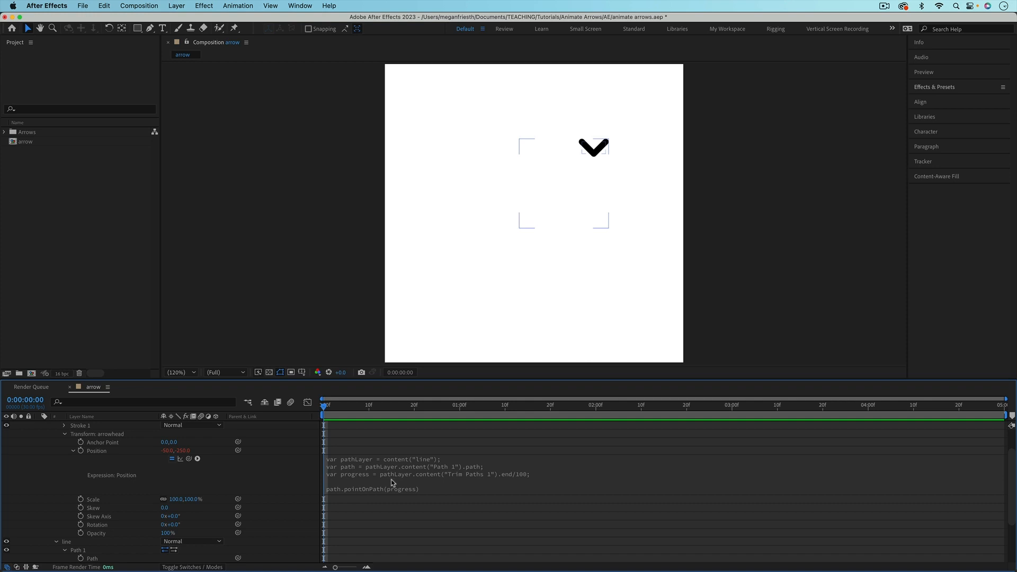
key("F2")
- Scrub from frame 0 to frame 26 and compare the arrowhead's position with the end of the trimmed line
mouse_move(325, 408)
left_mouse_down()
mouse_move(443, 408)
mouse_move(323, 408)
left_mouse_up()
left_click_drag(419, 407, 442, 407)
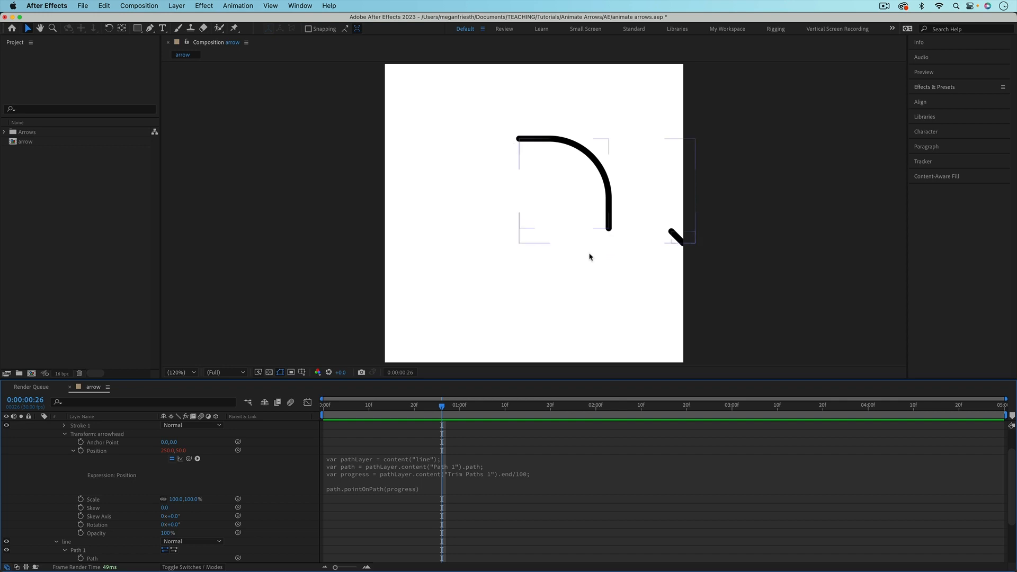
scroll(99, 532, "down", 2)
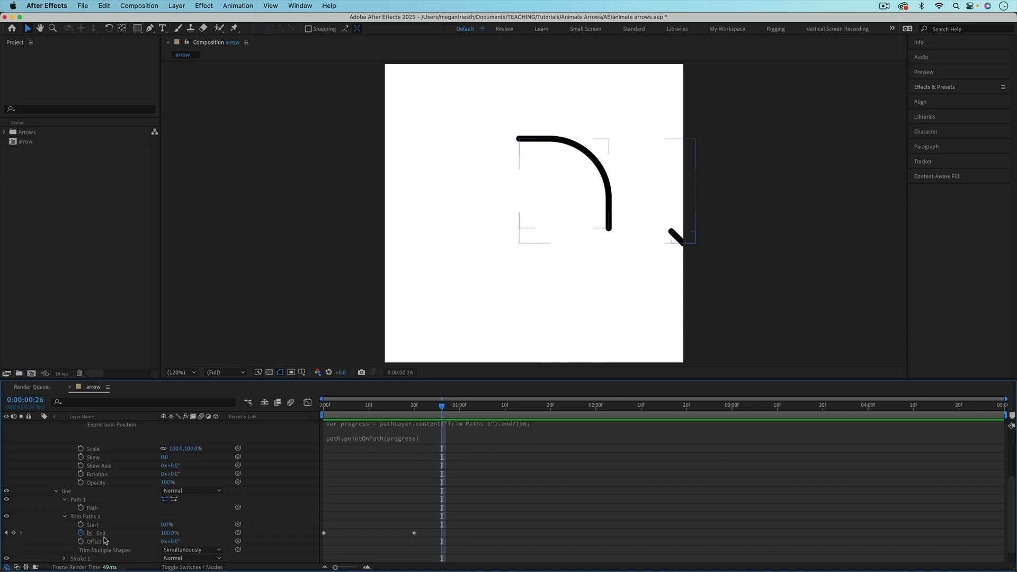
left_click(105, 542)
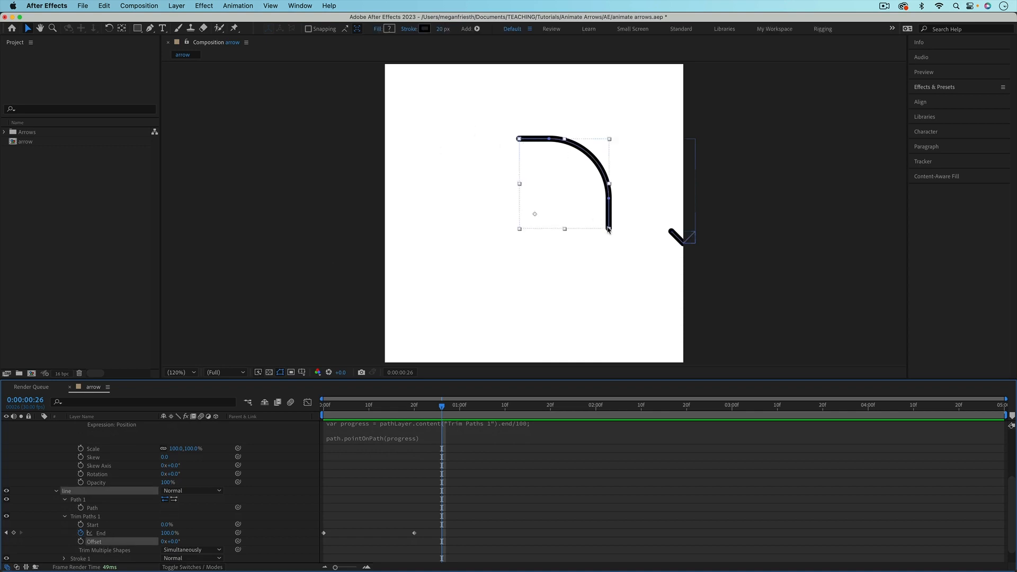
scroll(473, 451, "up", 3)
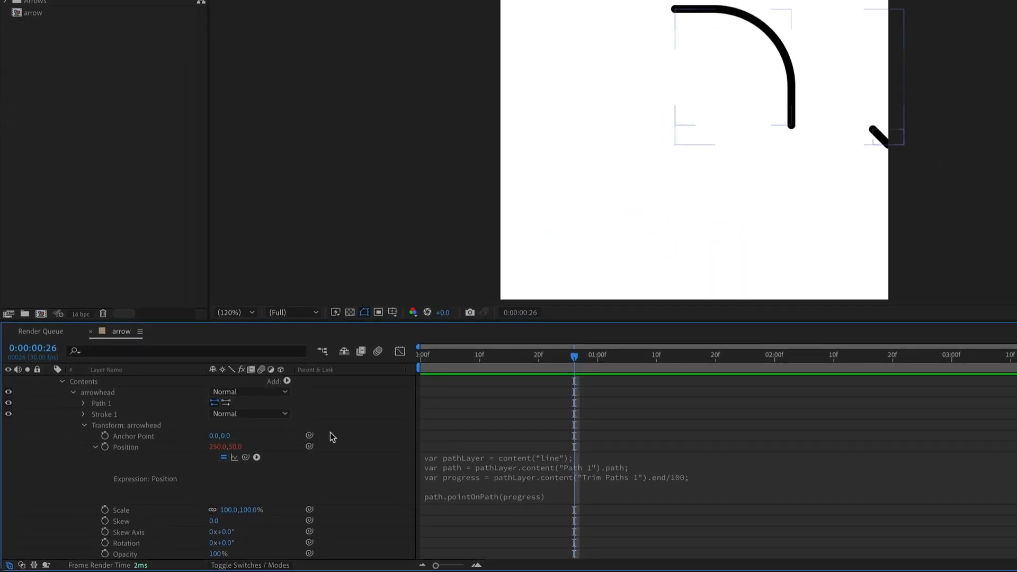
- Enable an expression on the arrowhead's Anchor Point and link it to the Path property of the arrowhead's Path 1
left_click(84, 404)
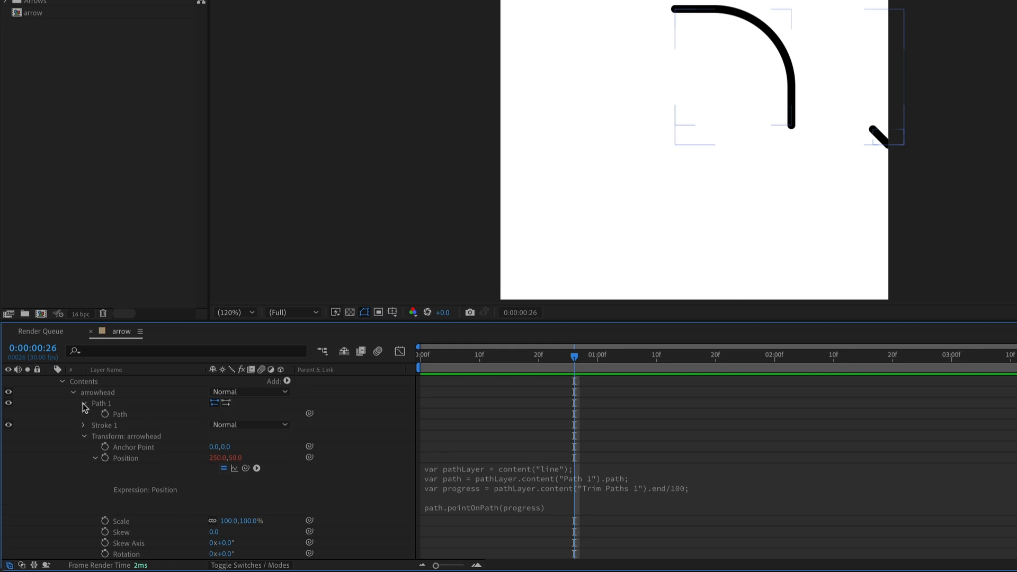
left_click(104, 448, "alt")
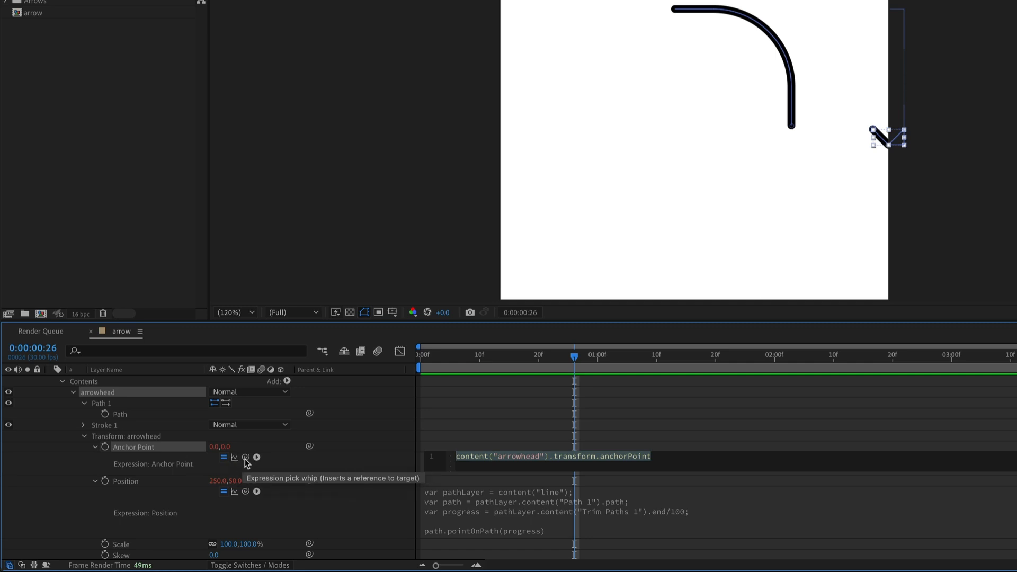
left_click_drag(245, 458, 129, 418)
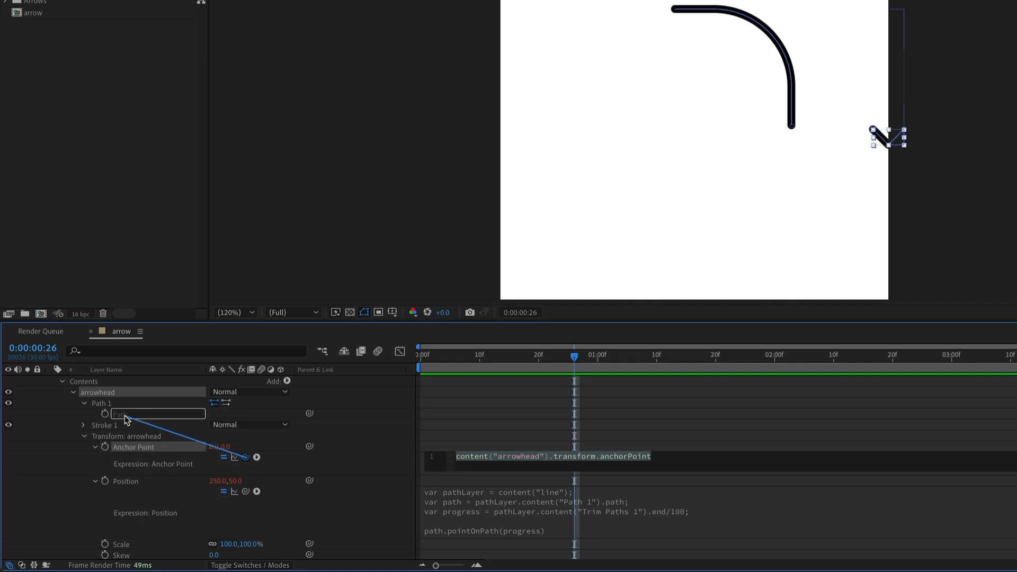
left_click_drag(126, 416, 125, 415)
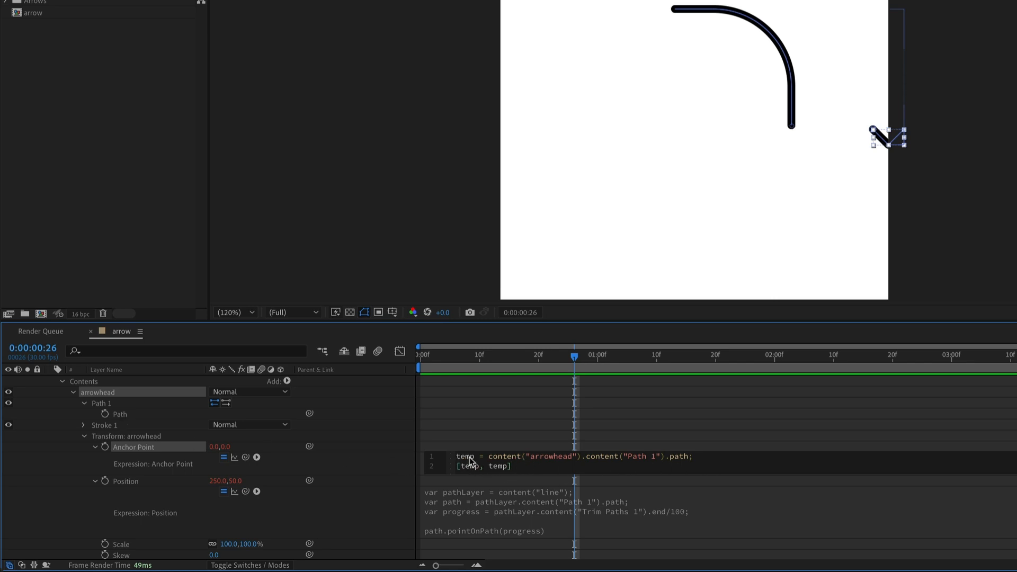
- Reduce the Anchor Point expression to content("arrowhead").content("Path 1").path by removing the temp assignment, the [temp, temp] line and the closing semicolon
left_click_drag(511, 467, 442, 466)
key("BackSpace")
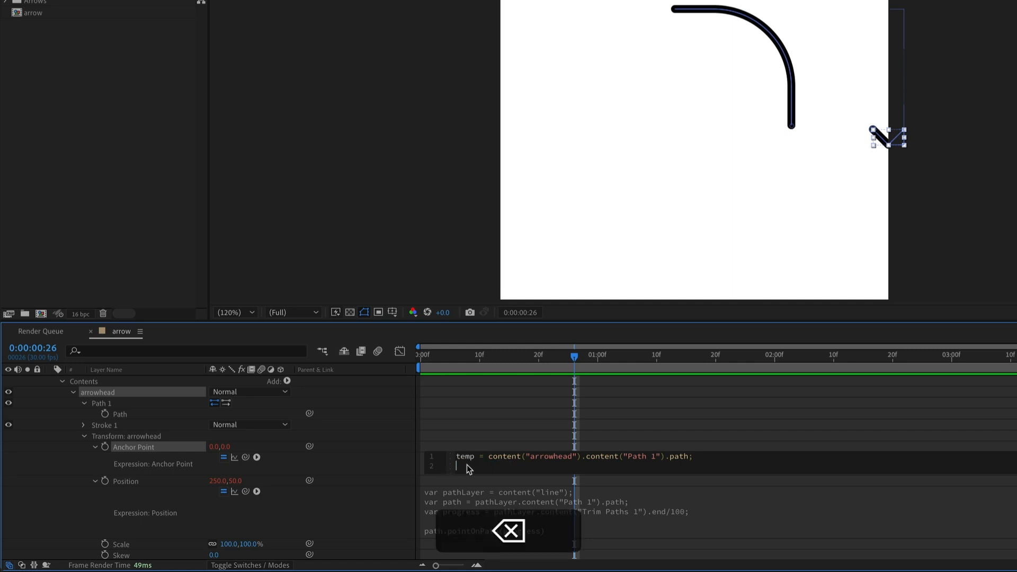
left_click(487, 459)
key("BackSpace")
key("BackSpace")
key("BackSpace")
key("BackSpace")
key("BackSpace")
key("BackSpace")
key("BackSpace")
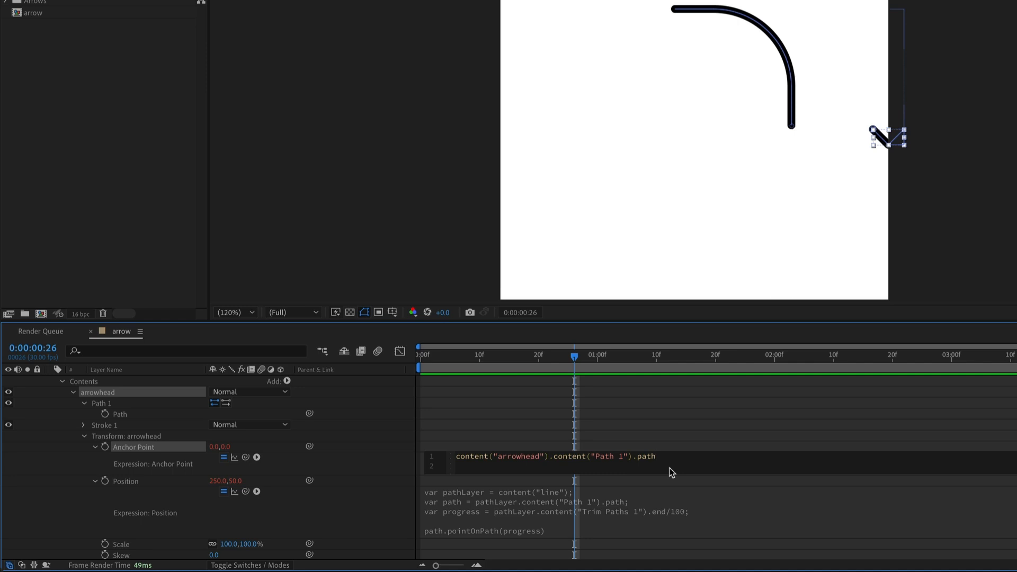
- Append .pointOnPath(.5) to the arrowhead's Anchor Point expression and apply it
key("End")
type(".point")
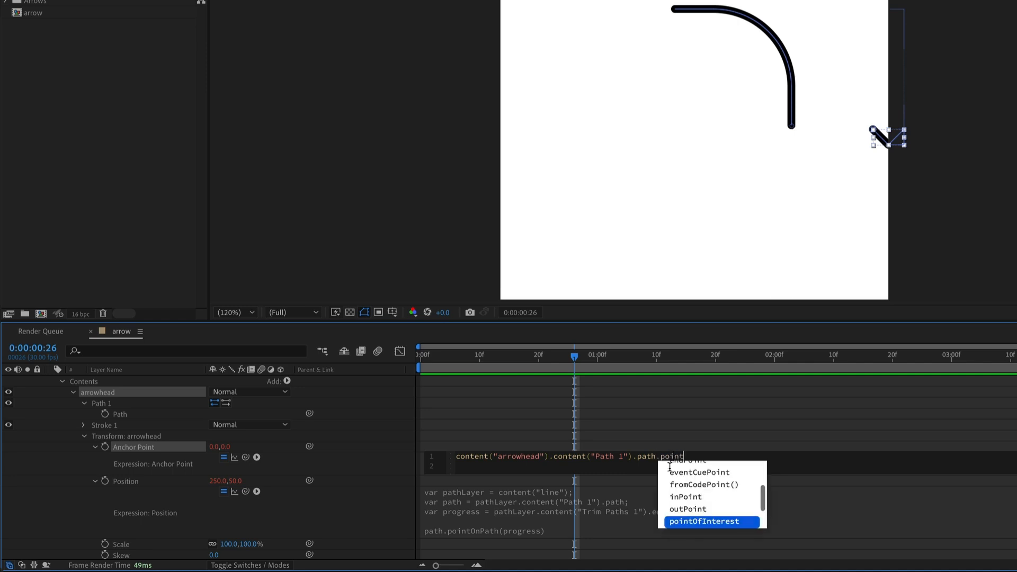
type("On")
key("Return")
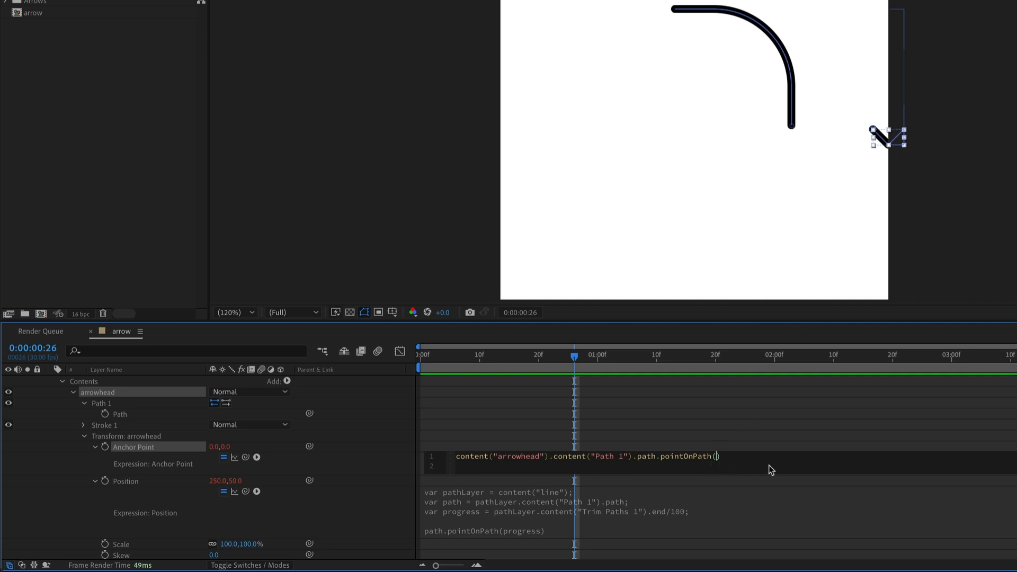
type(".5")
left_click(784, 438)
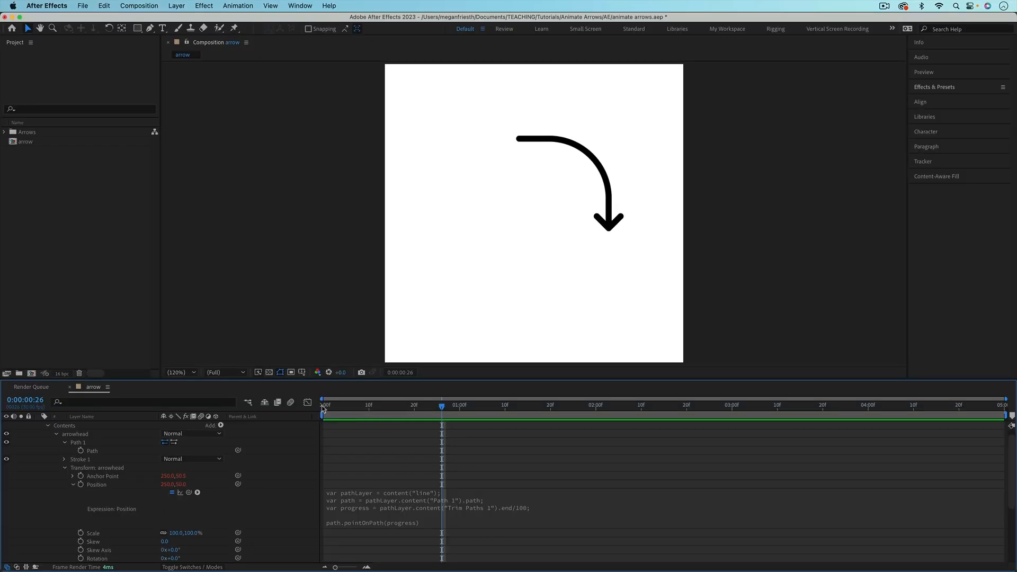
- Preview the arrow animation from frame 0 to check how the arrowhead follows the line
left_click(421, 359)
key("space")
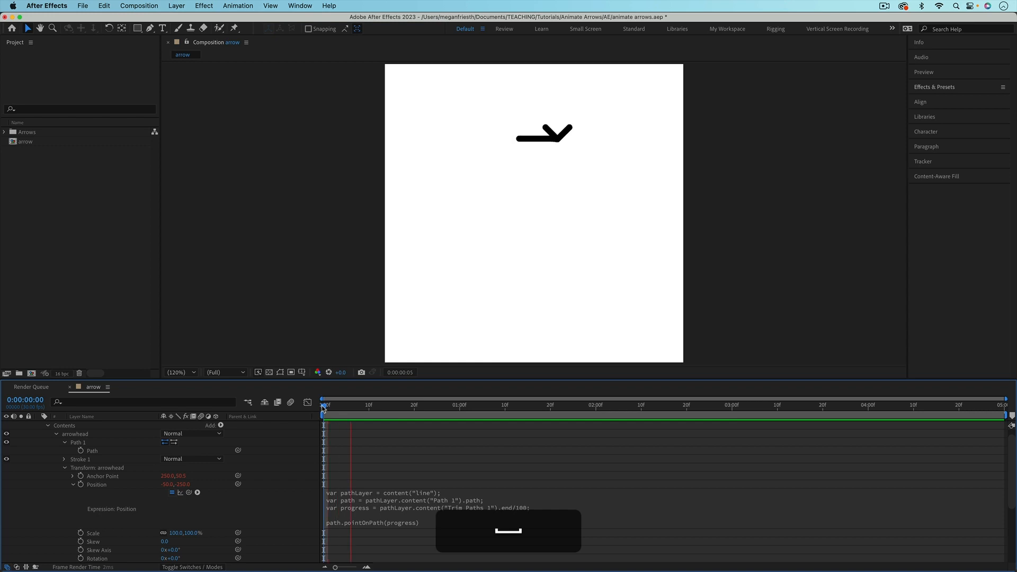
key("space")
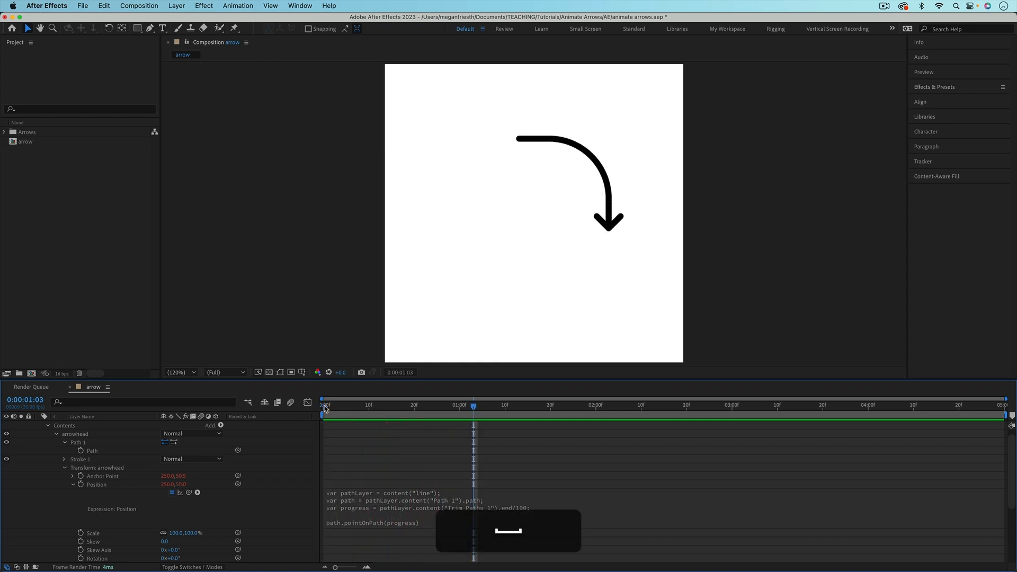
key("space")
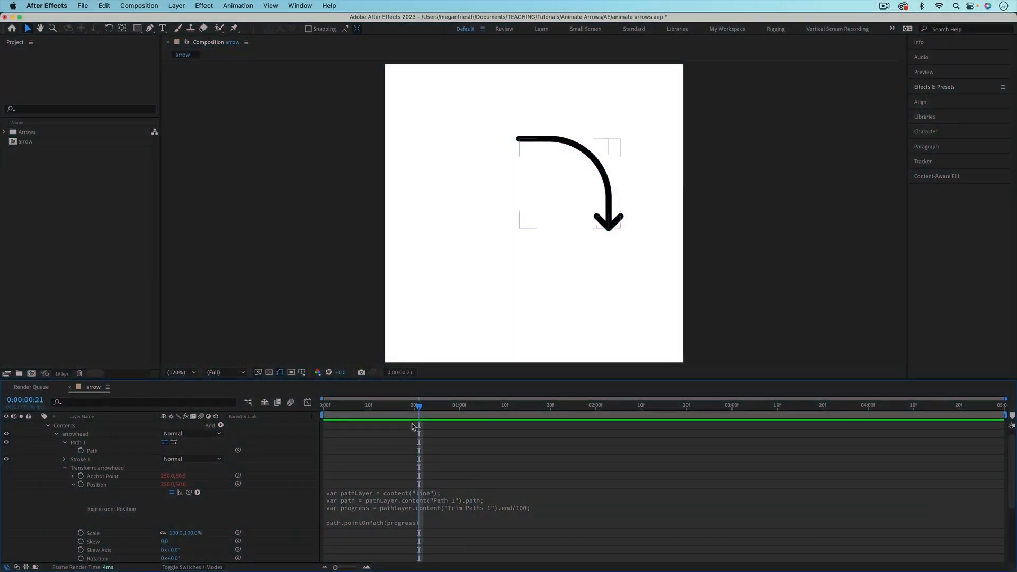
- View the Auto-Orient options of the arrow layer and dismiss them
left_click(405, 428)
right_click(394, 428)
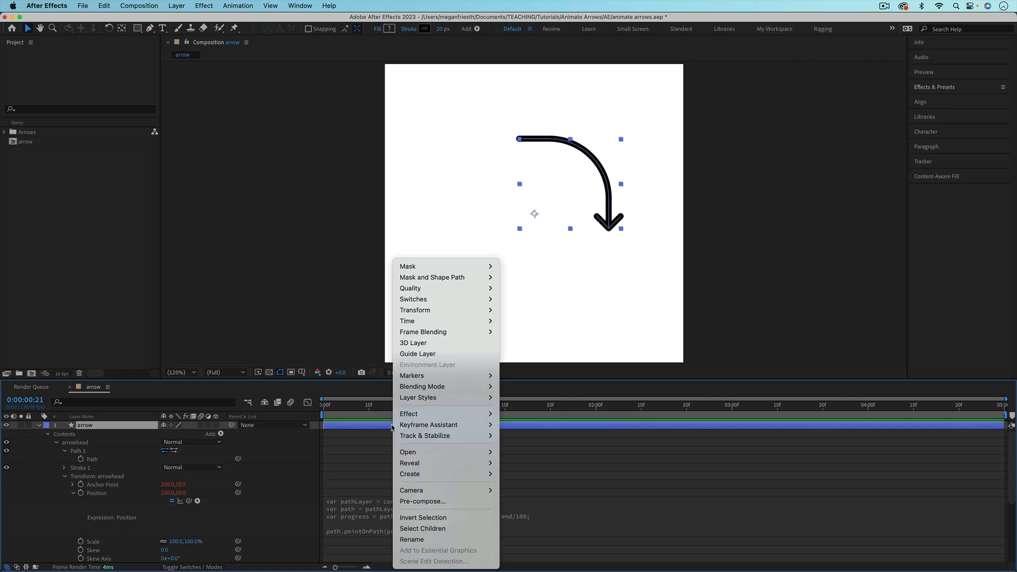
mouse_move(415, 312)
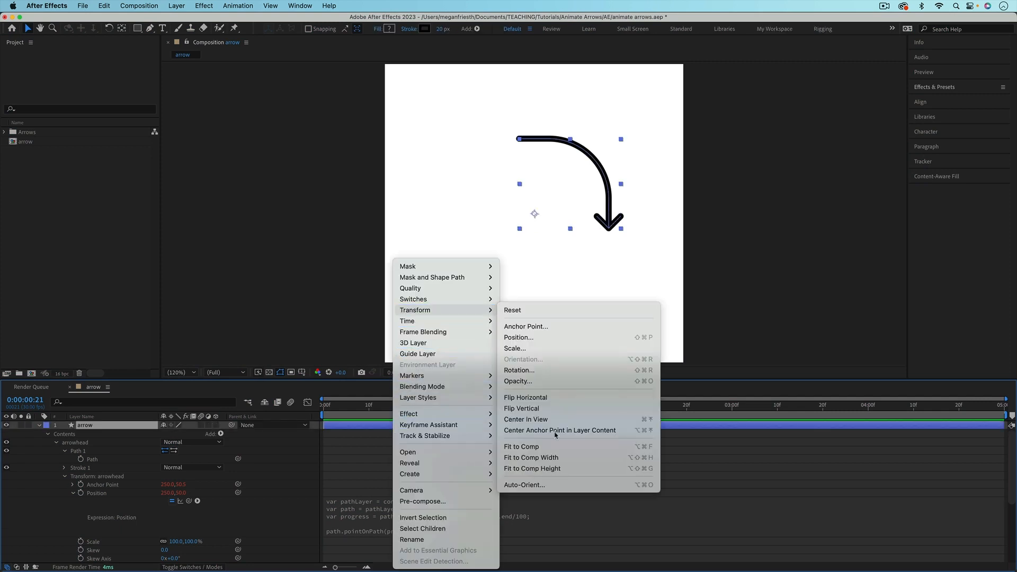
left_click(543, 486)
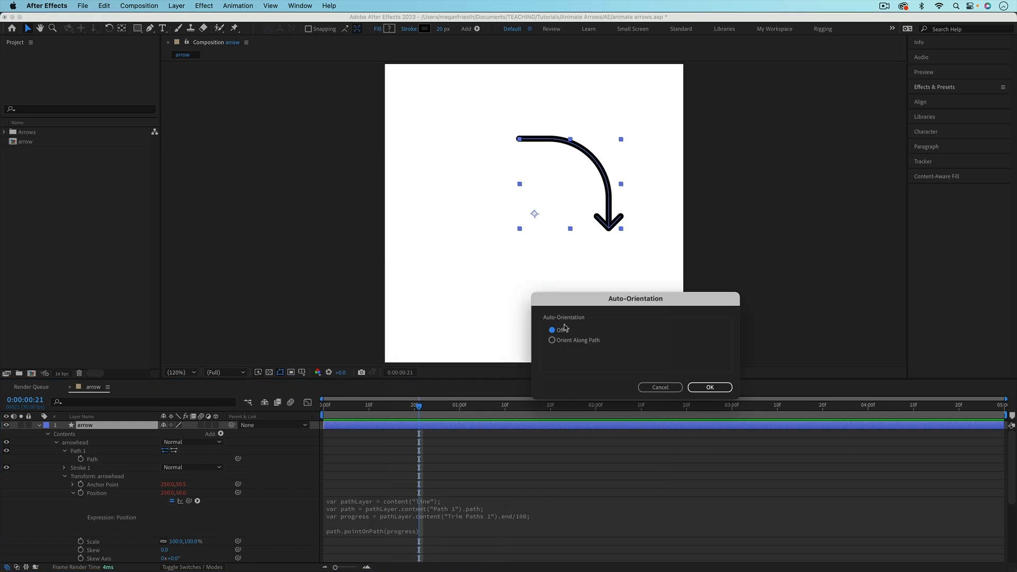
left_click(659, 389)
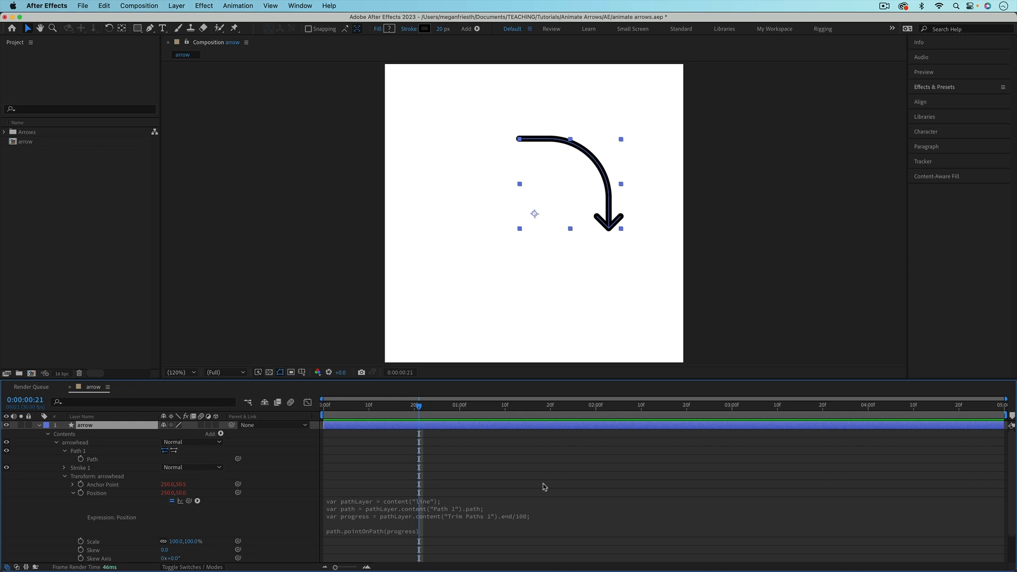
- Copy the three variable lines from the Position expression into a new expression on the arrowhead's Rotation
scroll(102, 550, "down", 3)
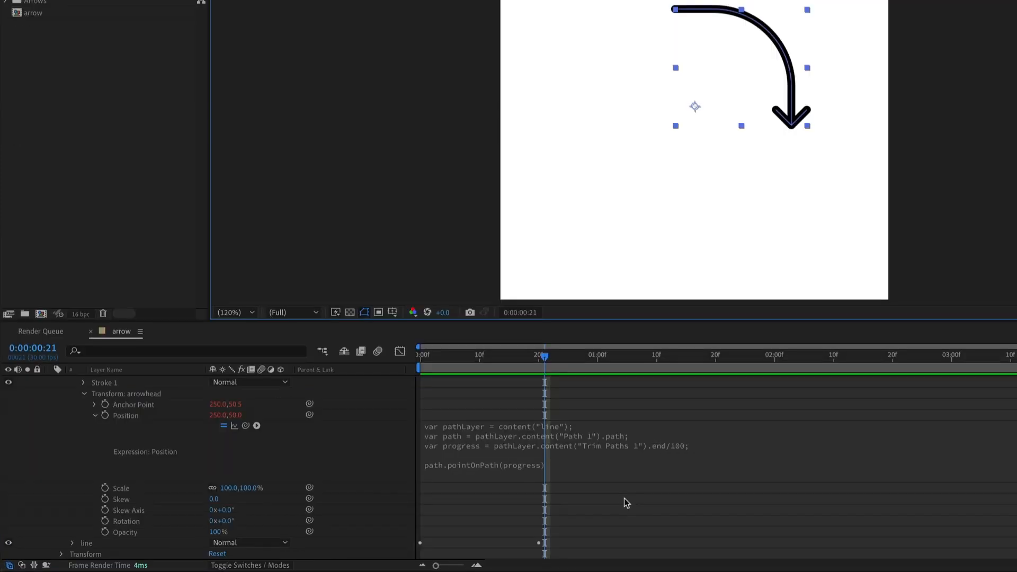
left_click(492, 436)
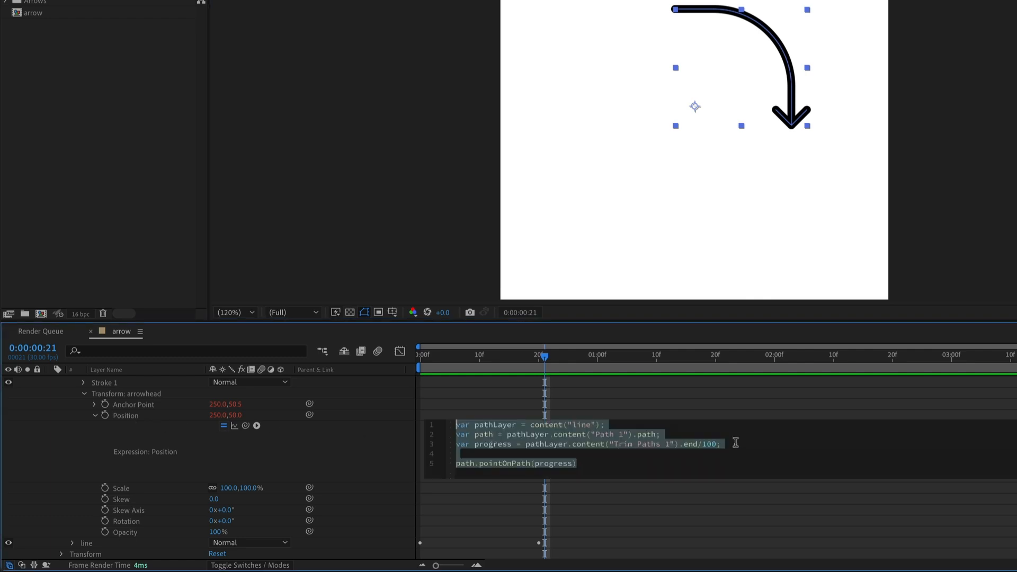
left_click_drag(751, 450, 440, 423)
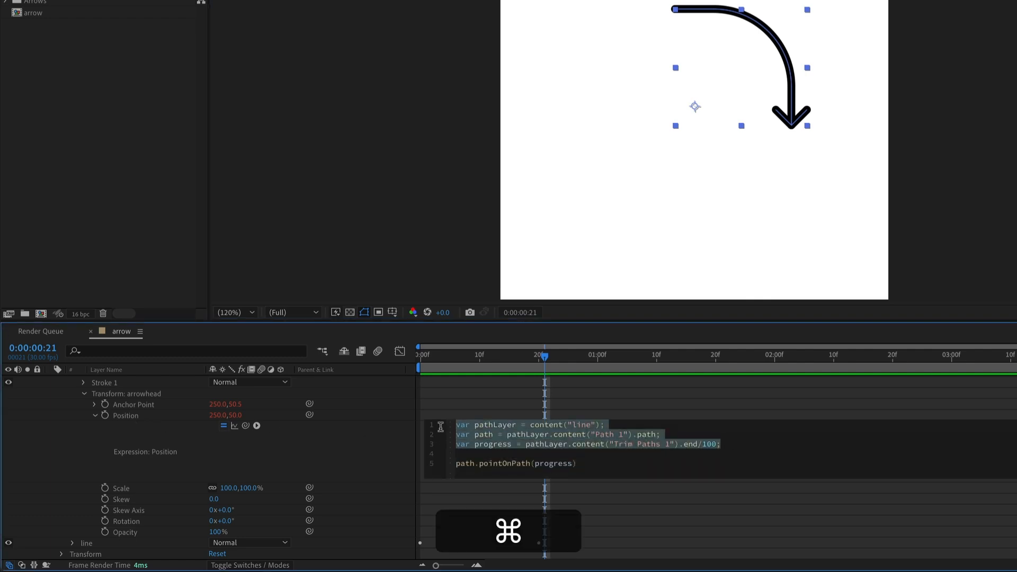
key("super+c")
left_click(530, 518)
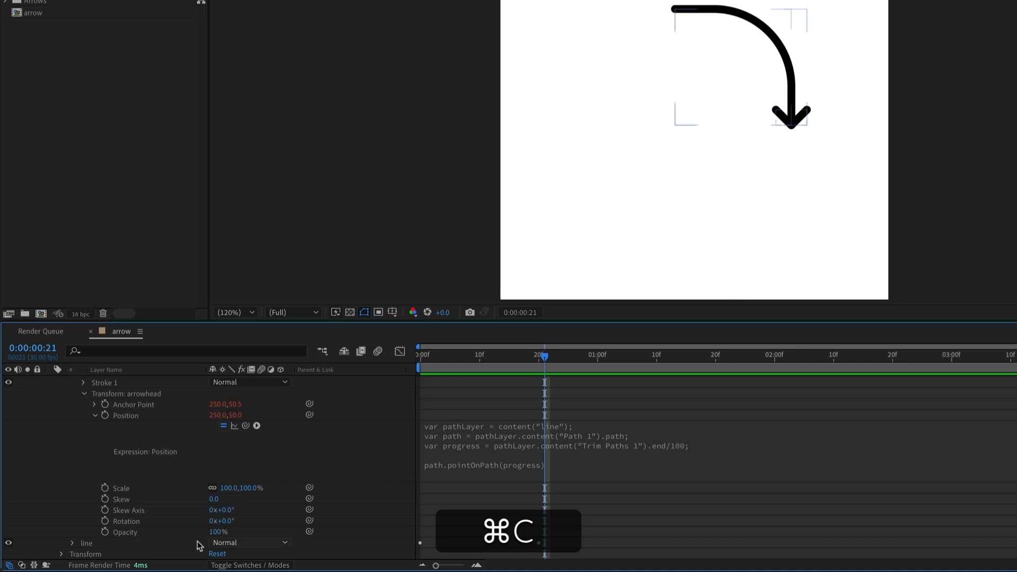
left_click(106, 523, "alt")
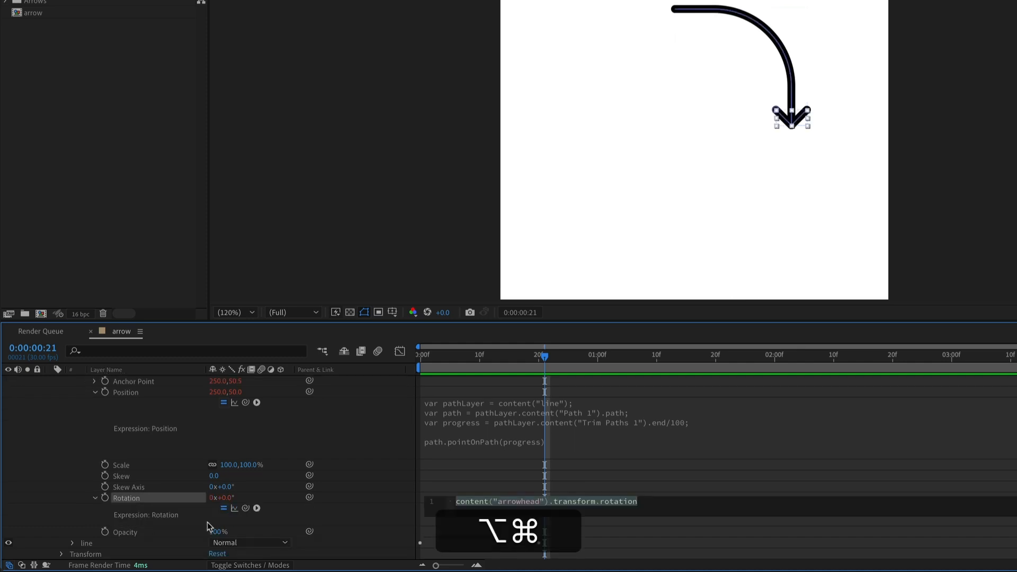
key("super+v")
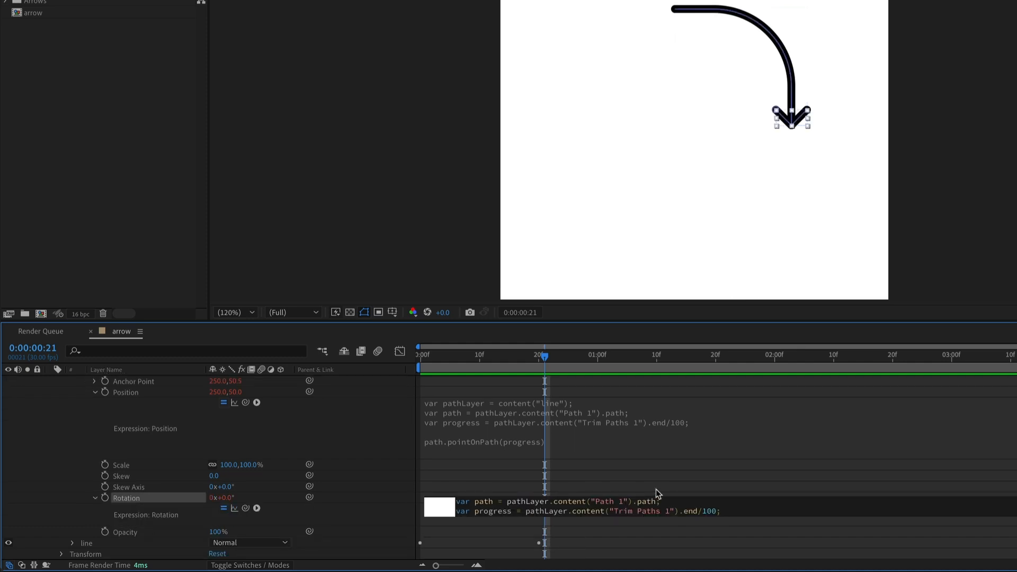
left_click(552, 498)
left_click(526, 509)
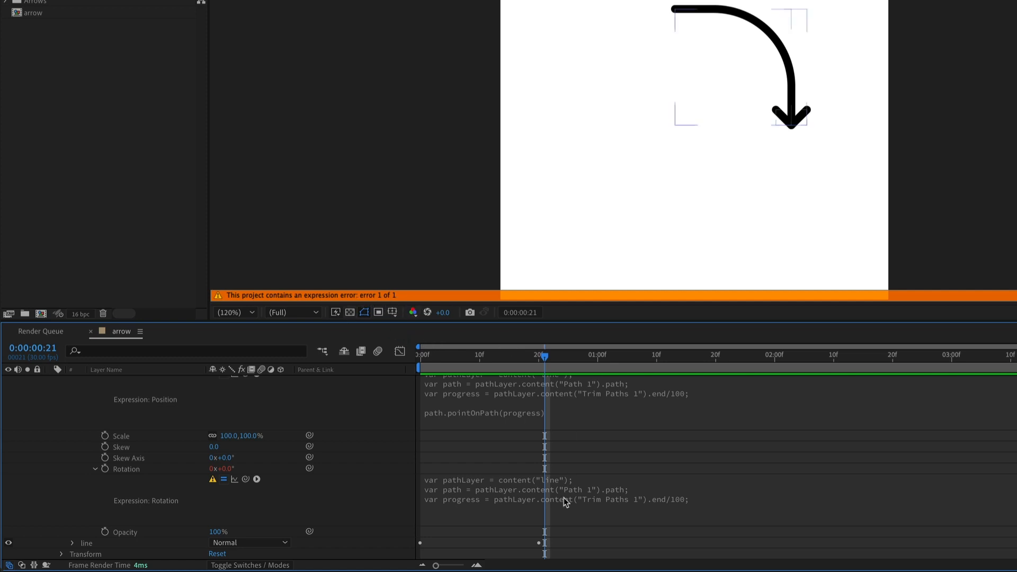
- Start a fourth line in the Rotation expression declaring var [tangentX,tangentY]
left_click(644, 501)
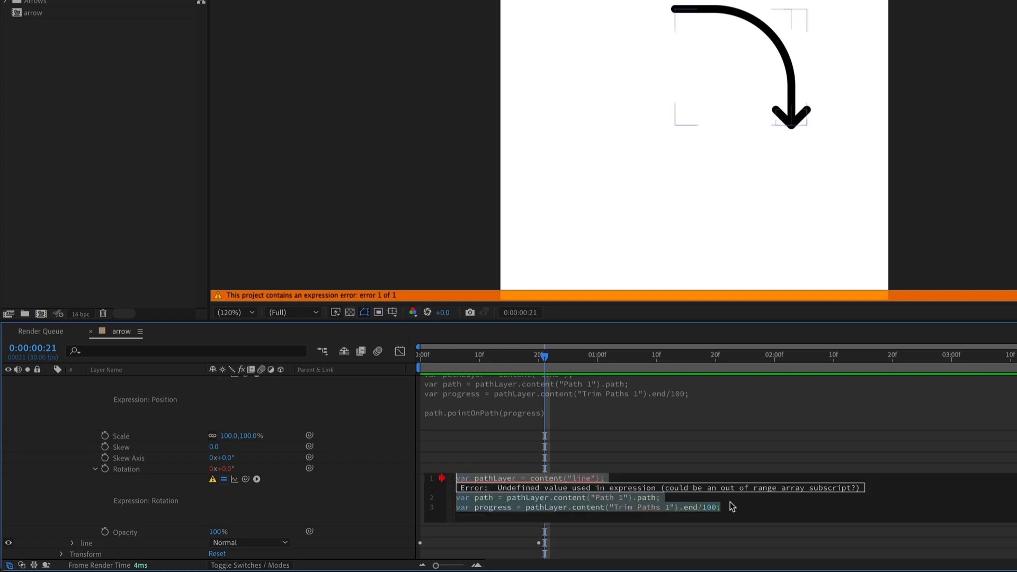
left_click(736, 507)
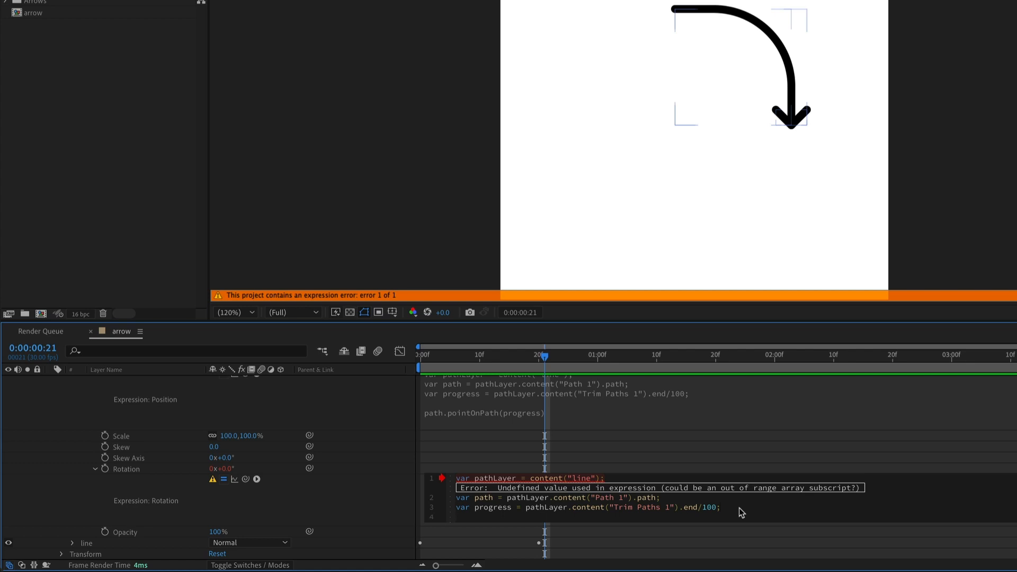
type("var [")
type("tangent")
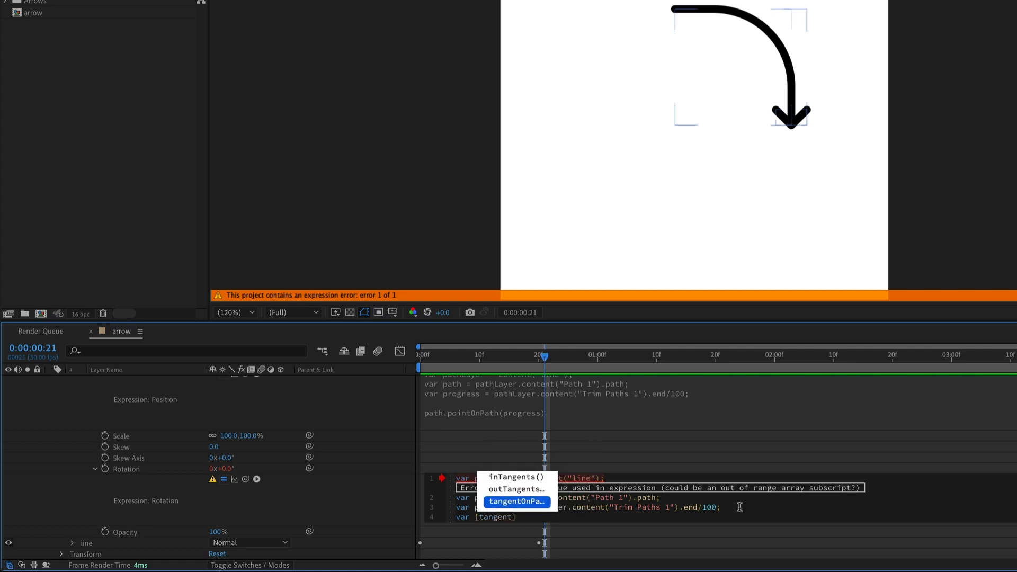
type("X")
type(",tangent")
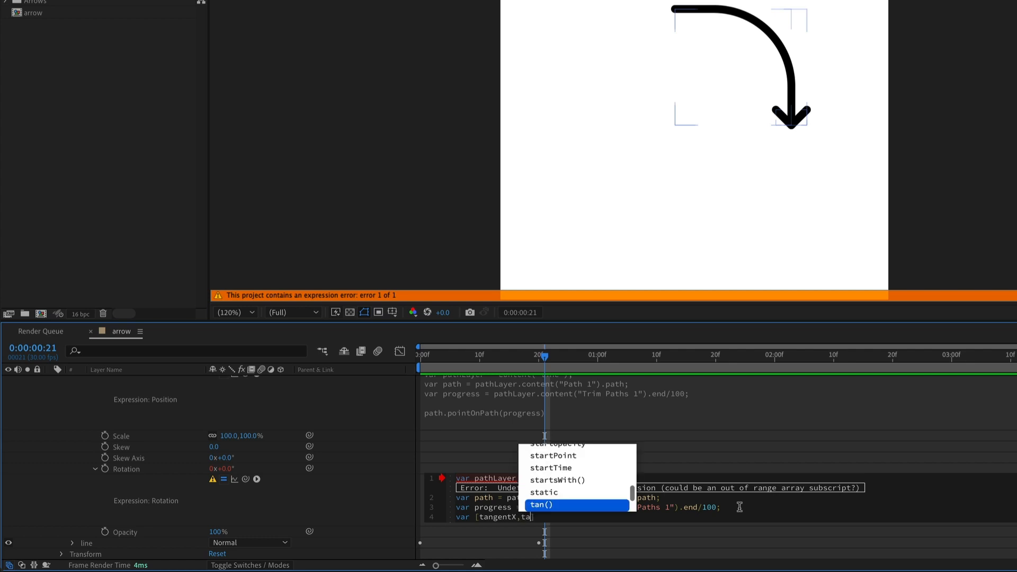
type("Y]")
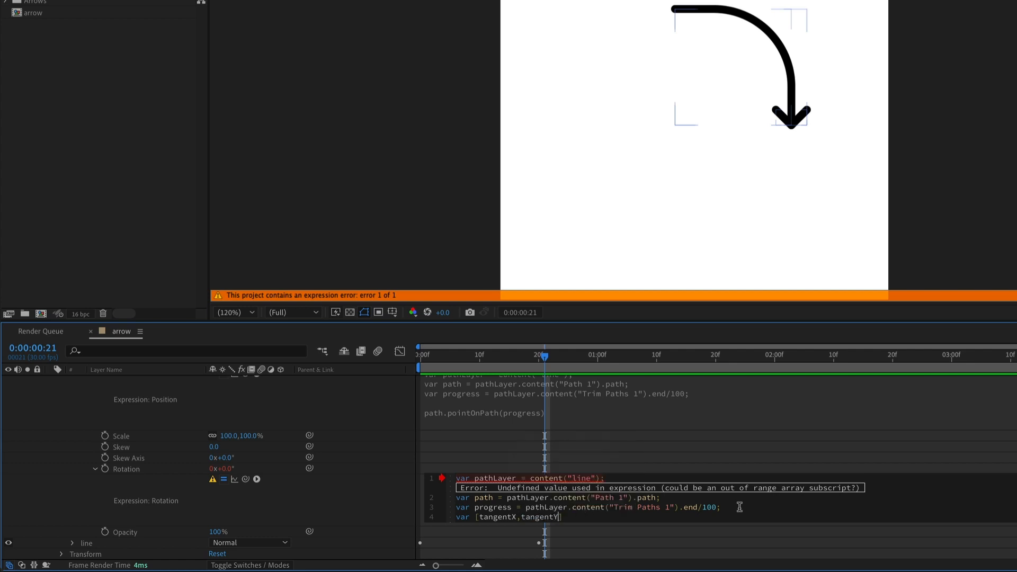
- Complete the tangent variables' line with = path.tangentOnPath(progress); and add a blank line below it
type(" = path")
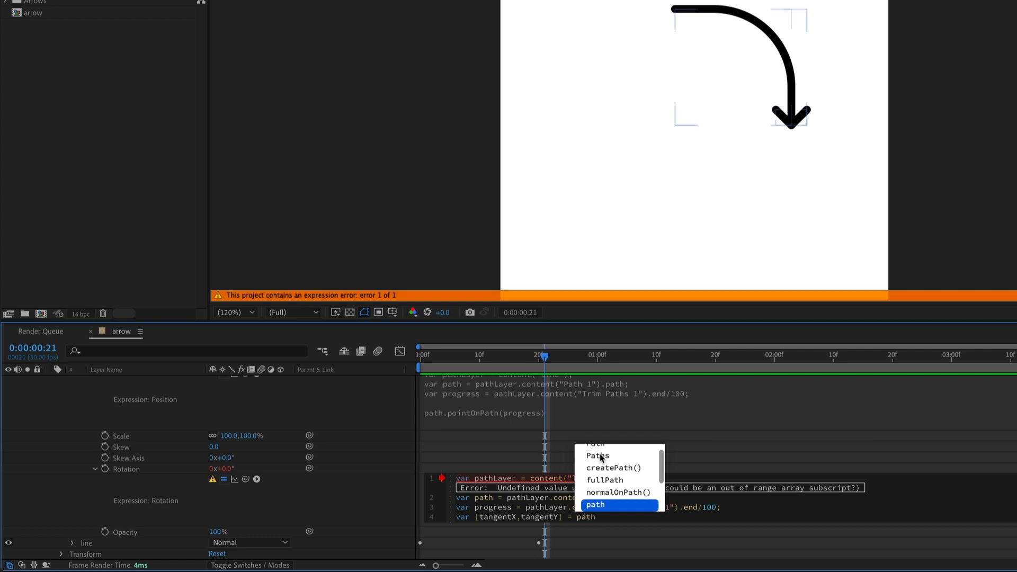
key("Escape")
type(".")
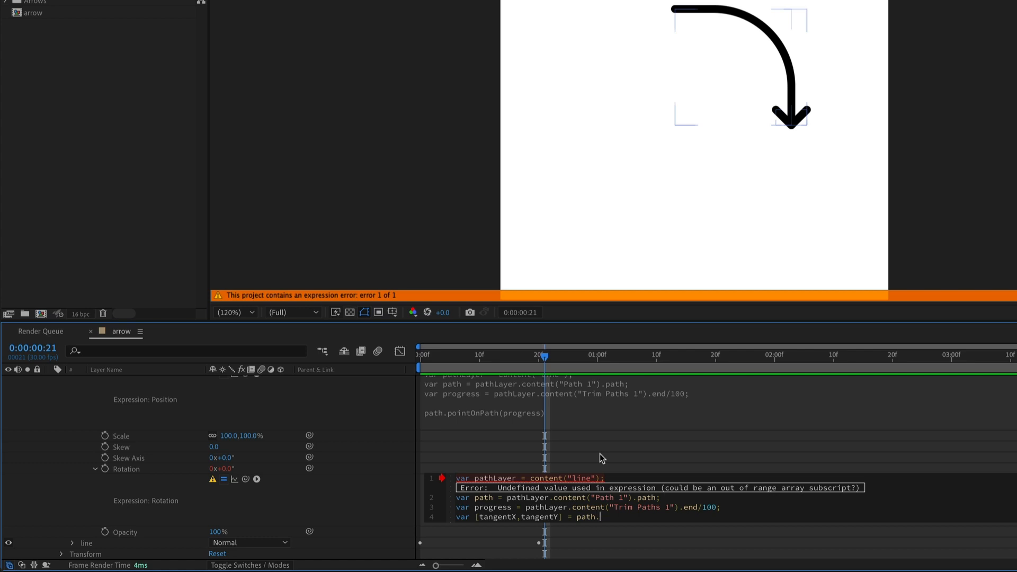
type("tang")
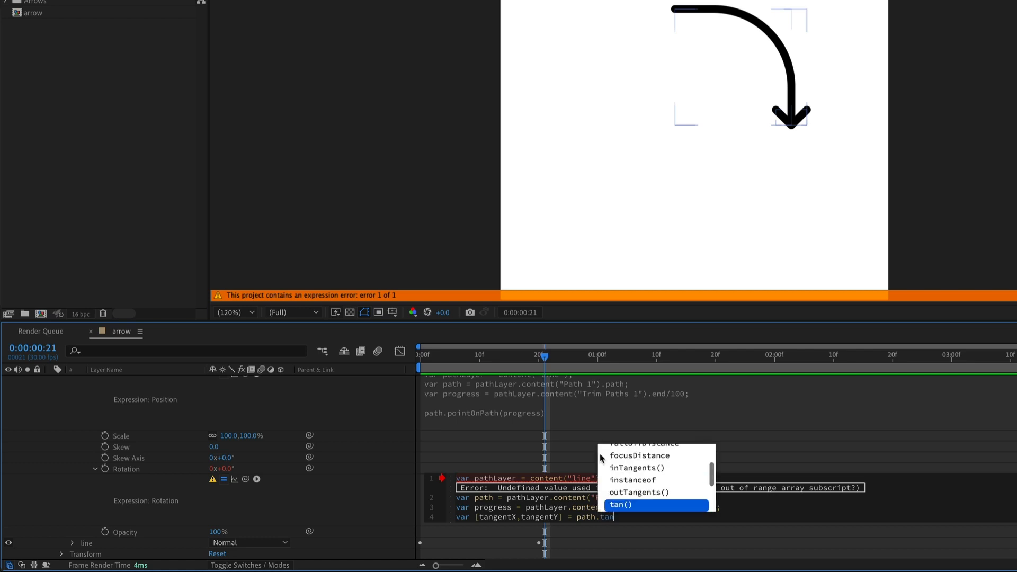
key("Return")
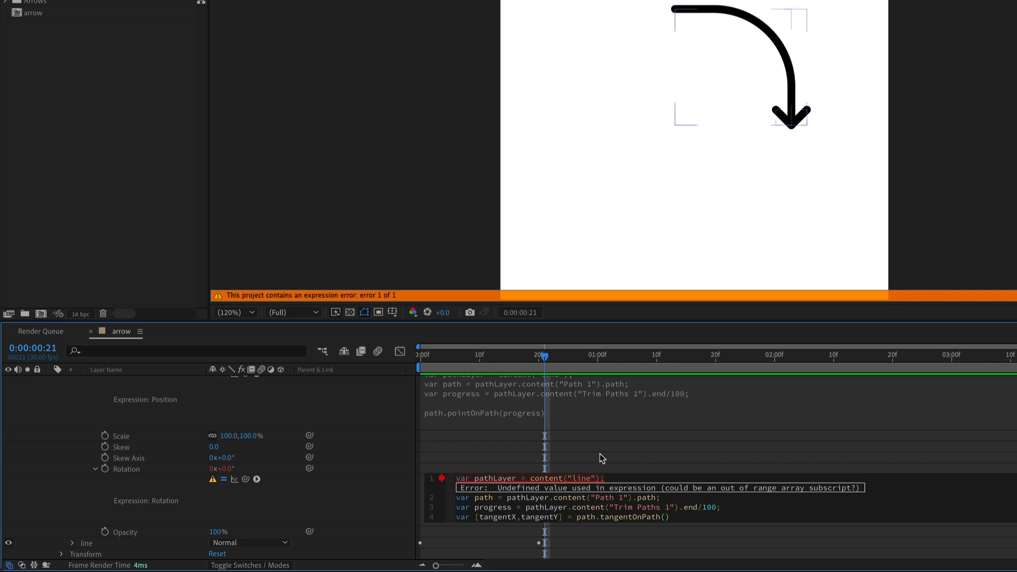
type("progress")
key("Return")
key("Return")
key("Return")
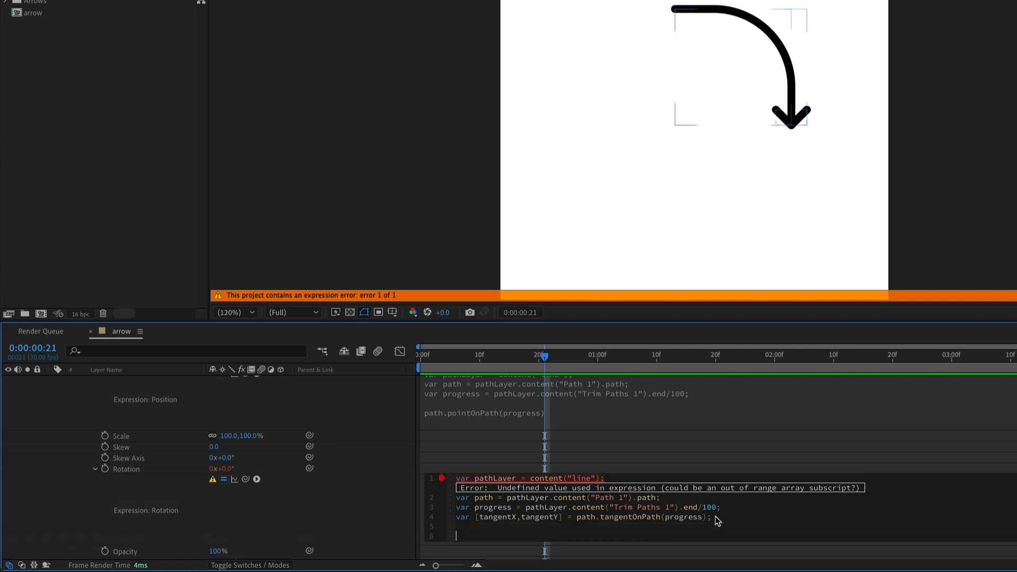
- Begin the final line of the Rotation expression with radiansToDegrees(Math.atan2())
scroll(876, 515, "up", 1)
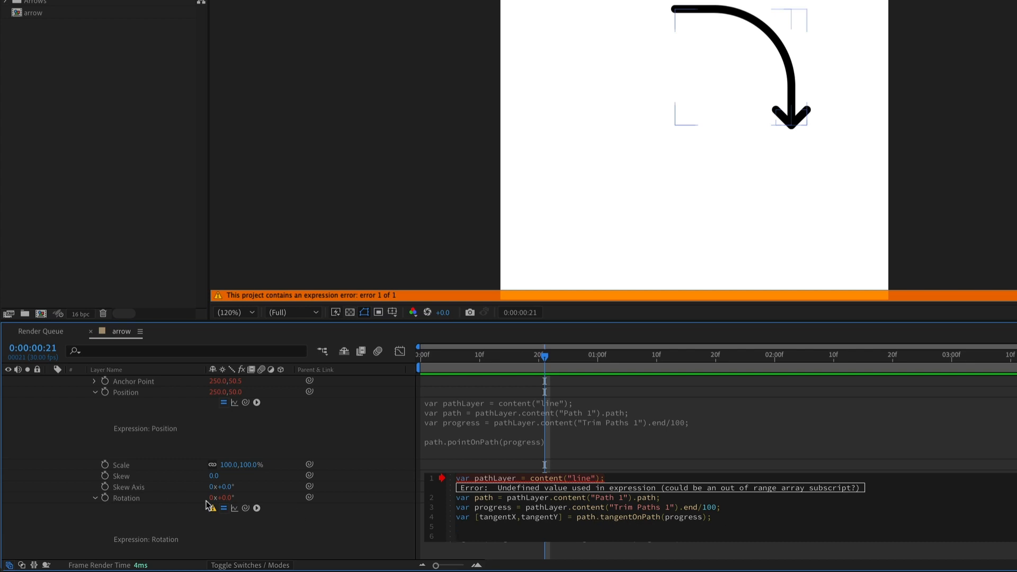
type("radi")
key("Return")
type("Math")
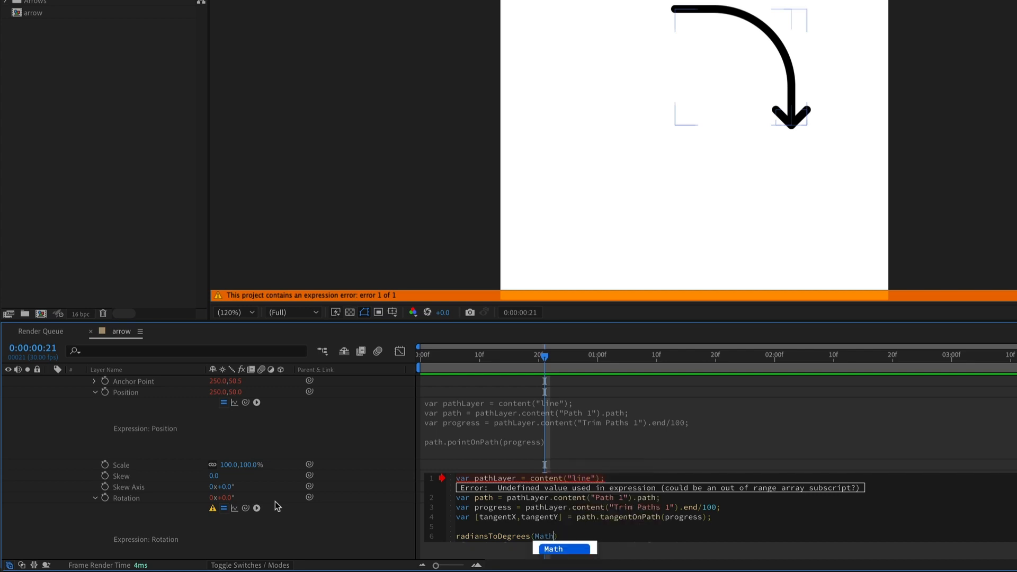
type(".ata")
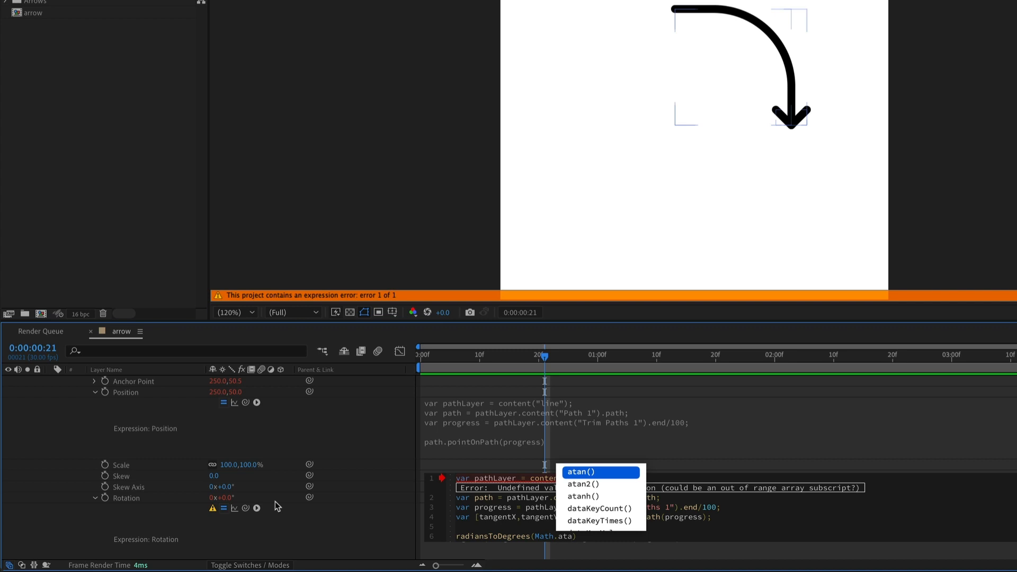
key("Down")
key("Return")
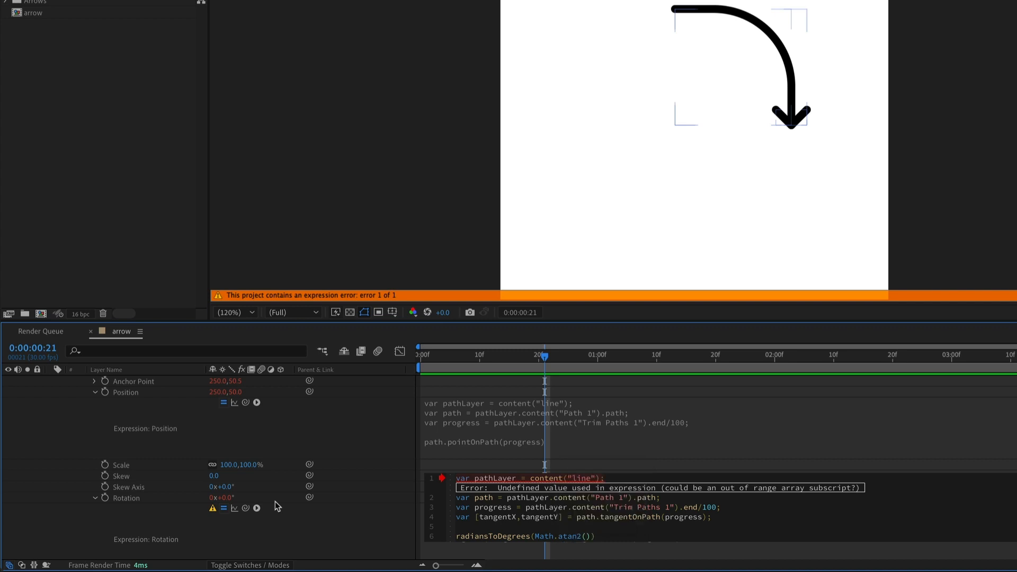
- Complete the Rotation expression's last line as radiansToDegrees(Math.atan2(tangentY,tangentX))+value; and apply the expression
type("tange")
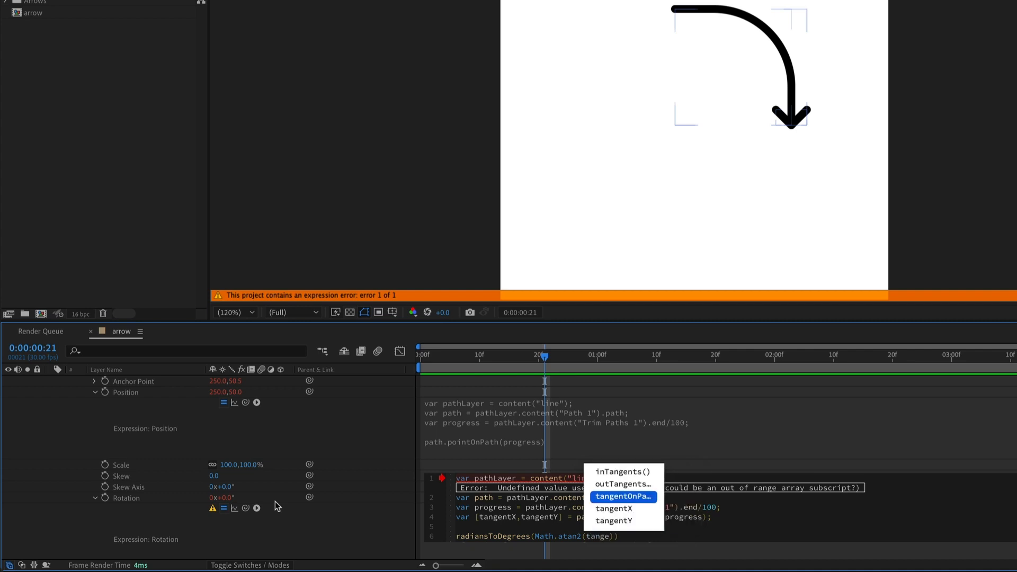
key("Down")
key("Down")
key("Return")
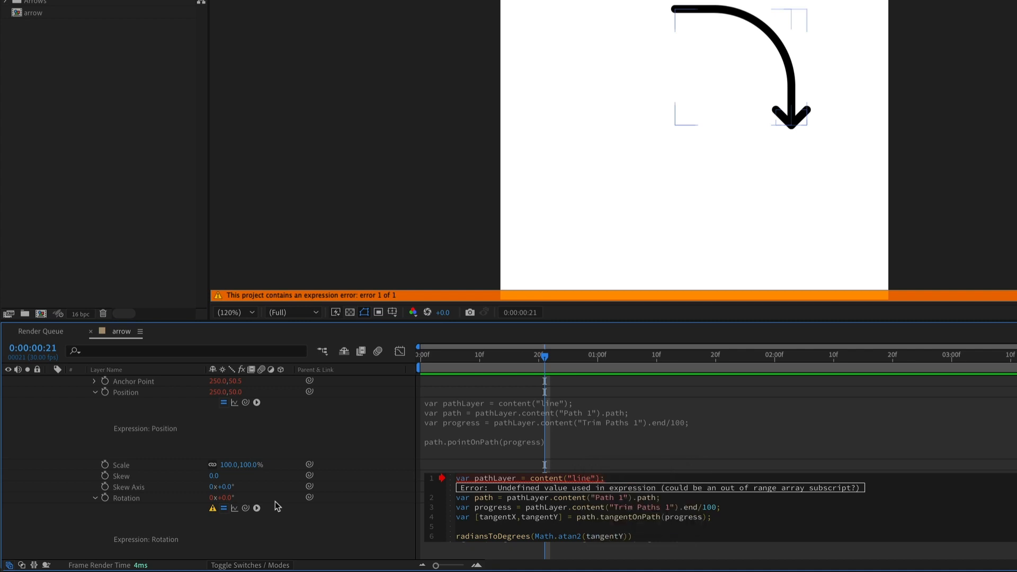
type(",tang")
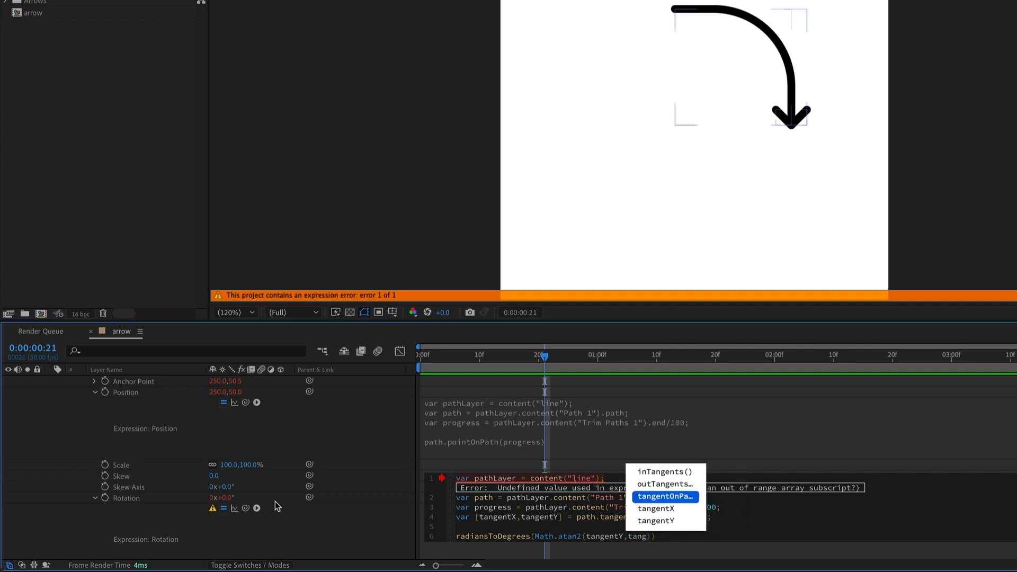
key("Down")
key("Return")
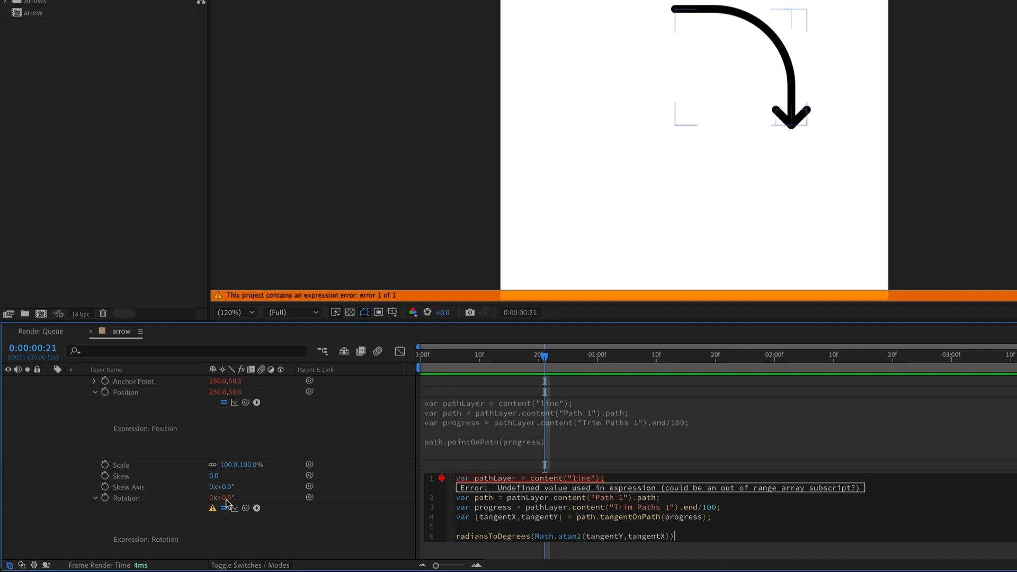
type("+value;")
left_click(436, 462)
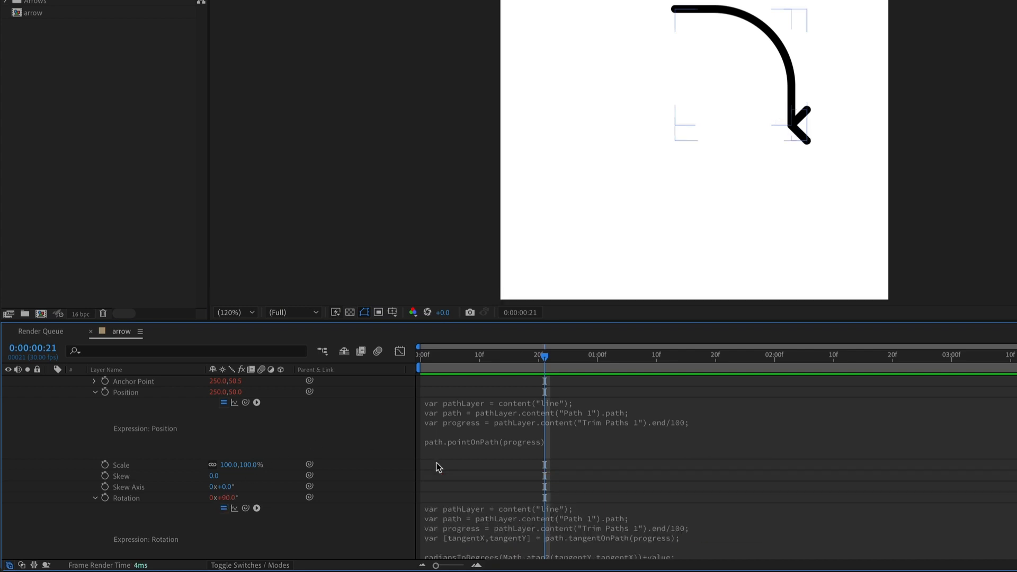
- Offset the arrowhead's base Rotation by -90° so it points along the line
scroll(599, 500, "down", 3)
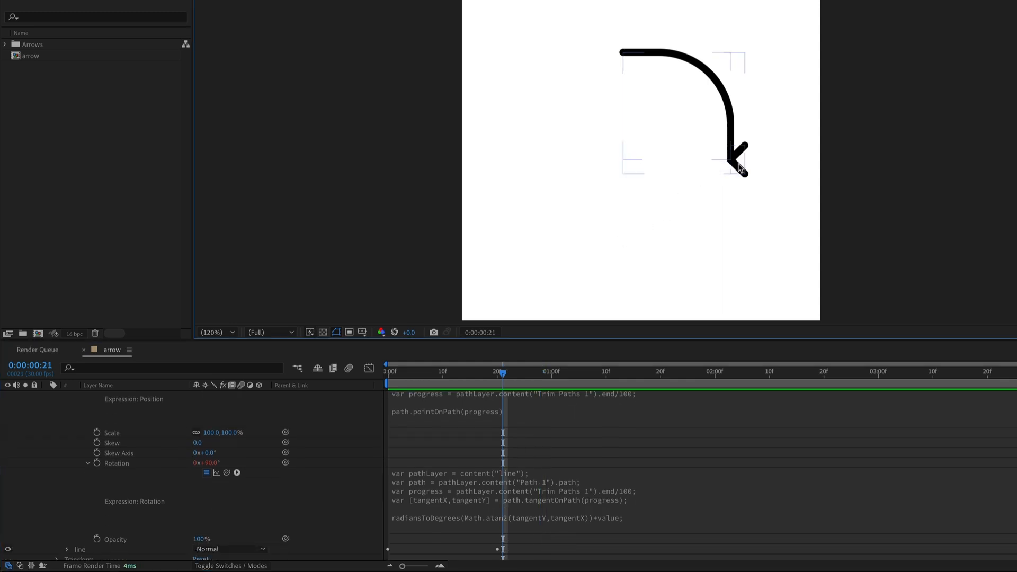
mouse_move(501, 375)
left_mouse_down()
mouse_move(414, 382)
mouse_move(509, 382)
left_mouse_up()
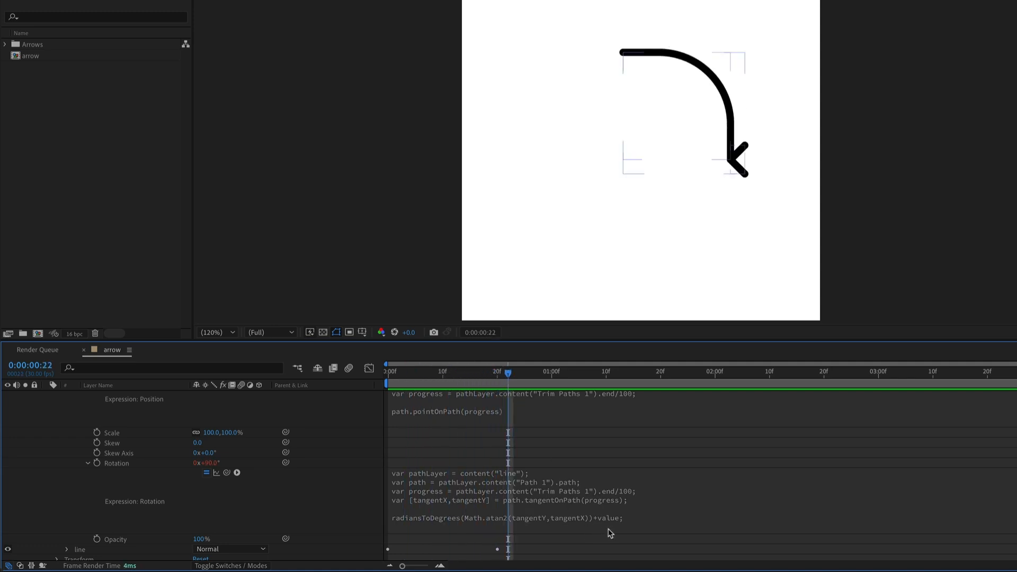
left_click(209, 463)
type("0")
key("Return")
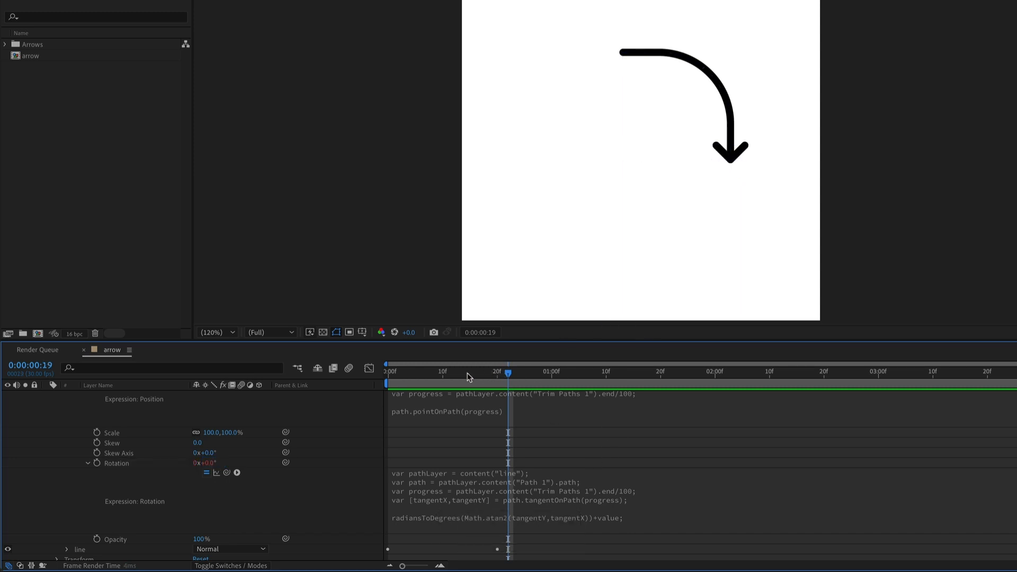
- Play the animation from the first frame to check the arrowhead's rotation along the line
left_click_drag(466, 373, 390, 372)
key("space")
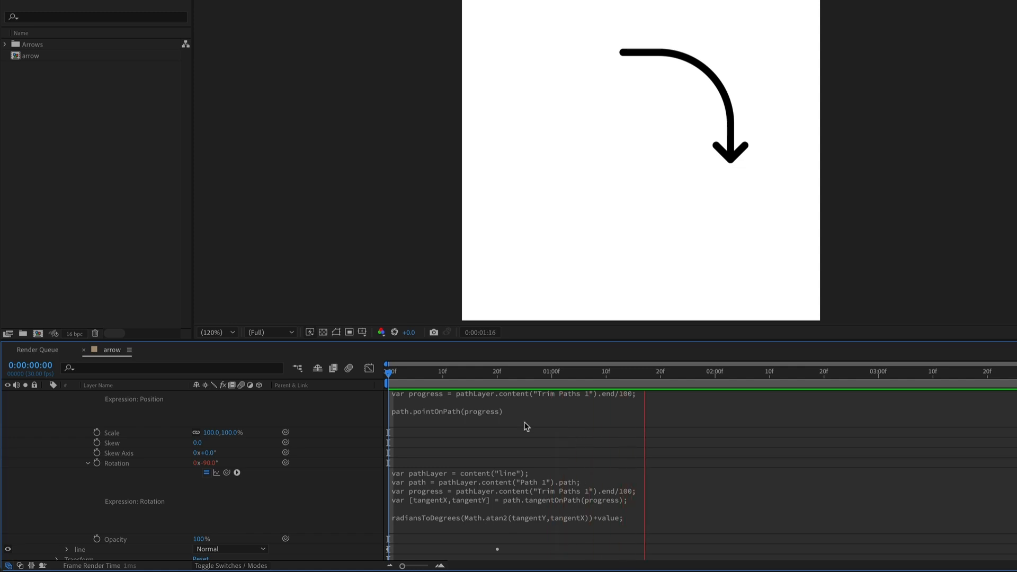
key("space")
key("space")
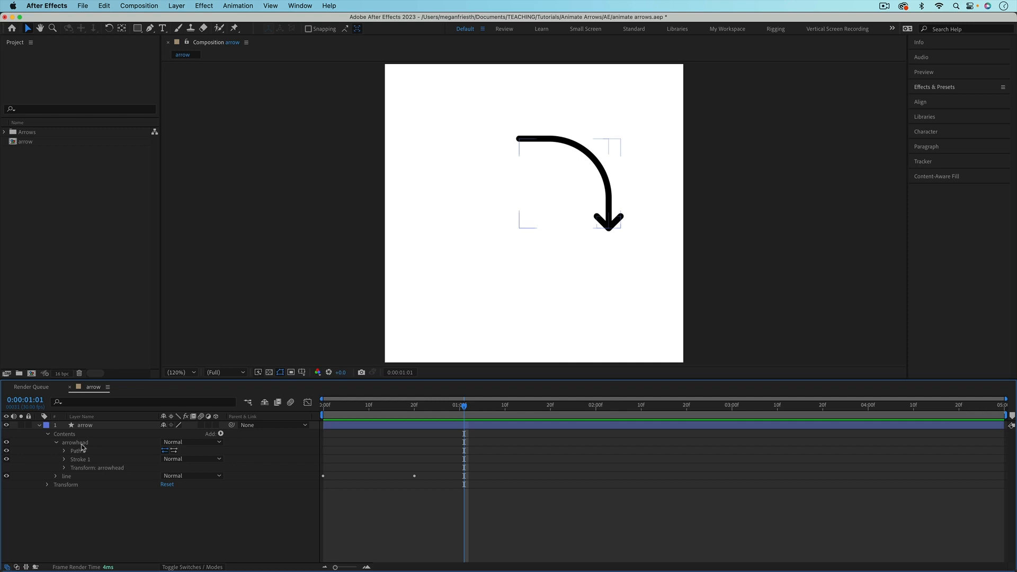
- Add Trim Paths to the arrowhead group and reveal its properties
left_click(82, 444)
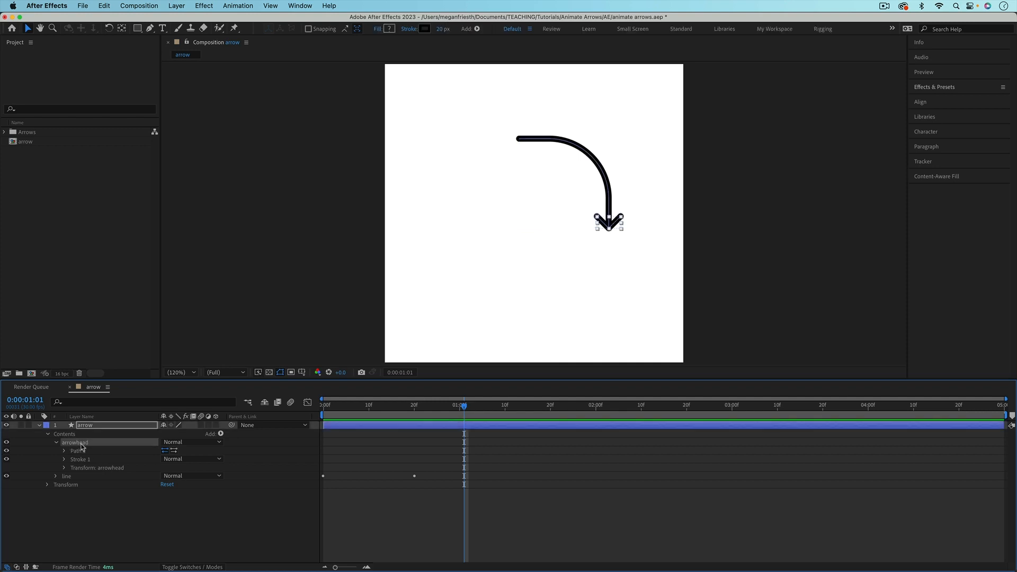
left_click(221, 434)
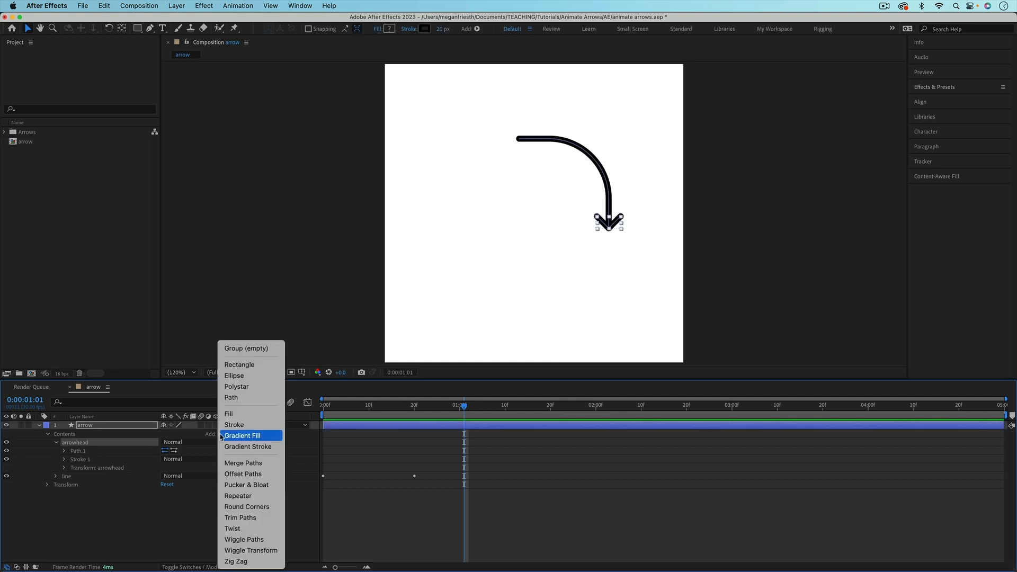
left_click(245, 520)
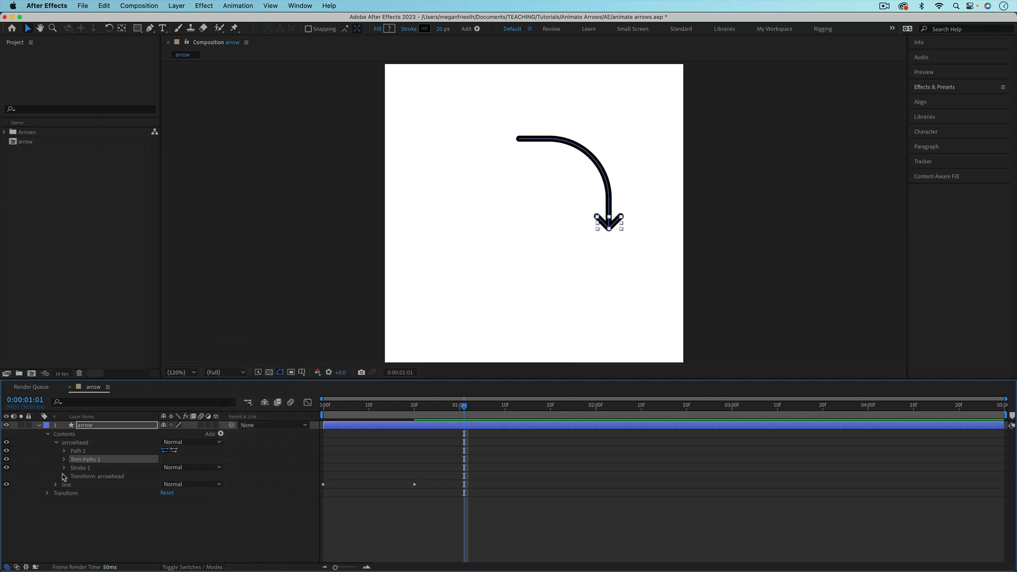
left_click(65, 460)
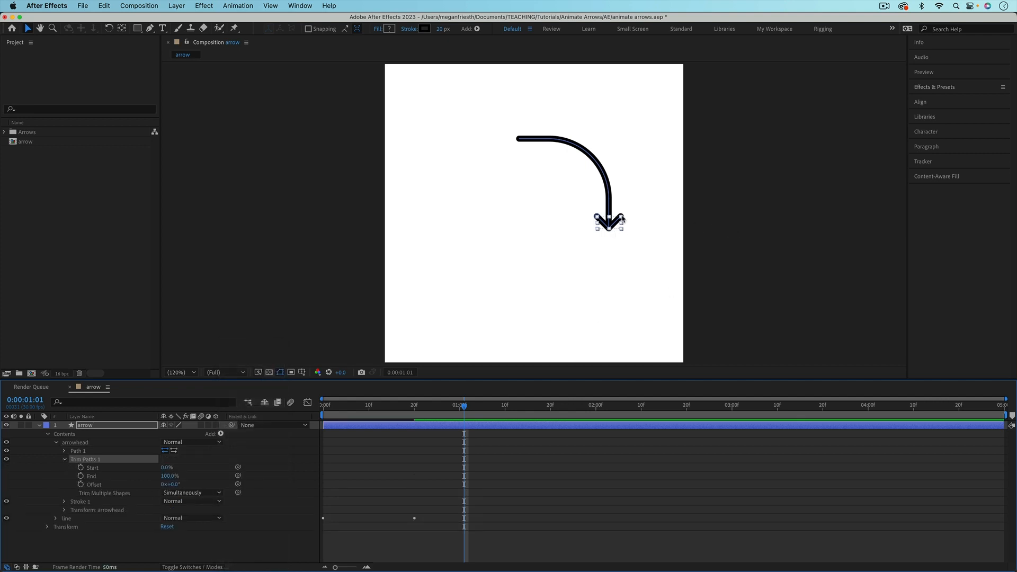
- Set both Start and End of the arrowhead's Trim Paths to 50%
left_click(164, 467)
type("50")
key("Return")
left_click(166, 475)
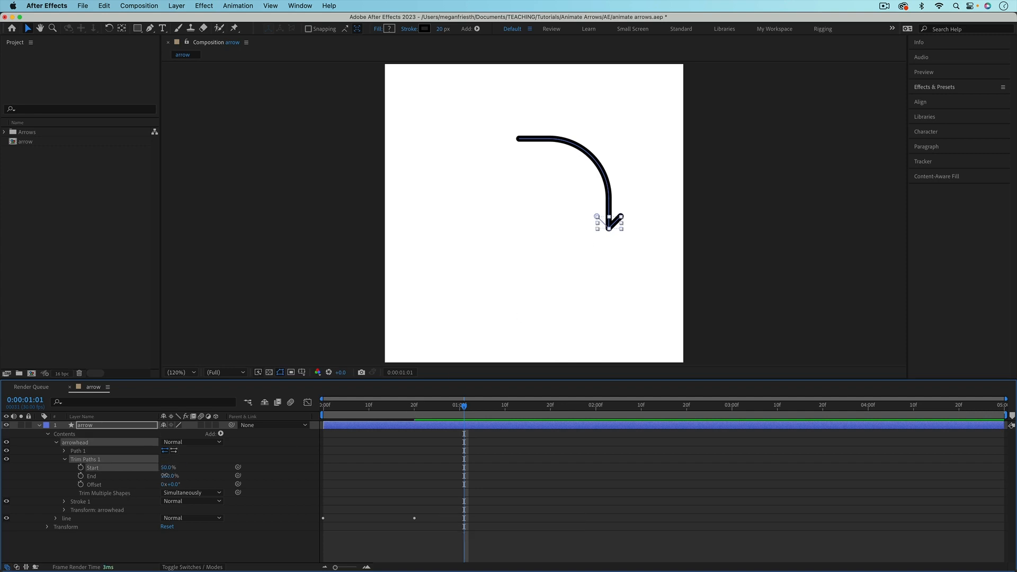
type("50")
key("Return")
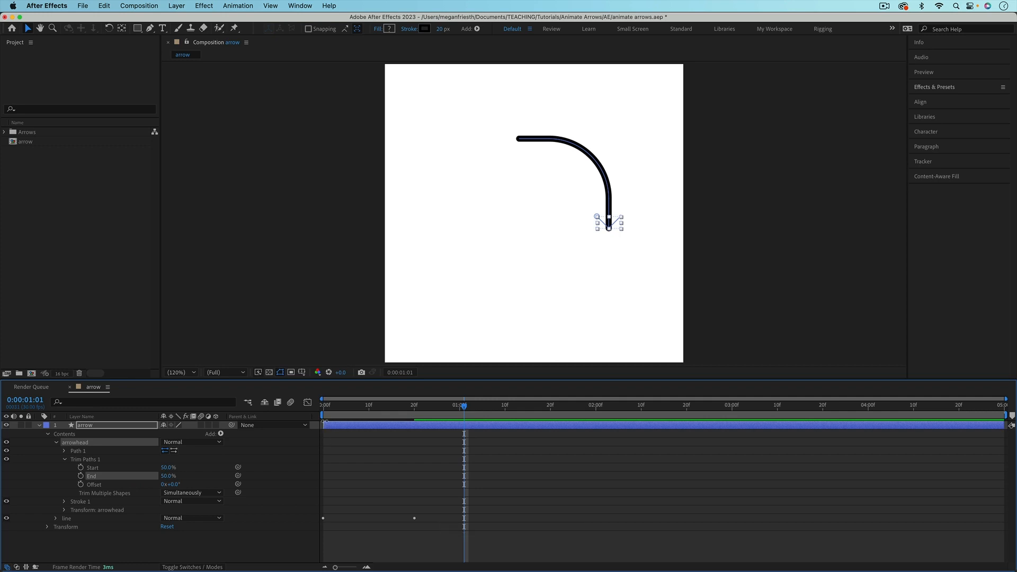
- Keyframe the Start and End of the arrowhead's Trim Paths at 0:00:00:00
key("Home")
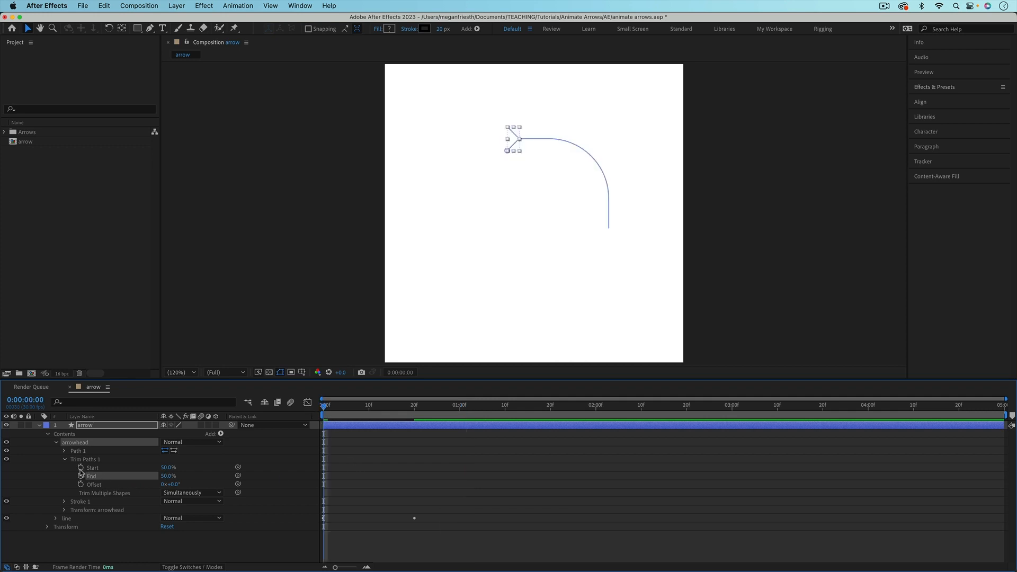
left_click(80, 468)
left_click(81, 476)
- At 0:00:00:05, set the arrowhead's Trim Paths Start to 0% and End to 100%
left_click(346, 408)
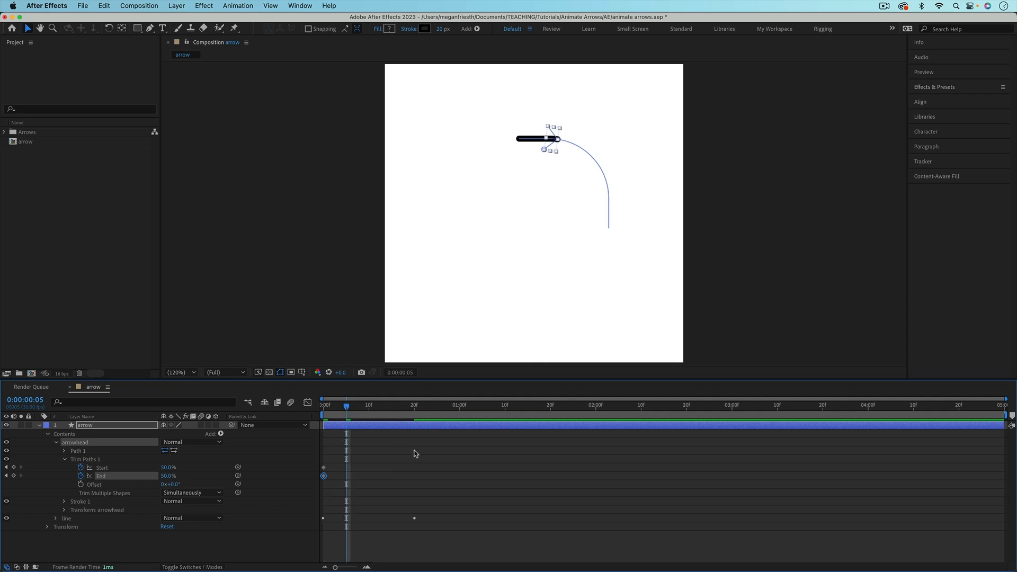
left_click(191, 475)
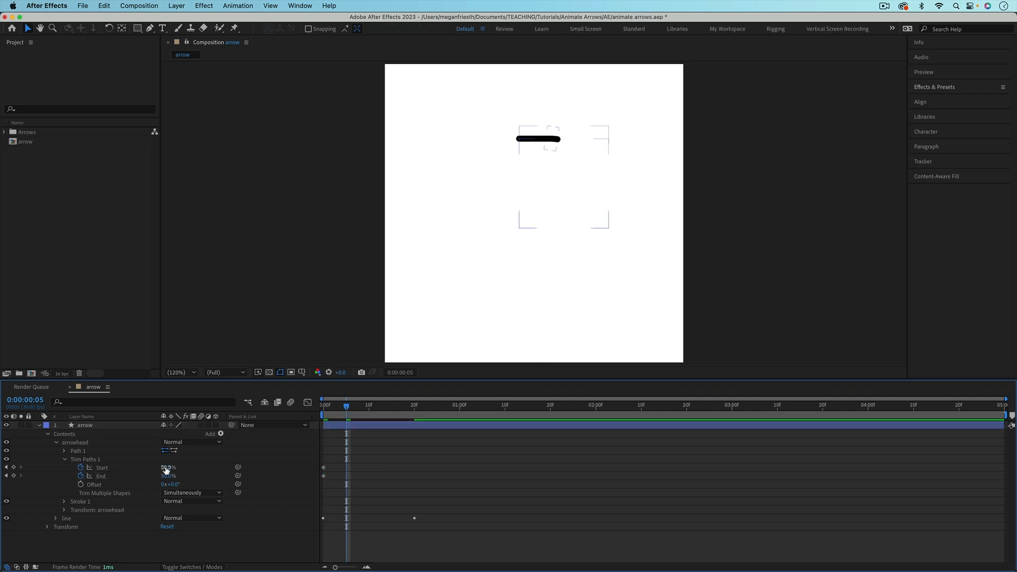
left_click_drag(166, 469, 114, 469)
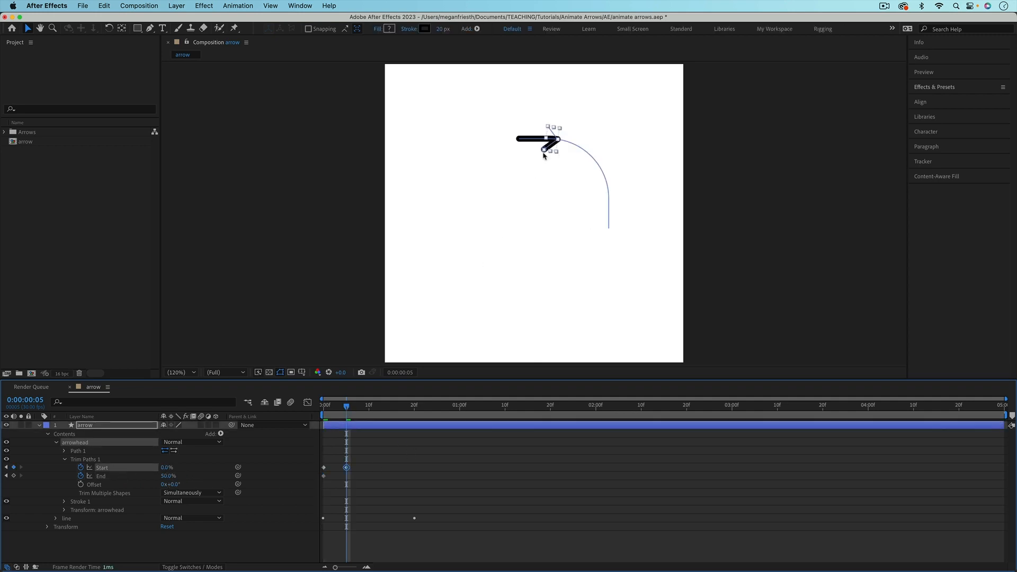
left_click_drag(168, 476, 206, 475)
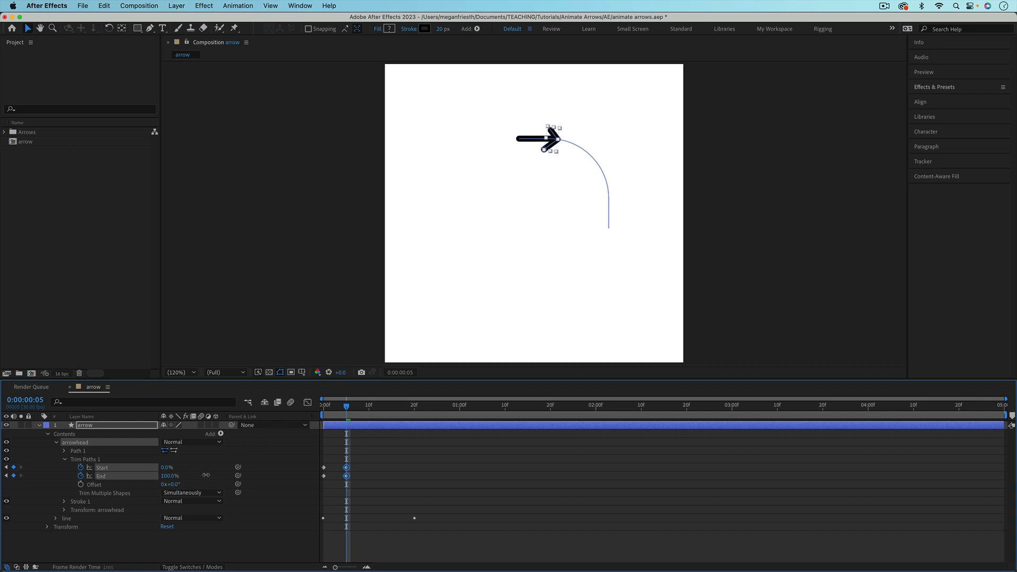
- Play the animation to check how the arrowhead grows at the start of the line
left_click(417, 460)
key("space")
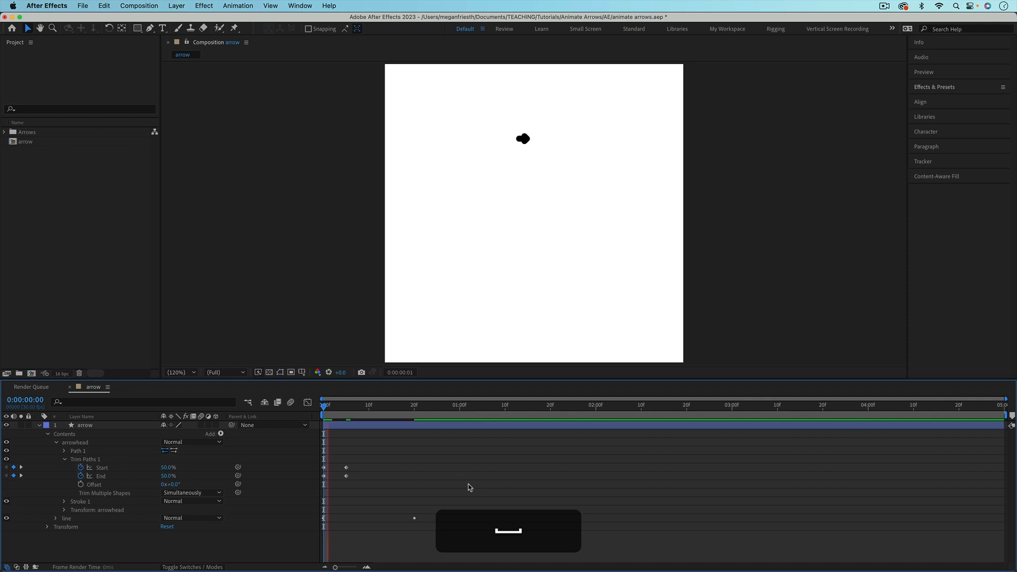
key("space")
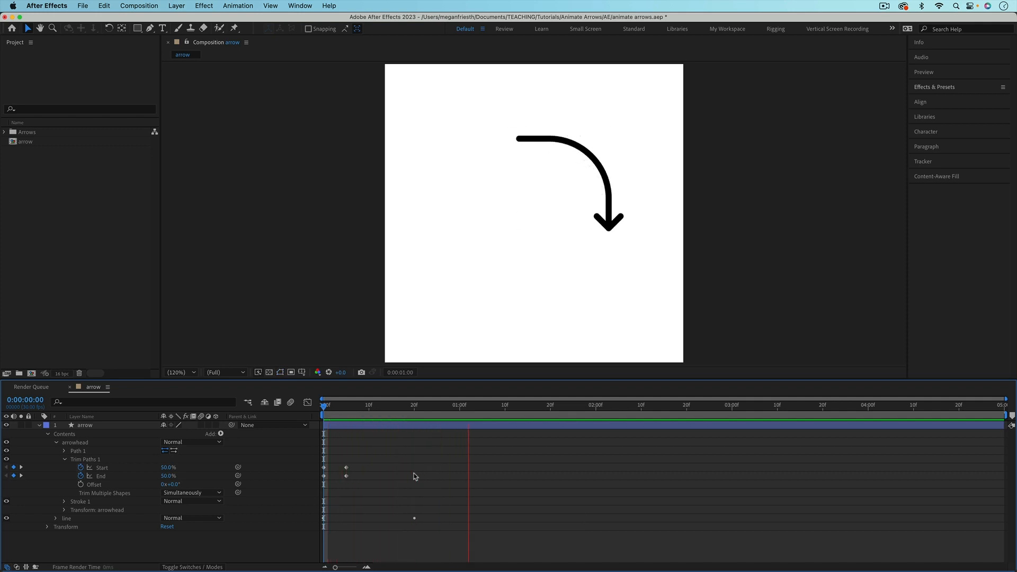
key("space")
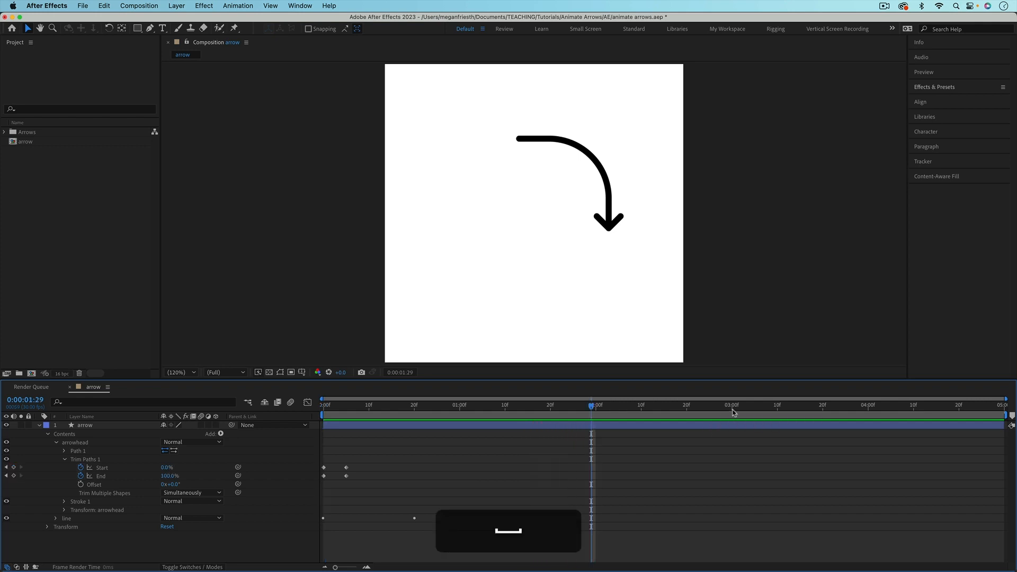
- Keyframe the line's Trim Paths Start at 0% at 0:00:03:00 and at 100% at 0:00:03:20
left_click(733, 410)
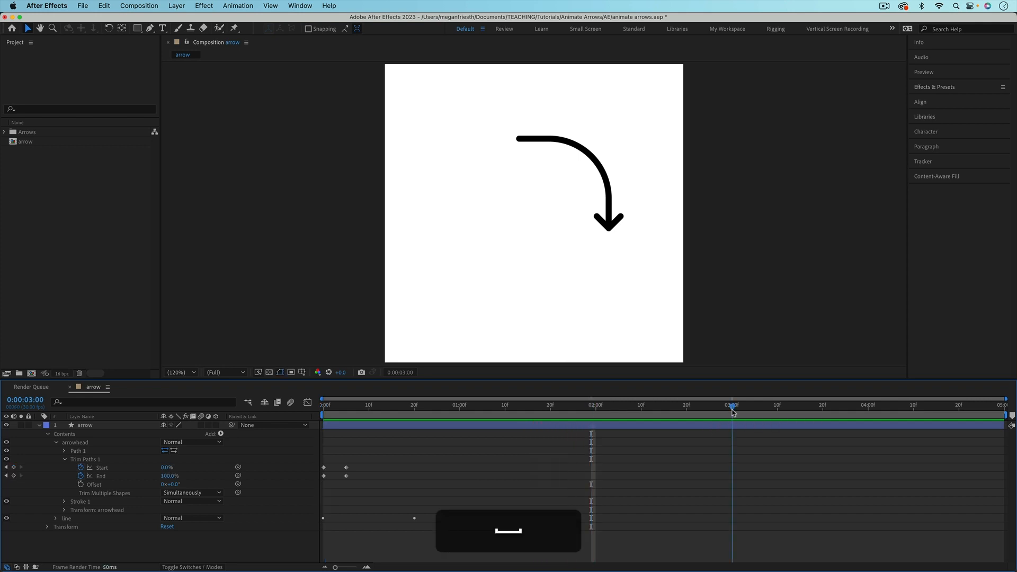
left_click(55, 518)
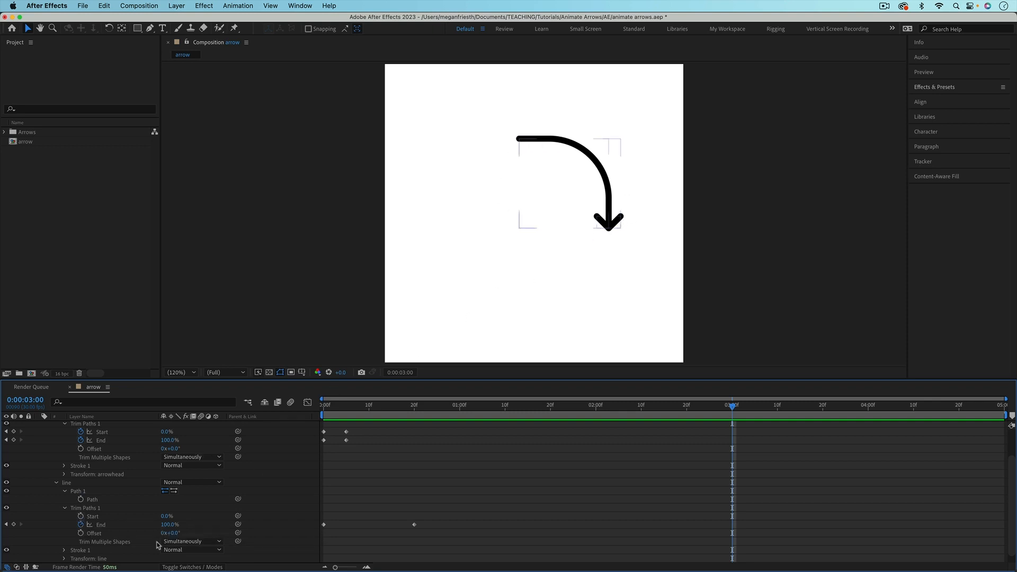
left_click(81, 517)
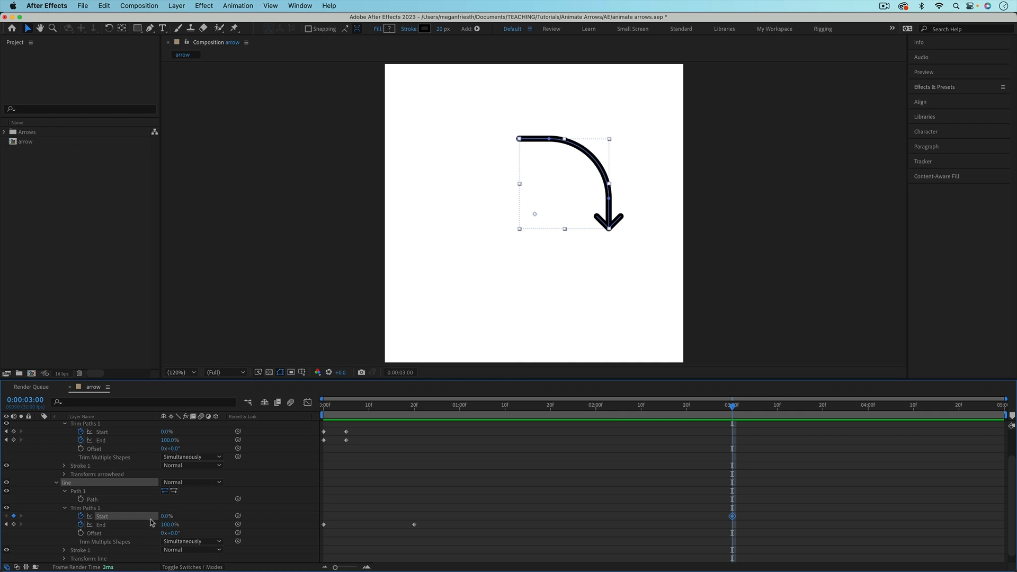
left_click_drag(818, 411, 822, 412)
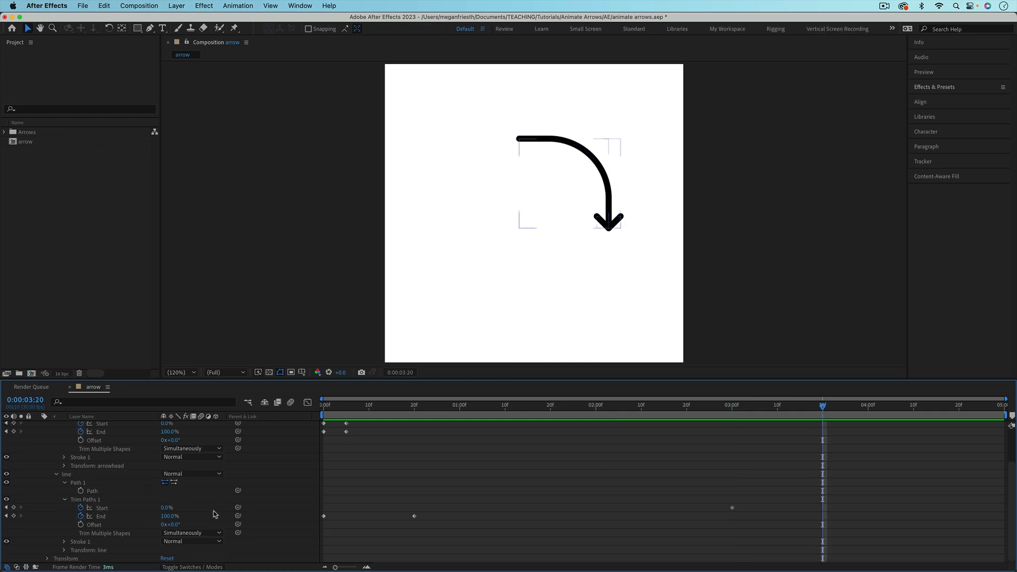
left_click_drag(167, 508, 652, 469)
- Copy the arrowhead's four Trim Paths Start and End keyframes and paste them at 0:00:03:20
scroll(652, 470, "up", 3)
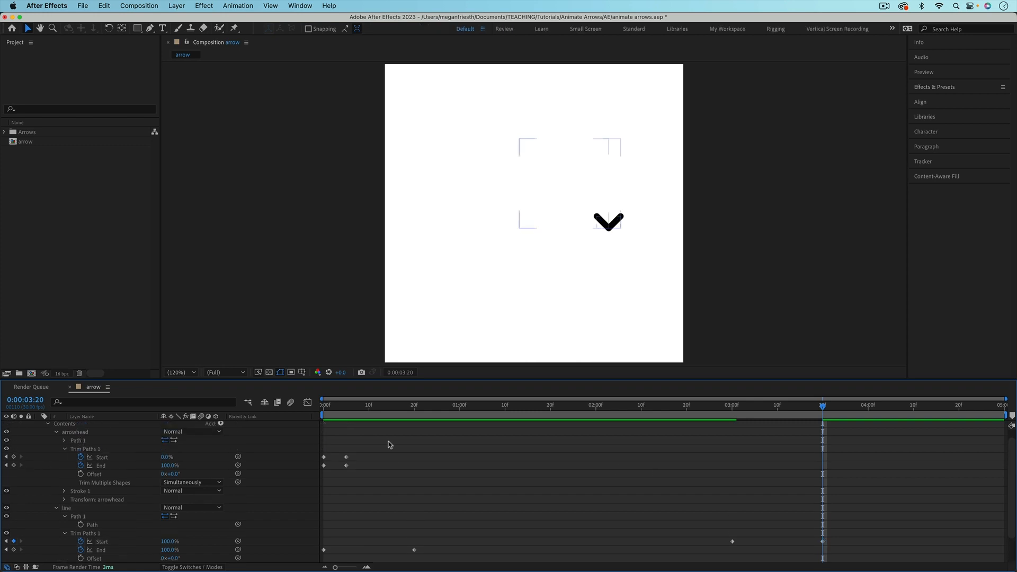
left_click_drag(390, 444, 318, 471)
key("super+c")
key("super+v")
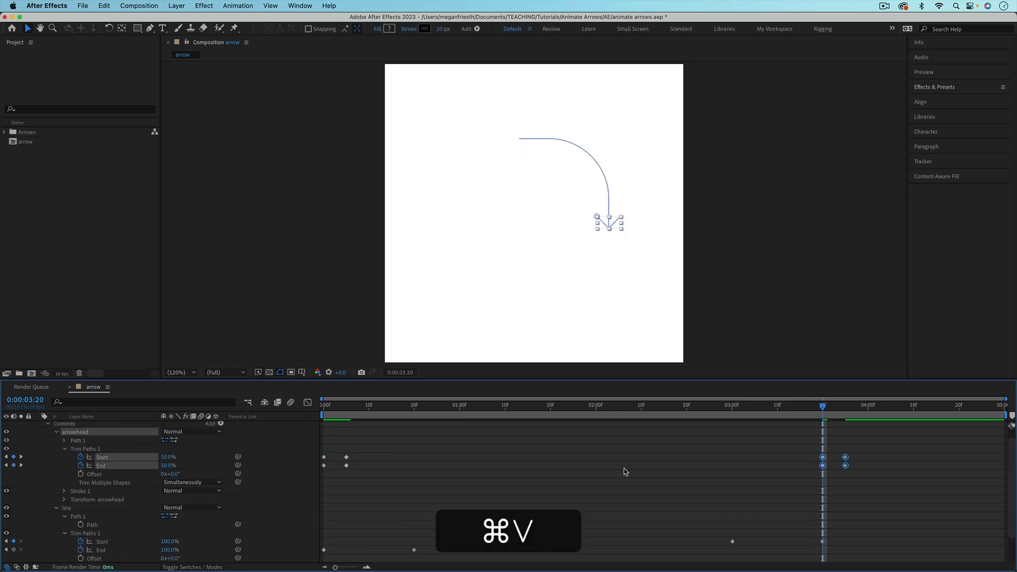
- Time-reverse the pasted arrowhead keyframes and move them earlier so the last pair sits at 0:00:03:20
right_click(824, 465)
mouse_move(833, 563)
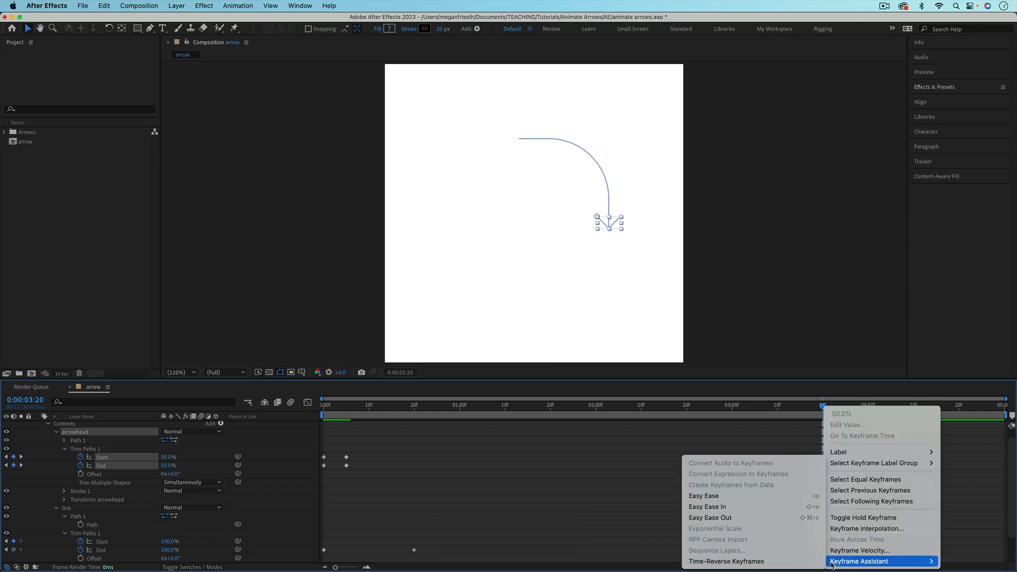
left_click(790, 563)
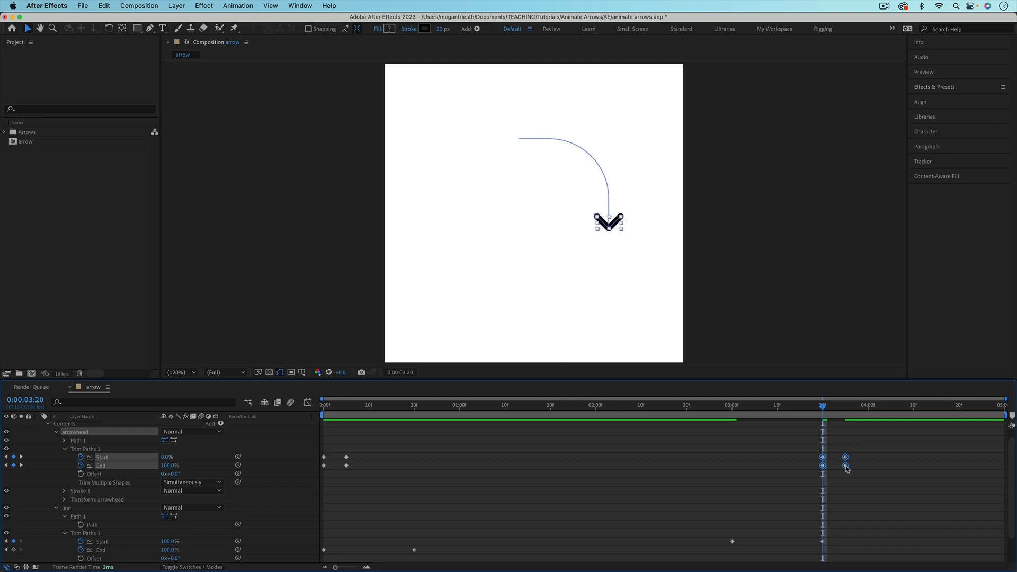
left_click_drag(847, 469, 824, 469)
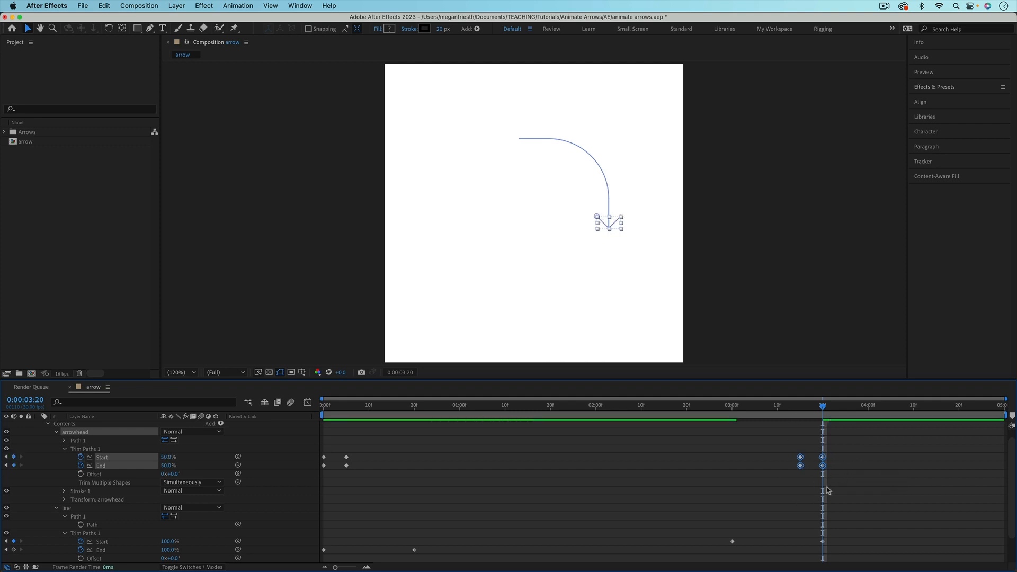
- Apply Easy Ease to all Trim Paths keyframes of the arrowhead and the line
left_click(513, 463)
mouse_move(873, 442)
left_mouse_down()
mouse_move(715, 493)
mouse_move(297, 561)
left_mouse_up()
key("F9")
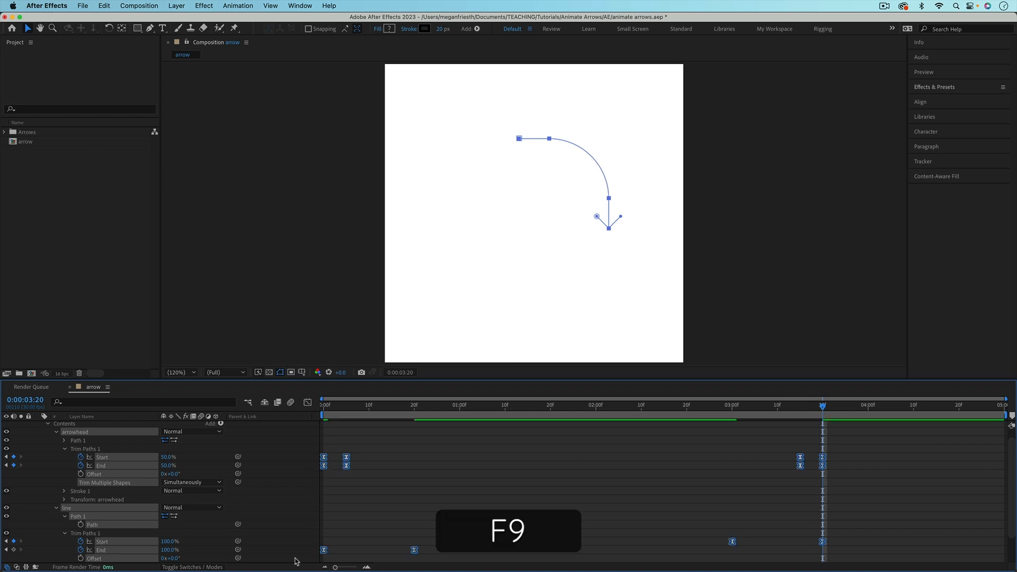
- Play the eased animation from the first frame to review the arrow drawing on and off
left_click(431, 472)
key("Home")
key("space")
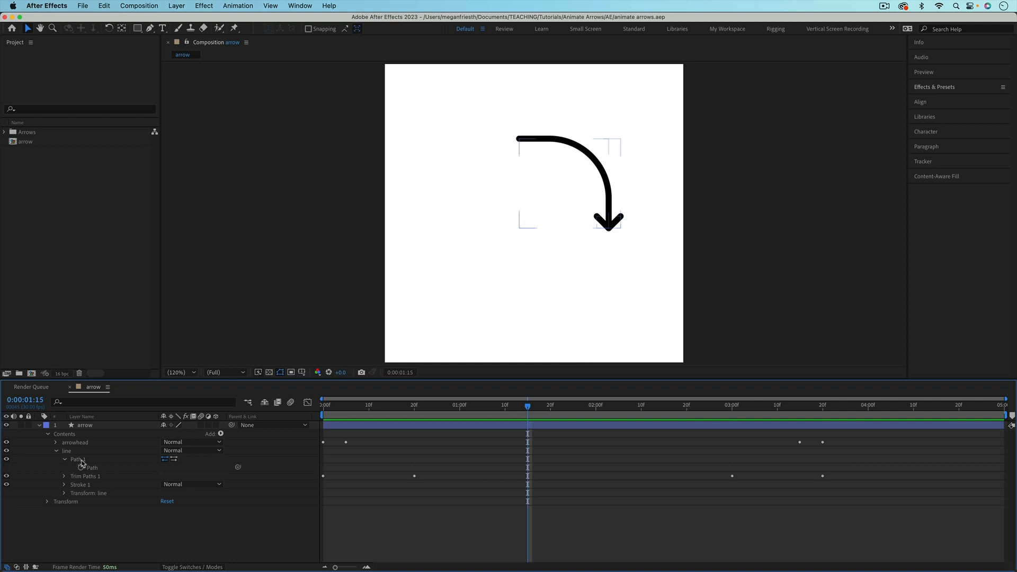
- Reshape the line's path by pulling its upper curve up into an arch and moving its starting point lower
left_click(79, 459)
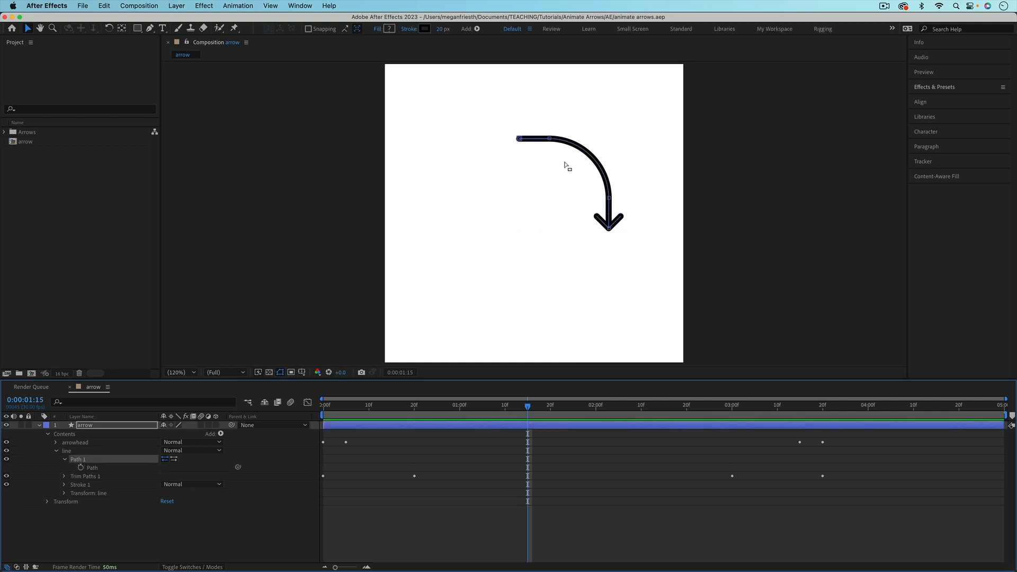
key("g")
left_click_drag(550, 138, 522, 97)
key("v")
left_click_drag(519, 138, 515, 175)
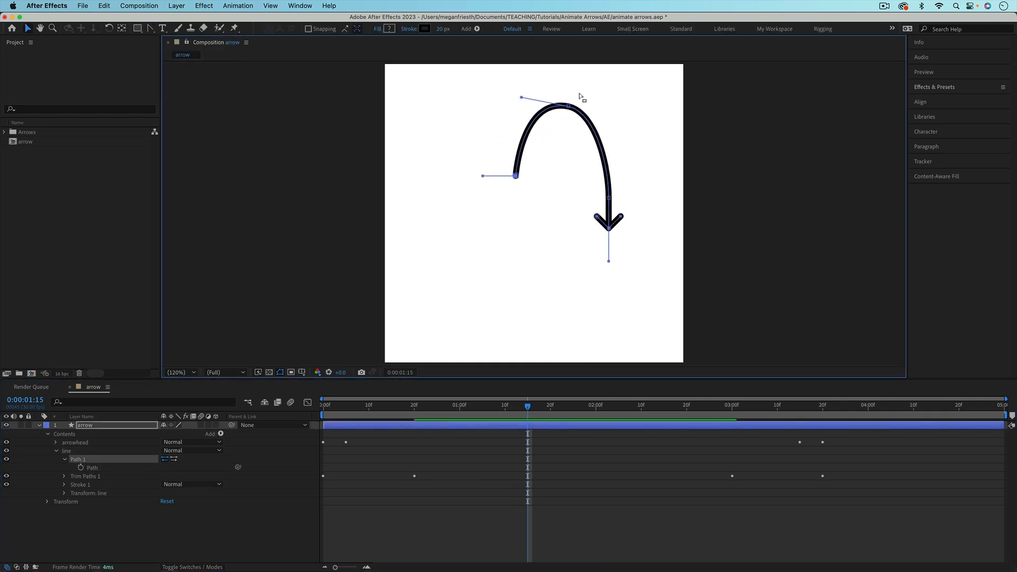
- Bend the lower half of the line into an S-curve by moving its lower curve point inward and adjusting the direction handles
left_click(609, 198)
left_click_drag(609, 164, 630, 123)
key("g")
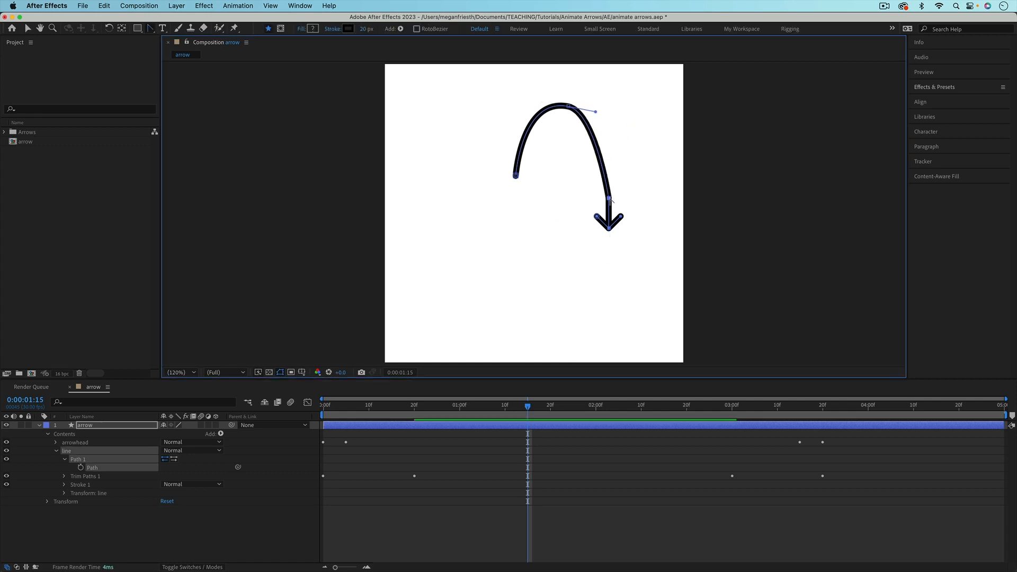
key("v")
left_click_drag(609, 198, 567, 219)
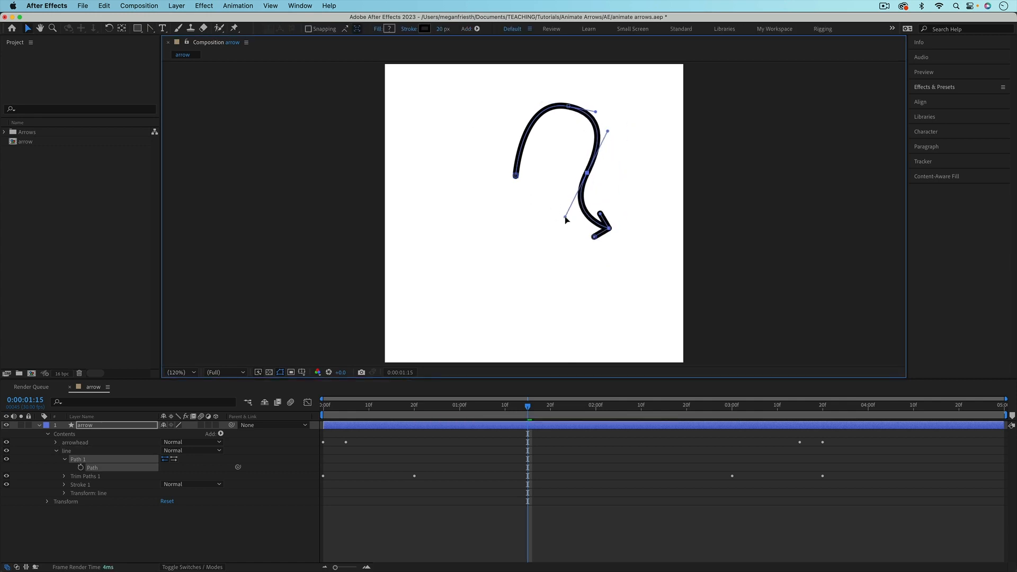
left_click_drag(596, 112, 588, 110)
- Play the animation from the first frame to review how the arrowhead follows the reshaped line
left_click(572, 442)
left_click_drag(333, 408, 324, 408)
key("space")
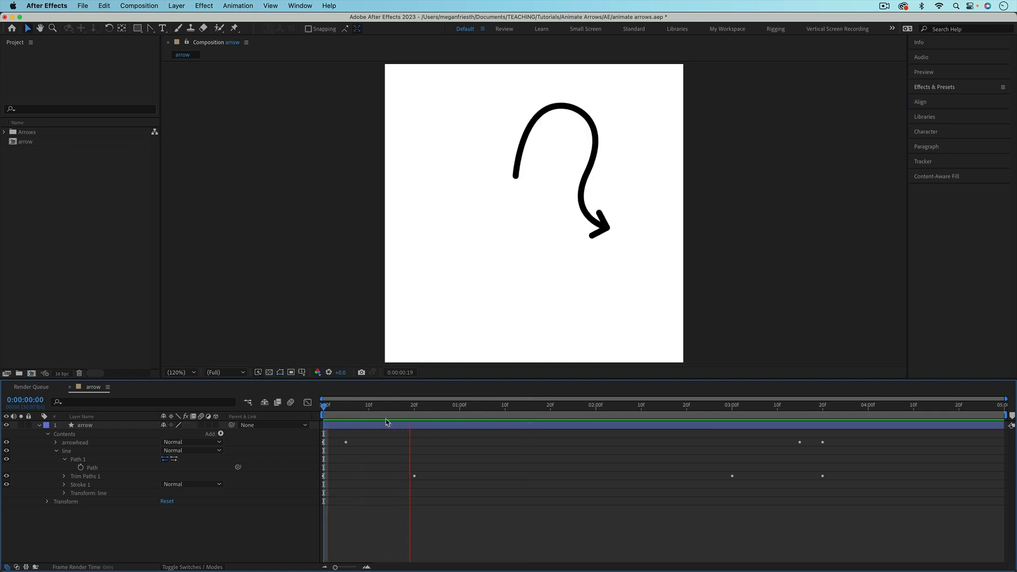
key("space")
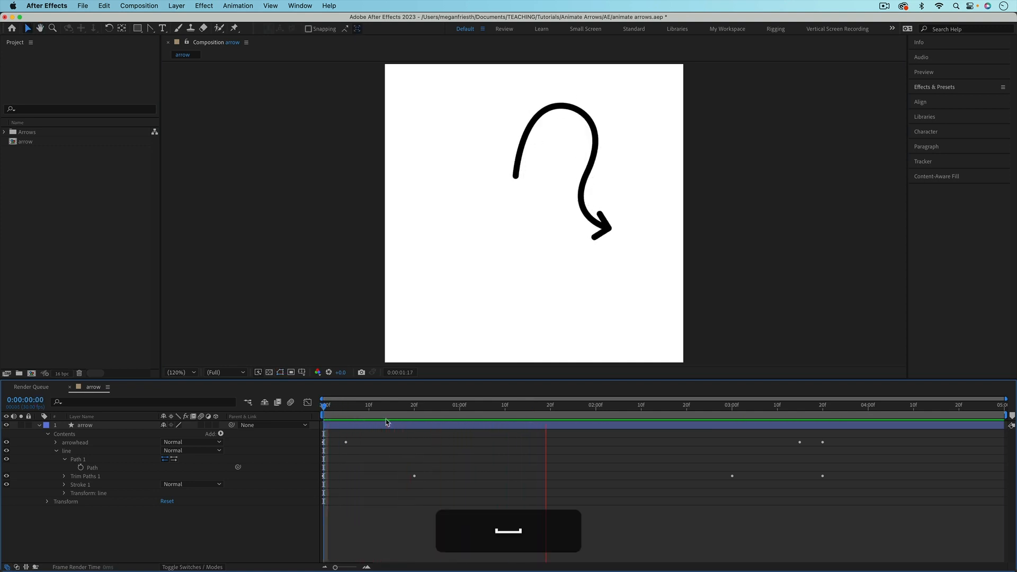
- Rotate the arrow layer to 173° and move it toward the upper right of the composition
left_click(586, 427)
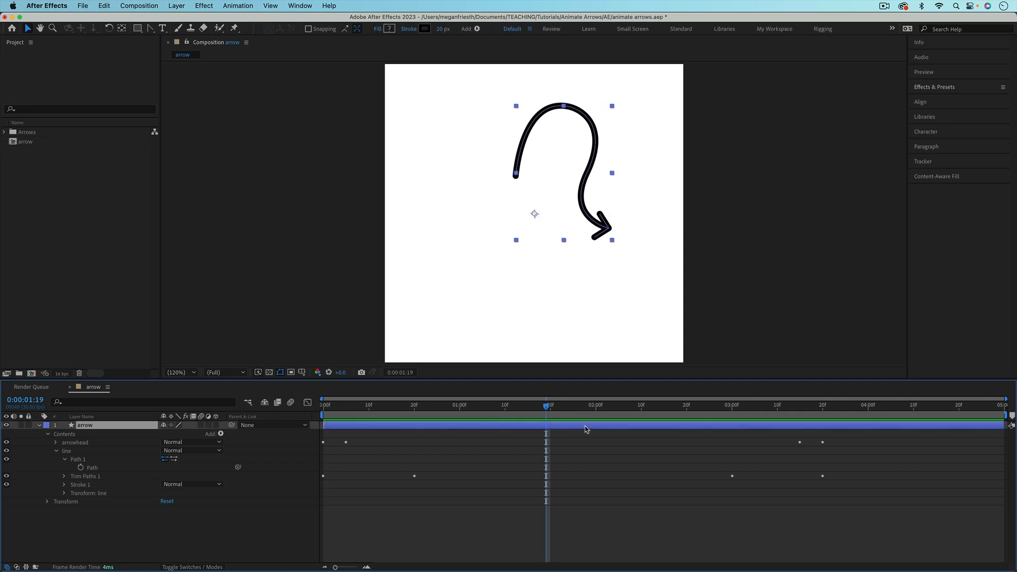
key("r")
left_click_drag(173, 434, 265, 433)
left_click(379, 439)
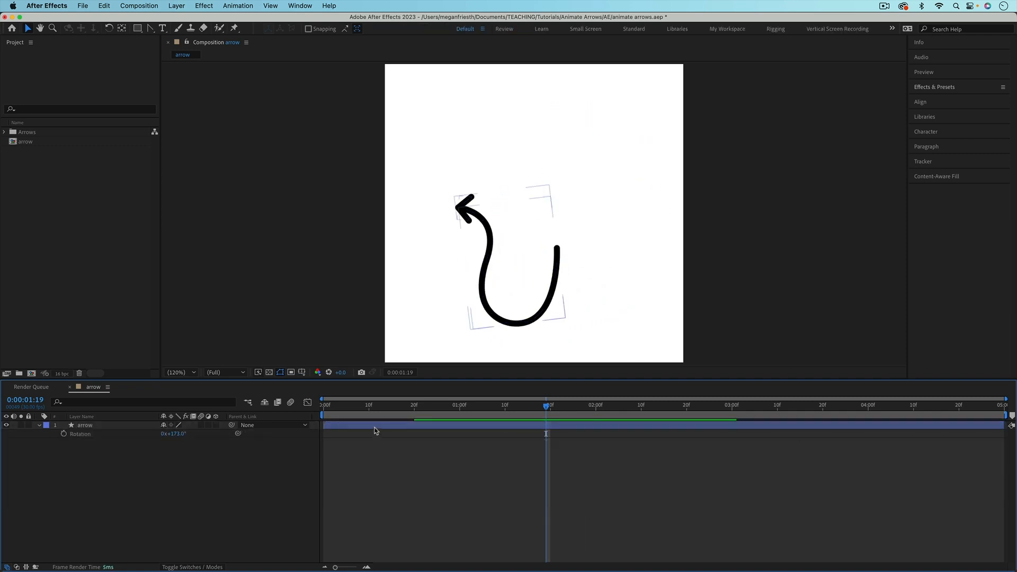
left_click(375, 431)
left_click_drag(489, 273, 561, 184)
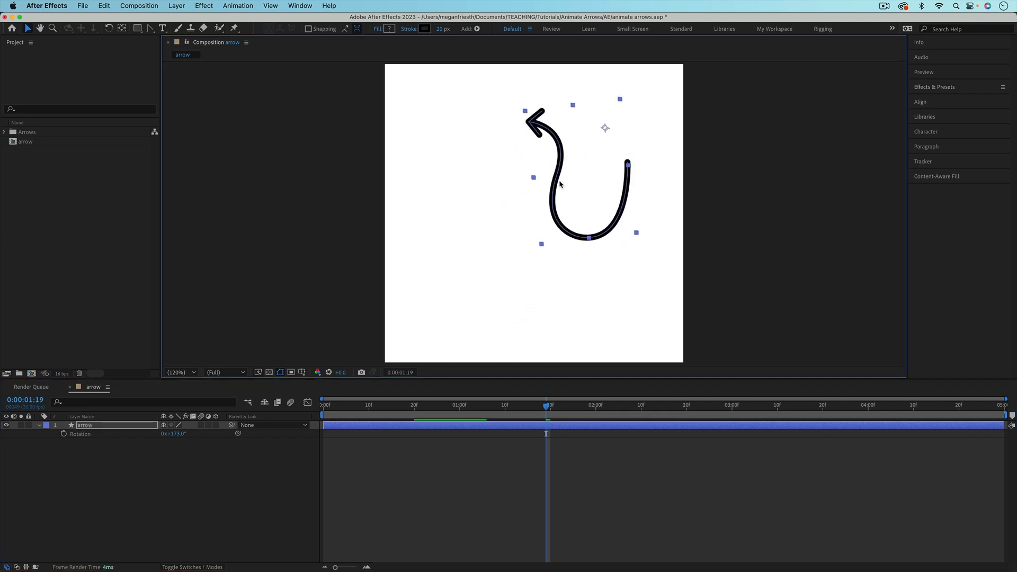
- Scale the arrow layer down to 56% and play the animation
key("s")
left_click_drag(190, 439, 169, 435)
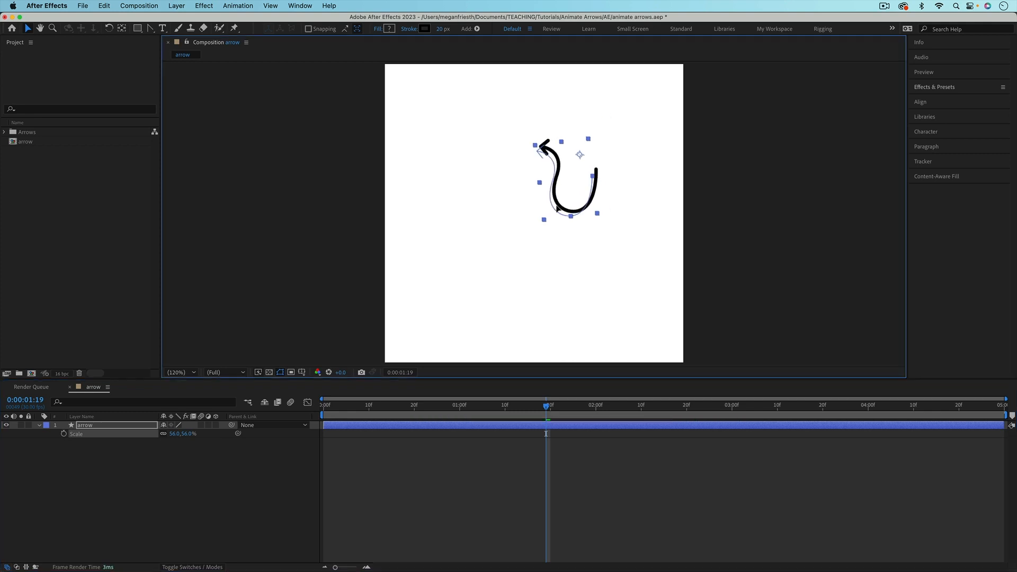
left_click(513, 482)
key("space")
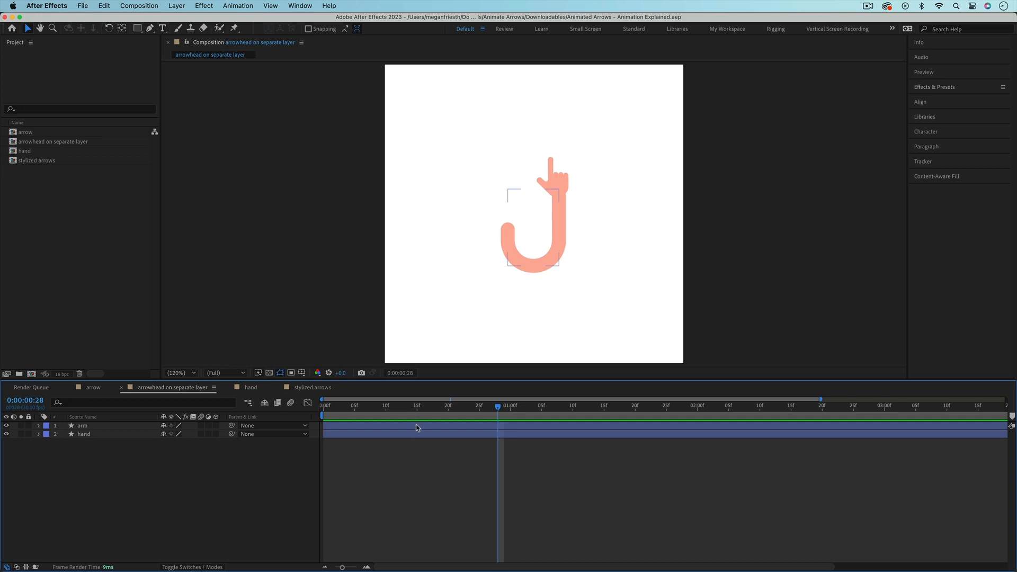
- Examine the separate arm and hand layers and the hand's full Position and Rotation expressions
left_click(418, 426)
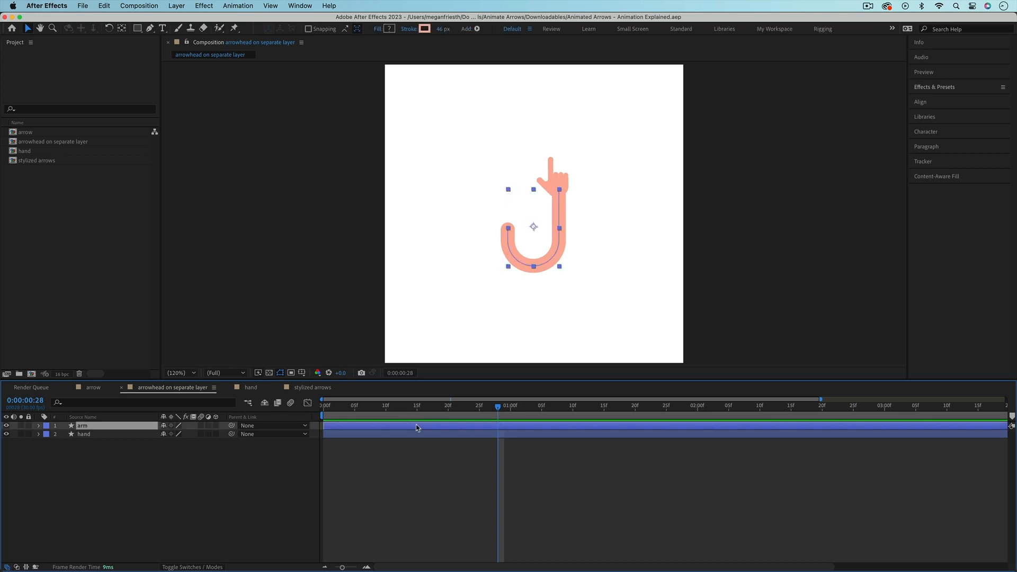
left_click(419, 436)
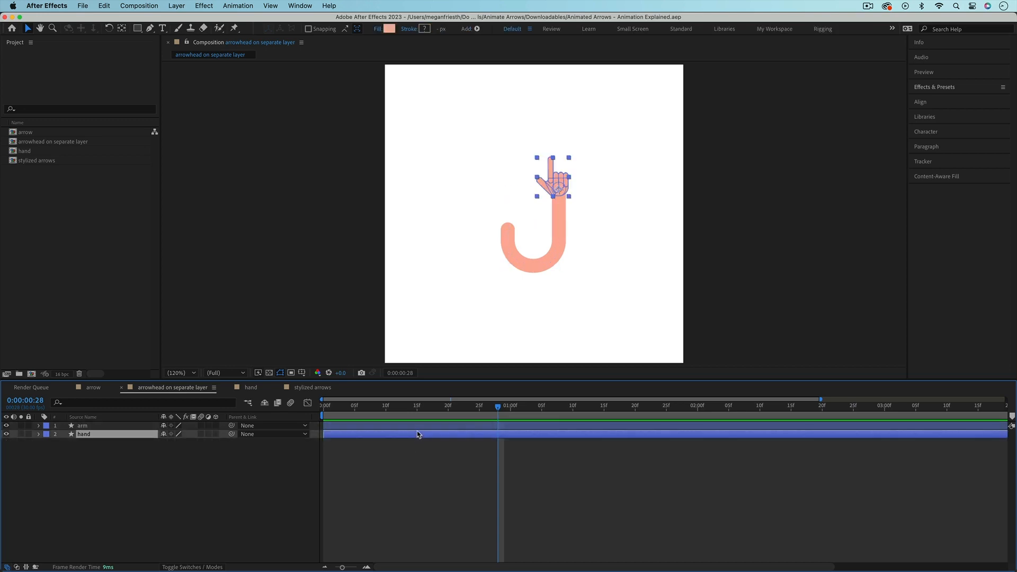
key("e")
key("e")
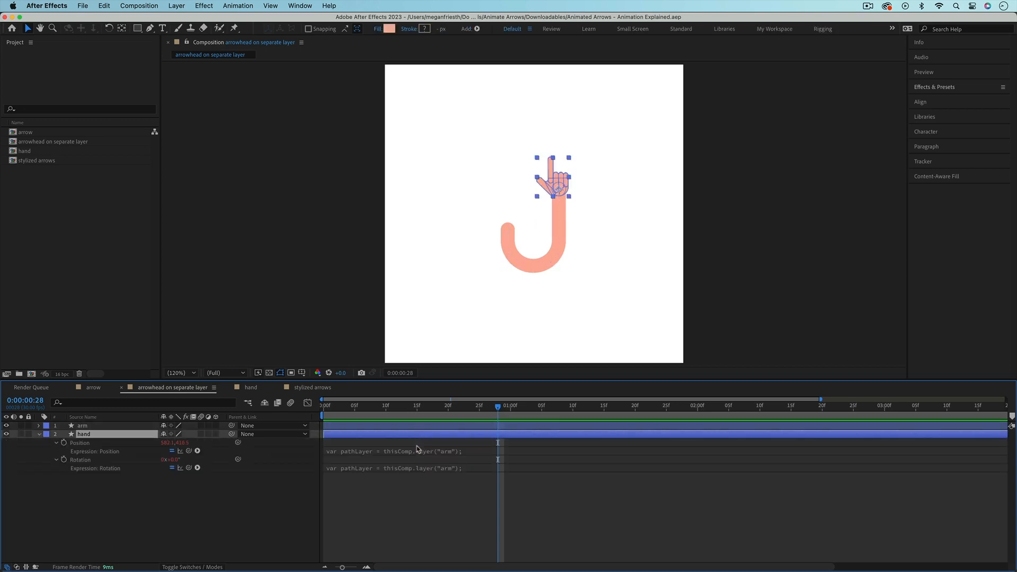
left_click(416, 452)
left_click(430, 523)
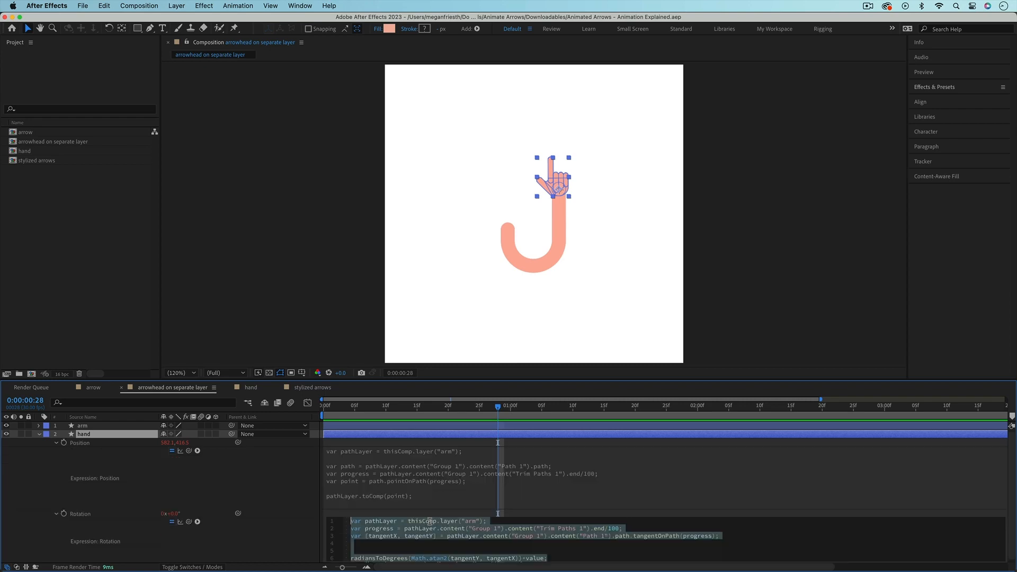
left_click(484, 508)
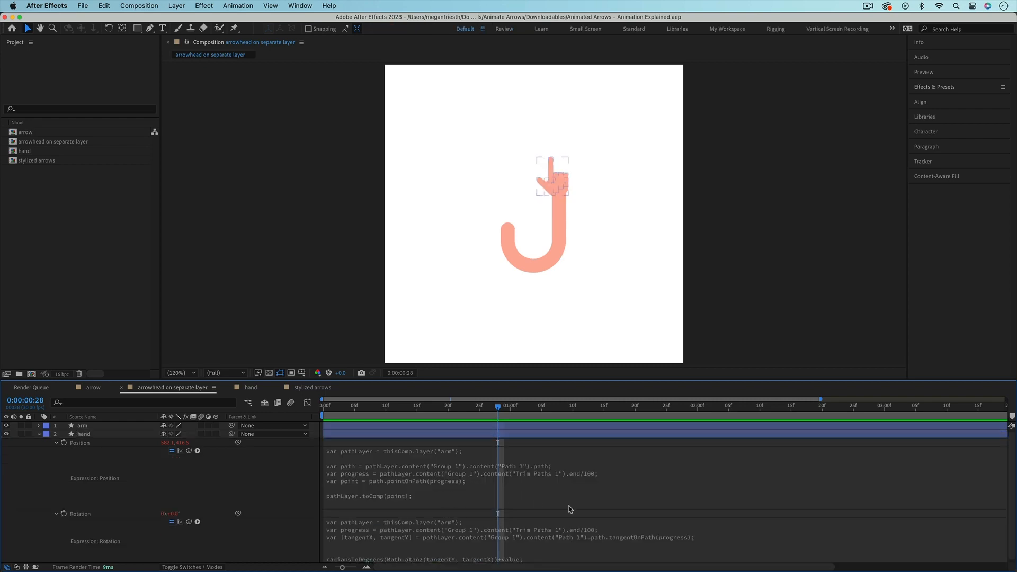
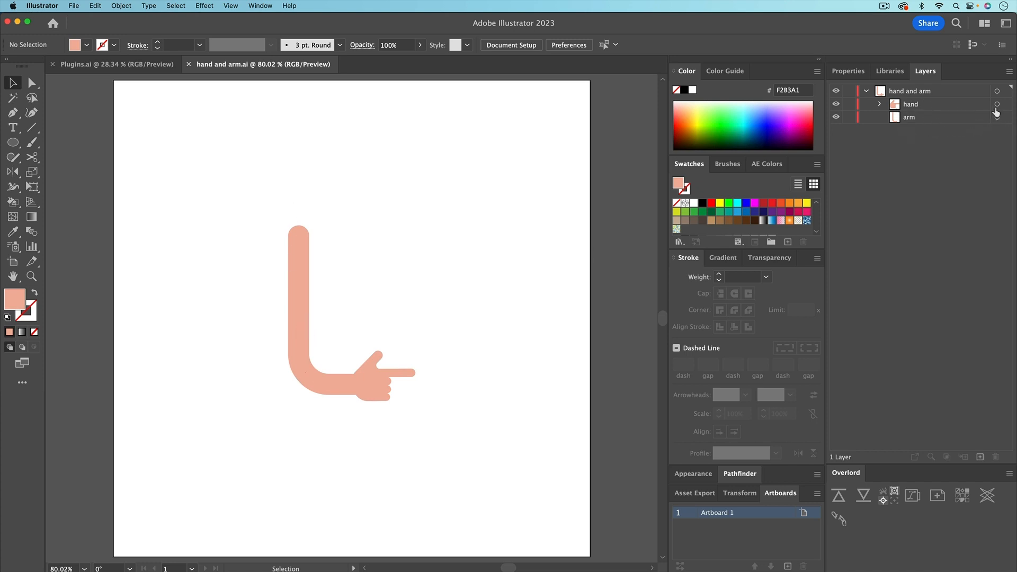
- Inspect the hand group and the arm stroke path one after the other in hand and arm.ai
left_click(1001, 105)
left_click(998, 117)
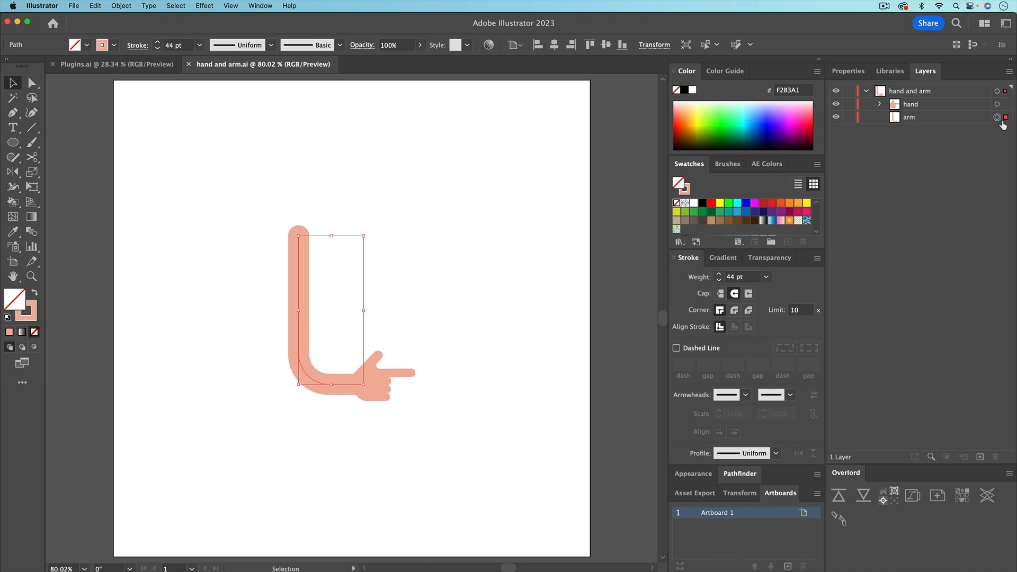
left_click(594, 447)
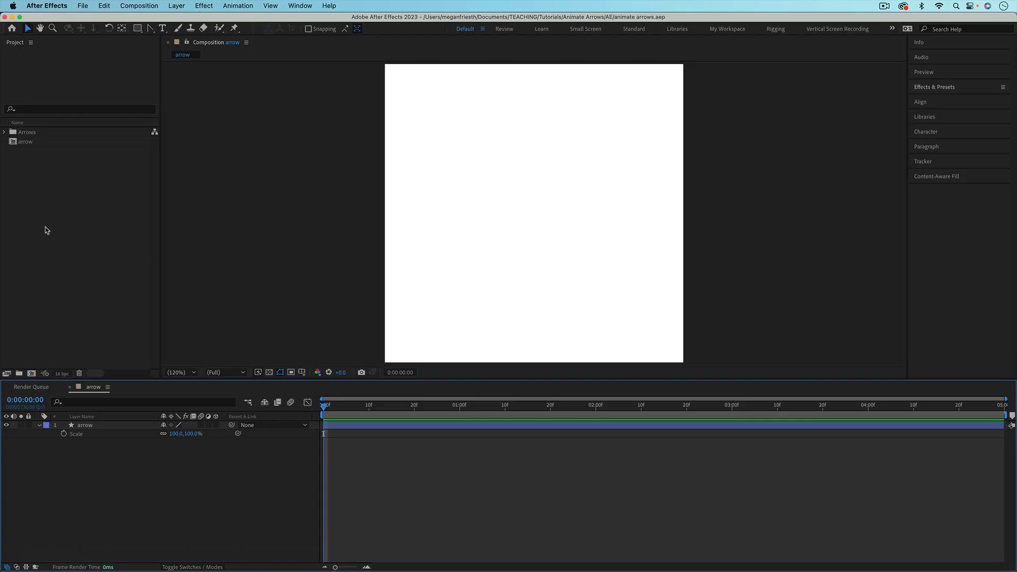
- In After Effects, import hand and arm.ai as Composition - Retain Layer Sizes and open the imported hand and arm composition
key("super+i")
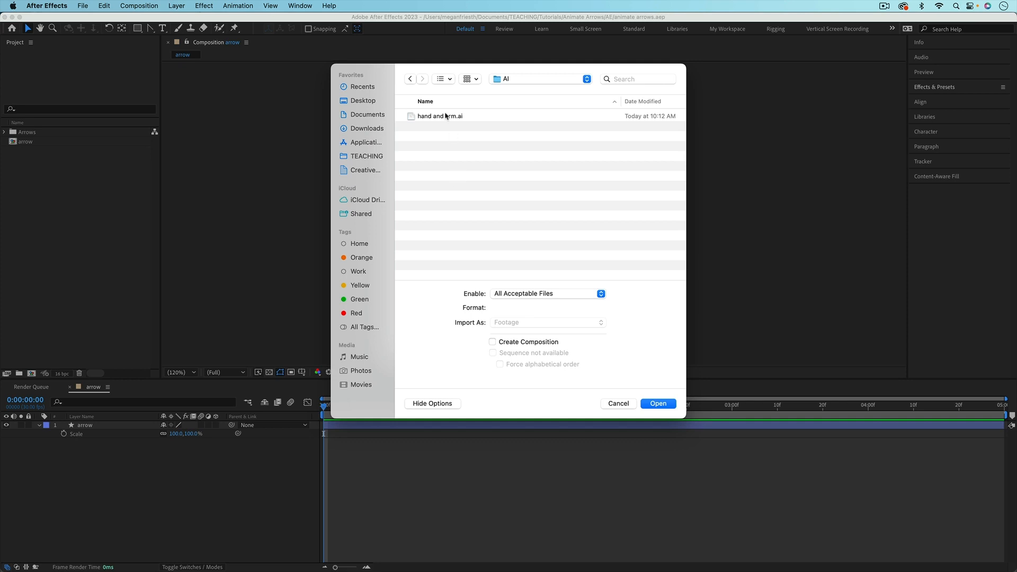
left_click(447, 116)
left_click(516, 324)
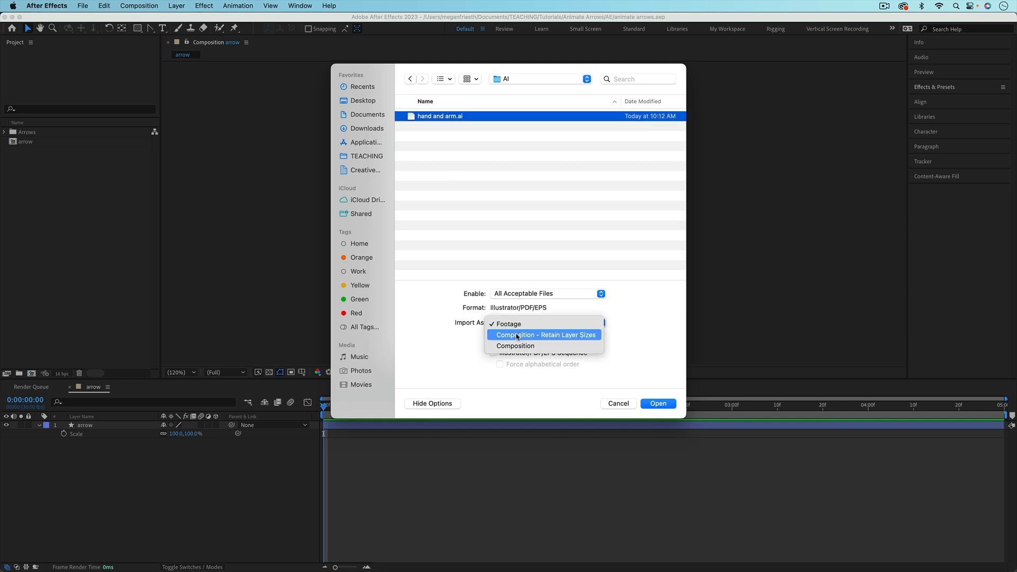
left_click(517, 336)
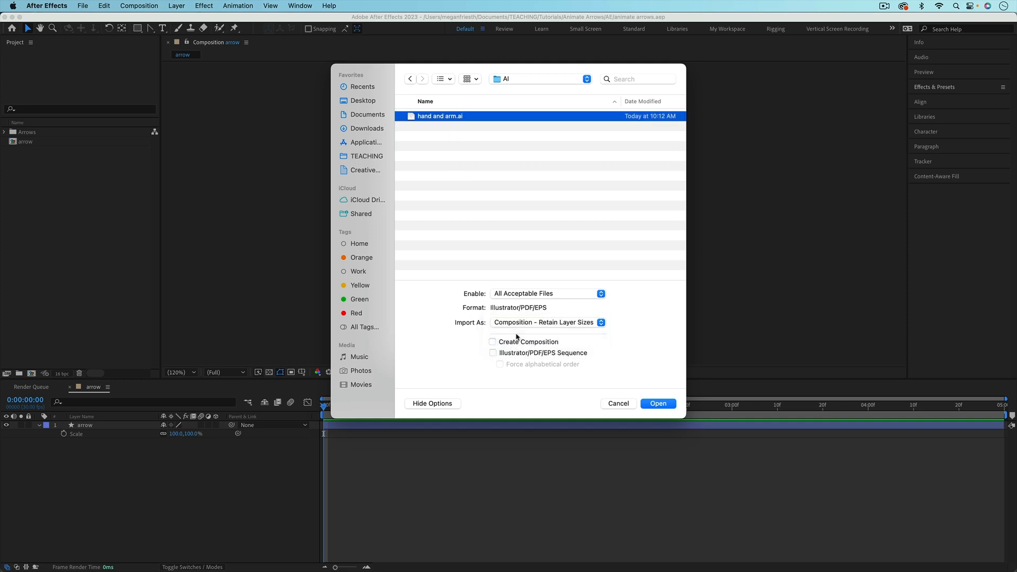
left_click(660, 405)
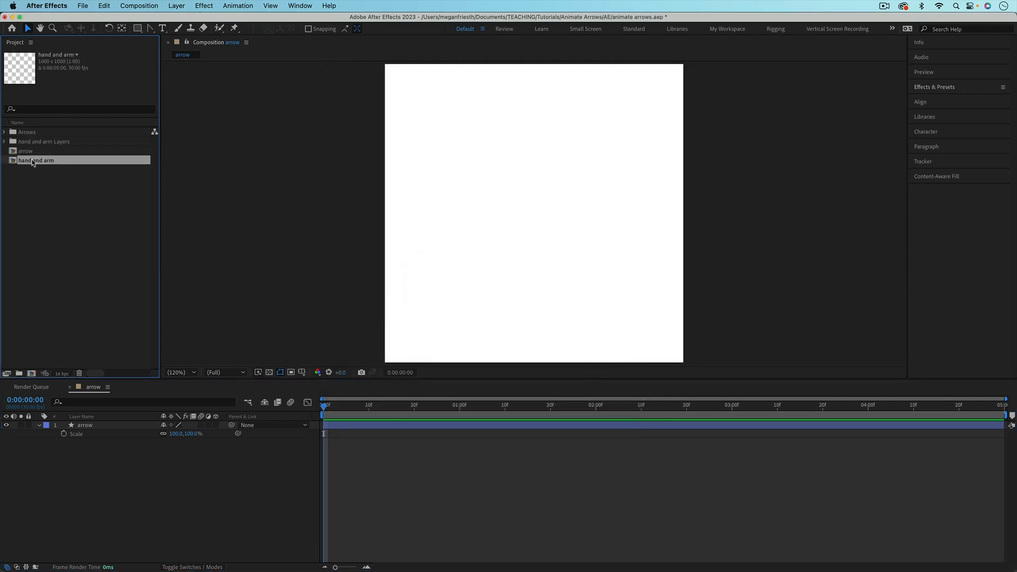
double_click(33, 161)
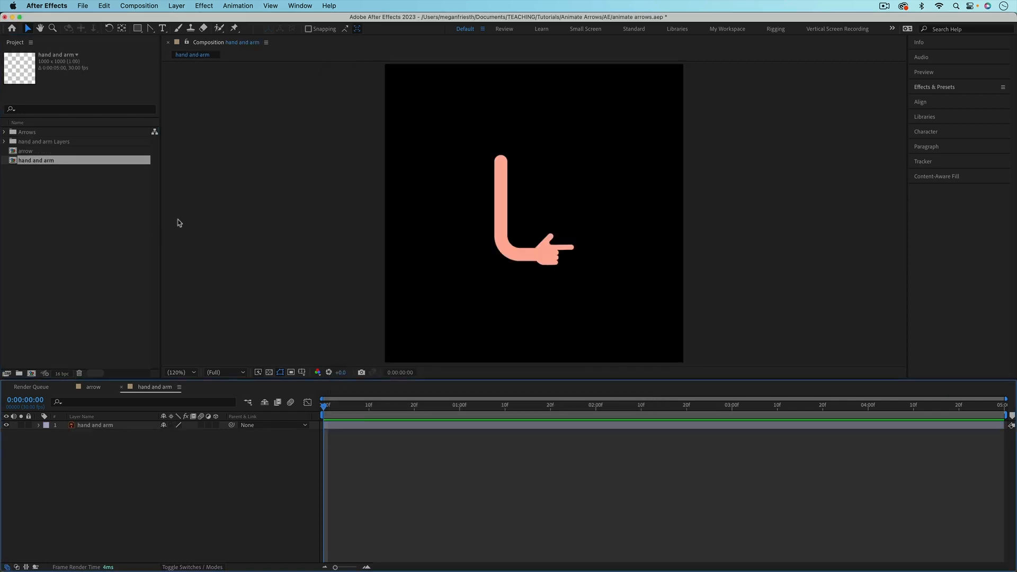
- Create shapes from the hand and arm vector layer, and delete the original Illustrator layer from the composition
left_click(91, 426)
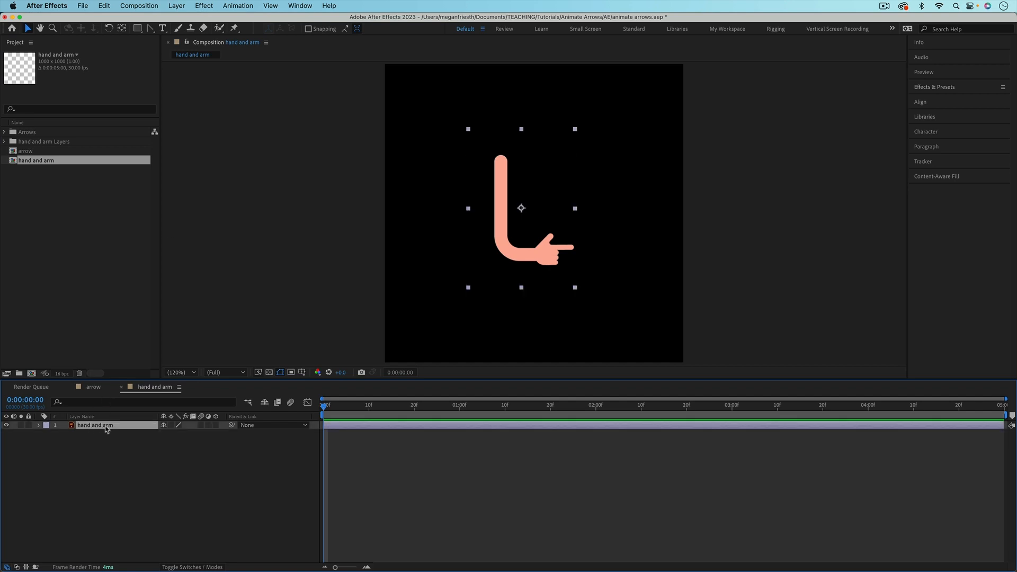
right_click(107, 429)
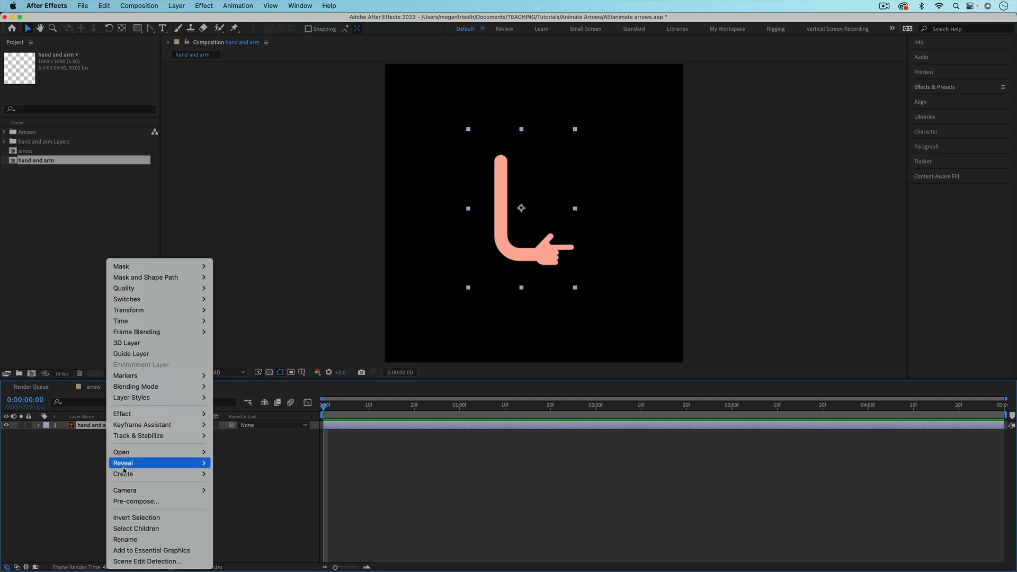
mouse_move(143, 474)
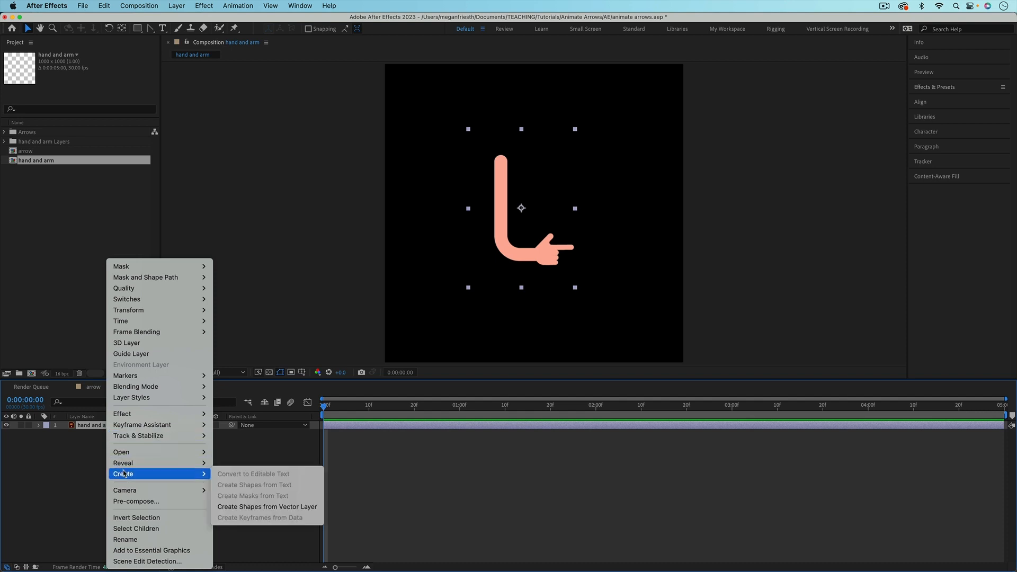
left_click(248, 509)
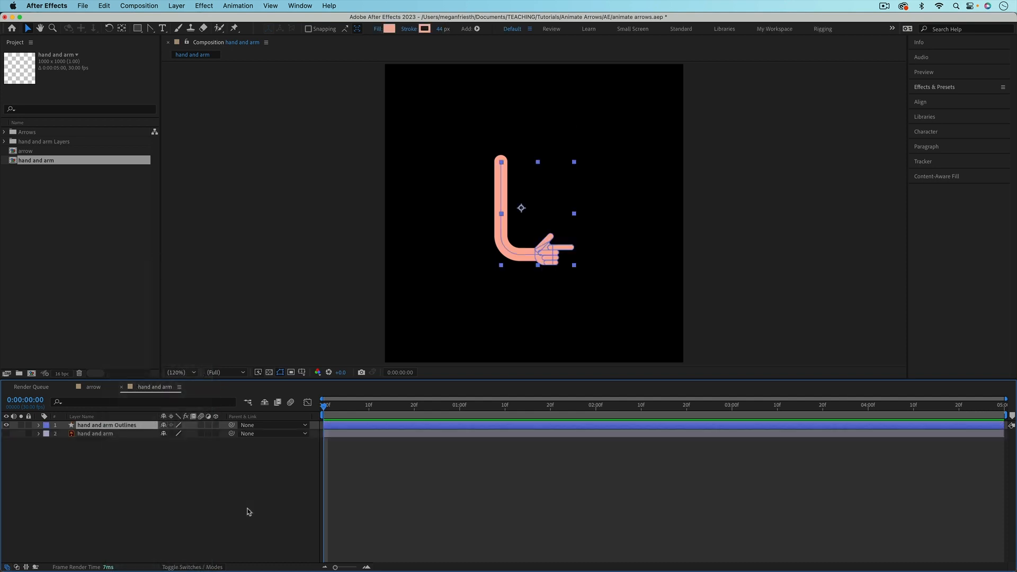
left_click(91, 435)
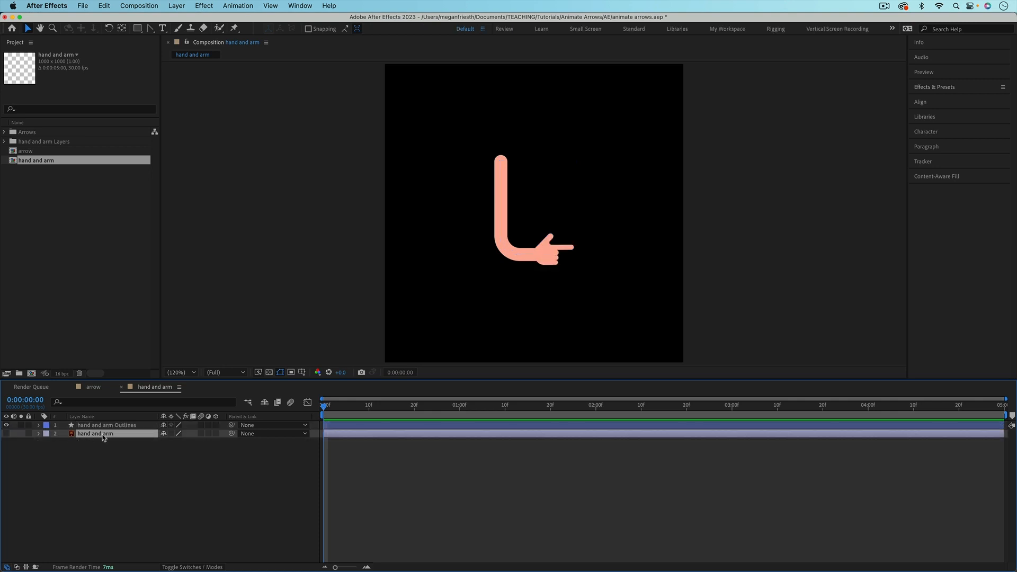
key("BackSpace")
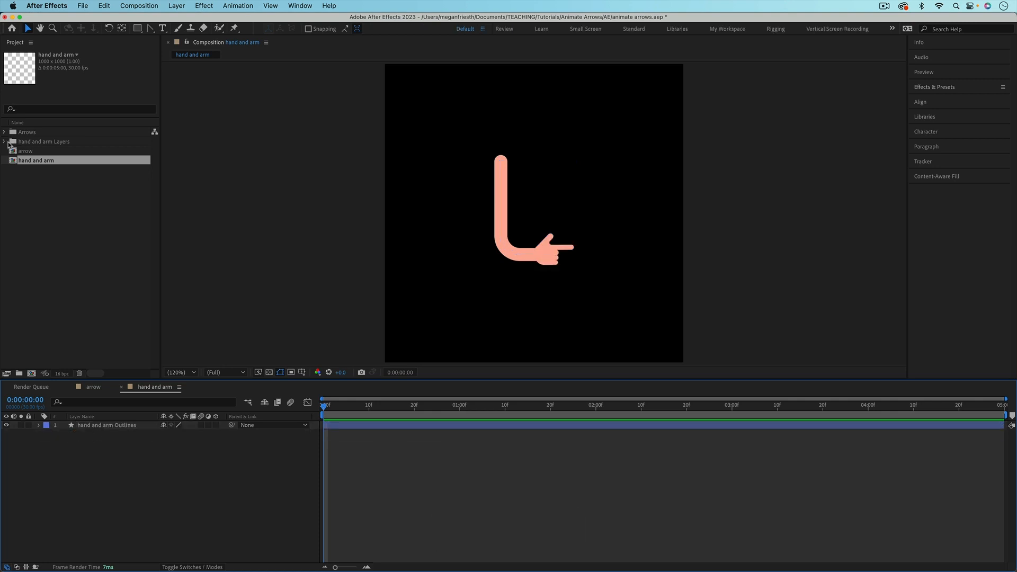
left_click(4, 142)
left_click(4, 142)
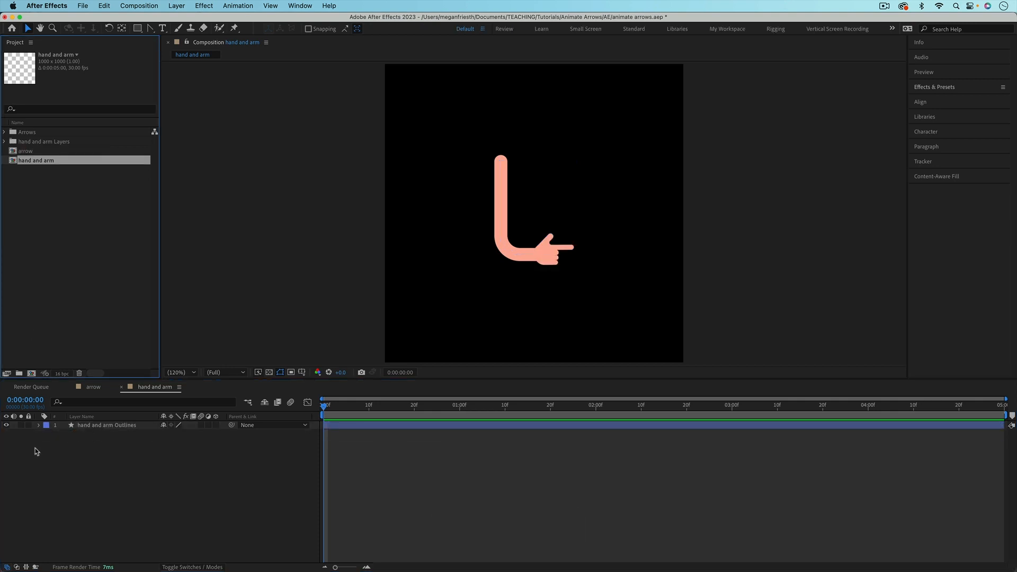
- Expand the hand and arm Outlines contents and check which part of the artwork each of Groups 1 to 7 holds
left_click(37, 437)
left_click(38, 427)
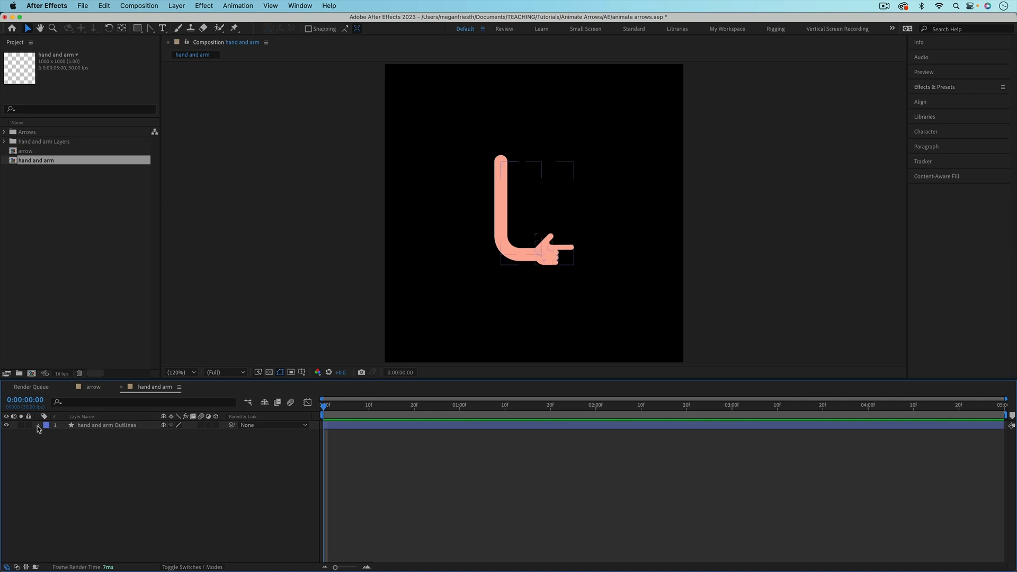
left_click(38, 426)
left_click(48, 435)
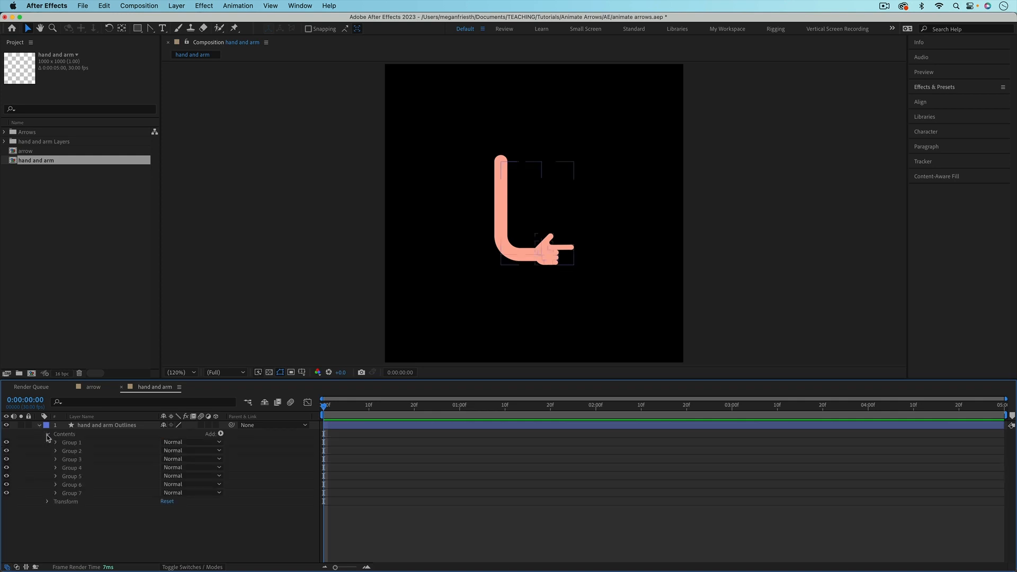
left_click(80, 444)
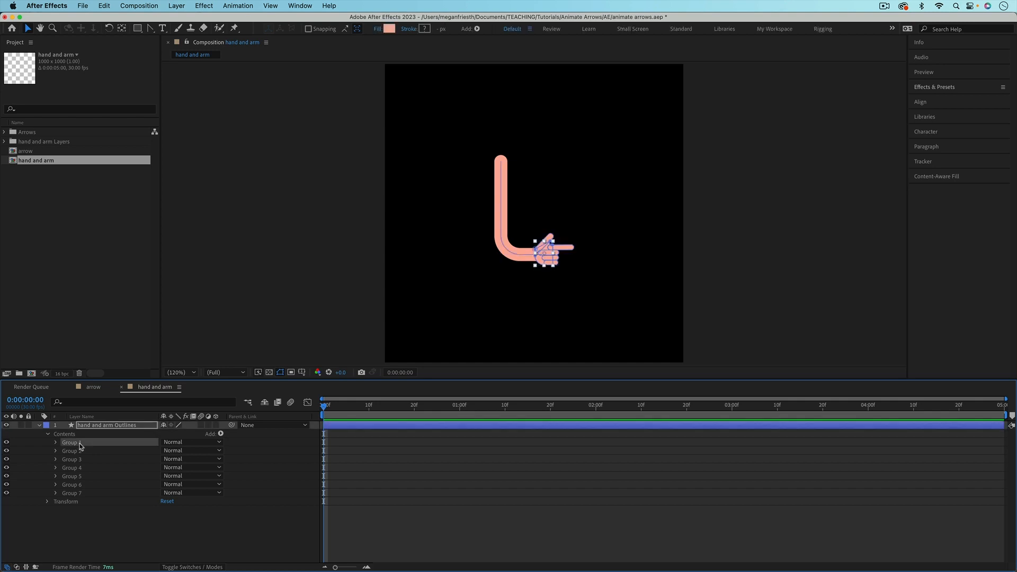
left_click(77, 451)
left_click(78, 460)
left_click(77, 468)
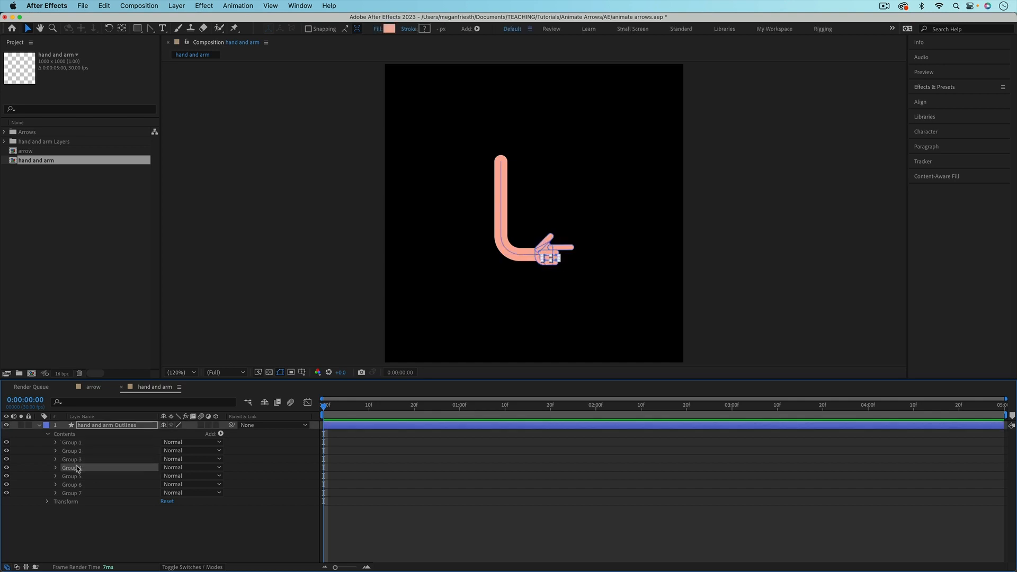
left_click(77, 476)
left_click(77, 485)
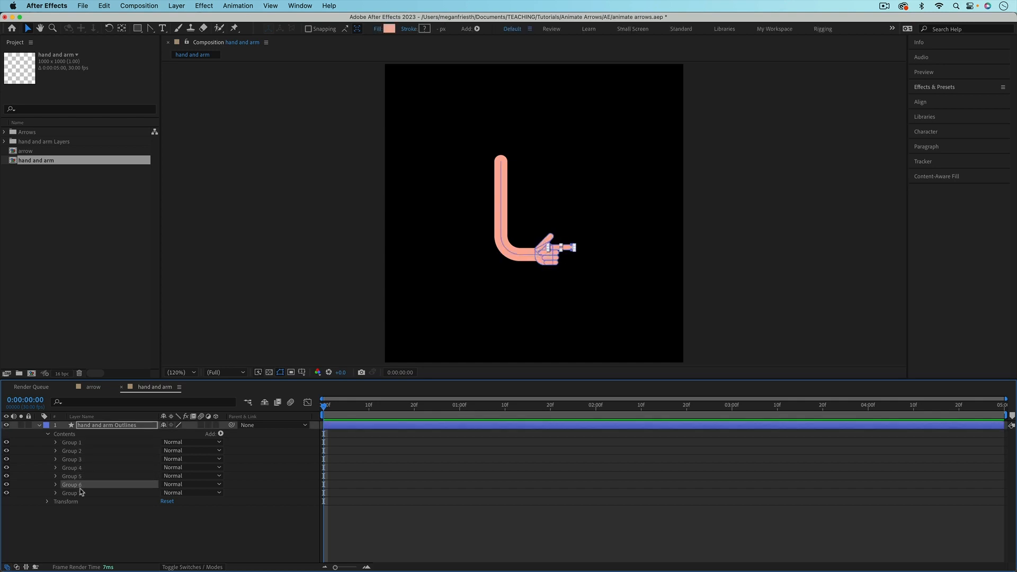
left_click(76, 493)
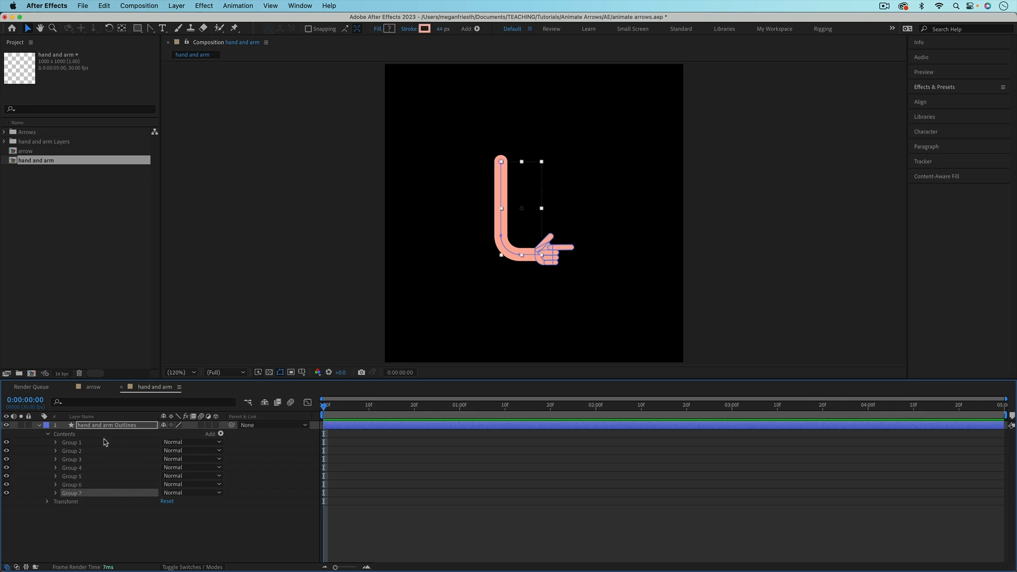
left_click(77, 443)
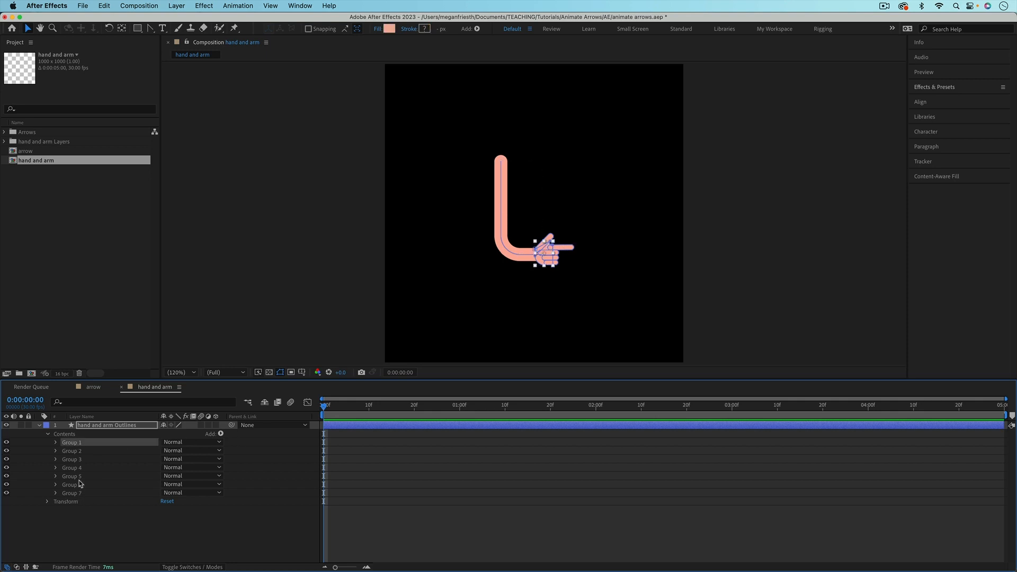
- Add an empty group to the shape layer's contents and name it hand
left_click(68, 435)
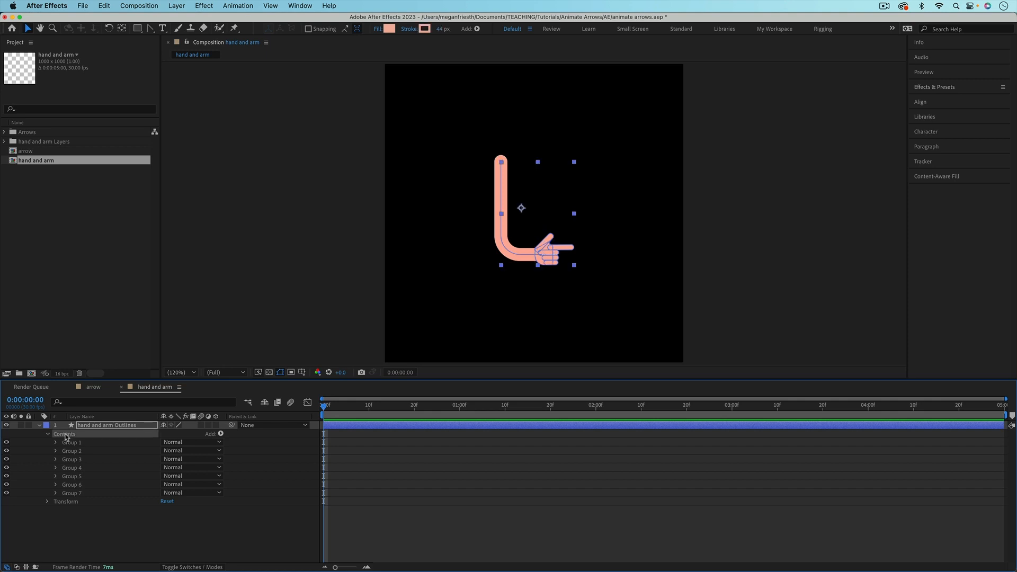
left_click(221, 434)
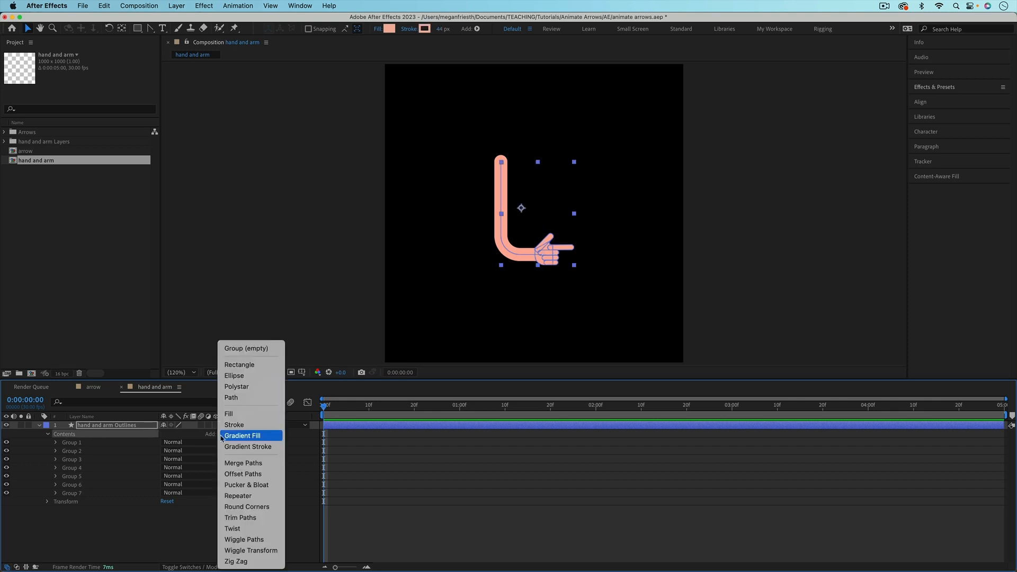
left_click(247, 348)
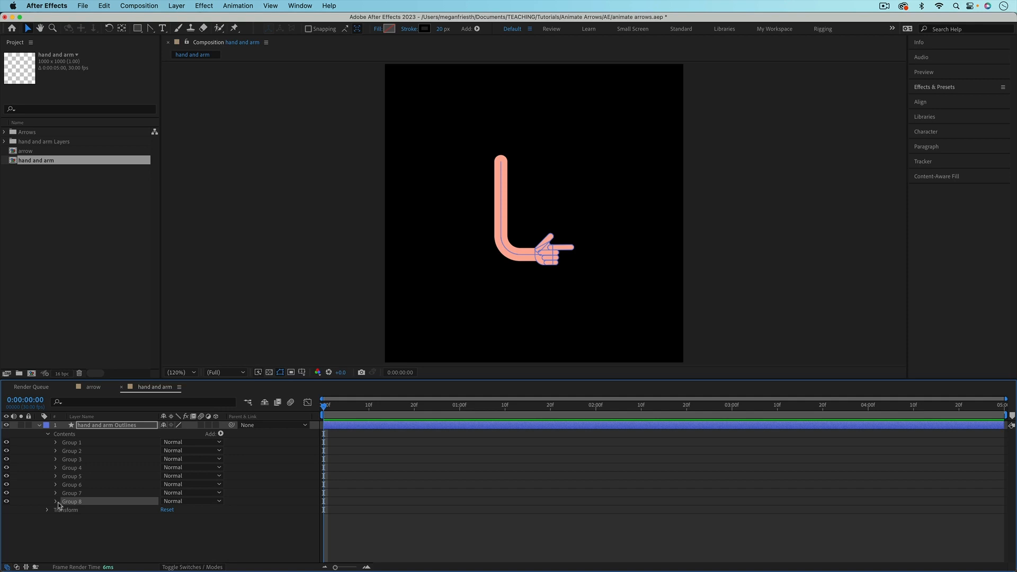
key("Return")
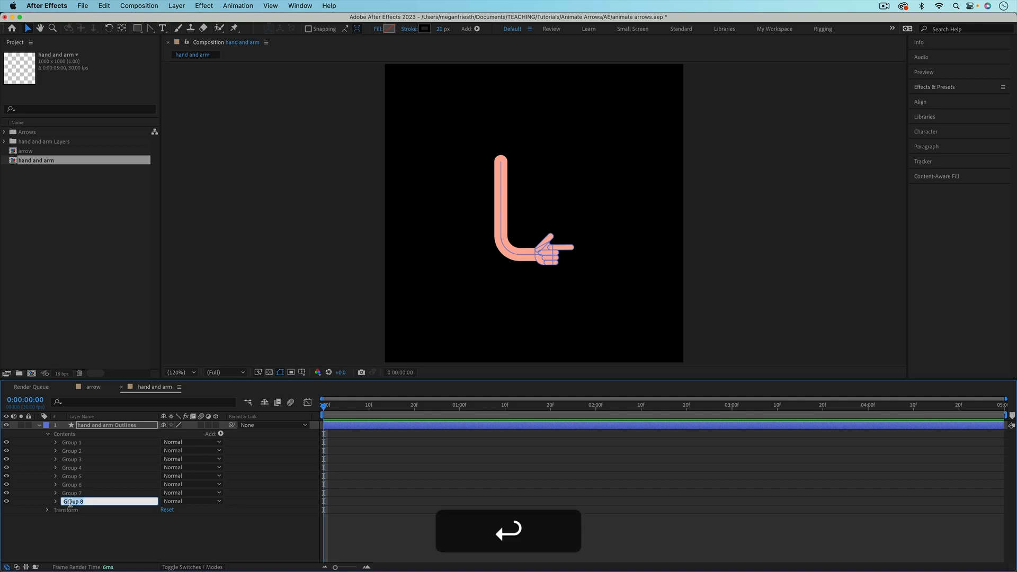
type("hand")
key("Return")
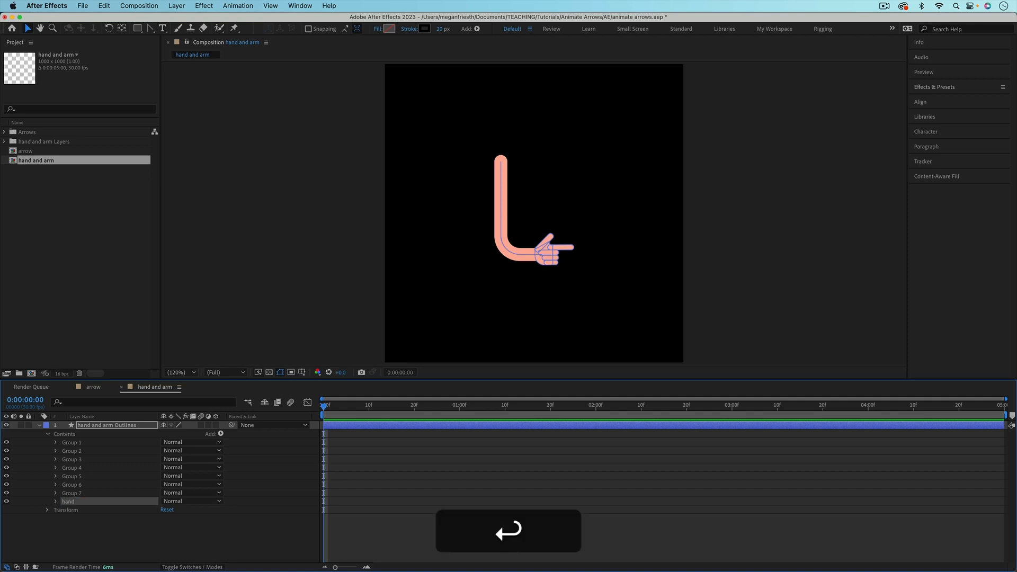
- Move Groups 1 to 6 into the hand group
left_click(74, 443)
left_click(78, 485, "shift")
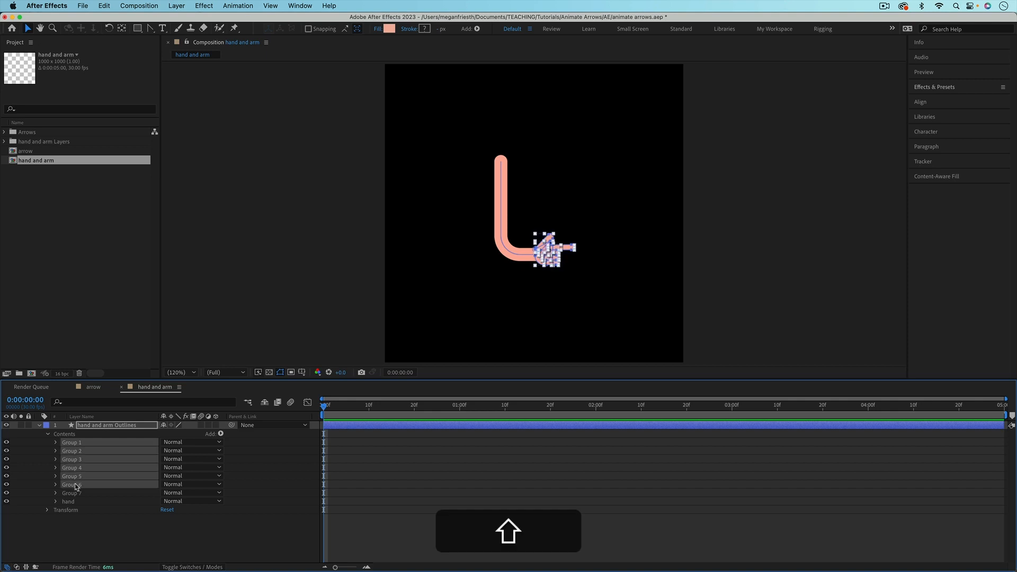
key("Delete")
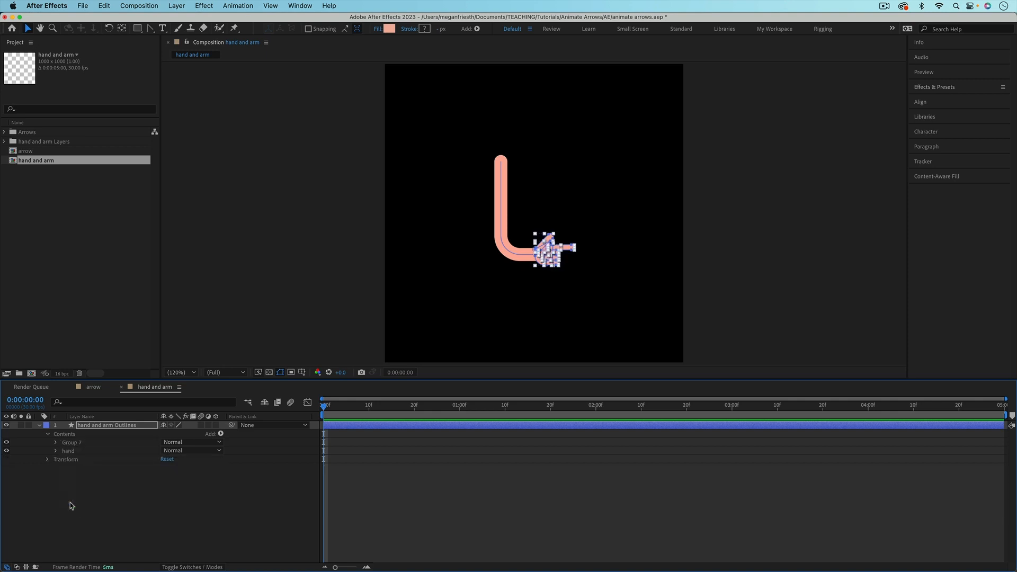
- Rename Group 7, which holds the arm stroke, as arm
left_click(74, 443)
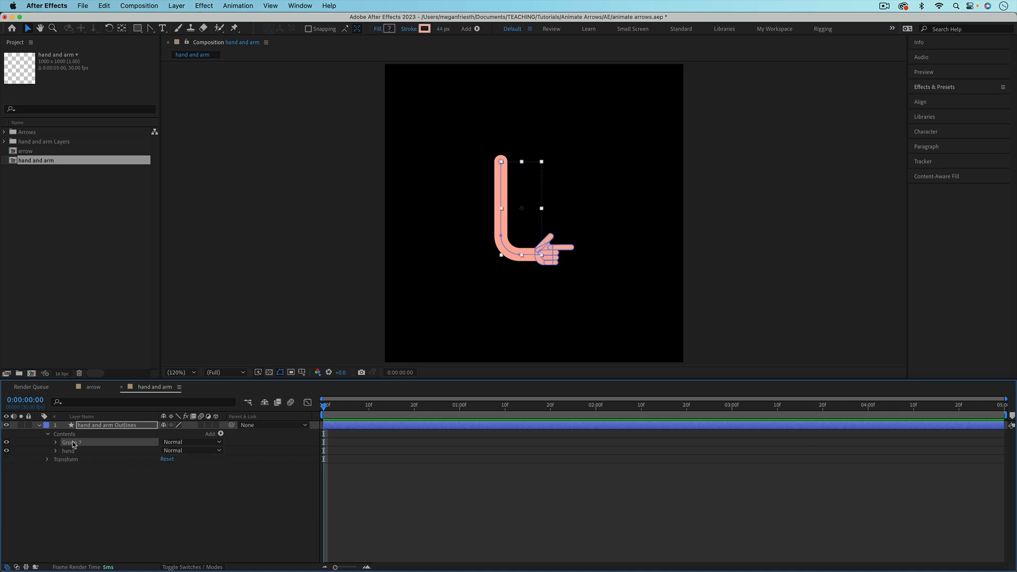
key("Return")
type("ar")
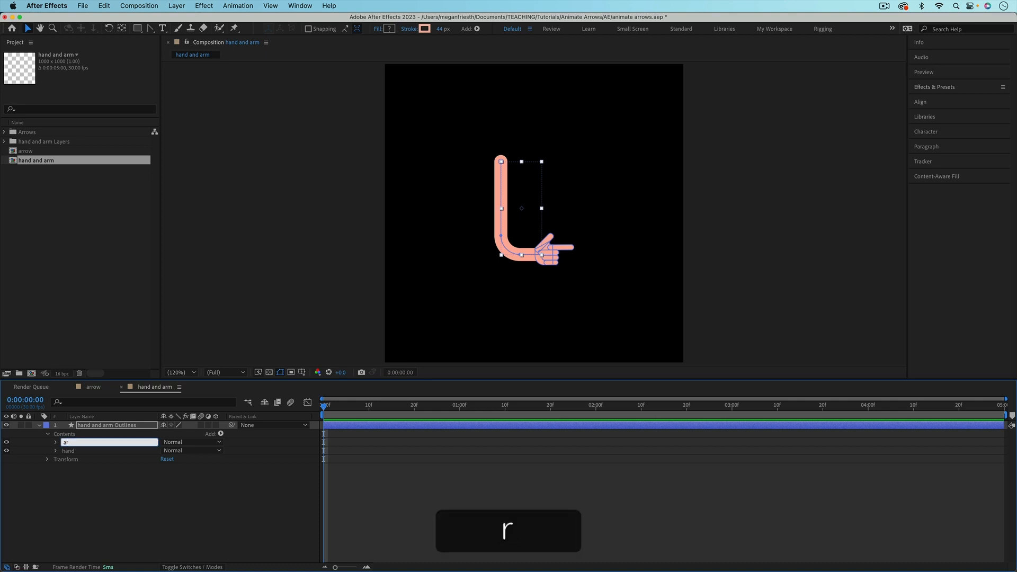
type("m")
key("Return")
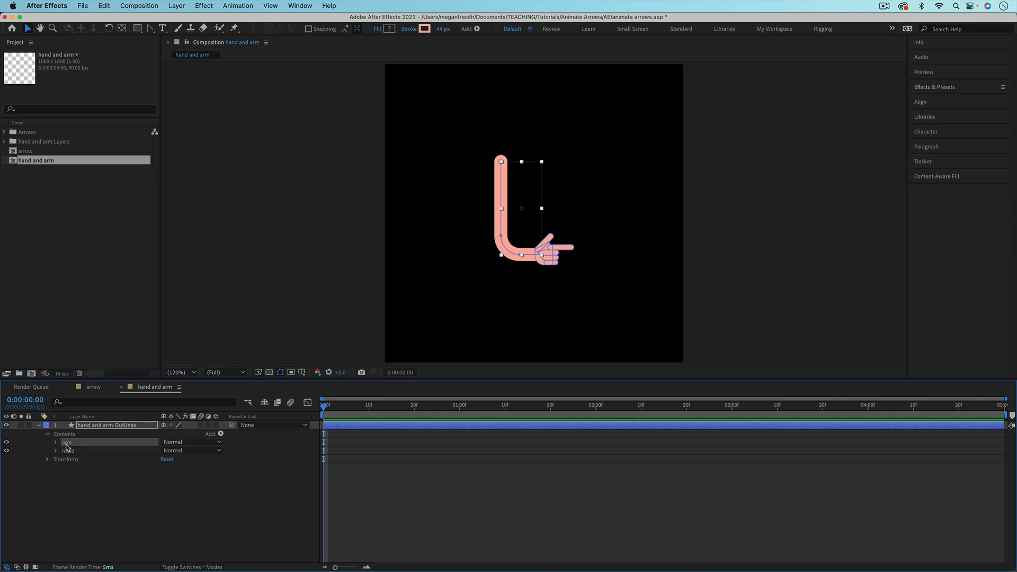
- Add Trim Paths to the arm group and reveal its properties
left_click(221, 434)
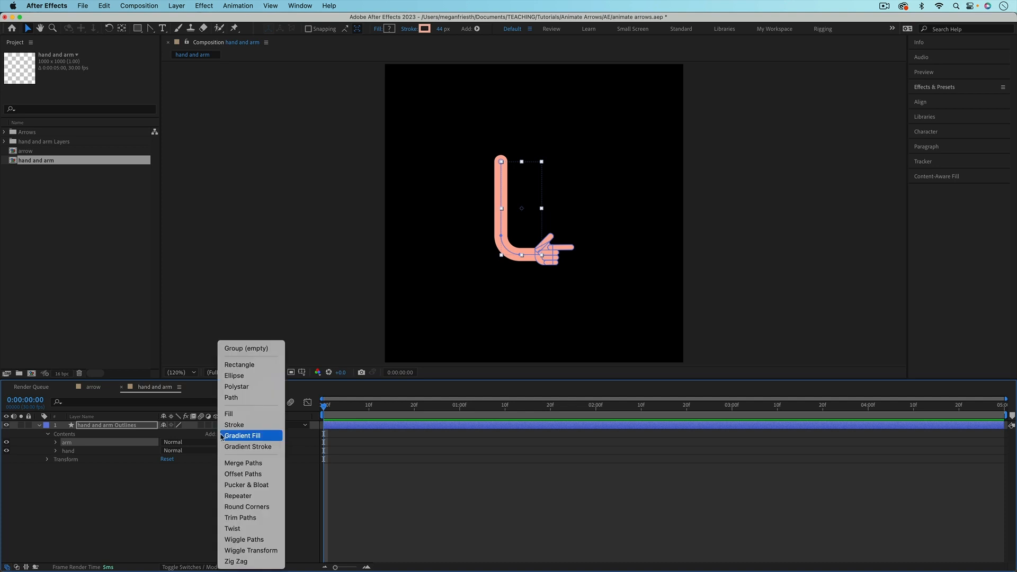
left_click(243, 516)
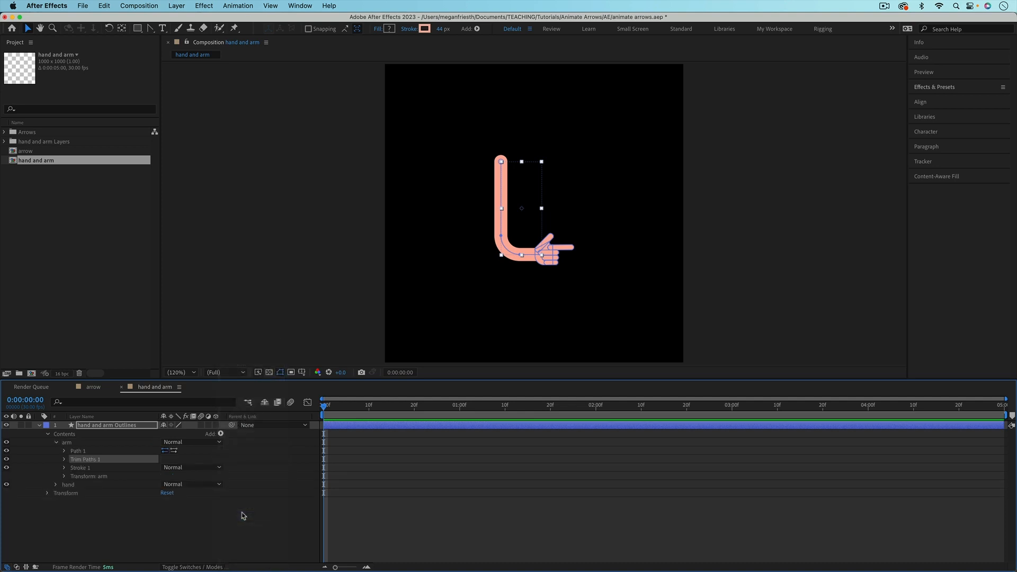
left_click(64, 459)
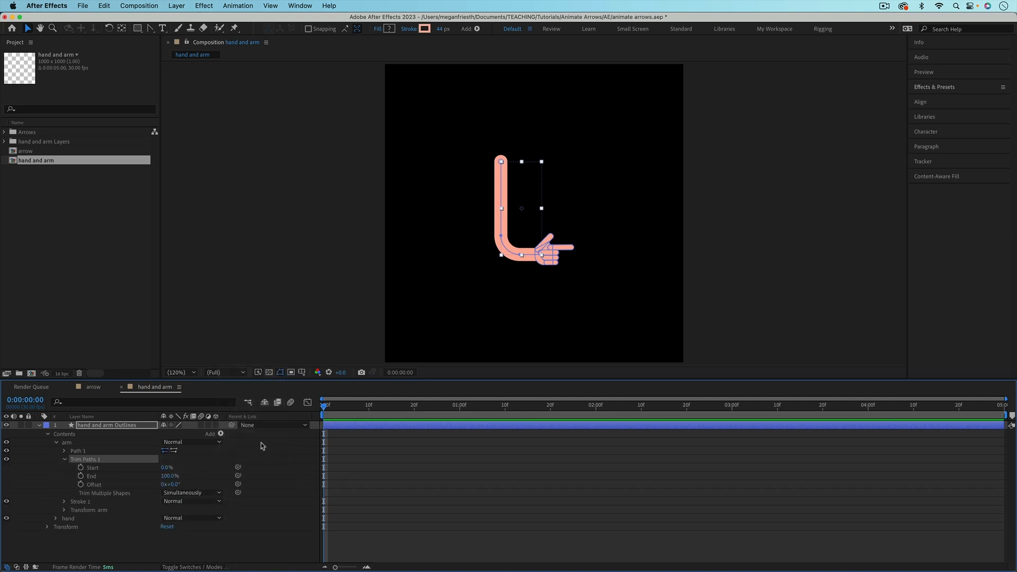
- Keyframe the arm's Trim Paths End at 100% on frame 20 and at 0% on the first frame
left_click(413, 411)
left_click(81, 476)
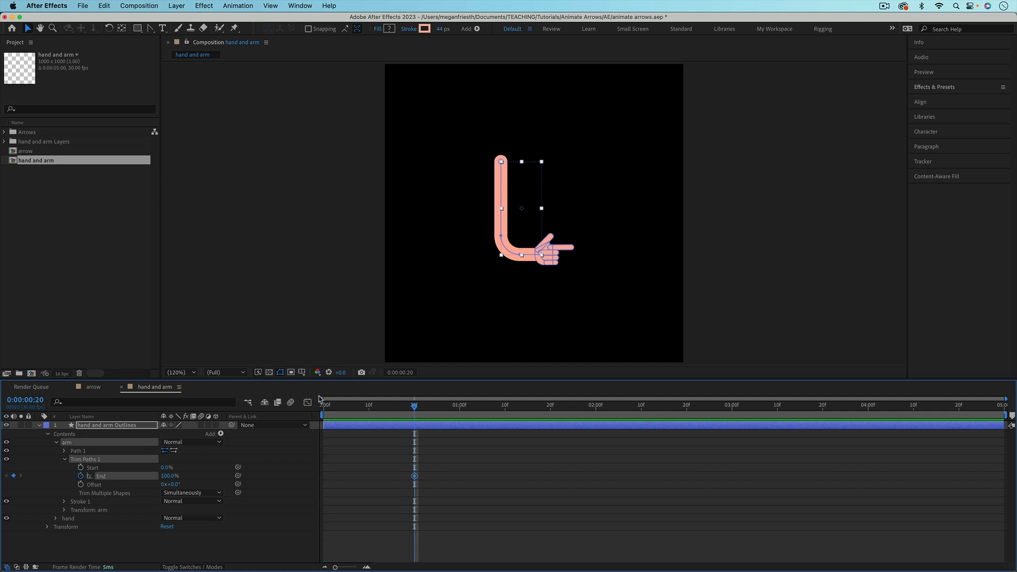
key("Home")
left_click(170, 476)
type("0")
key("Return")
mouse_move(324, 407)
left_mouse_down()
mouse_move(422, 412)
mouse_move(322, 411)
left_mouse_up()
- Collapse the arm group and reveal the hand group's transform properties
left_click(65, 459)
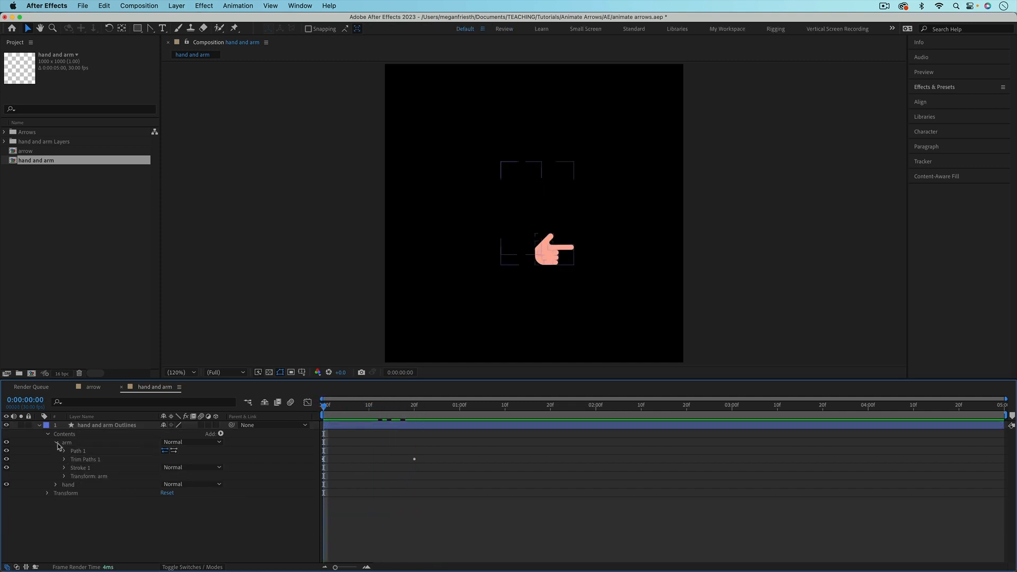
left_click(56, 443)
left_click(69, 451)
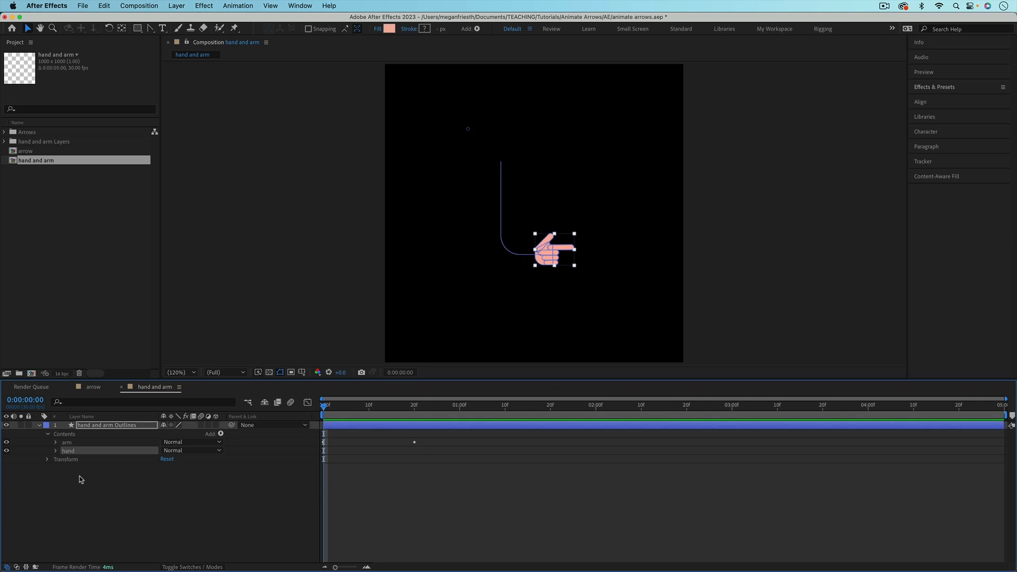
left_click(56, 452)
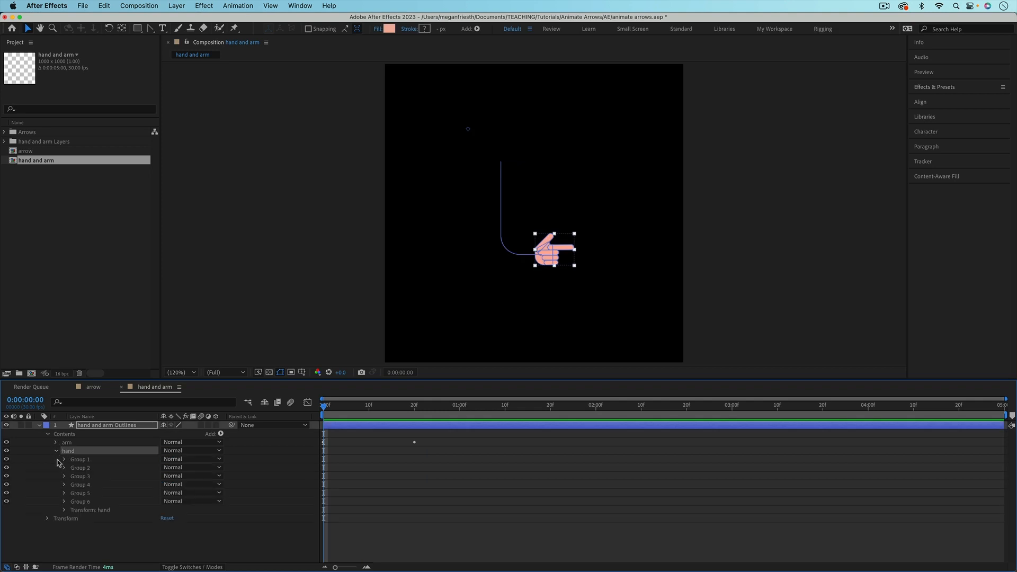
left_click(64, 510)
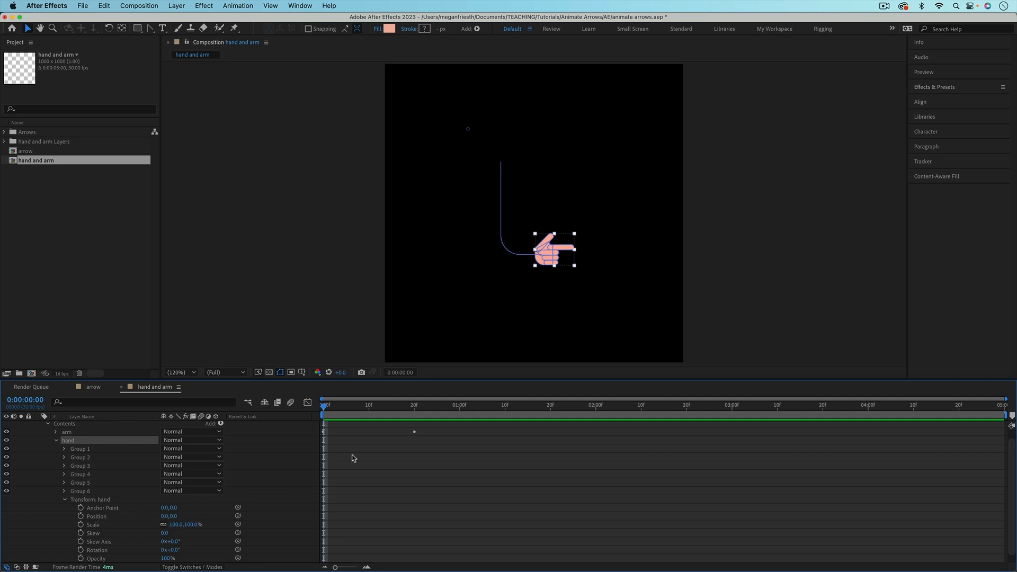
- In the arrow composition, reveal the arrow layer's expressions and copy the arrowhead's whole Position expression
left_click(99, 390)
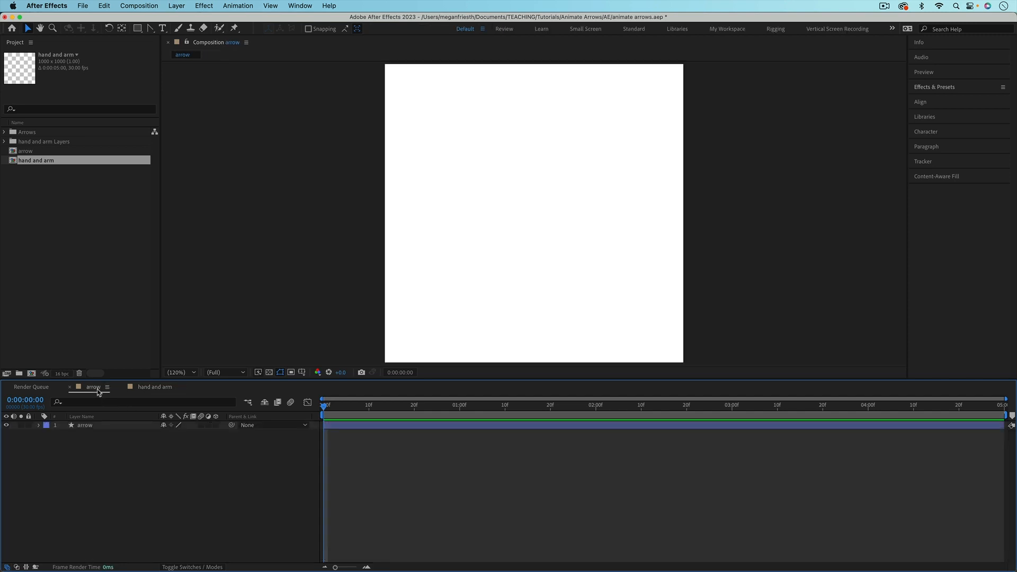
left_click(350, 426)
key("e")
key("e")
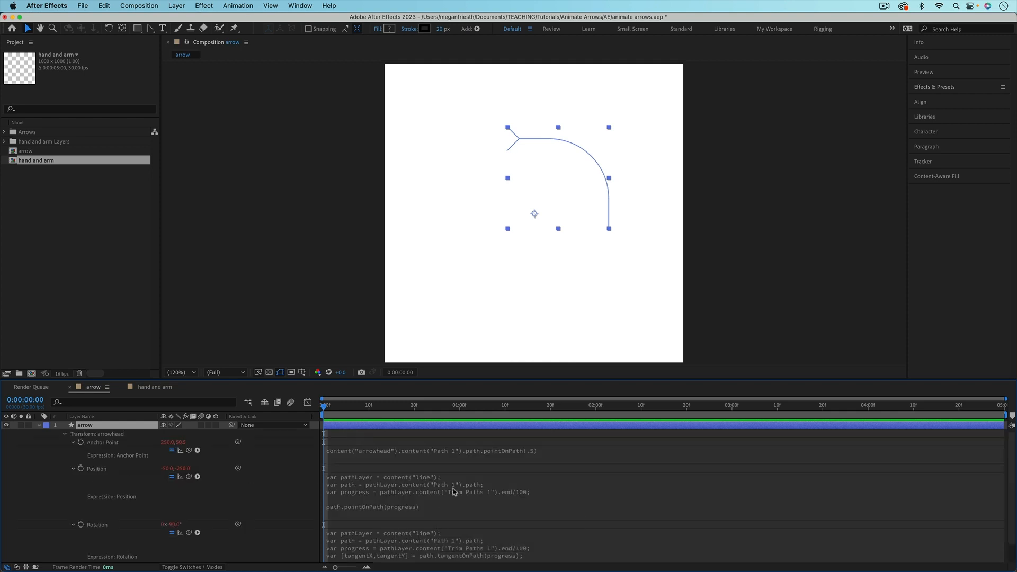
left_click(444, 486)
key("super+c")
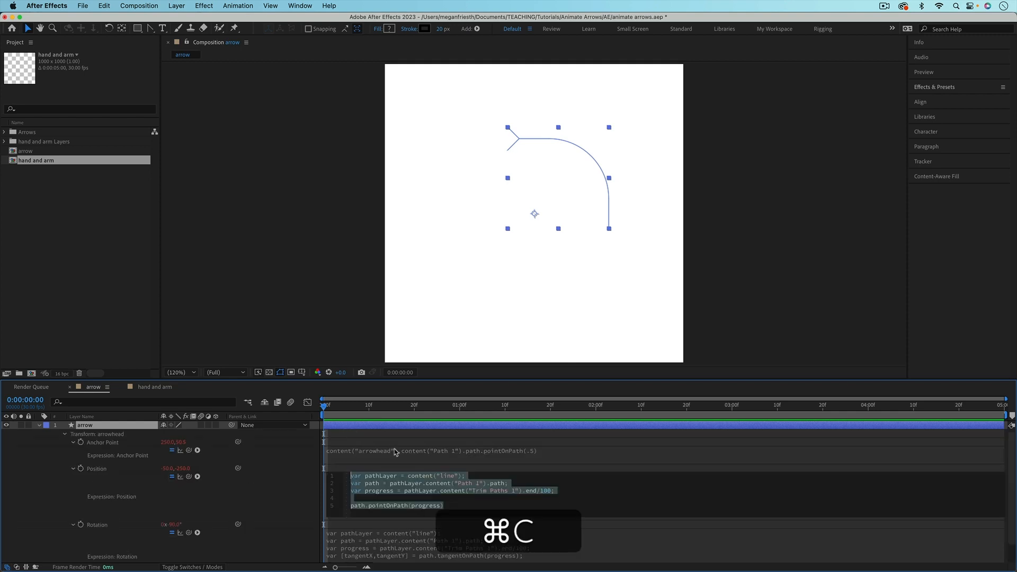
- In the hand and arm composition, add an expression to the hand group's Position and paste in the copied arrowhead expression
left_click(155, 386)
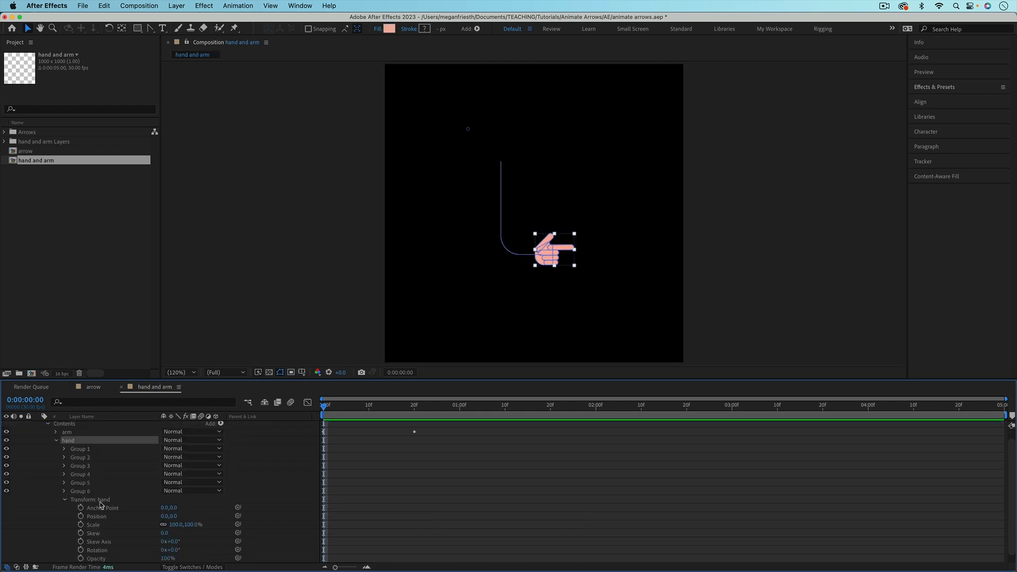
key("alt")
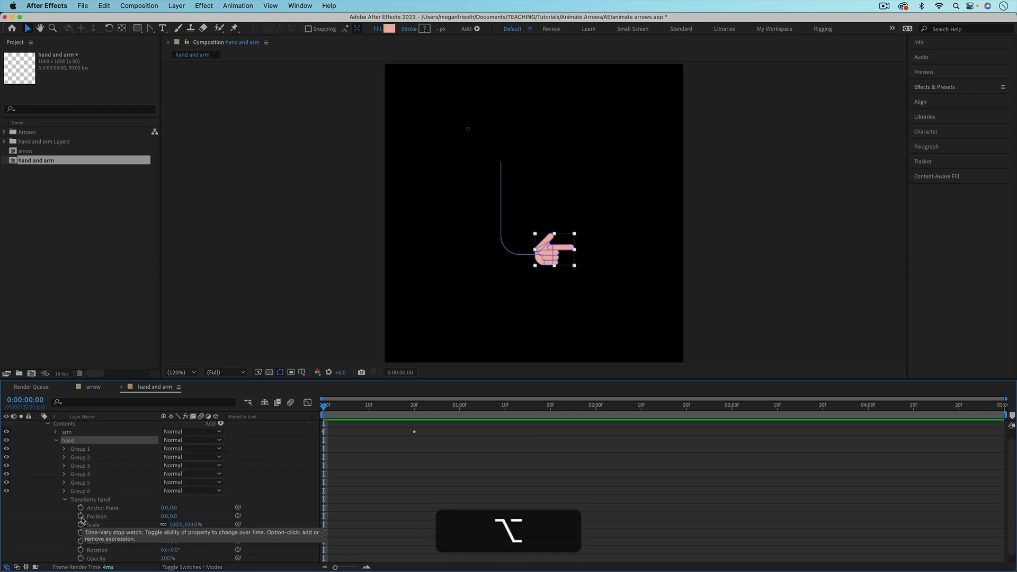
left_click(81, 517, "alt")
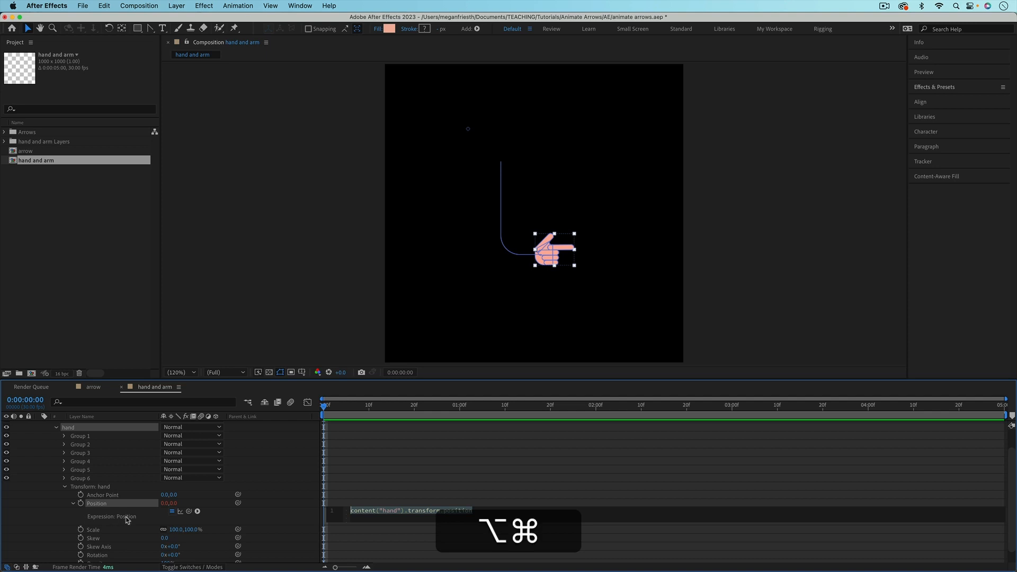
key("super+v")
left_click(384, 497)
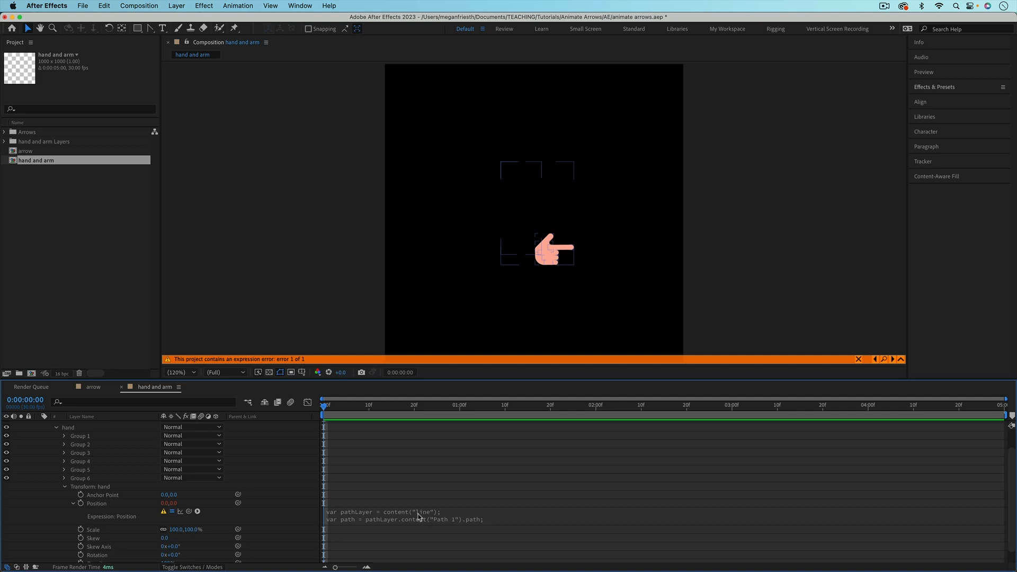
- Change the layer reference in the hand's Position expression to content("arm") and preview the animation
scroll(63, 470, "up", 2)
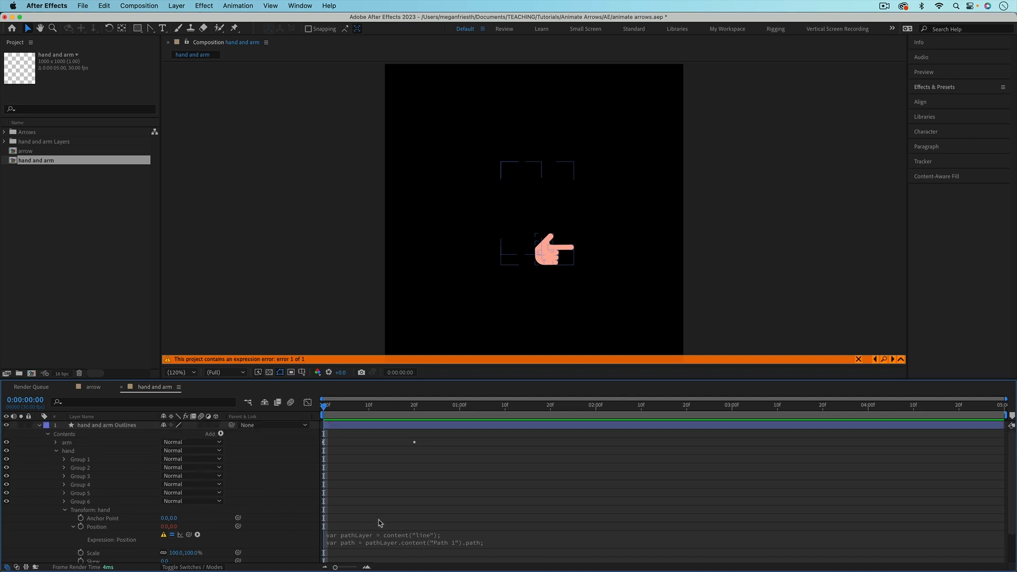
left_click(417, 540)
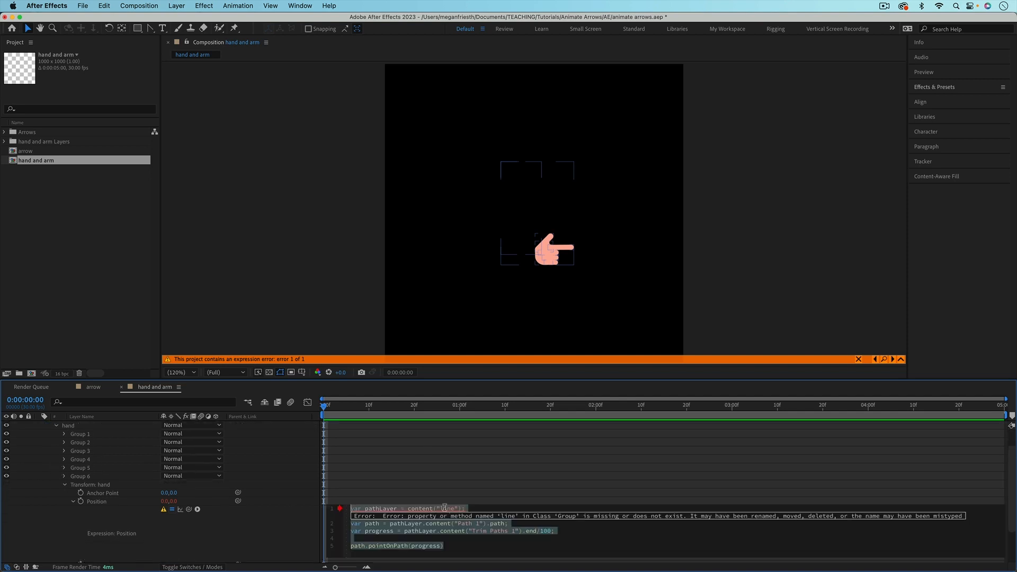
double_click(445, 509)
type("arm")
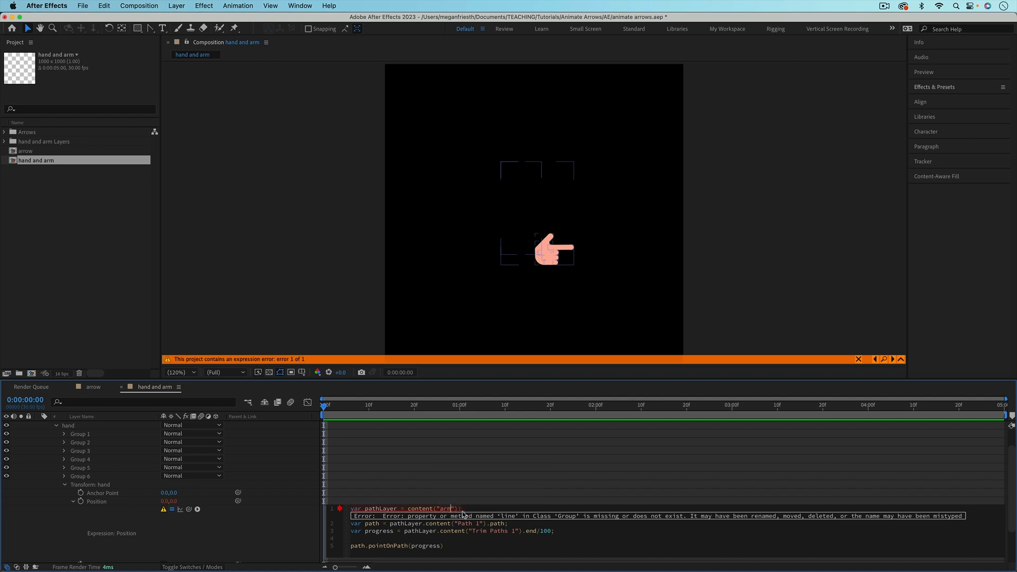
left_click(454, 487)
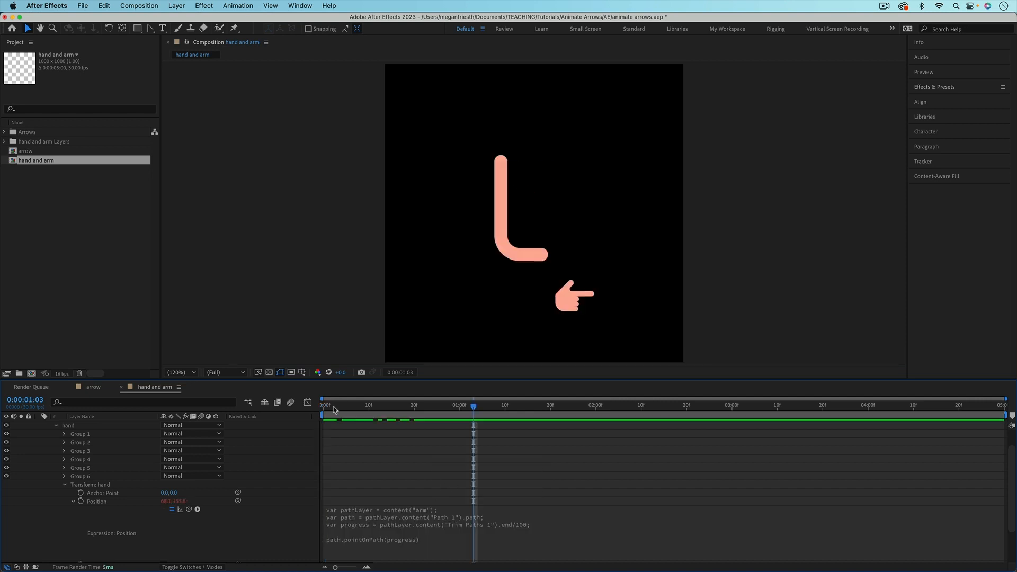
key("space")
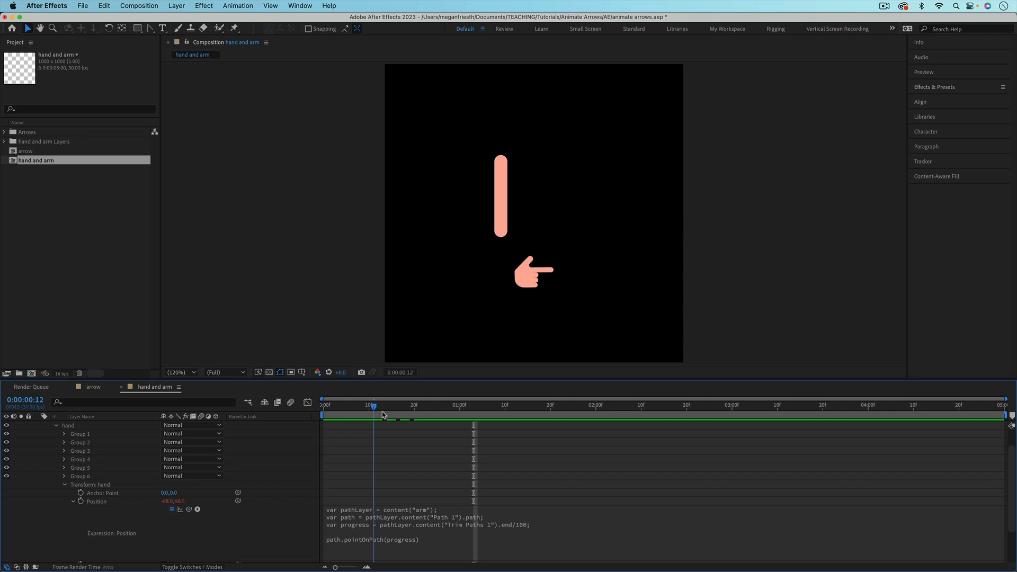
key("space")
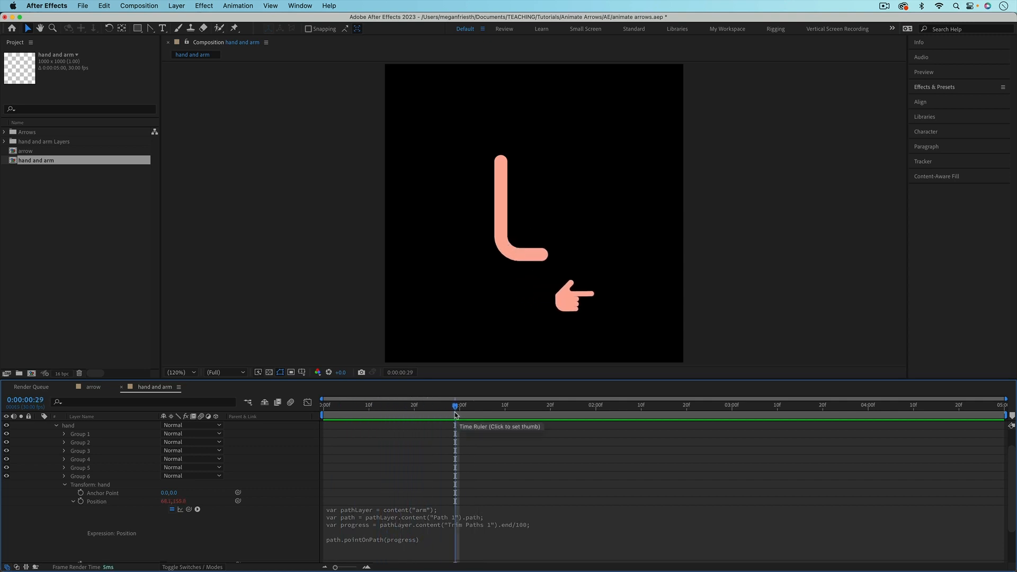
- Check the arrowhead's Anchor Point in the arrow composition, and compare it with the hand group's anchor on the first frame
left_click(95, 387)
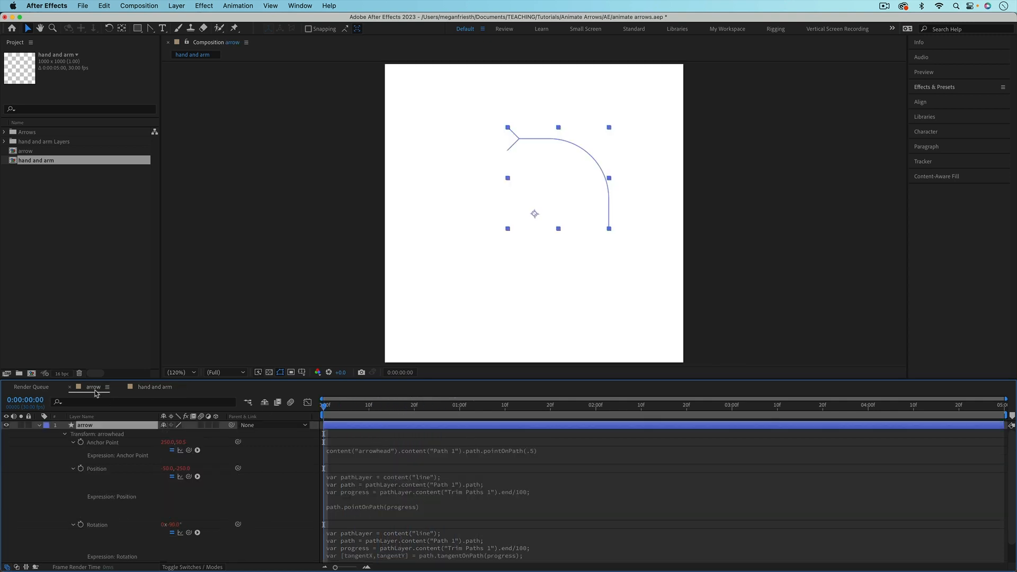
left_click(104, 443)
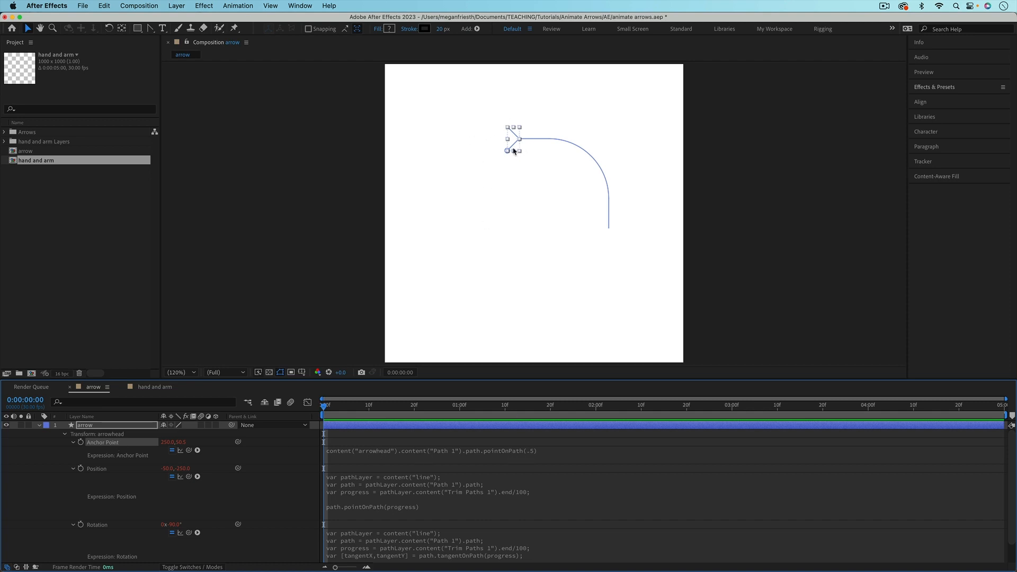
left_click(169, 388)
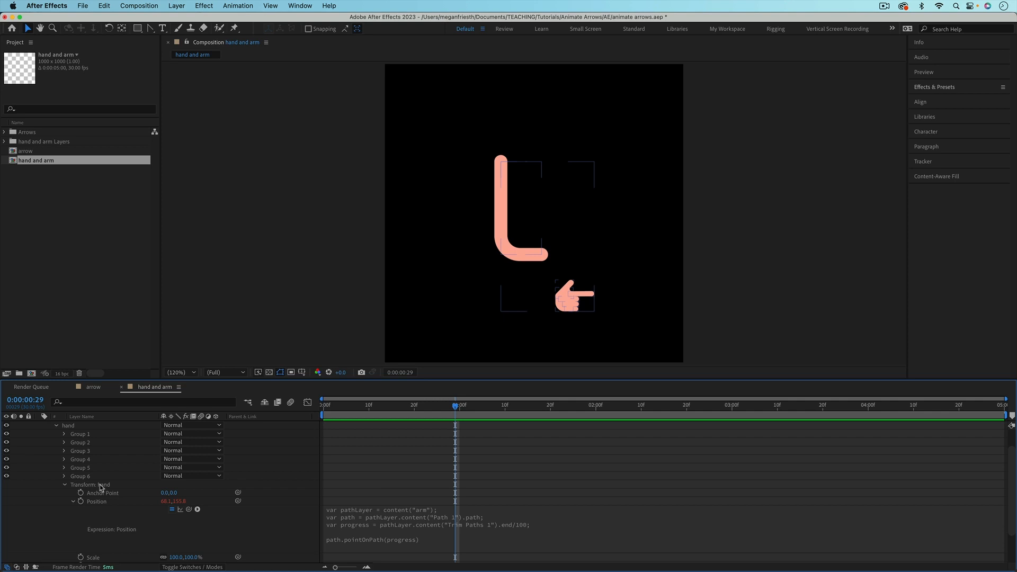
left_click(101, 485)
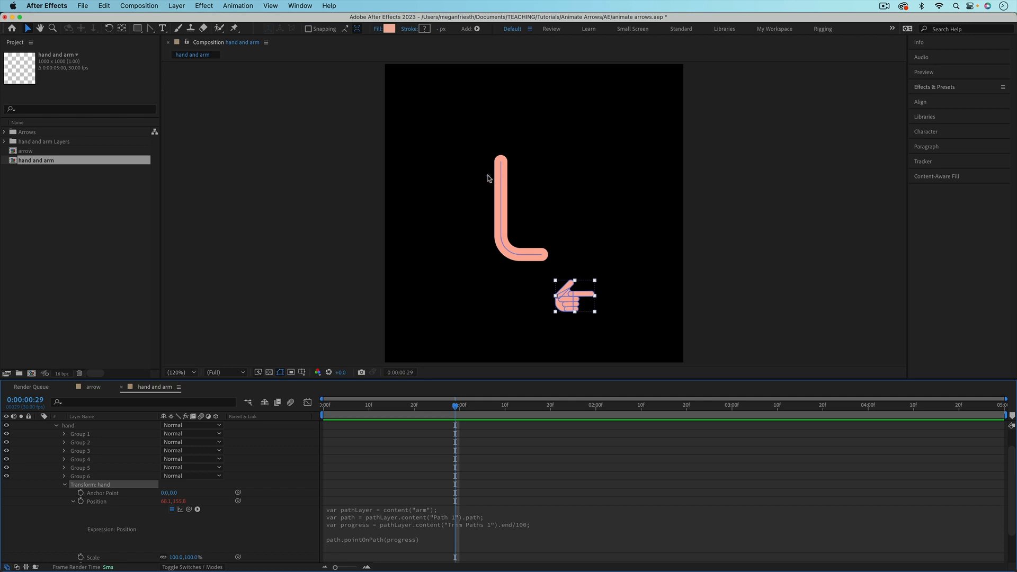
key("Home")
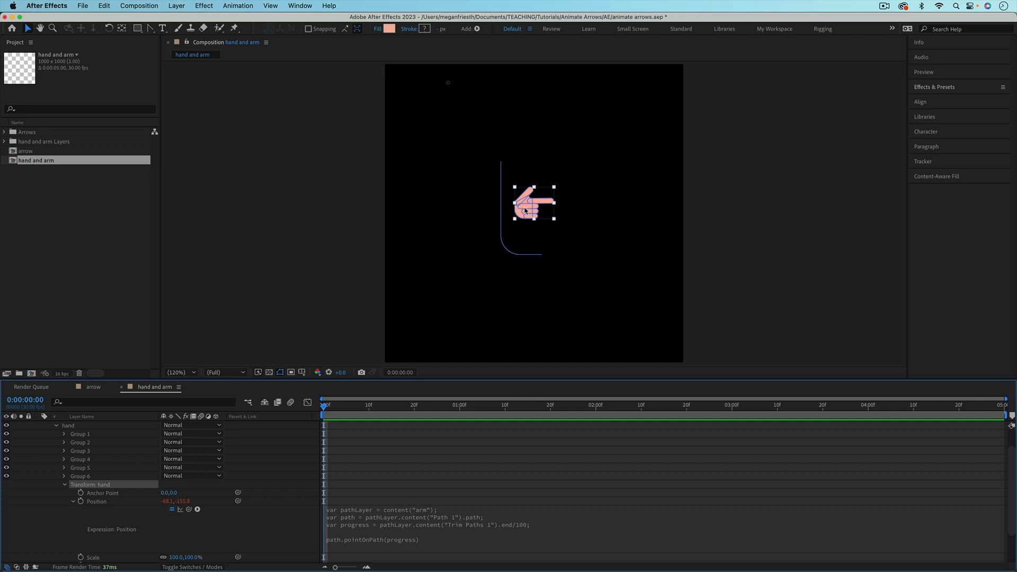
- Select Group 1 through Group 6 inside the hand group and move them closer to the hand group's anchor point
left_click(77, 434)
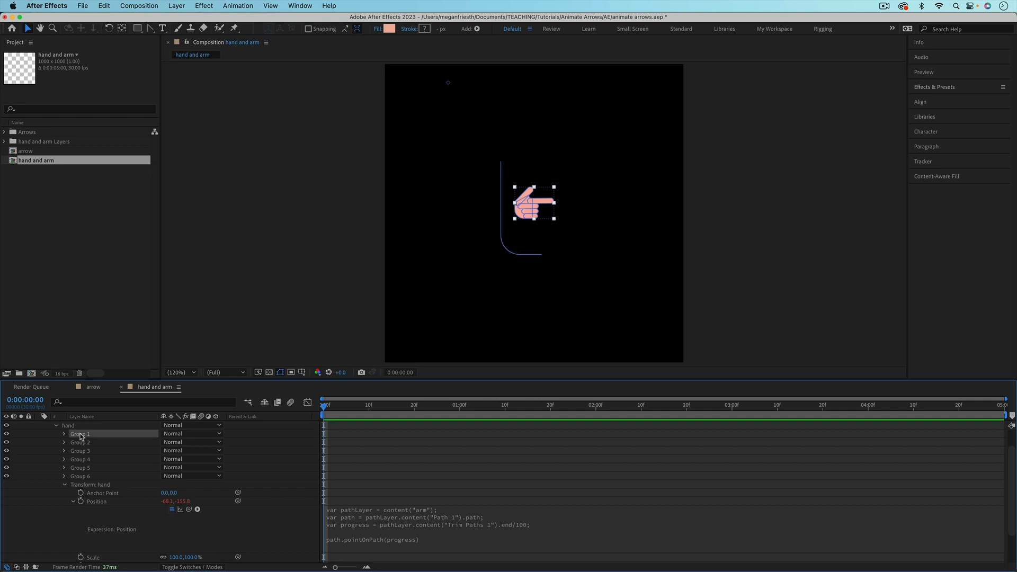
left_click(91, 478, "shift")
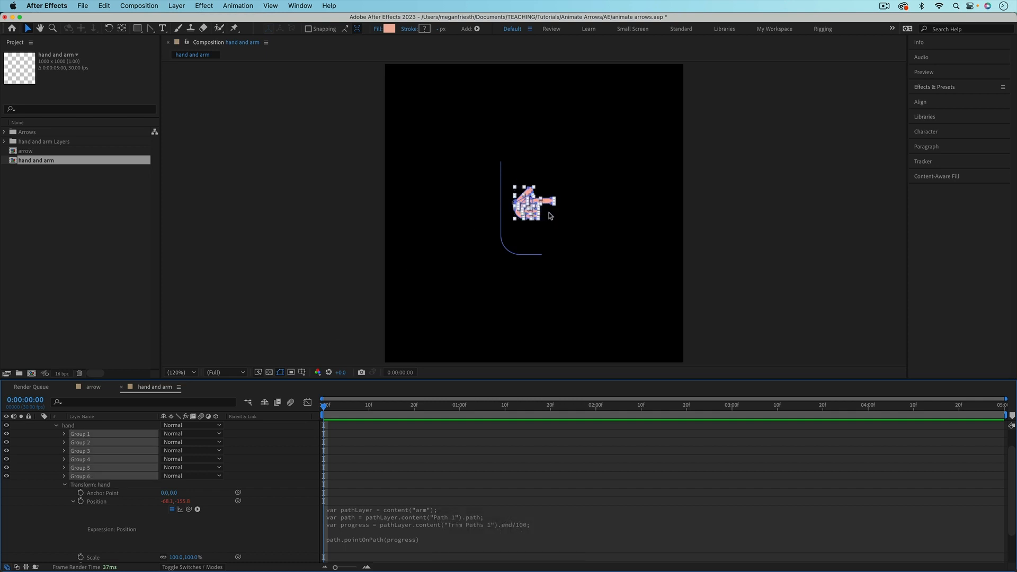
scroll(550, 215, "up", 4)
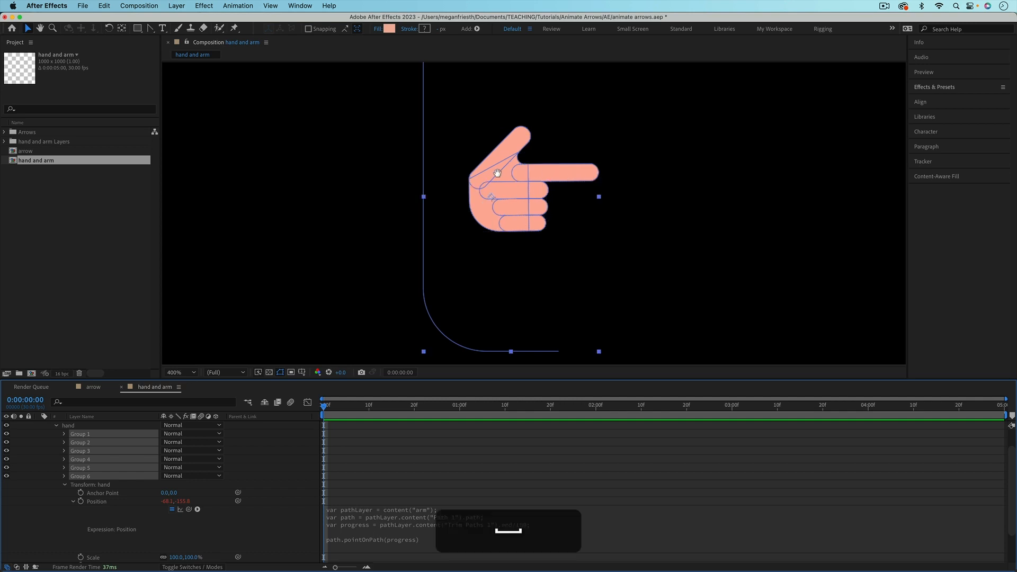
left_click_drag(542, 192, 508, 286)
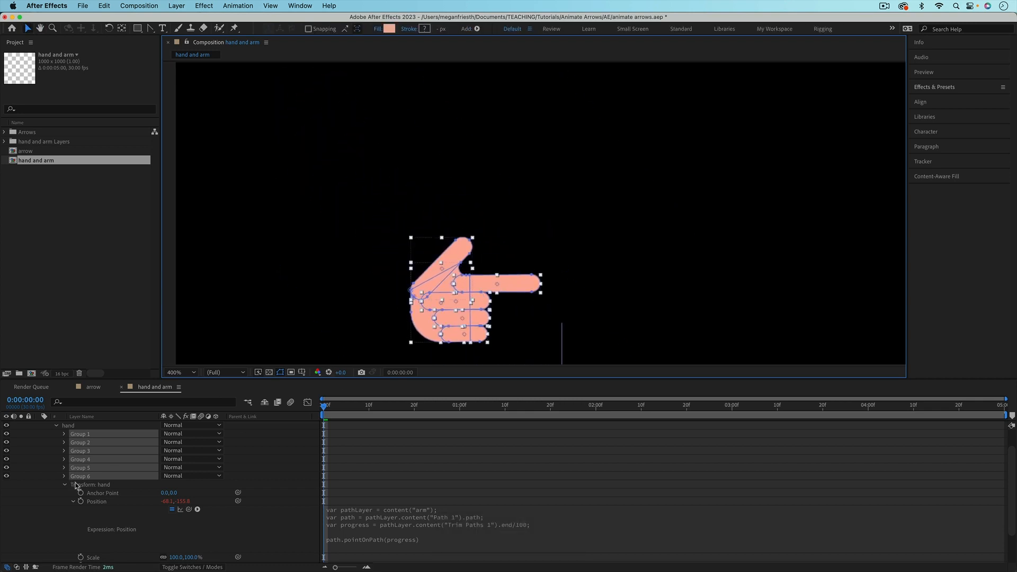
left_click(91, 486)
key("comma")
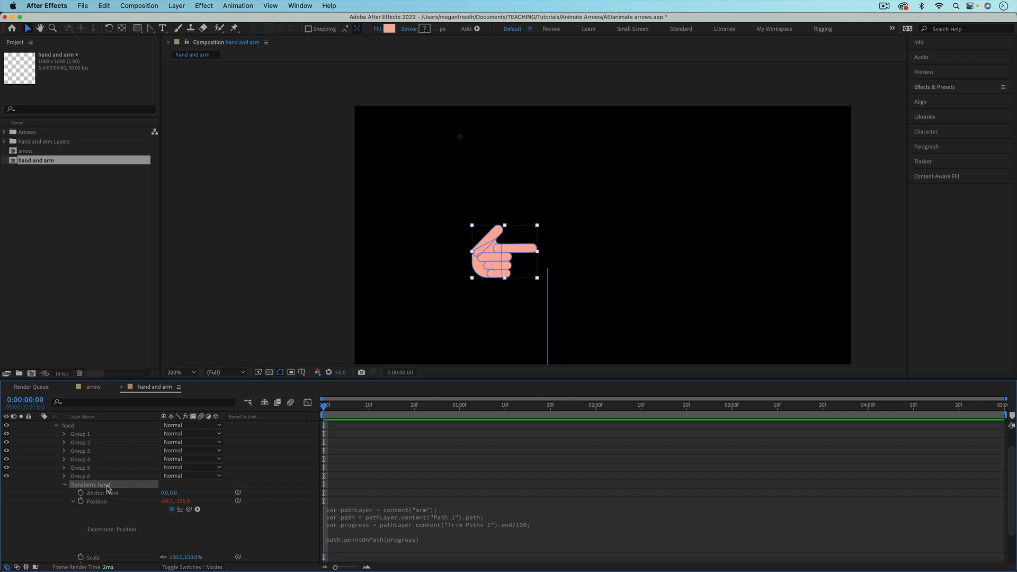
- Show the rulers and place a vertical and a horizontal guide crossing at the hand group's anchor point
left_click(80, 434)
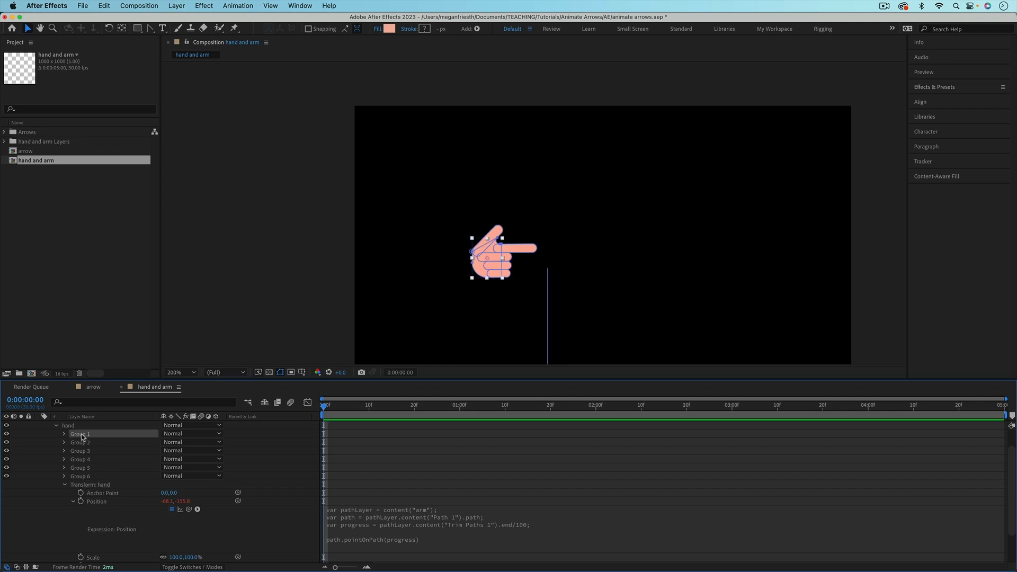
left_click(85, 476, "shift")
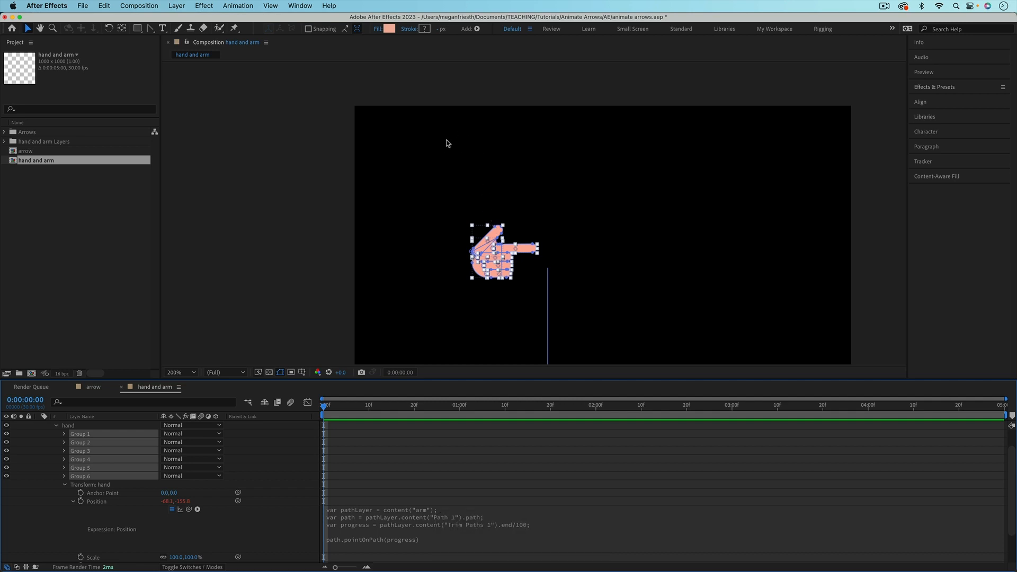
left_click(97, 485)
key("super")
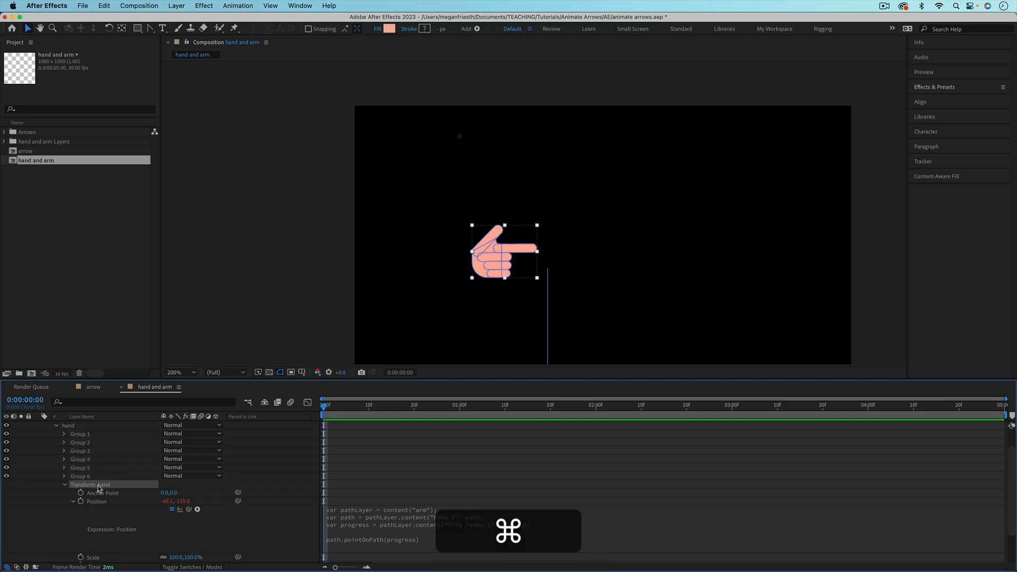
key("super+r")
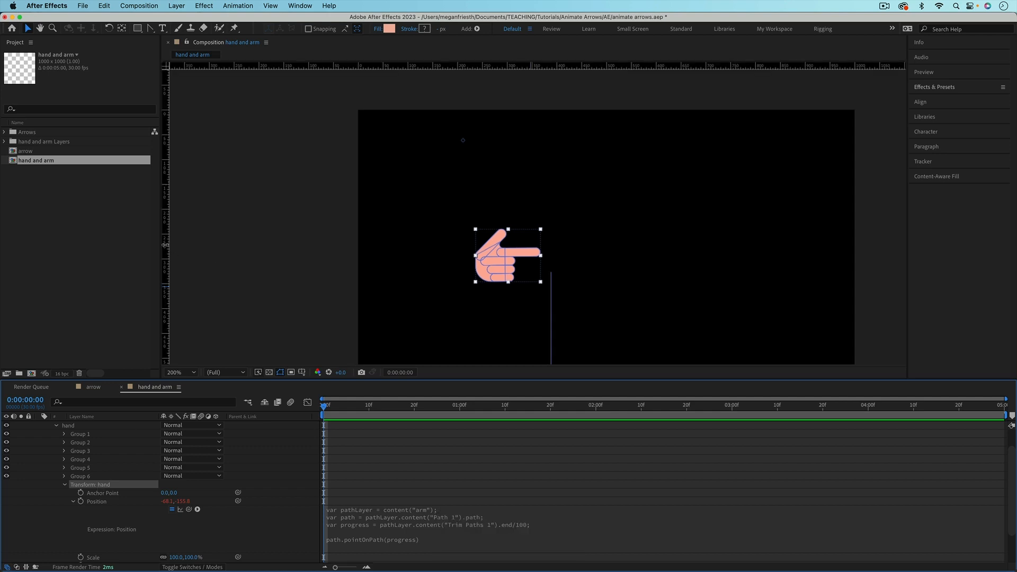
left_click_drag(165, 245, 463, 241)
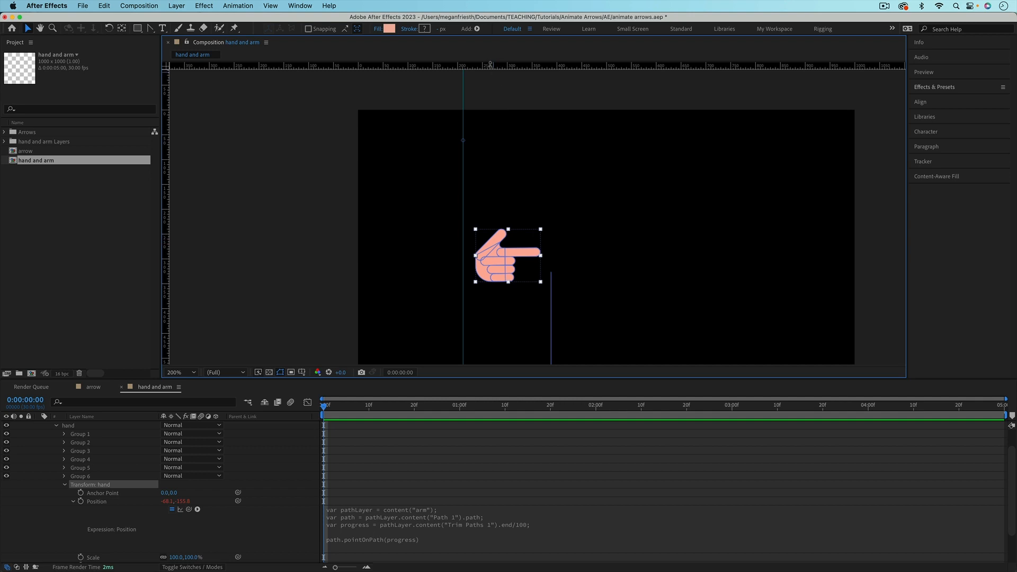
left_click_drag(490, 66, 488, 139)
key("comma")
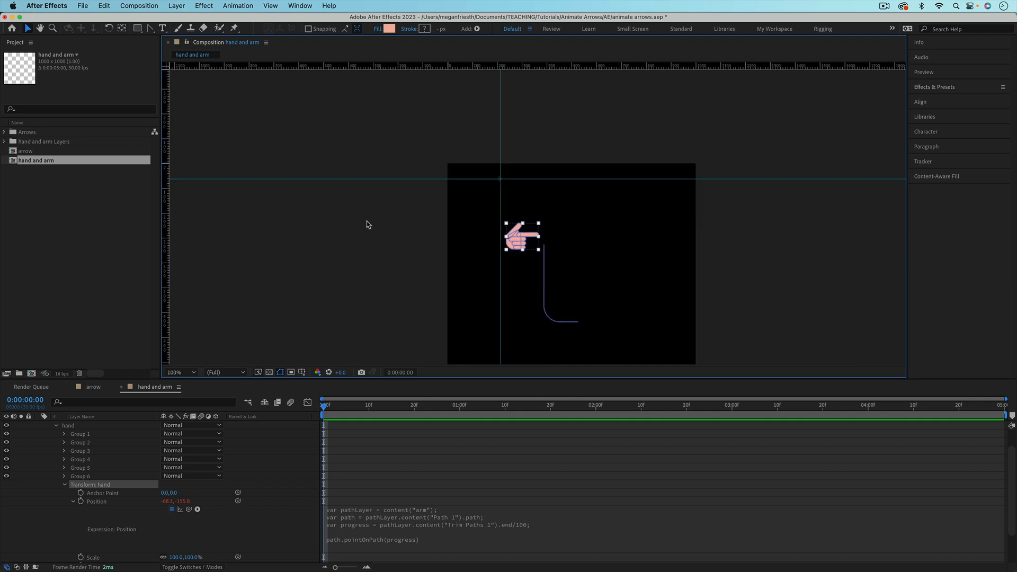
- Select the hand's six subgroups and move them together so the palm sits on the intersection of the guides
left_click(84, 435)
left_click(85, 476, "shift")
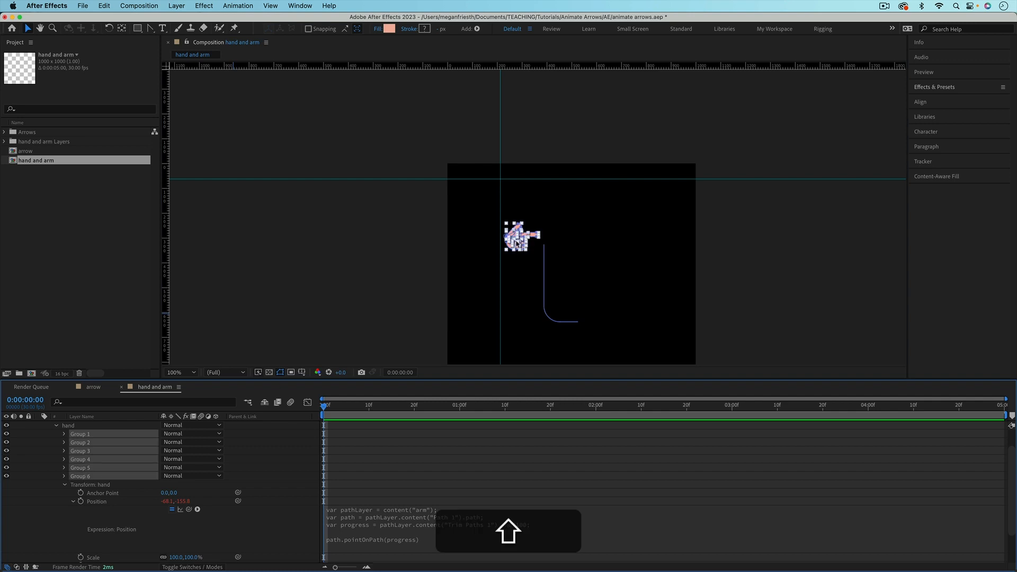
scroll(516, 241, "up", 3)
scroll(516, 240, "down", 1)
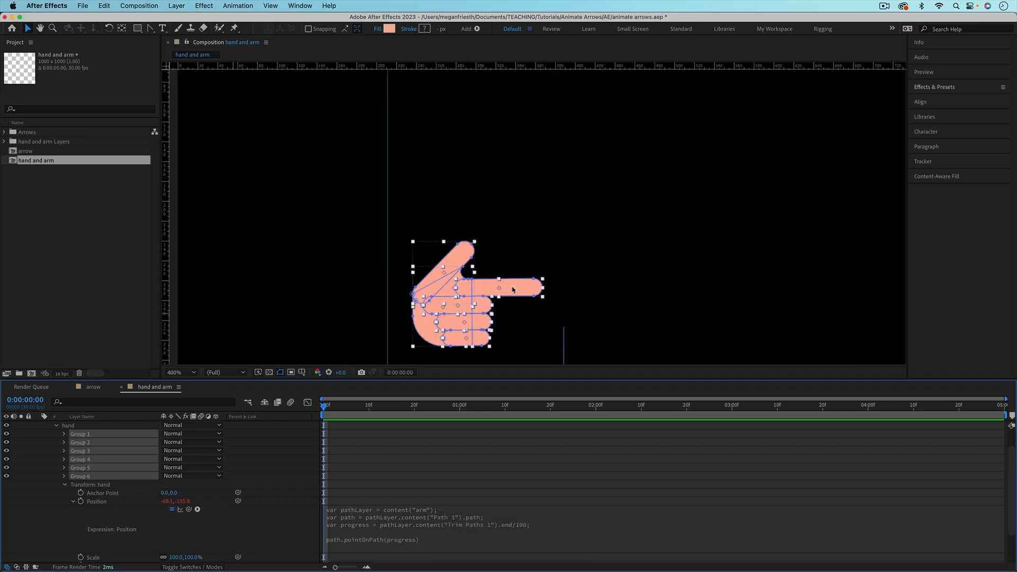
left_click_drag(514, 288, 442, 128)
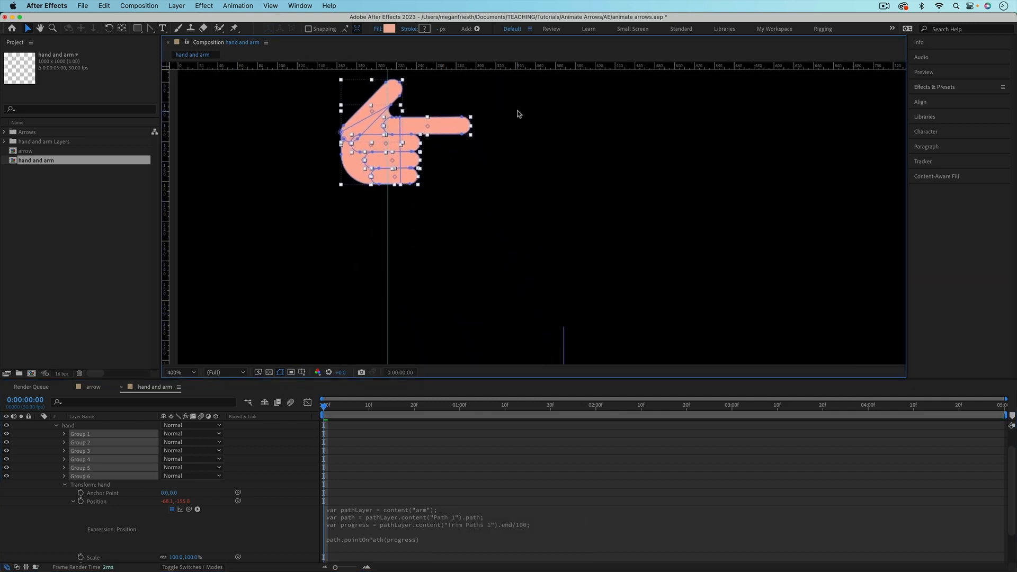
left_click_drag(519, 113, 519, 250)
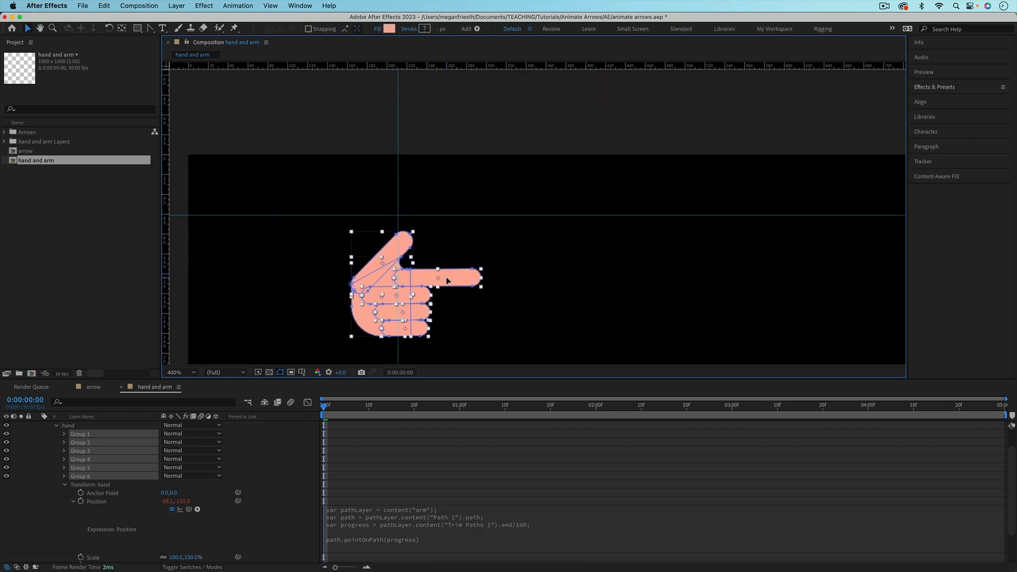
left_click_drag(447, 280, 465, 197)
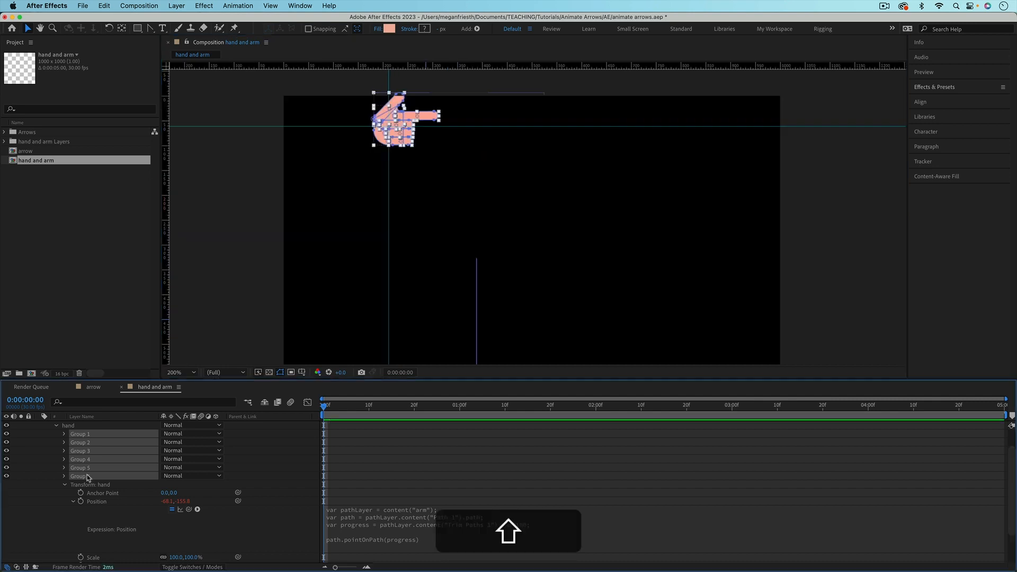
- Check the hand group's anchor placement against the guides, and clear all guides from the composition
left_click(385, 446)
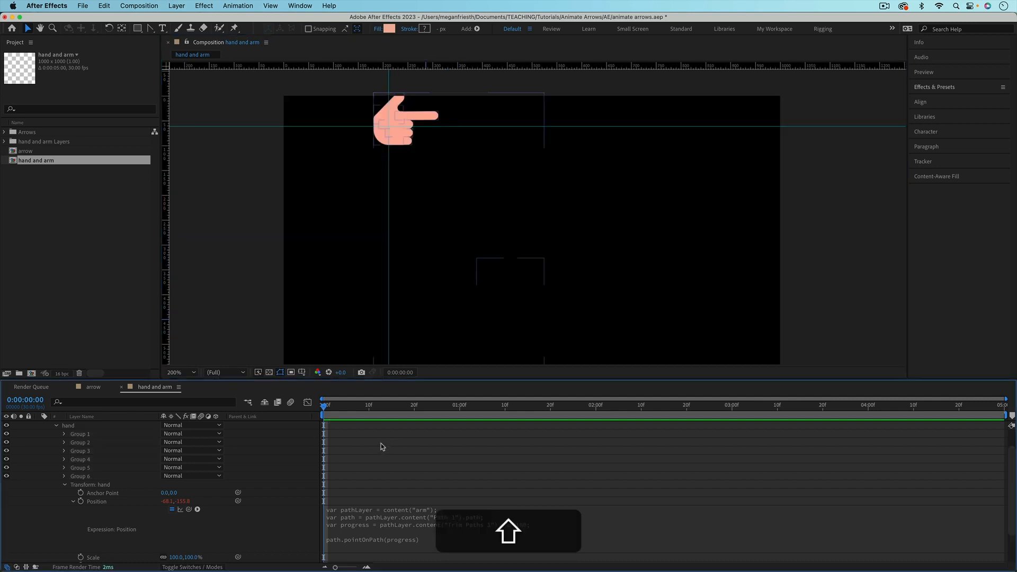
left_click(71, 425)
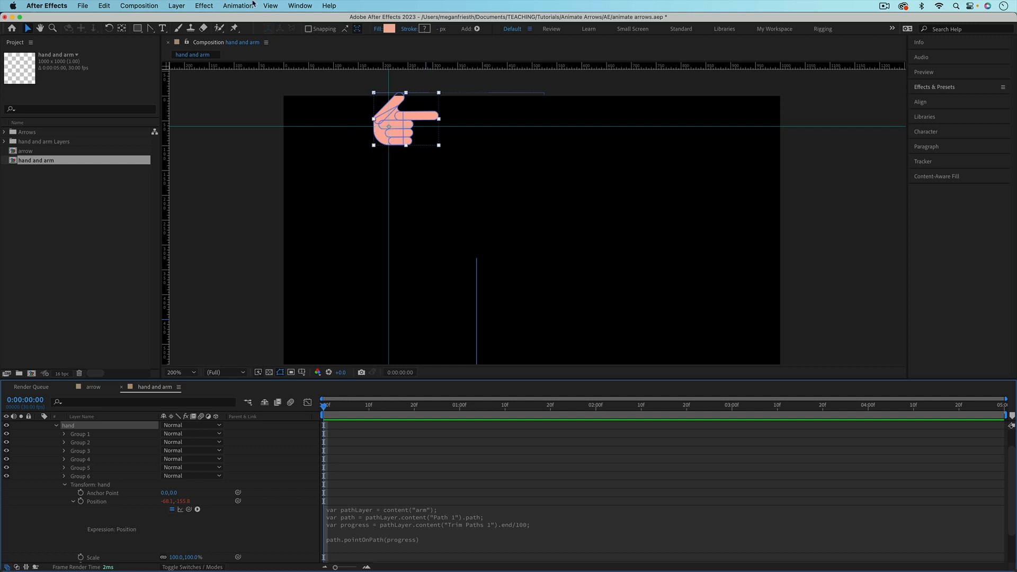
left_click(273, 6)
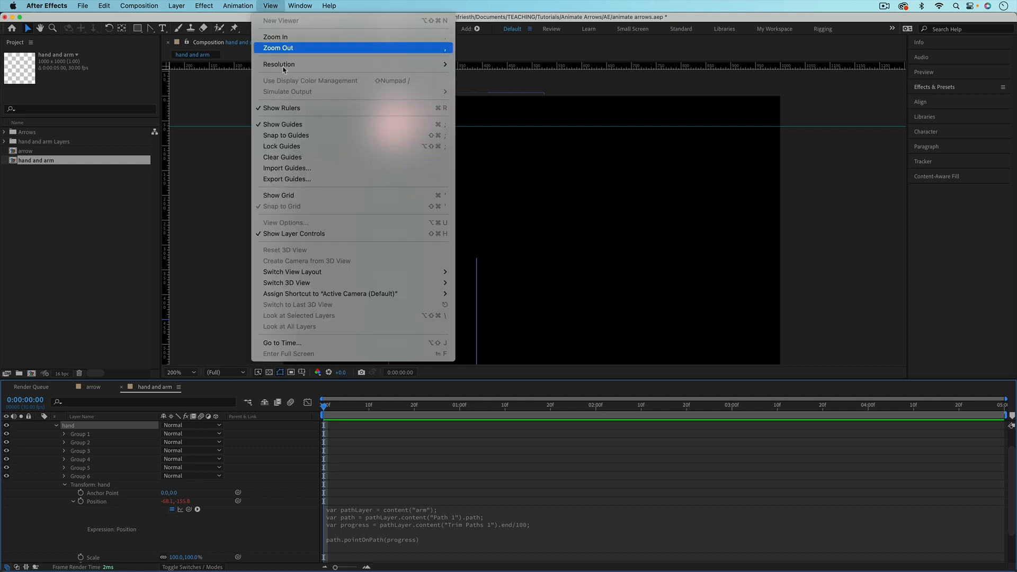
left_click(282, 157)
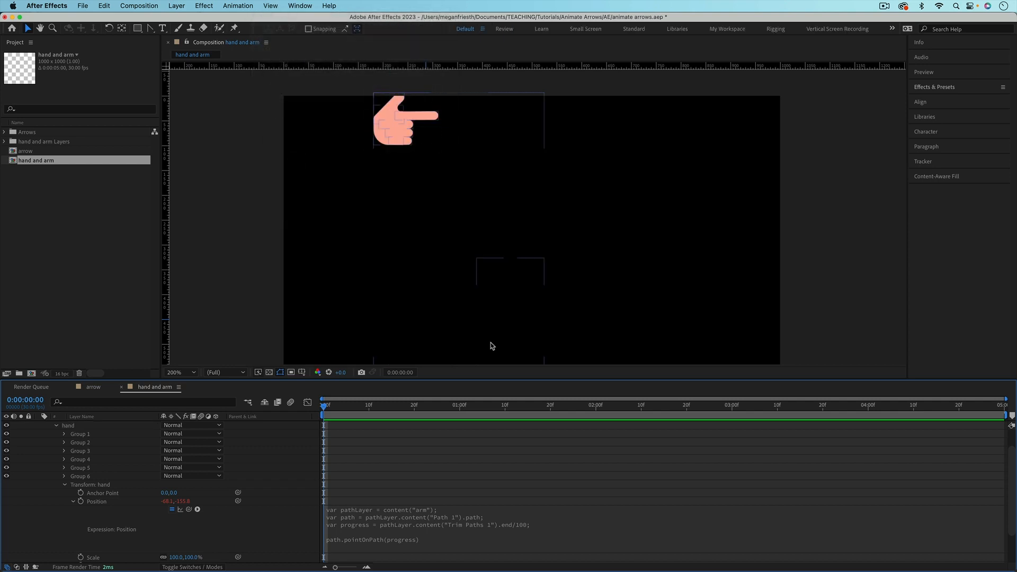
- Expand the arm group and reveal its transform properties
left_click(63, 426)
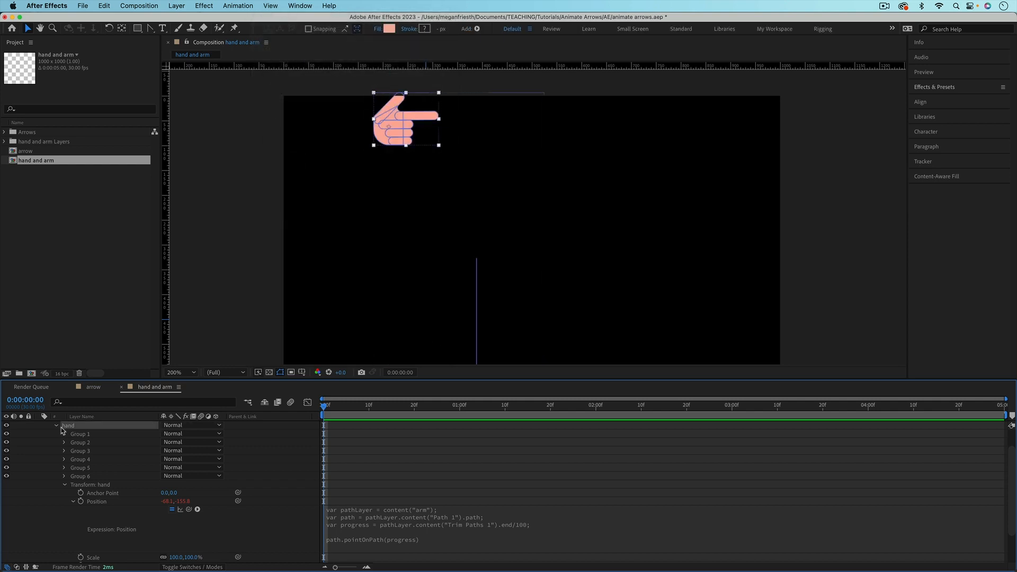
scroll(62, 443, "up", 3)
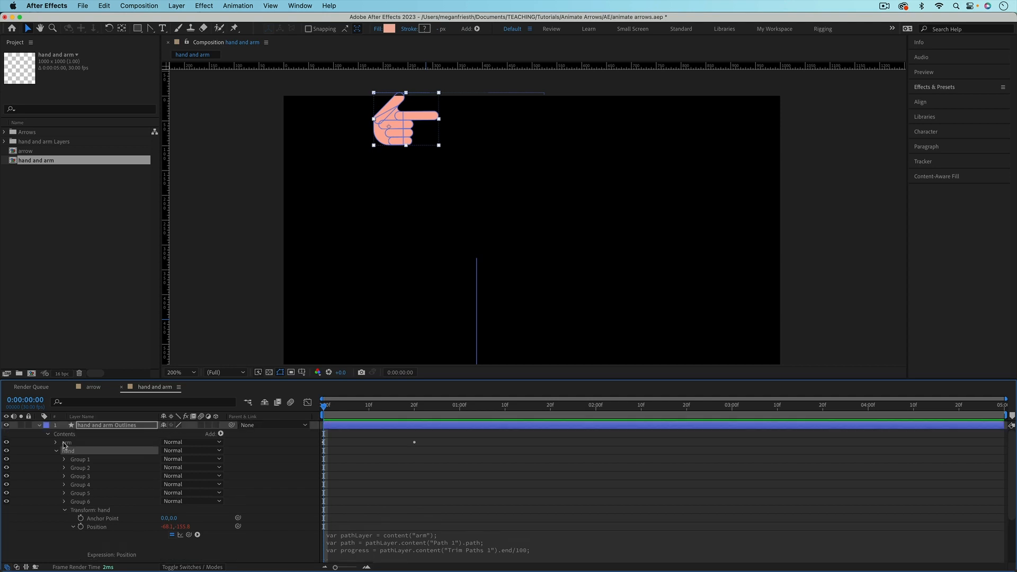
left_click(56, 442)
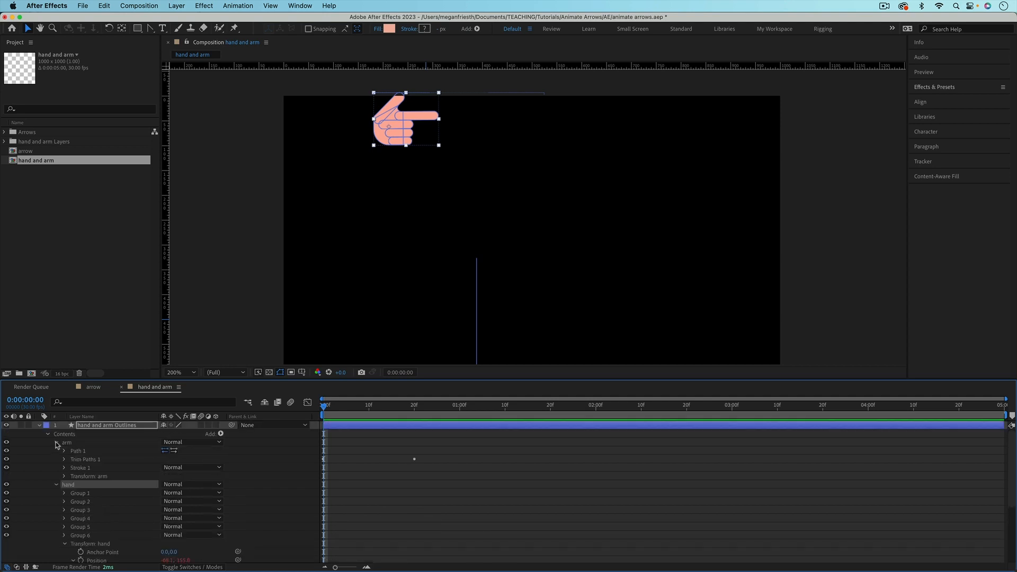
left_click(65, 476)
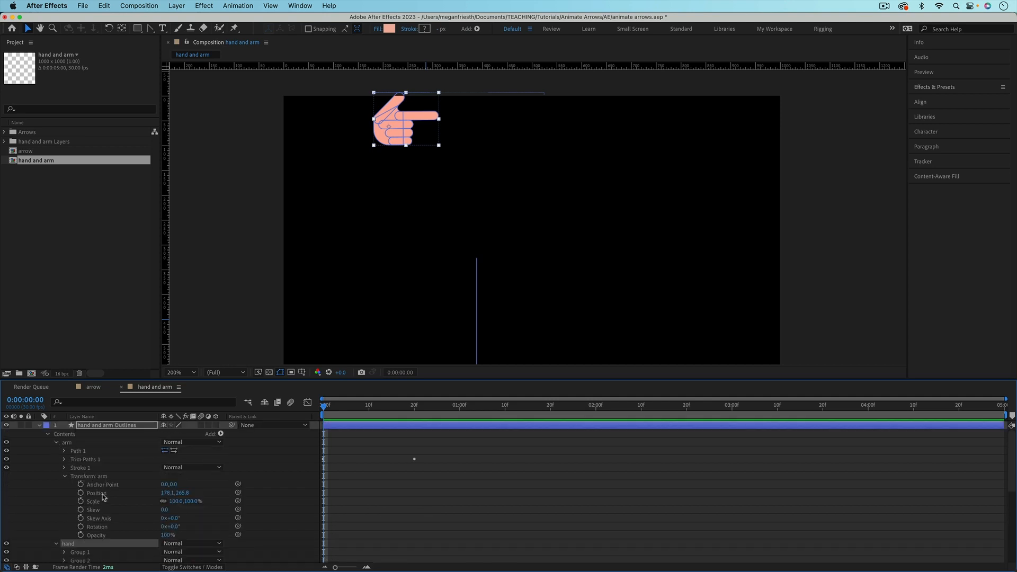
- Set the arm group's transform position to 0, 0 and select the hand and arm layer
left_click(164, 493)
type("0")
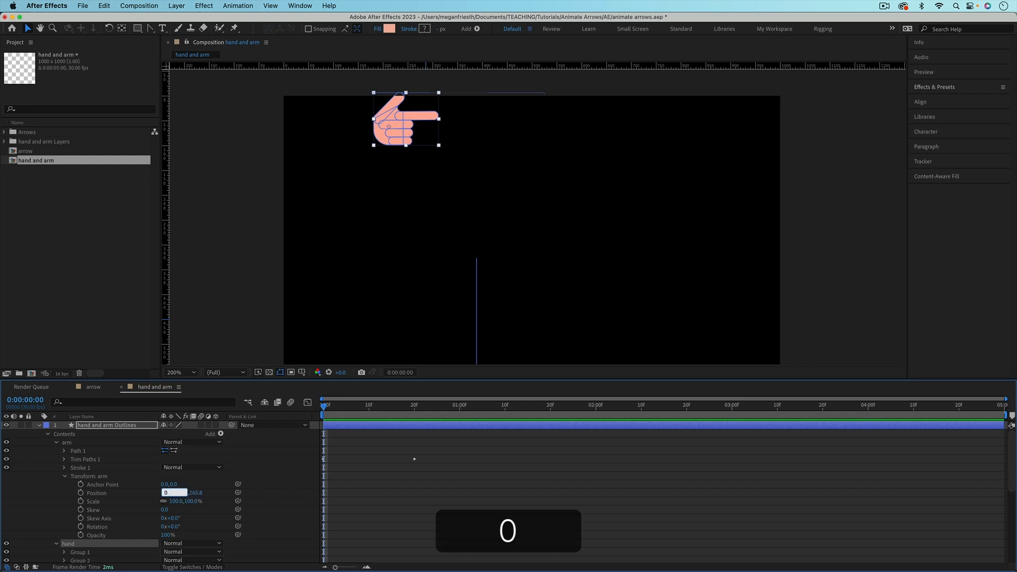
key("Tab")
type("0")
key("Return")
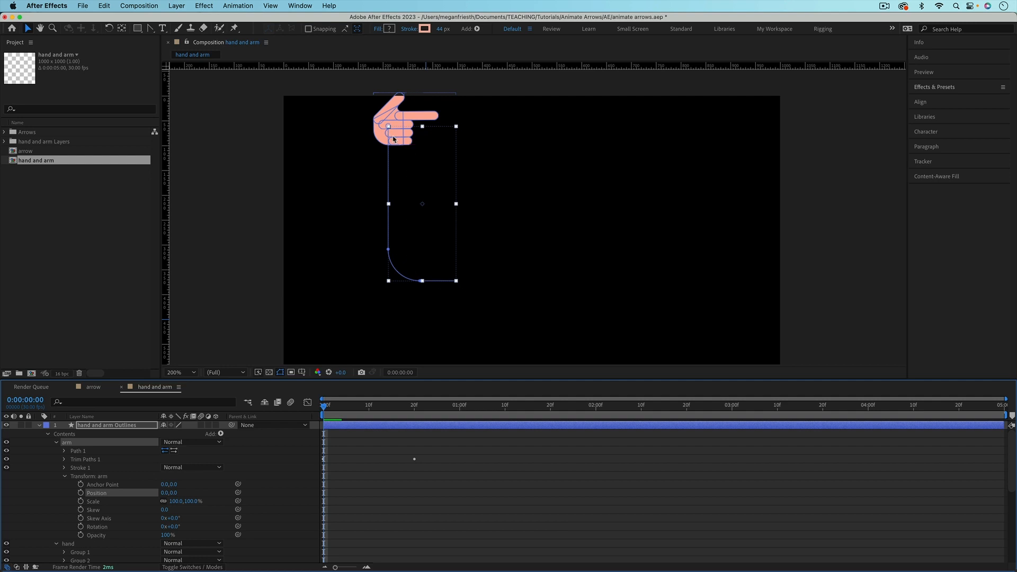
left_click(386, 472)
left_click(406, 424)
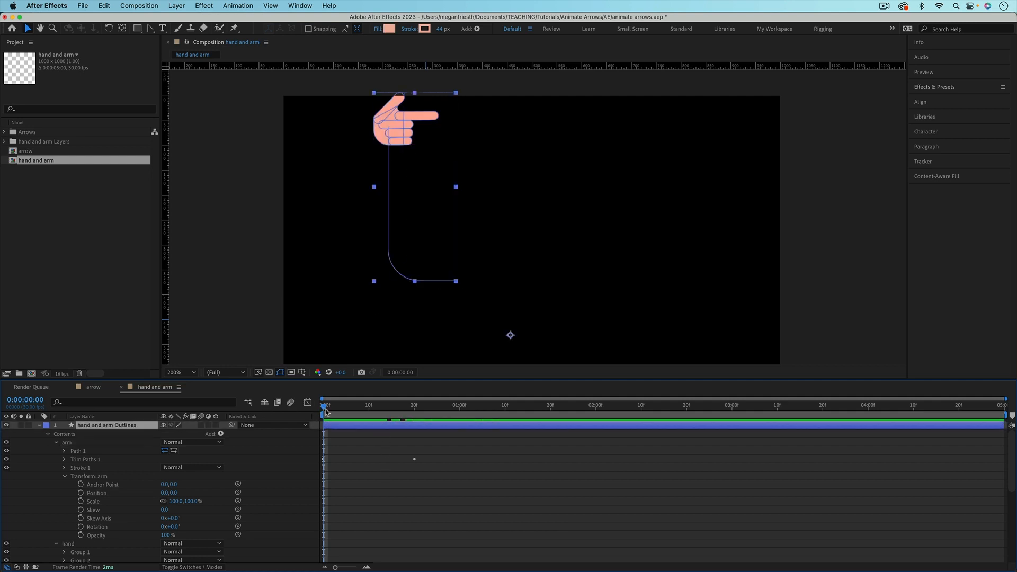
- Move the hand and arm layer from the composition's upper edge toward its middle
mouse_move(325, 412)
left_mouse_down()
mouse_move(428, 416)
mouse_move(324, 413)
left_mouse_up()
key("comma")
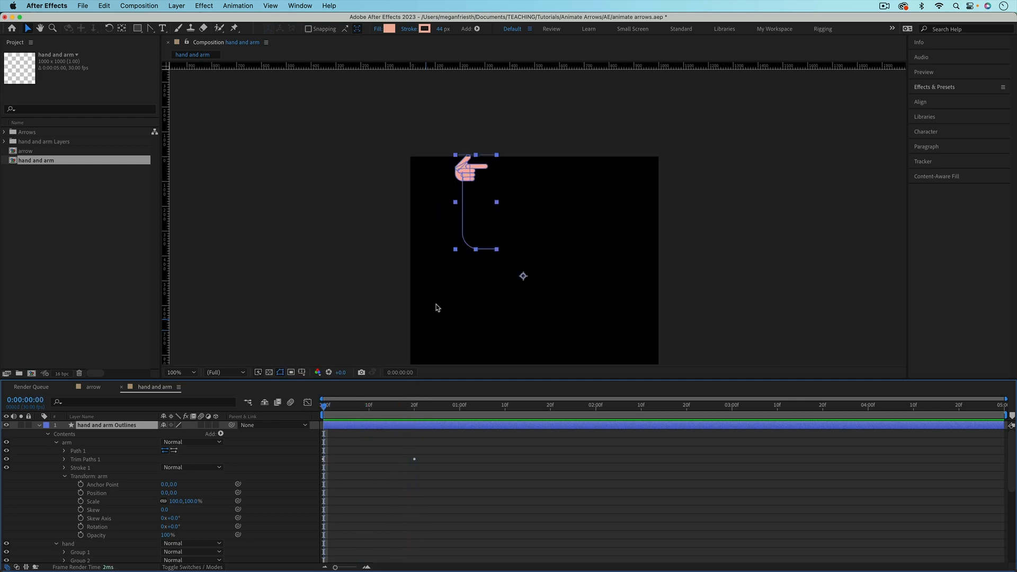
left_click(177, 373)
left_click(178, 382)
left_click(365, 447)
left_click(359, 427)
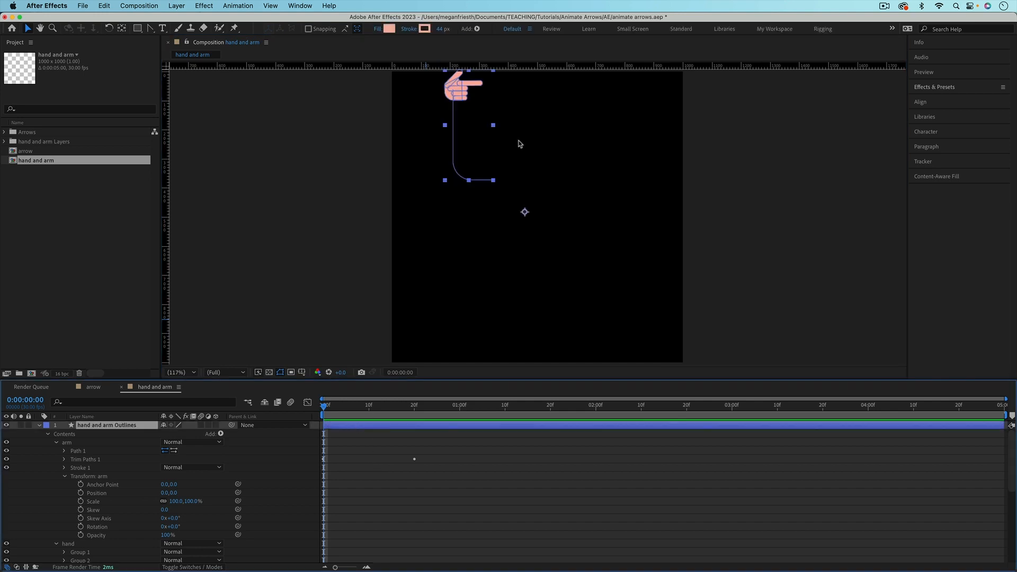
left_click_drag(462, 98, 532, 188)
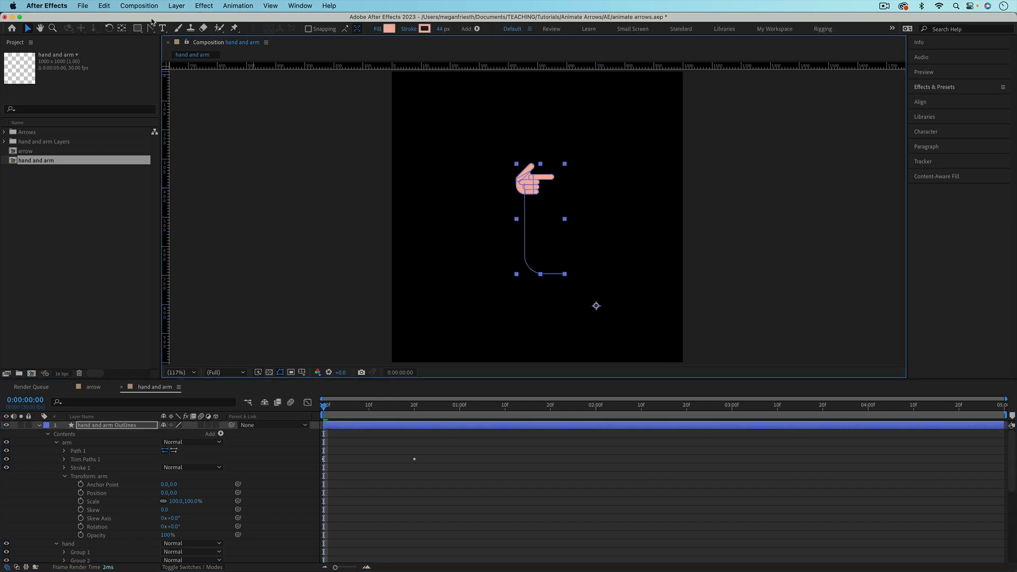
- Move the hand and arm layer's anchor point to the centre of its artwork
left_click(124, 30)
left_click_drag(596, 306, 541, 225)
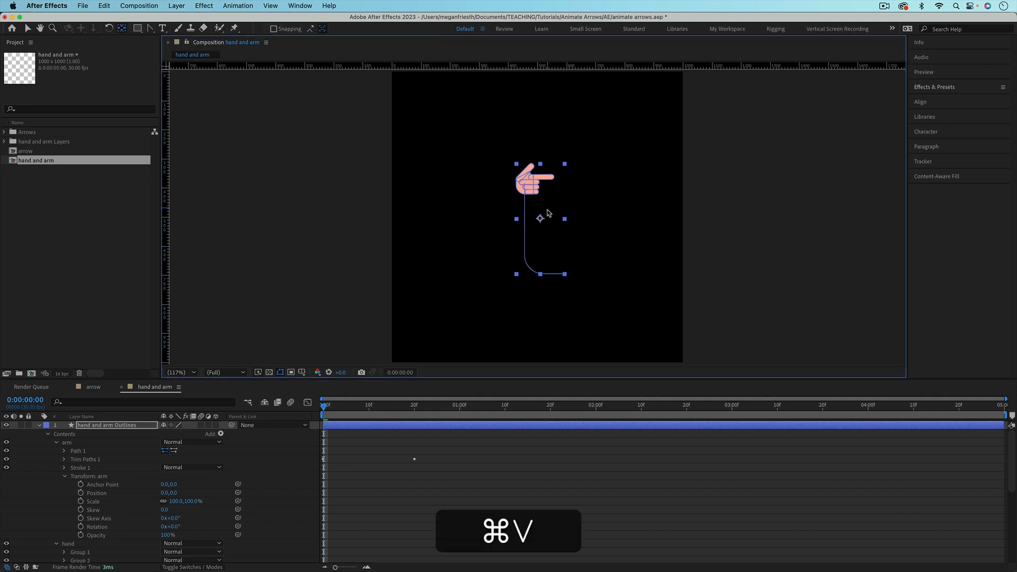
key("v")
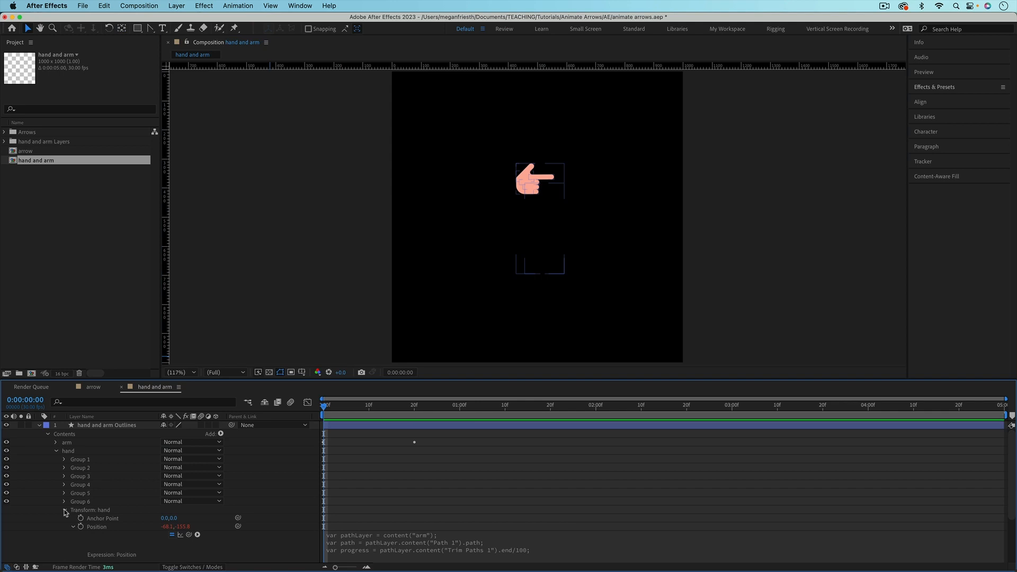
- Copy the arrowhead's rotation expression from the arrow composition and return to the hand and arm composition
left_click_drag(324, 407, 249, 419)
scroll(68, 517, "down", 3)
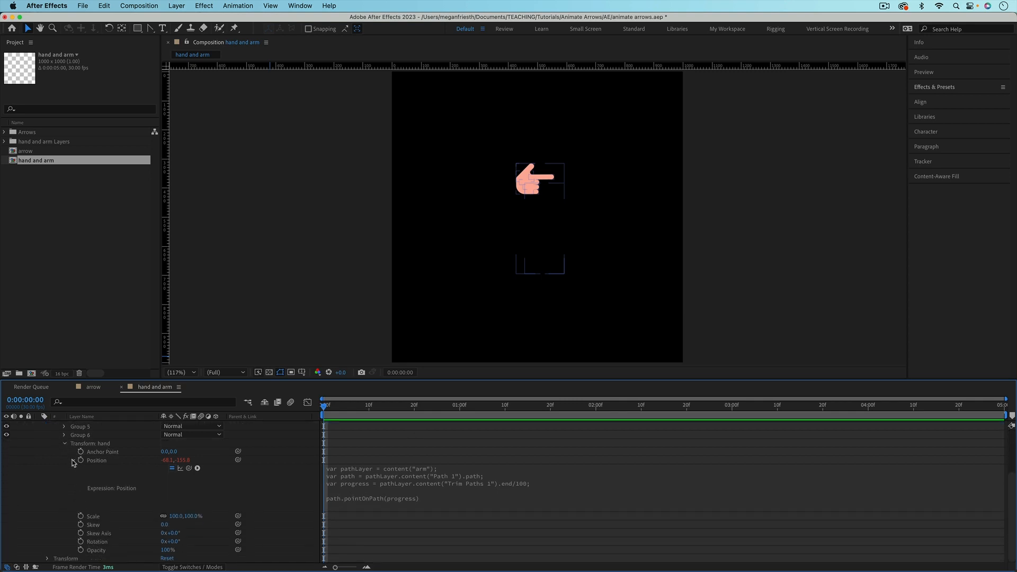
left_click(93, 387)
left_click(393, 528)
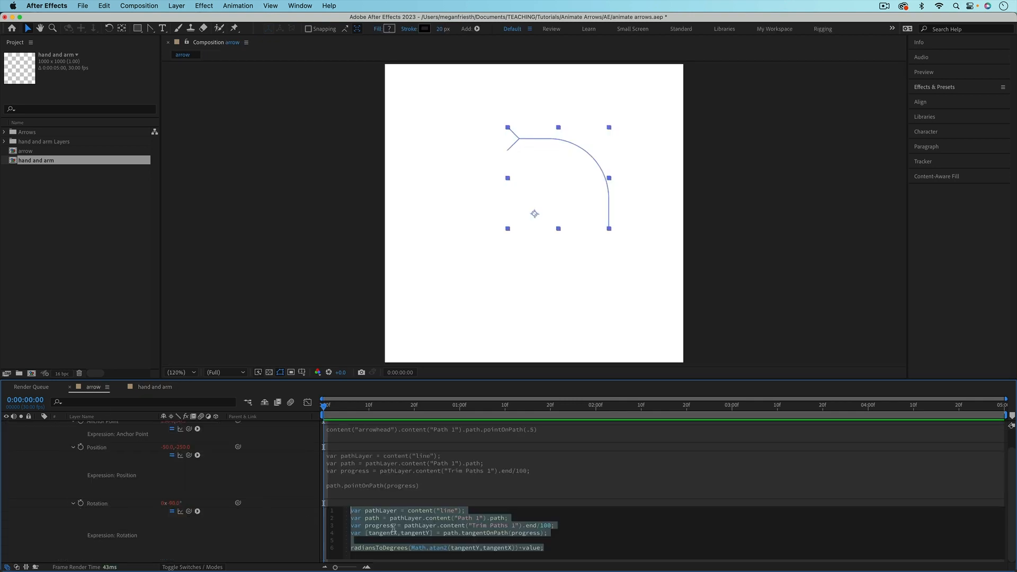
key("super+c")
left_click(159, 386)
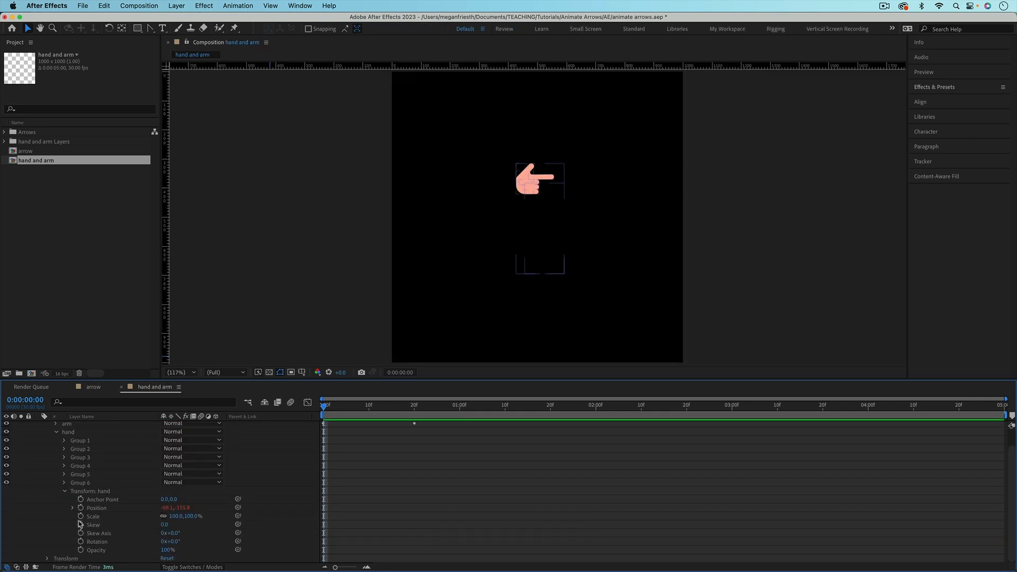
- Add an expression to the hand group's rotation and paste the copied tangent code into it
left_click(80, 541, "alt")
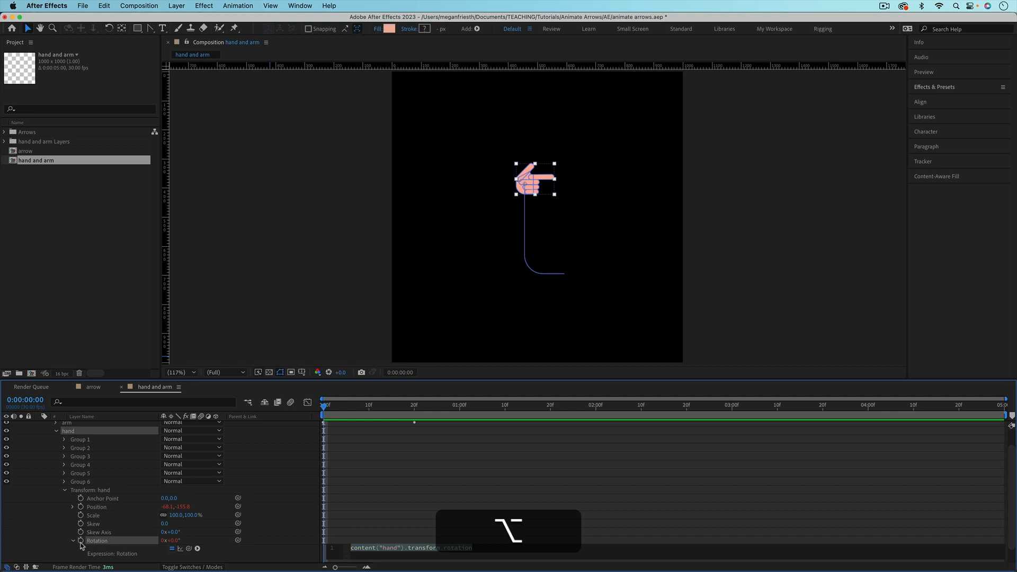
key("alt+super+v")
scroll(385, 518, "down", 1)
left_click(440, 518)
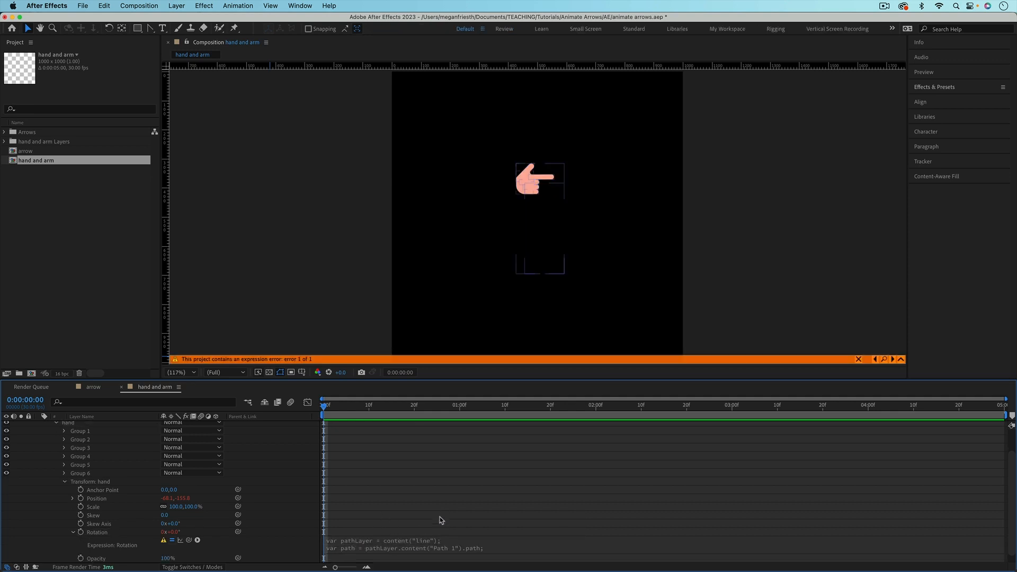
- Change the group referenced by pathLayer in the hand's rotation expression to "arm", and scrub through the animation
left_click(423, 546)
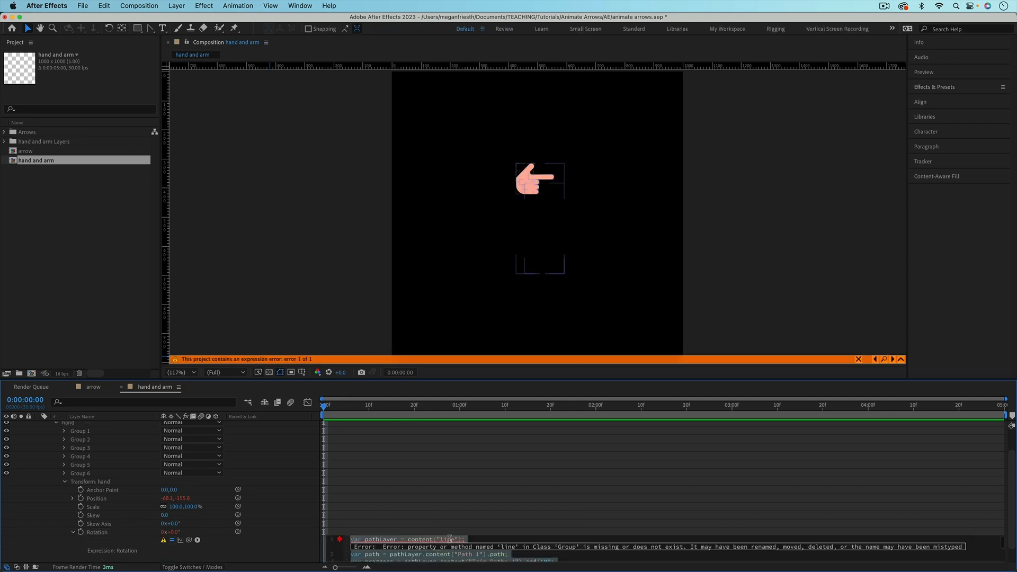
double_click(449, 539)
type("arm")
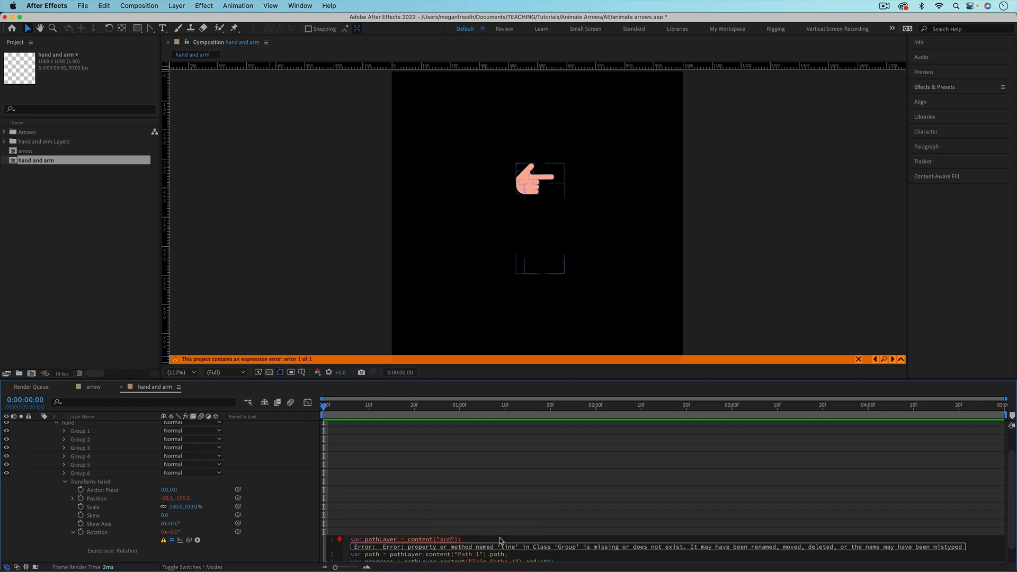
left_click(534, 512)
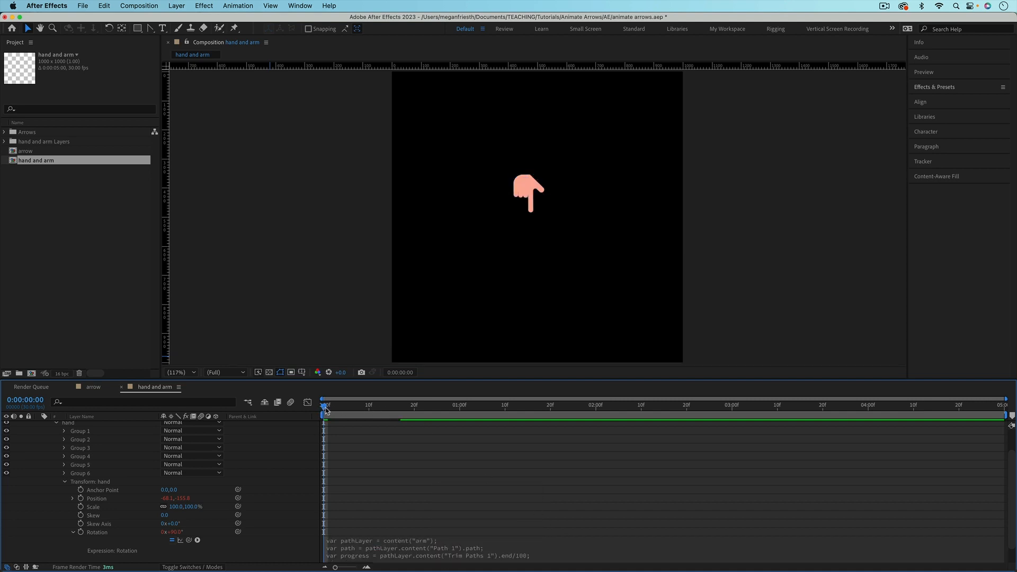
mouse_move(326, 409)
left_mouse_down()
mouse_move(464, 416)
mouse_move(325, 422)
left_mouse_up()
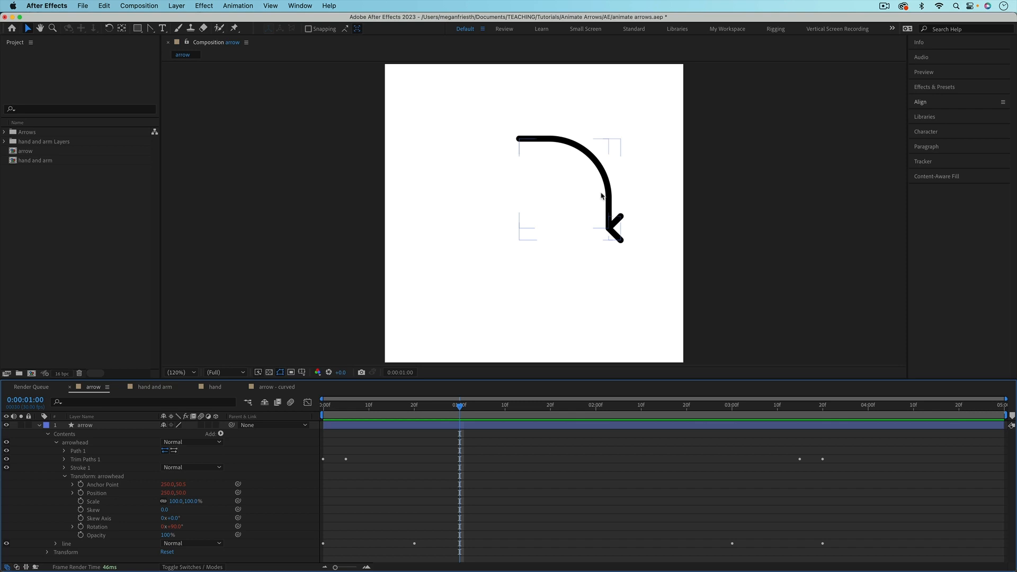
- Set the arrowhead's rotation to 0° in the arrow composition and scrub to check its direction along the line
mouse_move(460, 409)
left_mouse_down()
mouse_move(342, 408)
mouse_move(441, 412)
left_mouse_up()
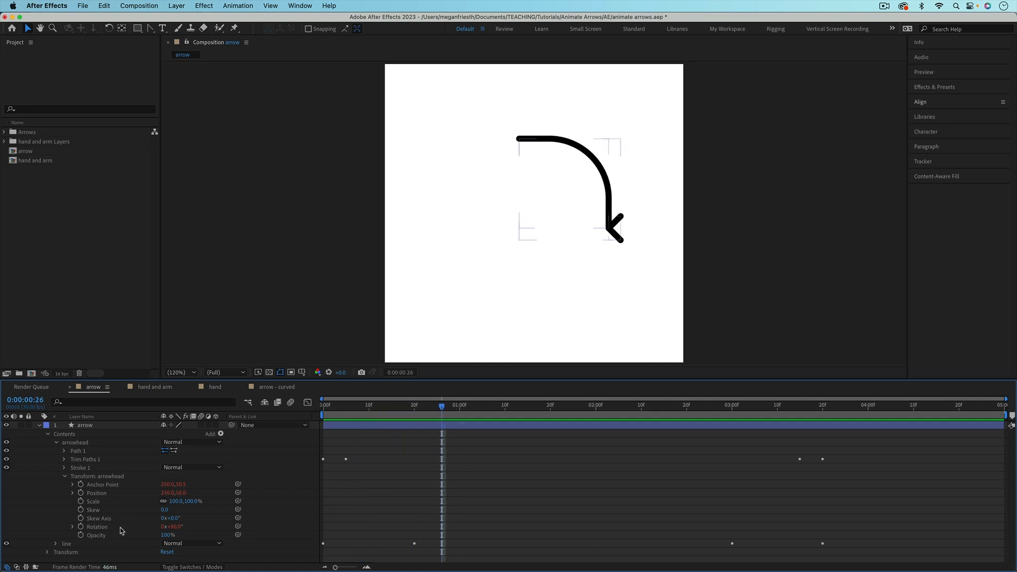
left_click(177, 527)
type("0")
key("Return")
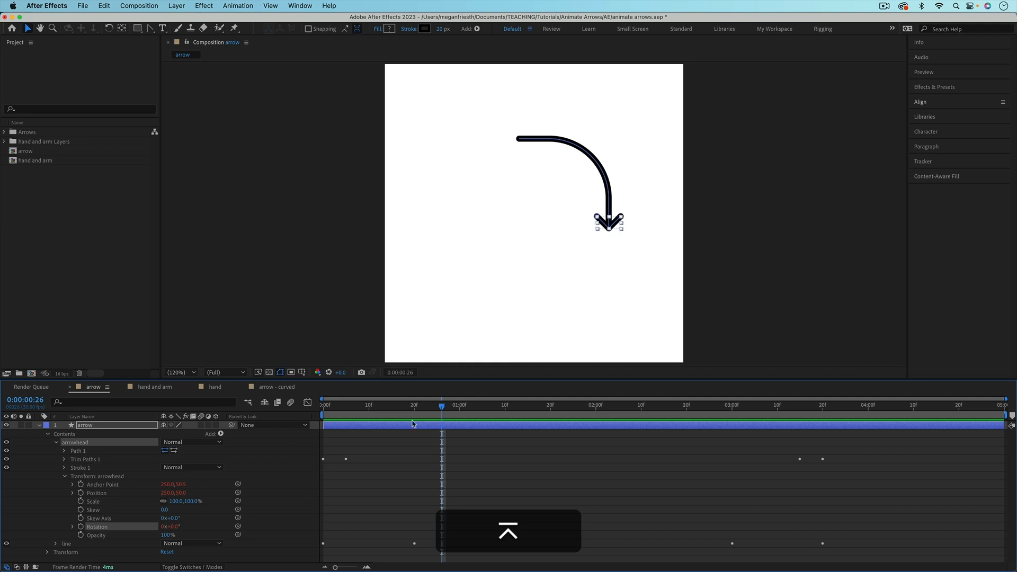
left_click_drag(442, 407, 395, 419)
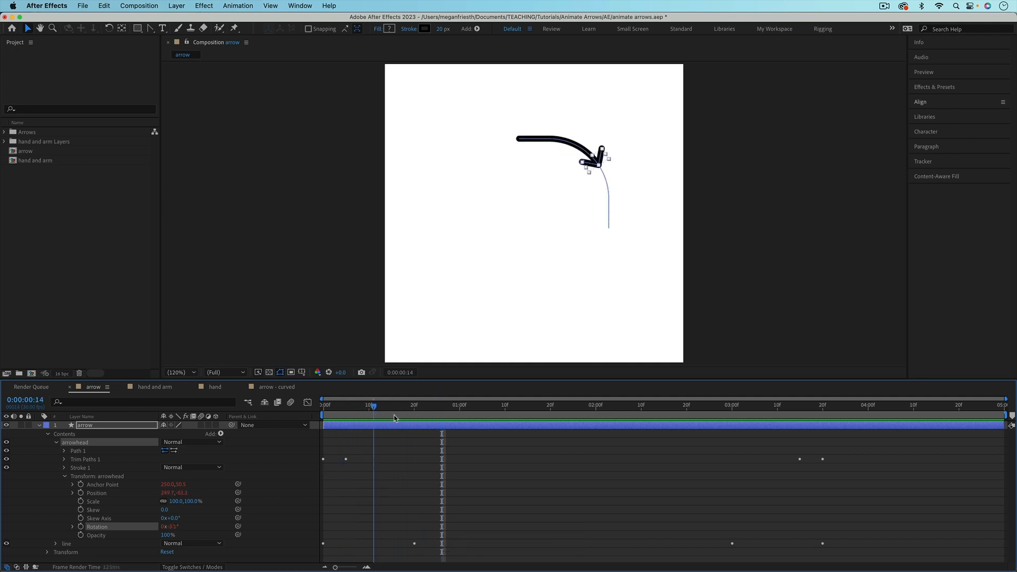
key("shift+Page_Down")
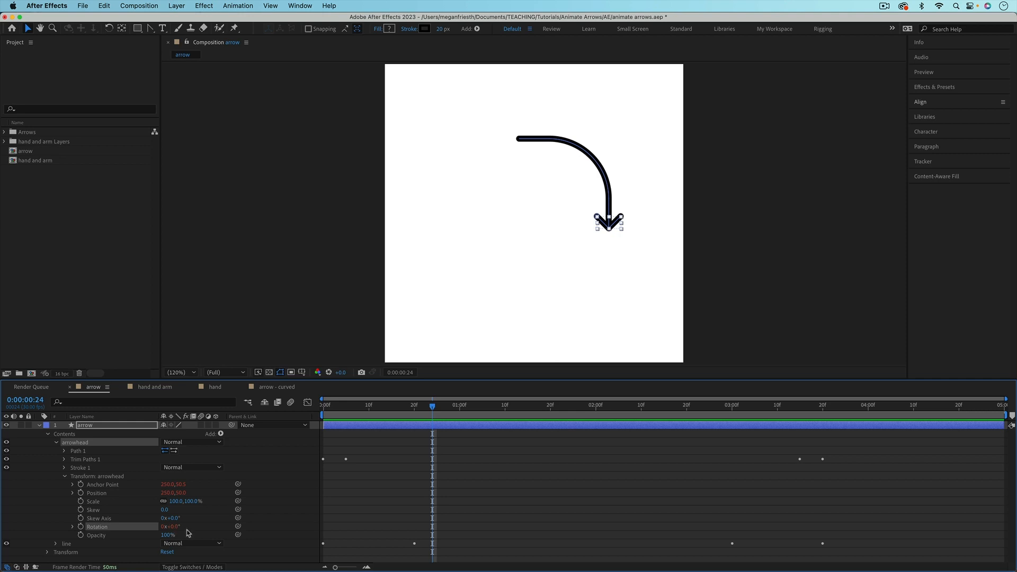
left_click(74, 530, "alt")
key("super+v")
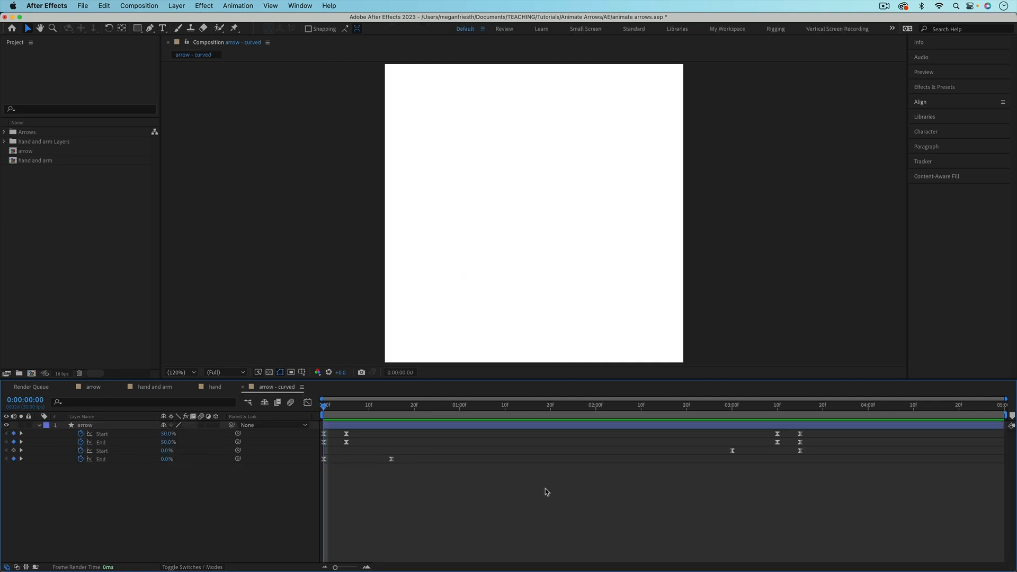
- Preview the curved arrow's animation and inspect the arrowhead's direction at frame 15
key("space")
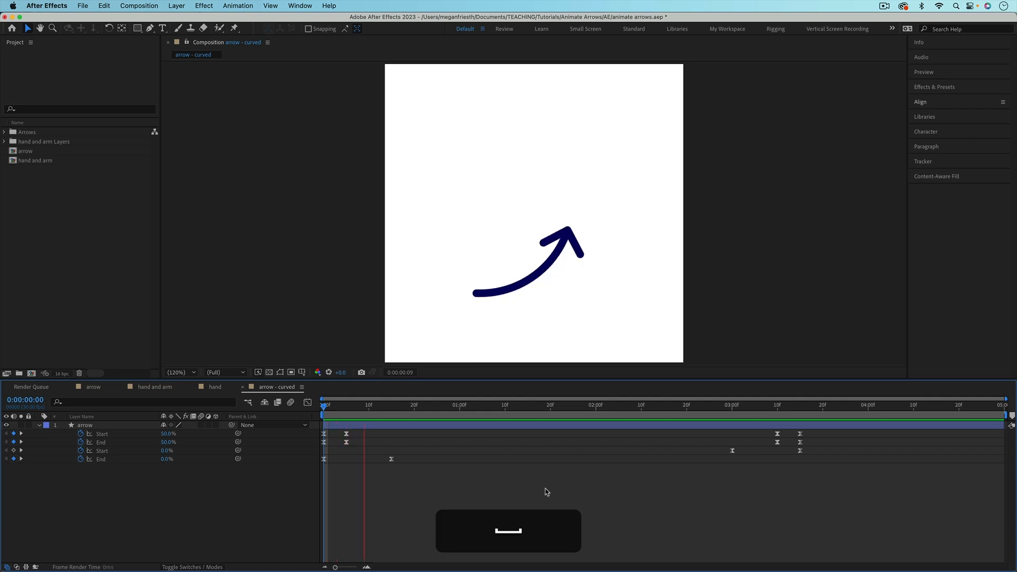
key("space")
left_click_drag(393, 406, 392, 407)
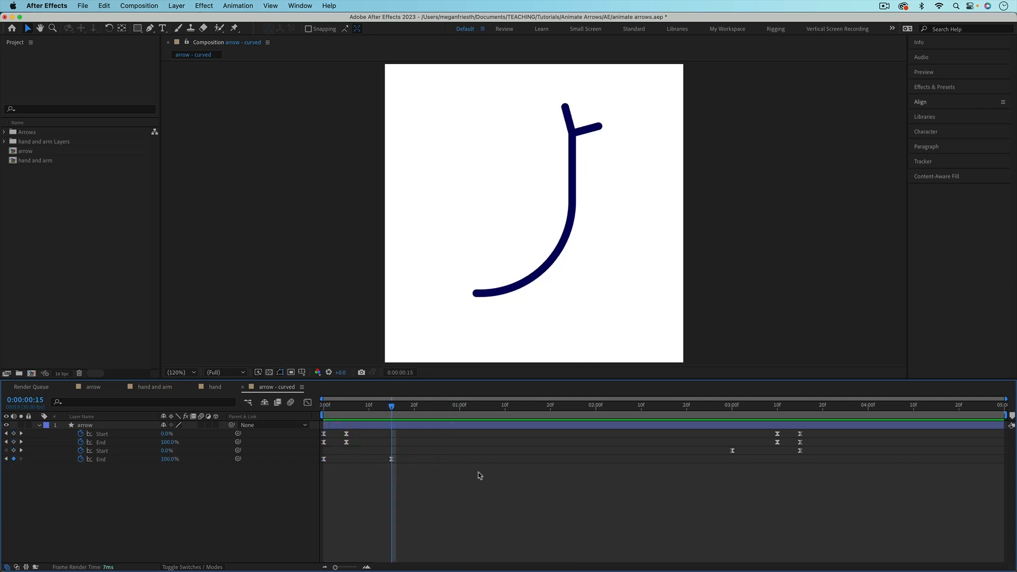
- Expand the line group of the curved arrow and select its Path 1
double_click(39, 426)
left_click(56, 443)
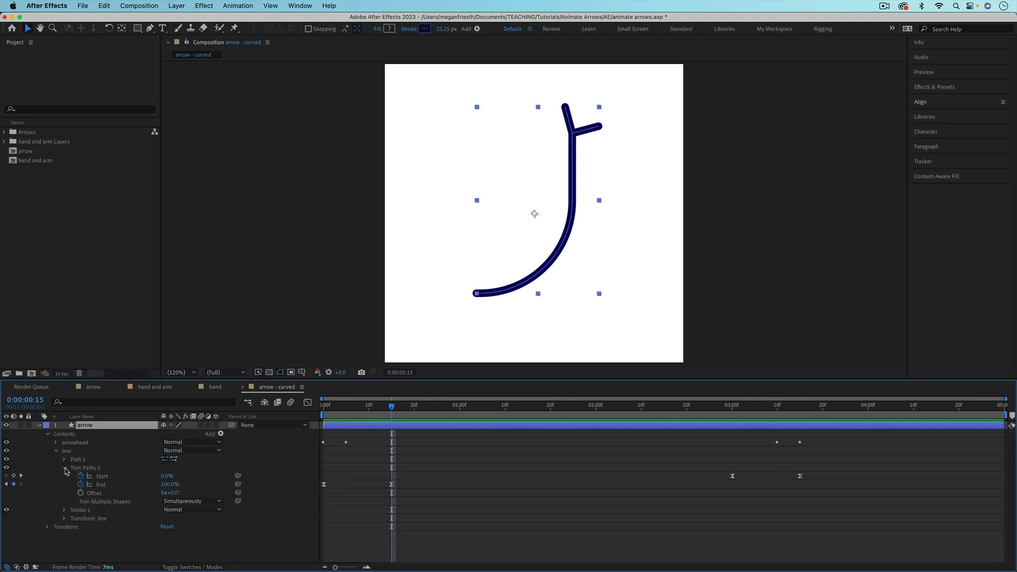
left_click(64, 468)
left_click(65, 460)
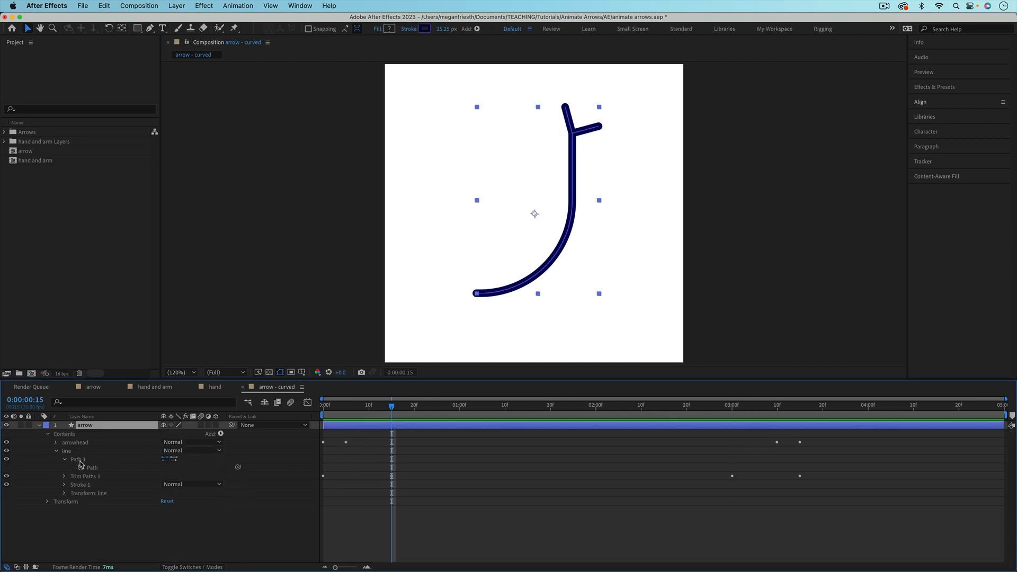
left_click(77, 460)
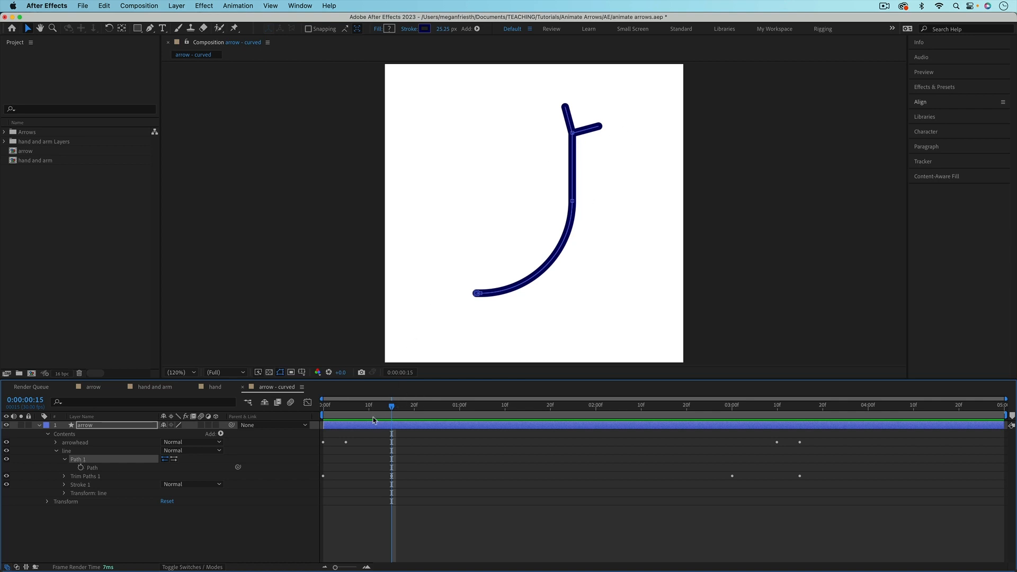
- Add a Bezier handle to the line path's upper end point with the Convert Vertex tool, and scrub to check the arrowhead
left_click_drag(374, 412, 360, 409)
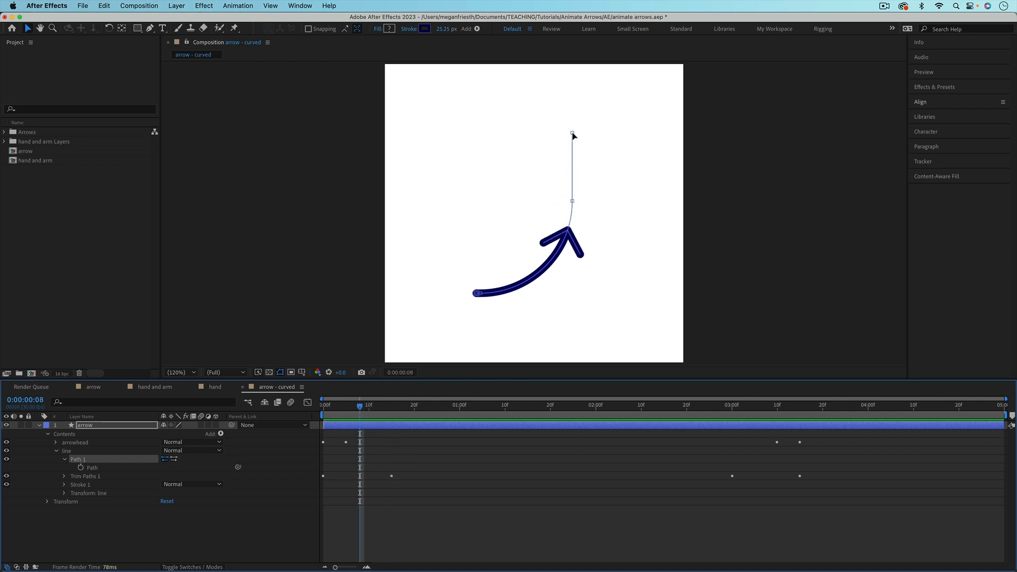
left_click(572, 133)
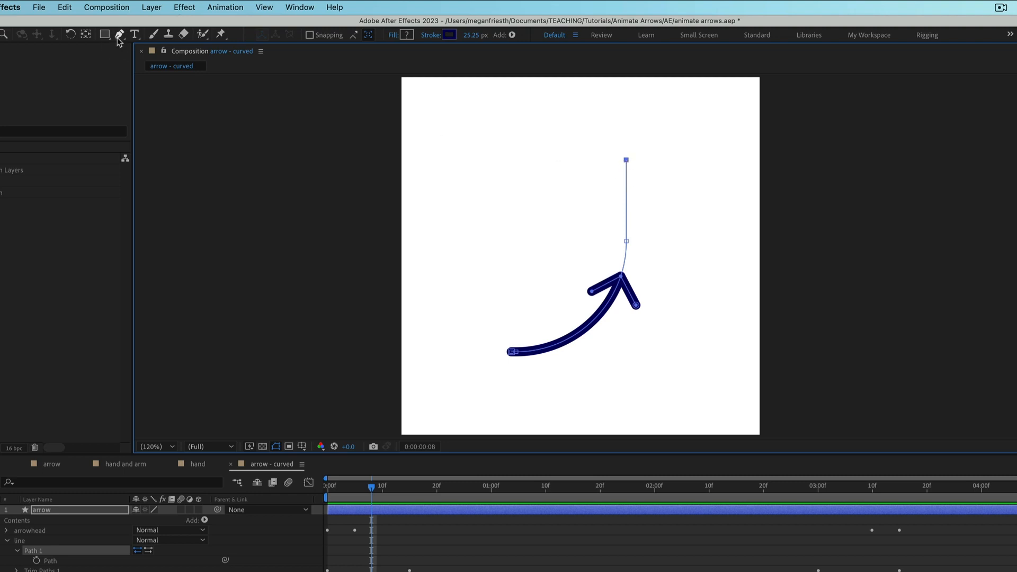
left_click_drag(119, 38, 184, 80)
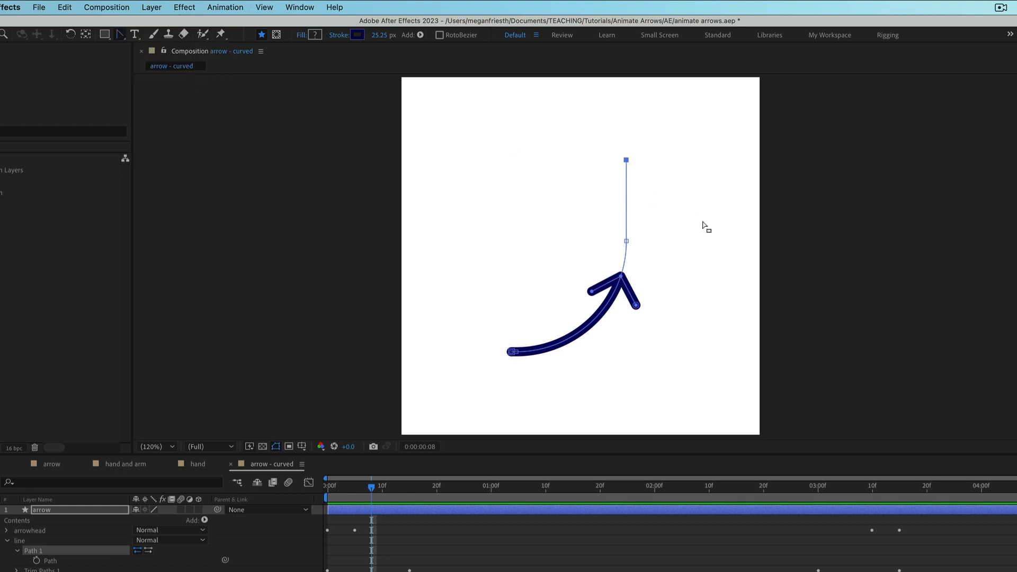
left_click(627, 160)
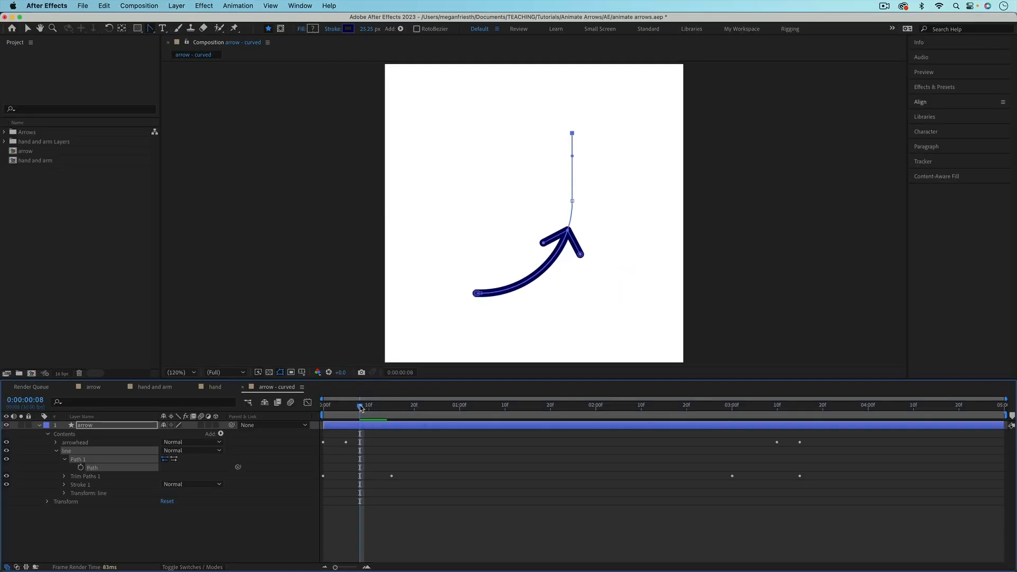
left_click_drag(361, 408, 424, 409)
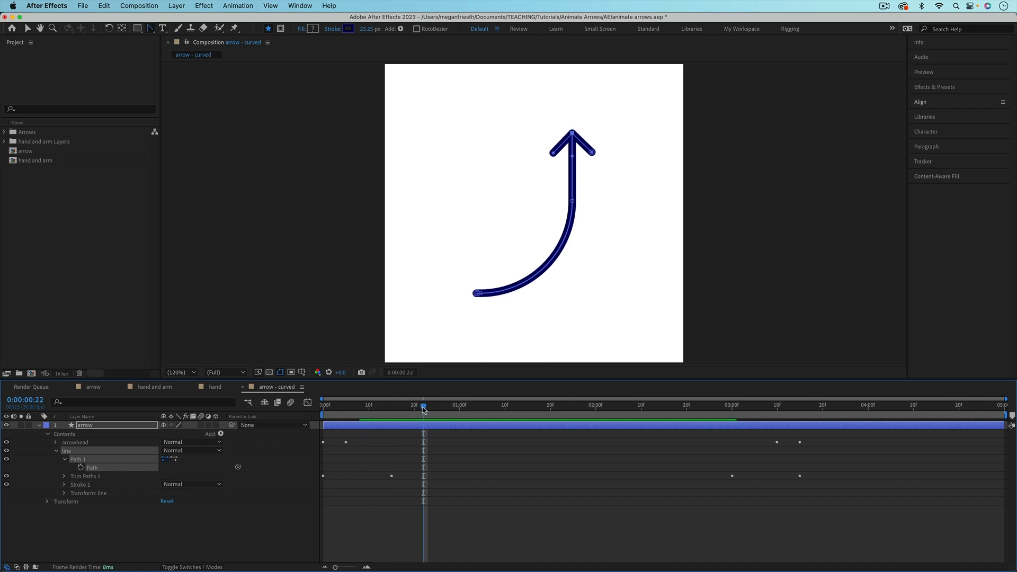
- Preview the arrow animation, switch to the hand composition, and scrub to frame 7 to examine the hand's direction
key("space")
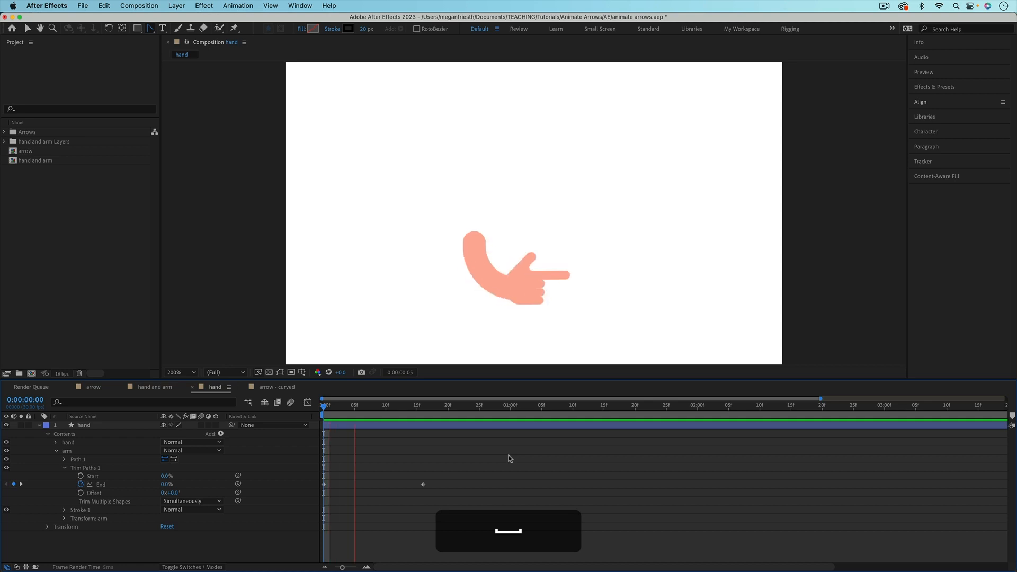
left_click(423, 407)
left_click(367, 407)
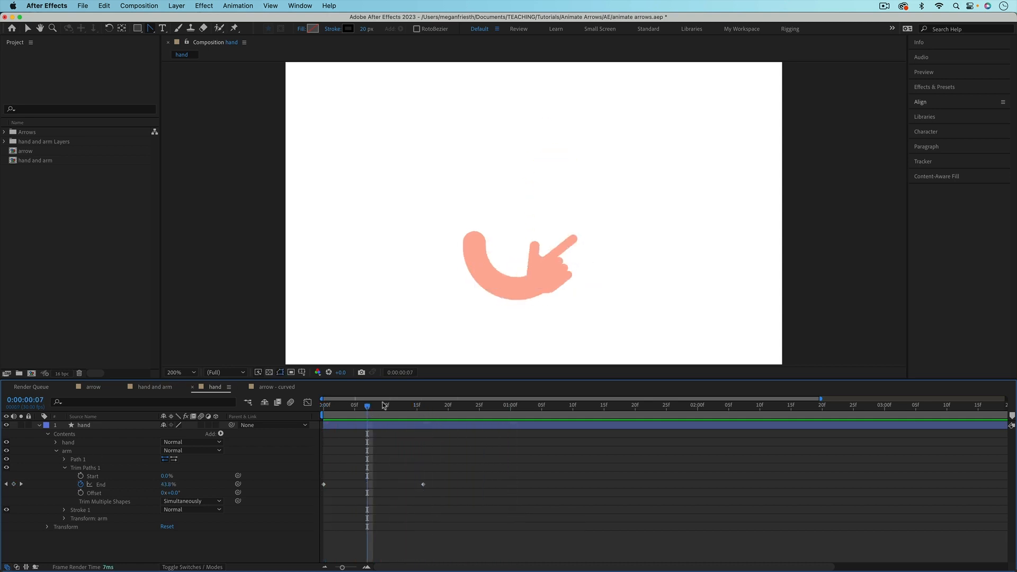
- Select the upper end point of the arm's Path 1 and scrub to frame 16 to inspect the hand's direction there
left_click(104, 451)
left_click(78, 459)
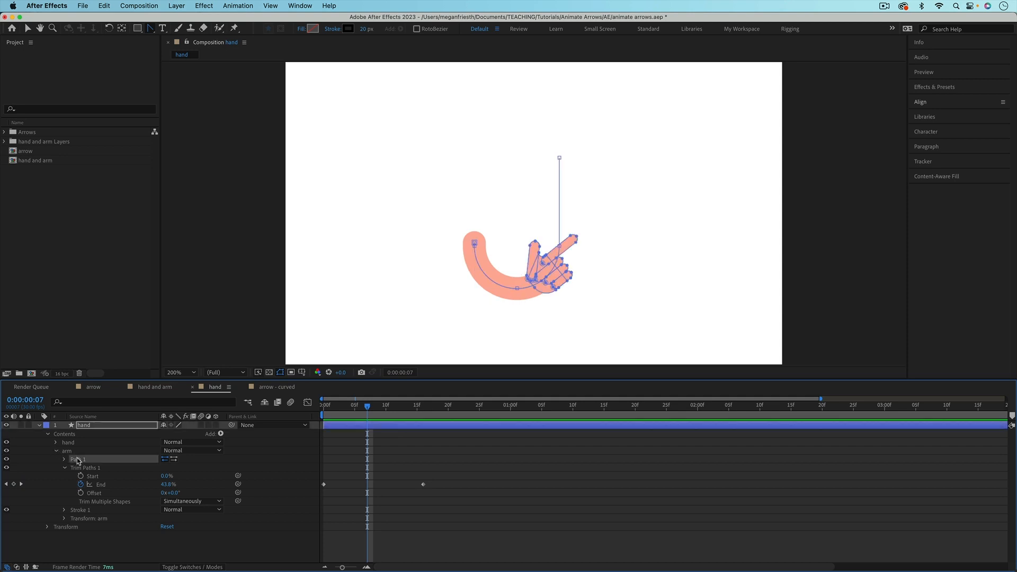
key("v")
left_click(560, 158)
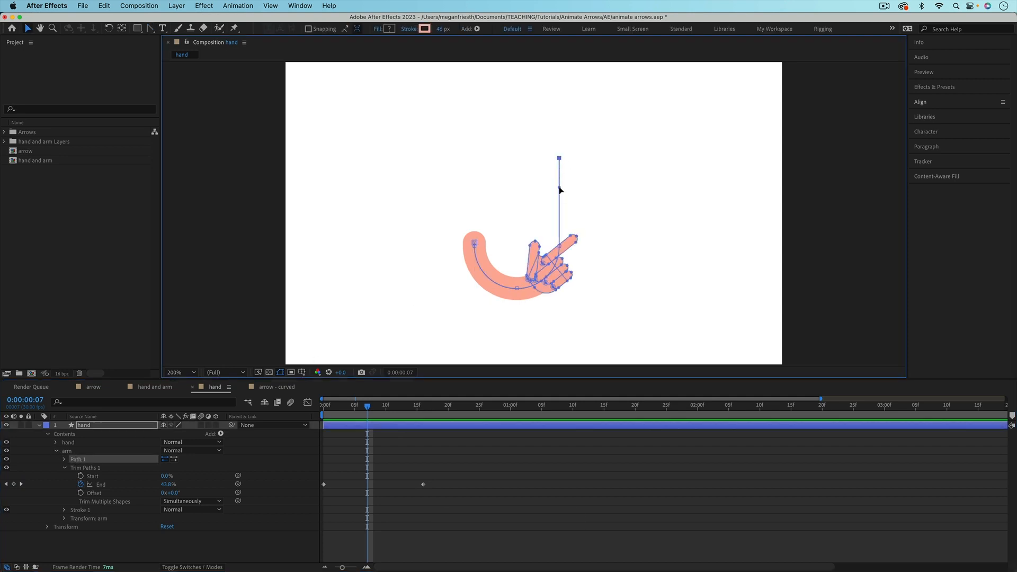
left_click(368, 411)
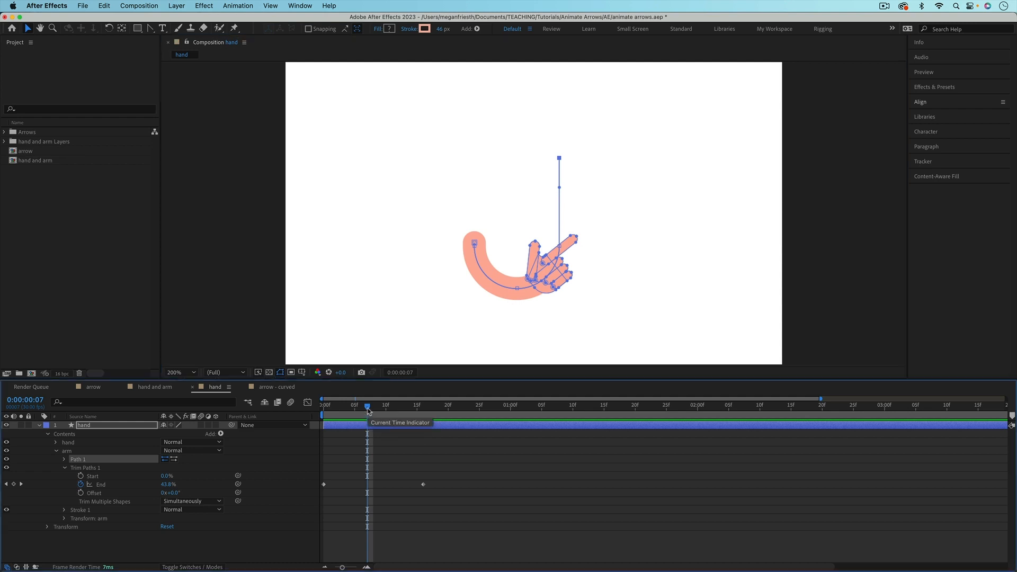
left_click_drag(369, 412, 423, 412)
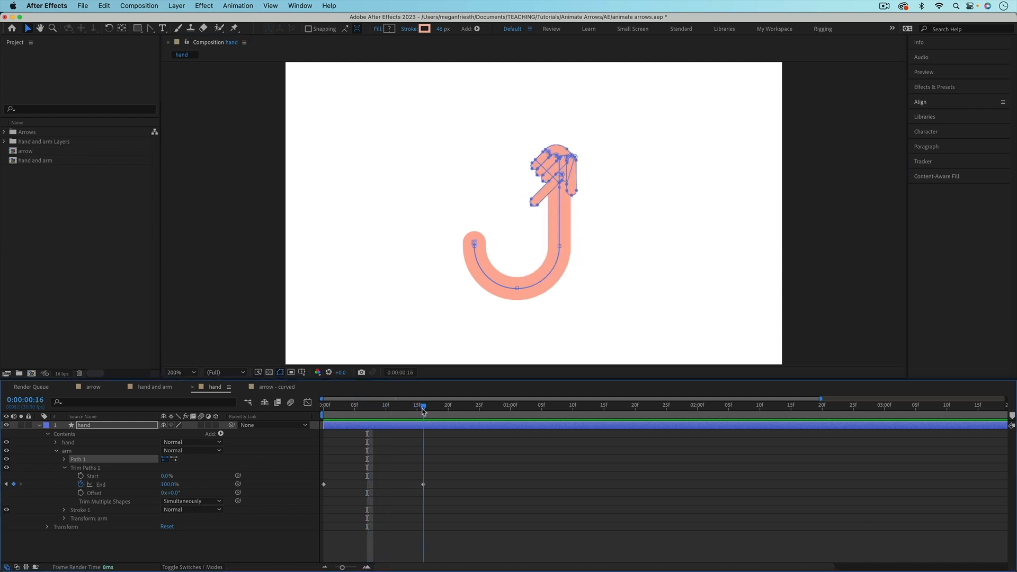
- Set the arm's Trim Paths End keyframe at frame 16 to 99% and preview the hand animation
left_click(423, 485)
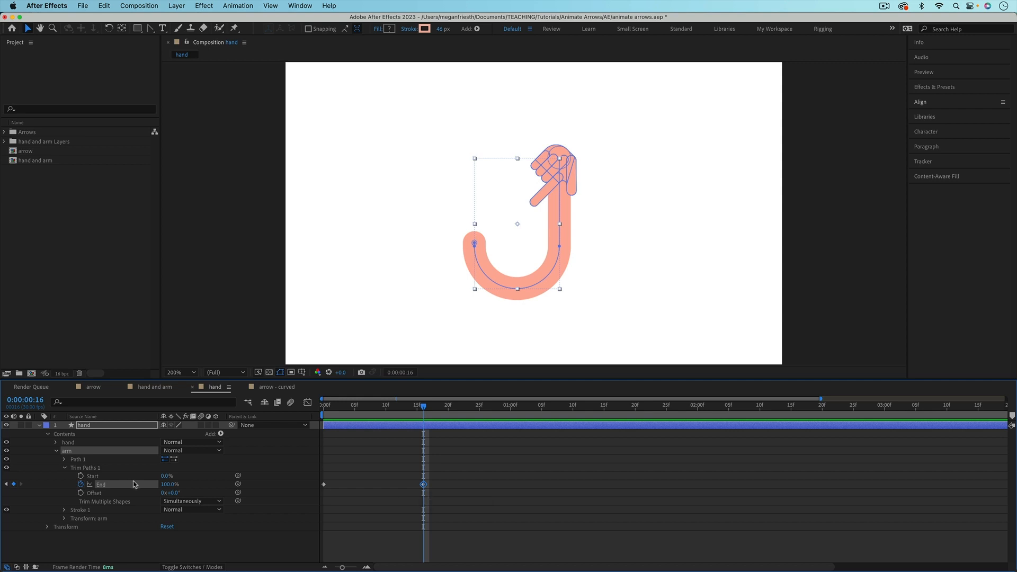
left_click(166, 485)
type("99")
key("Return")
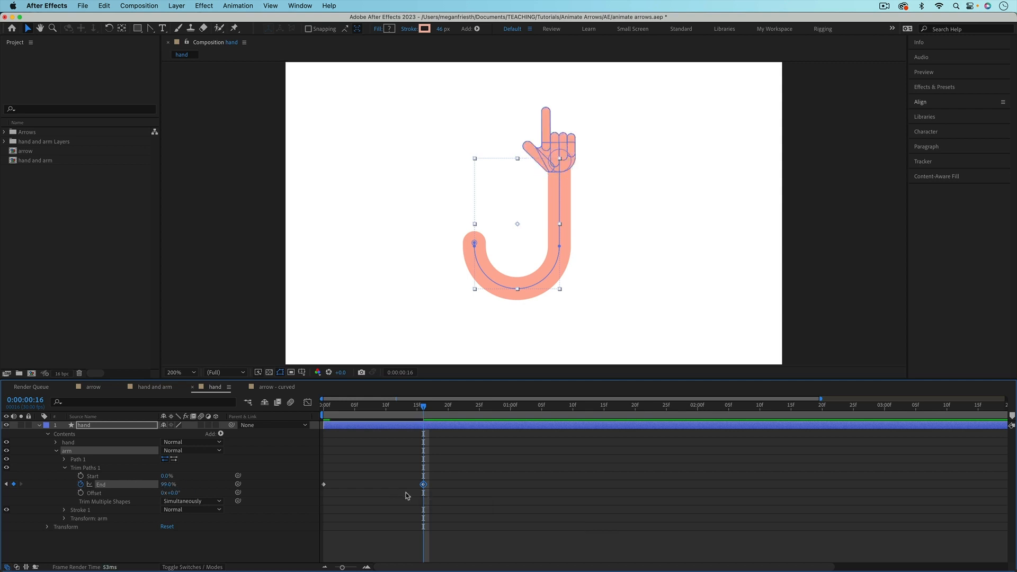
key("space")
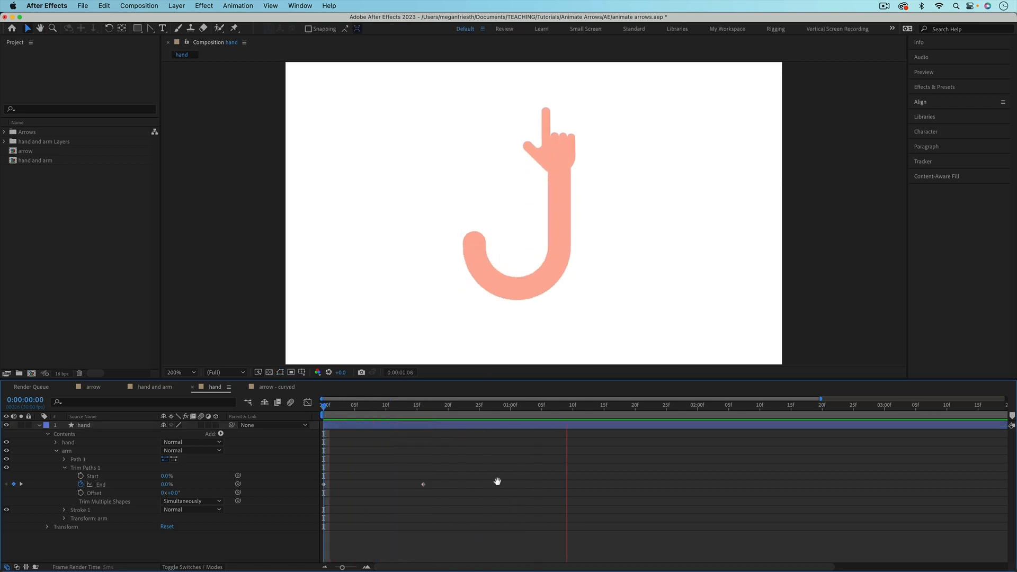
key("space")
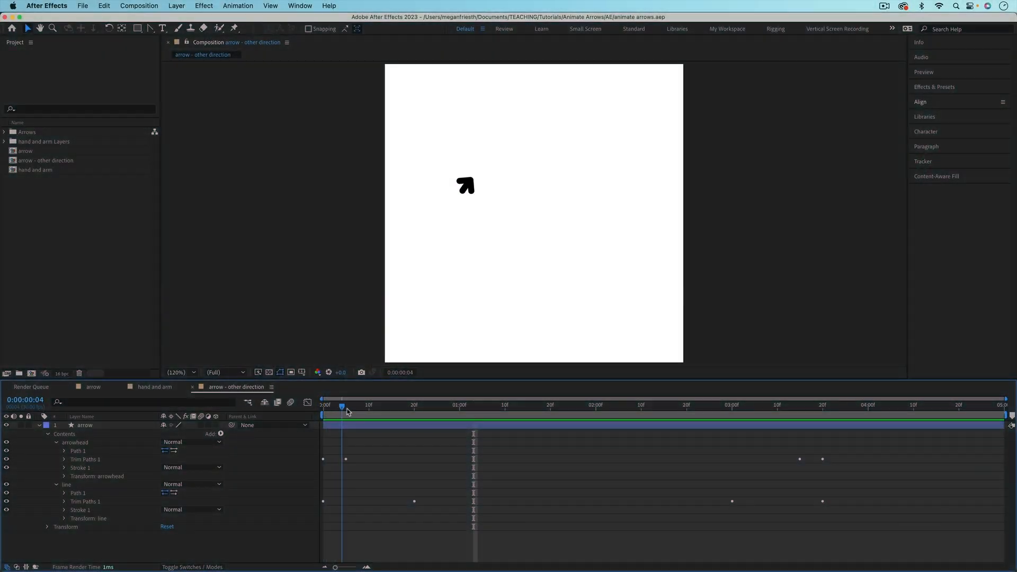
- Reverse the direction of the line's Path 1 in the arrow - other direction composition and scrub to check the animation
left_click_drag(348, 413, 459, 418)
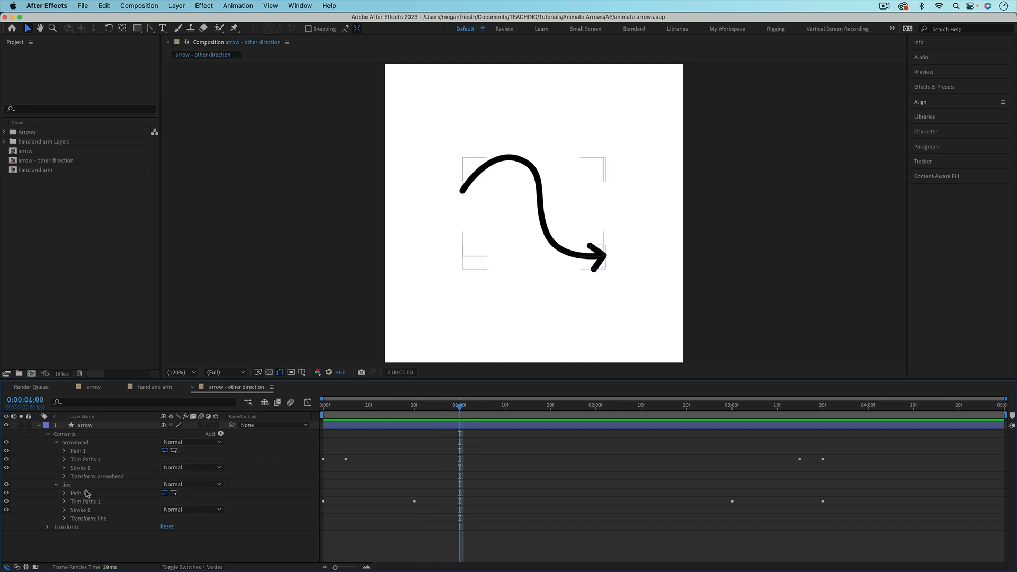
left_click(67, 486)
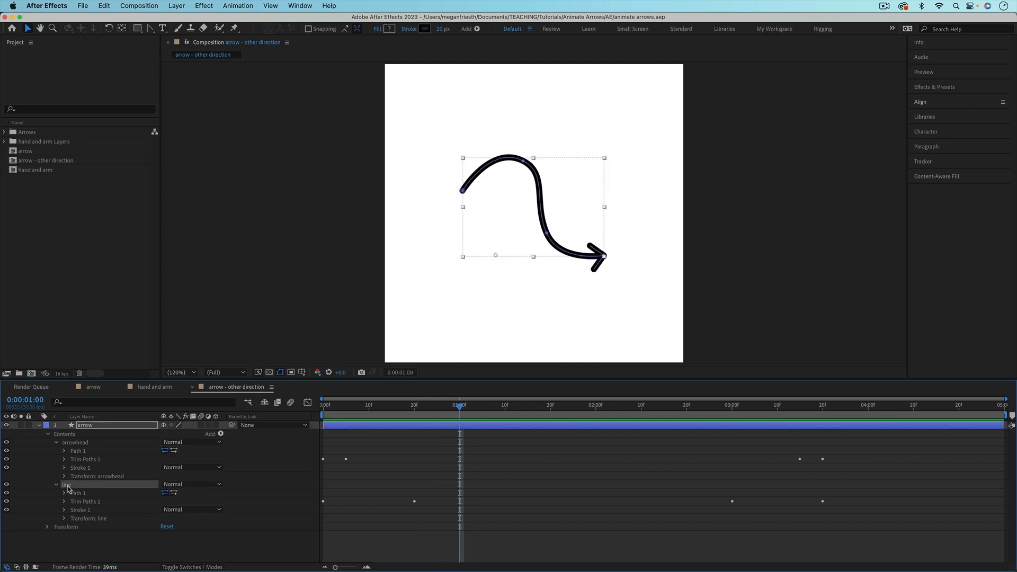
left_click(175, 495)
left_click(326, 411)
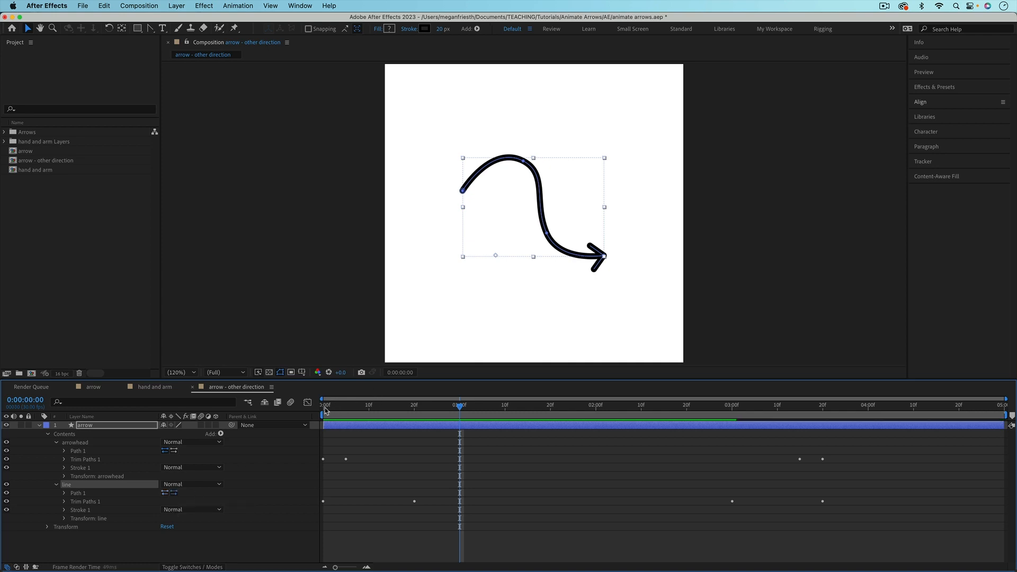
left_click_drag(326, 411, 440, 413)
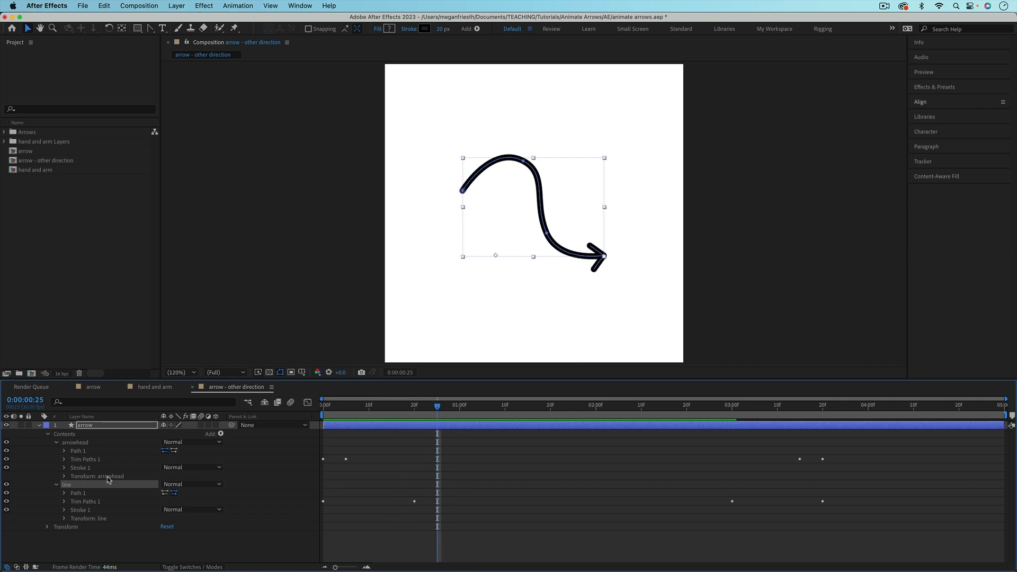
- Change the last line of the arrowhead's Position expression to path.pointOnPath(1-progress)
left_click(64, 476)
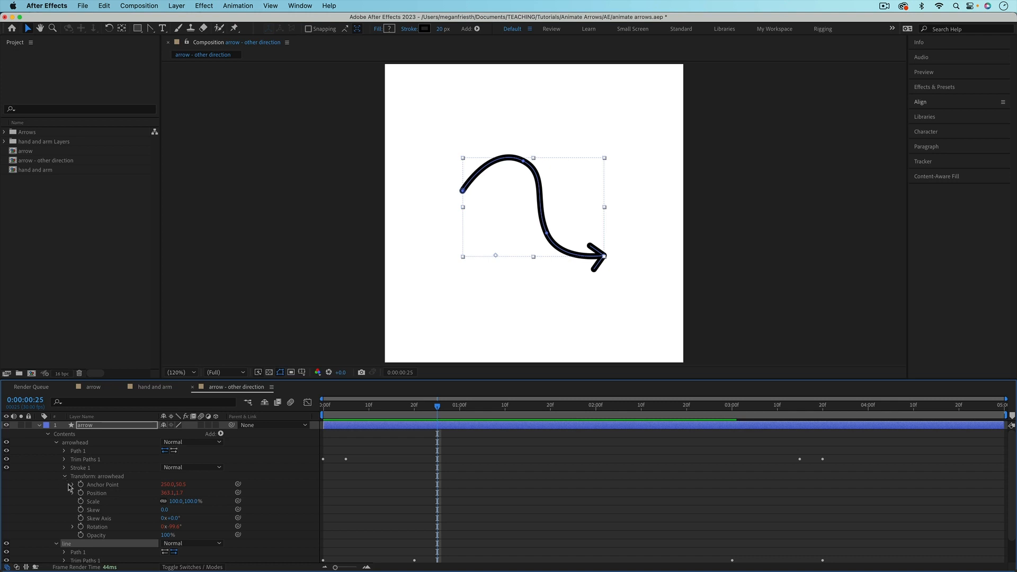
left_click(79, 493, "alt")
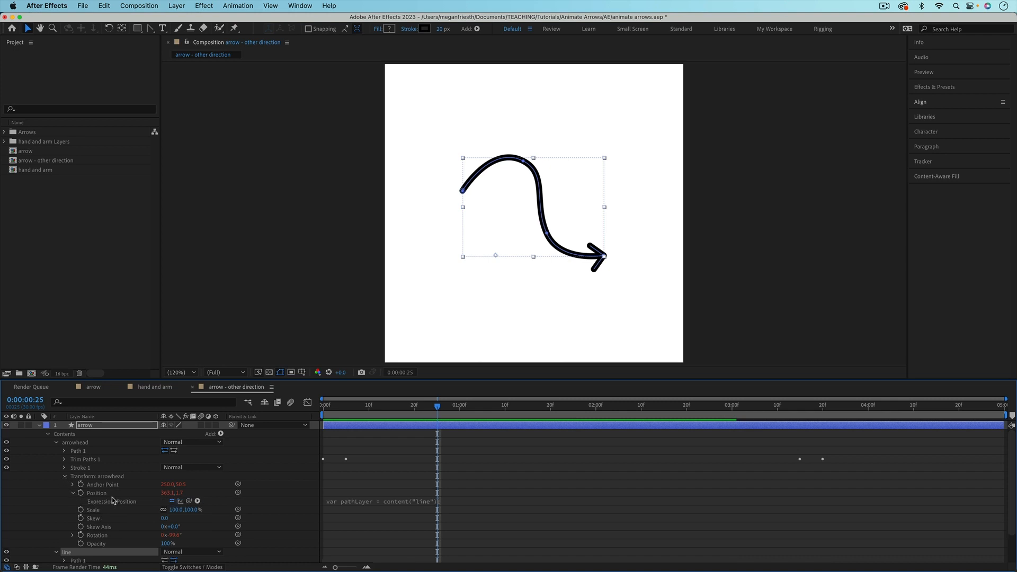
left_click(364, 500)
type("var pathLayer = content(\"line\"); var path = pathLayer.content(\"Path 1\").path; var progress = pathLayer.content(\"Trim Paths 1\").end/100;  path.pointOnPath(progress)")
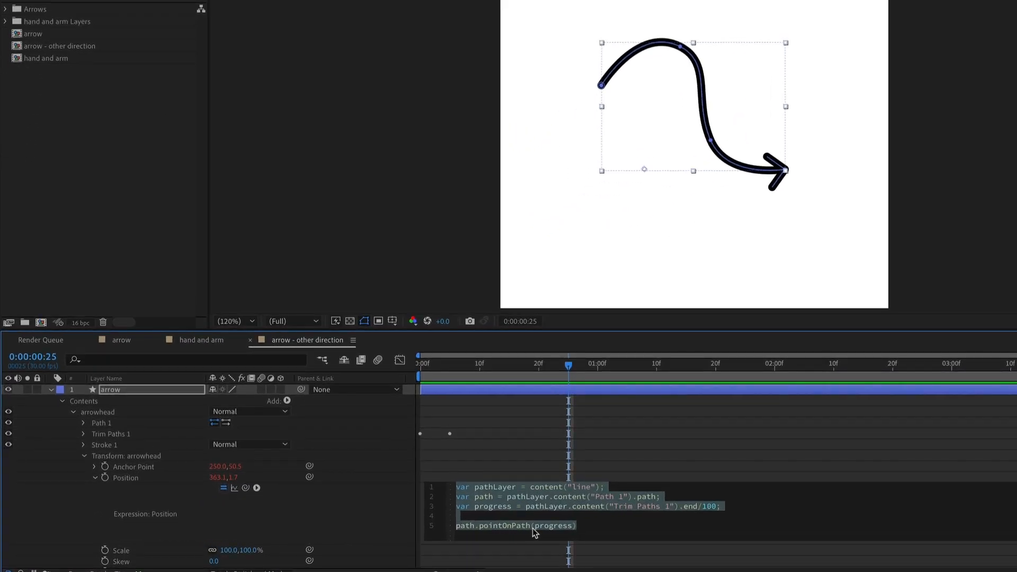
left_click(535, 528)
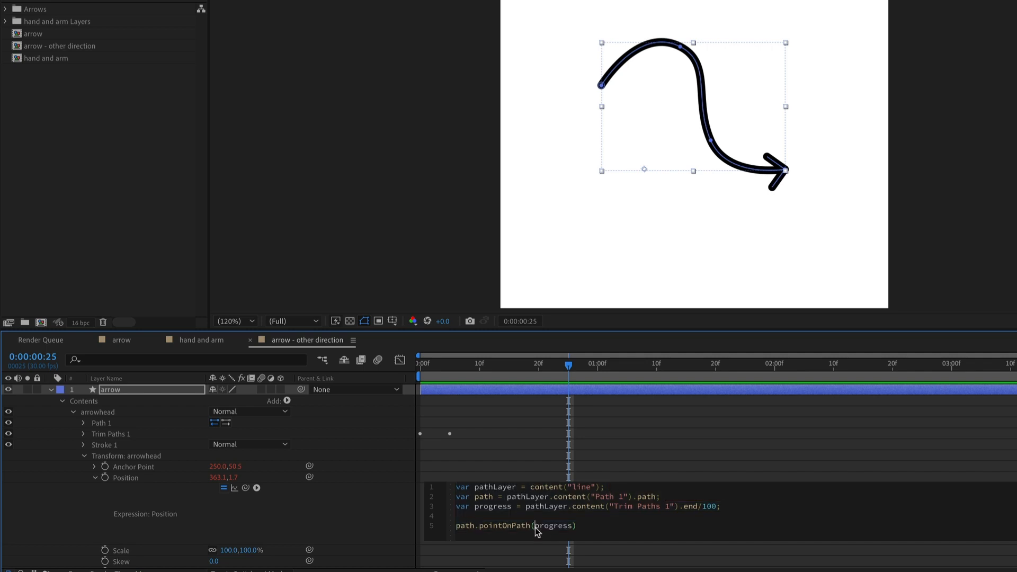
type("1-")
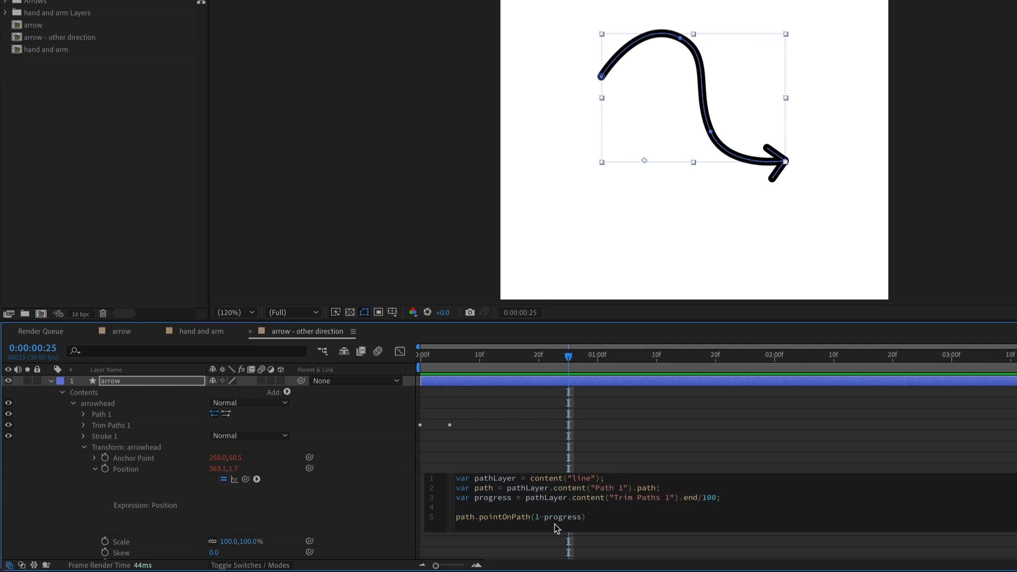
left_click(540, 464)
scroll(539, 464, "down", 3)
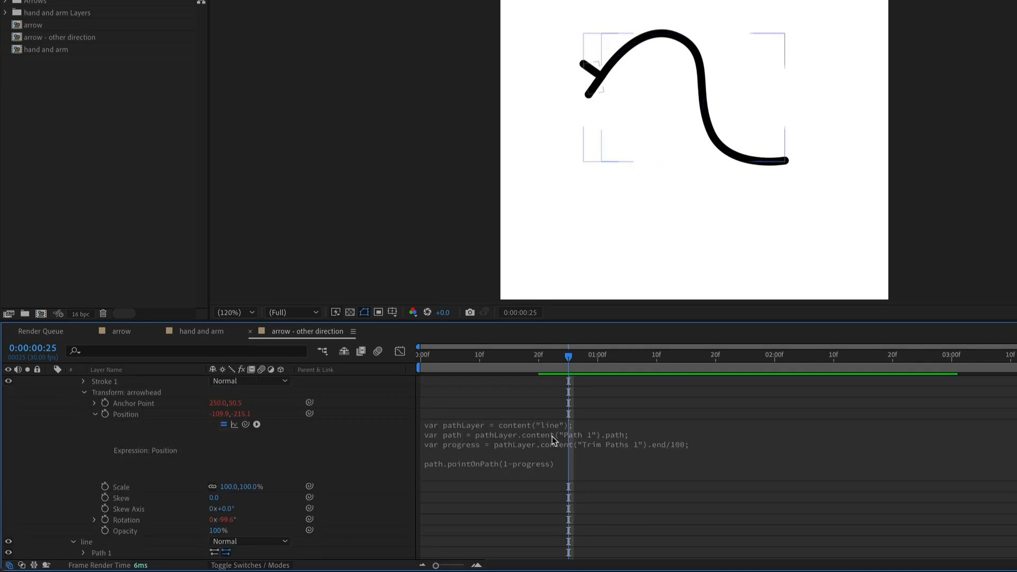
- Change the tangent call in the arrowhead's Rotation expression to path.tangentOnPath(1-progress)
left_click(105, 519, "alt")
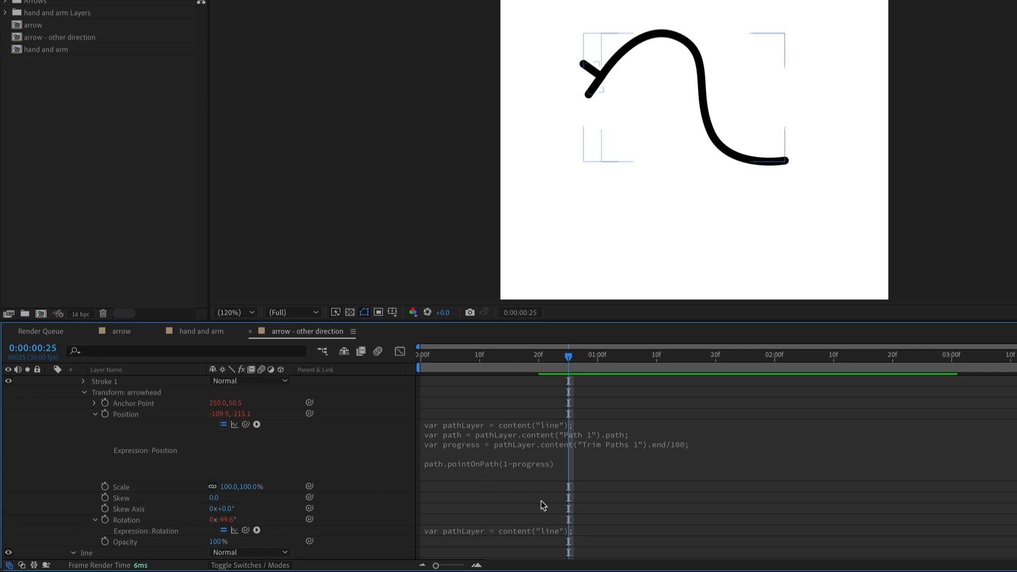
scroll(543, 505, "down", 1)
left_click(536, 508)
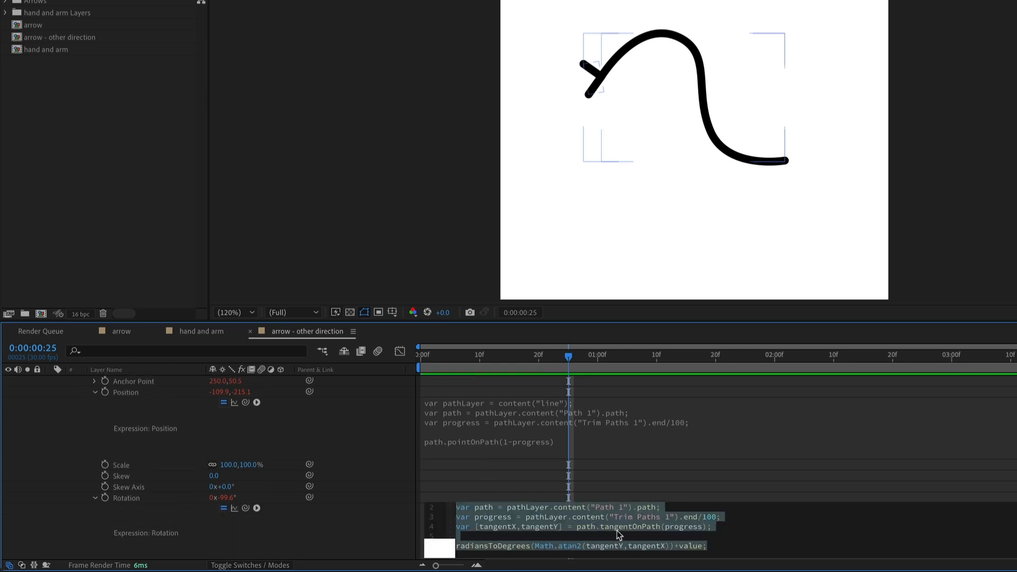
left_click(665, 528)
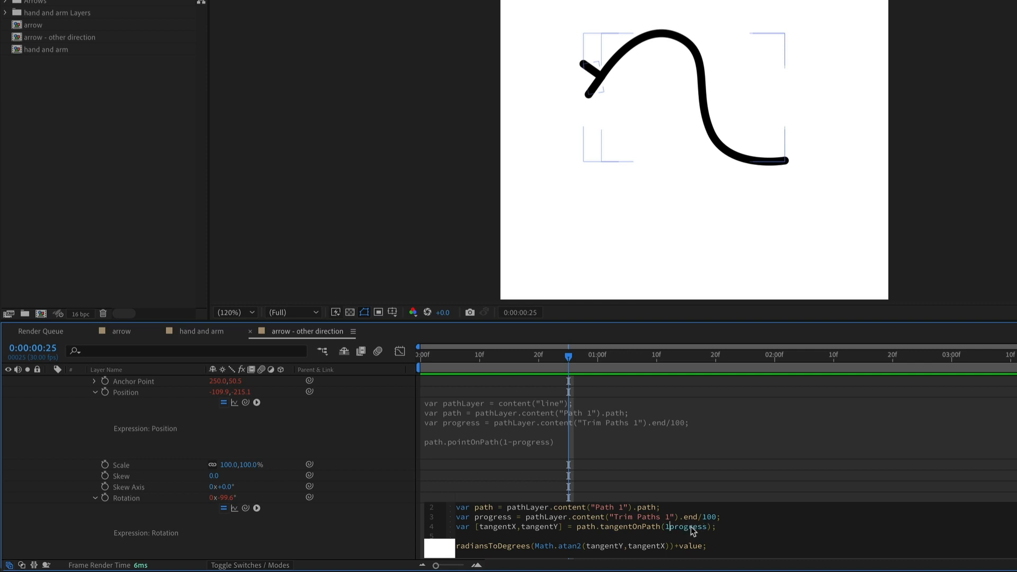
left_click(689, 498)
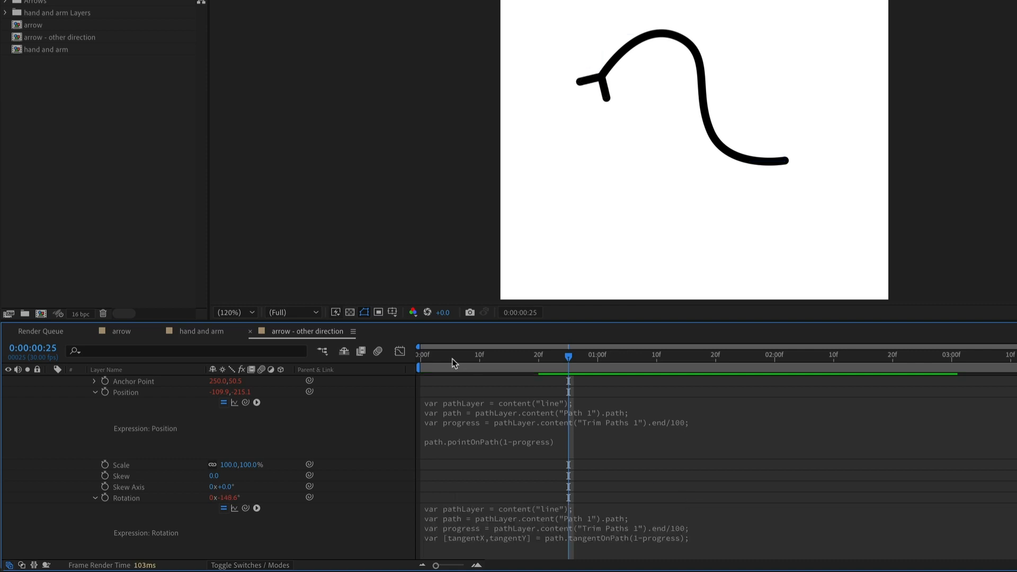
- Preview the reversed arrow from the first frame to inspect the arrowhead's position and direction
left_click_drag(453, 358, 412, 361)
key("space")
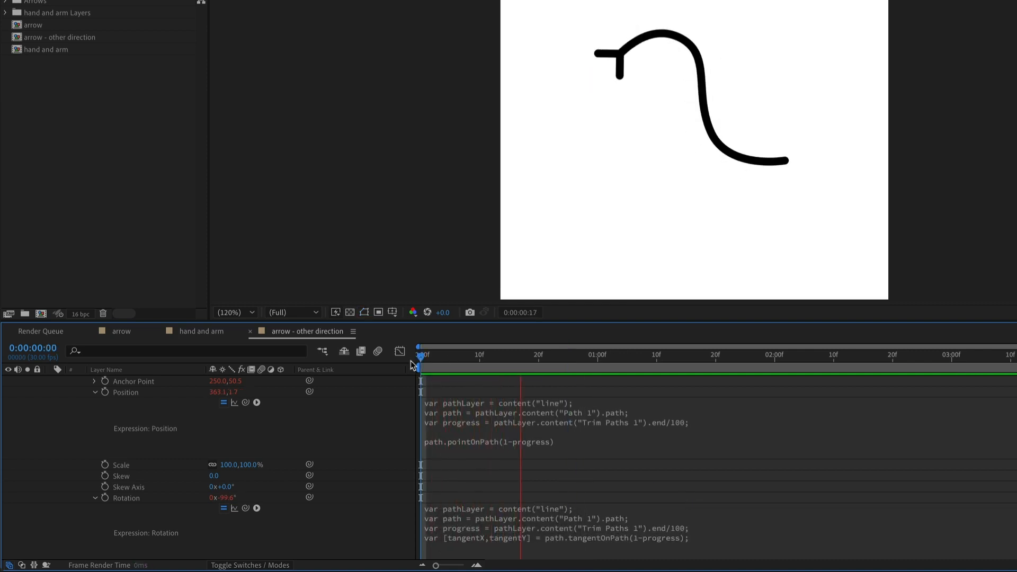
key("space")
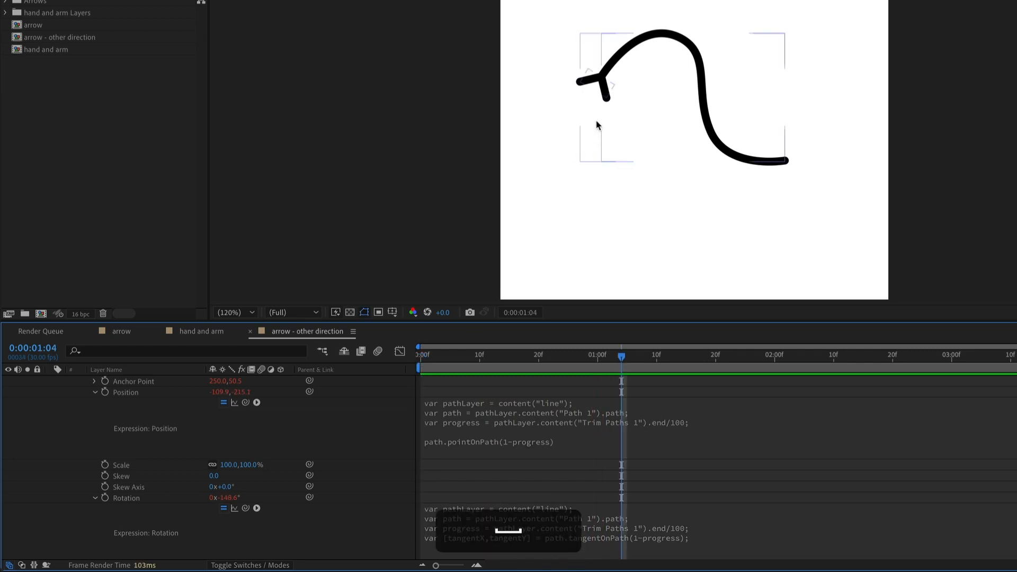
- Set the arrowhead's rotation to 90° and preview the reversed arrow's animation
left_click(229, 498)
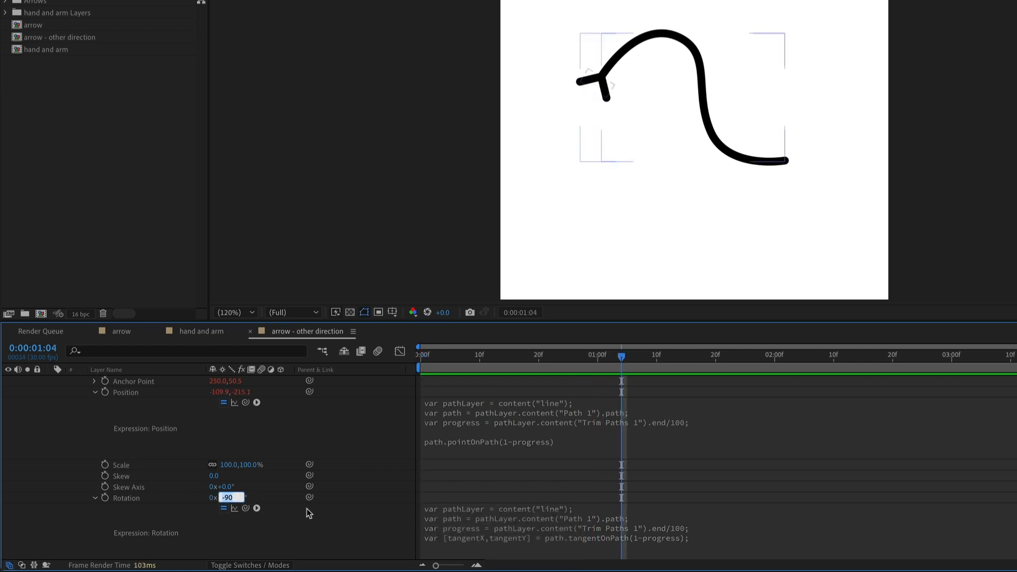
type("0")
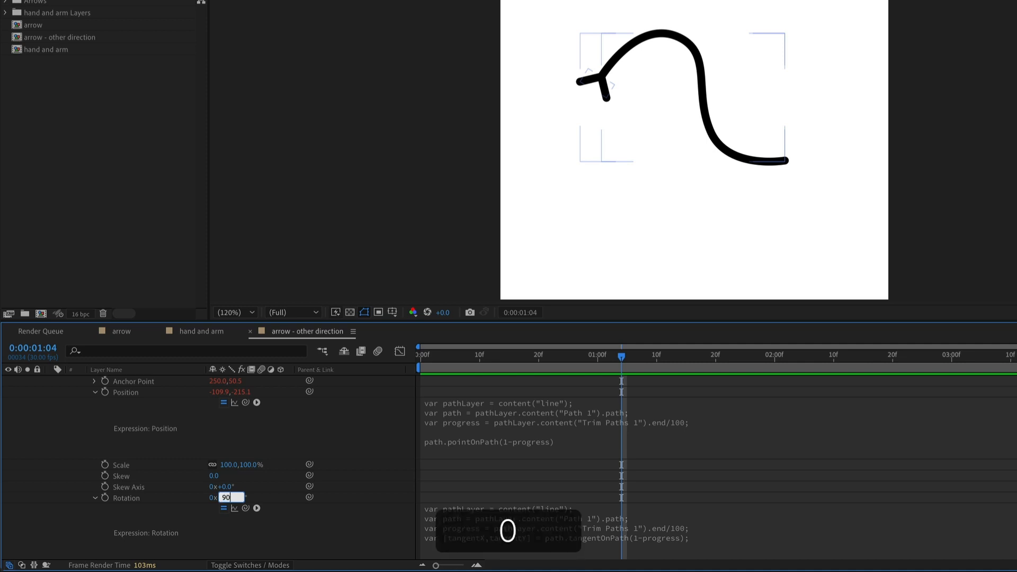
key("Return")
key("space")
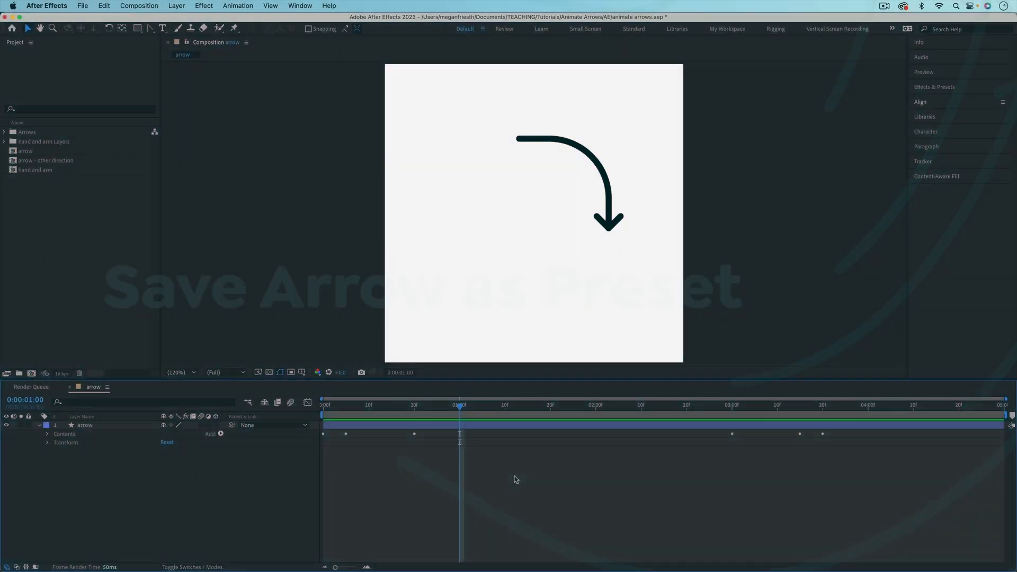
- Show the Effects & Presets list, select the arrow layer's Contents group, and start saving it as an animation preset
left_click(504, 427)
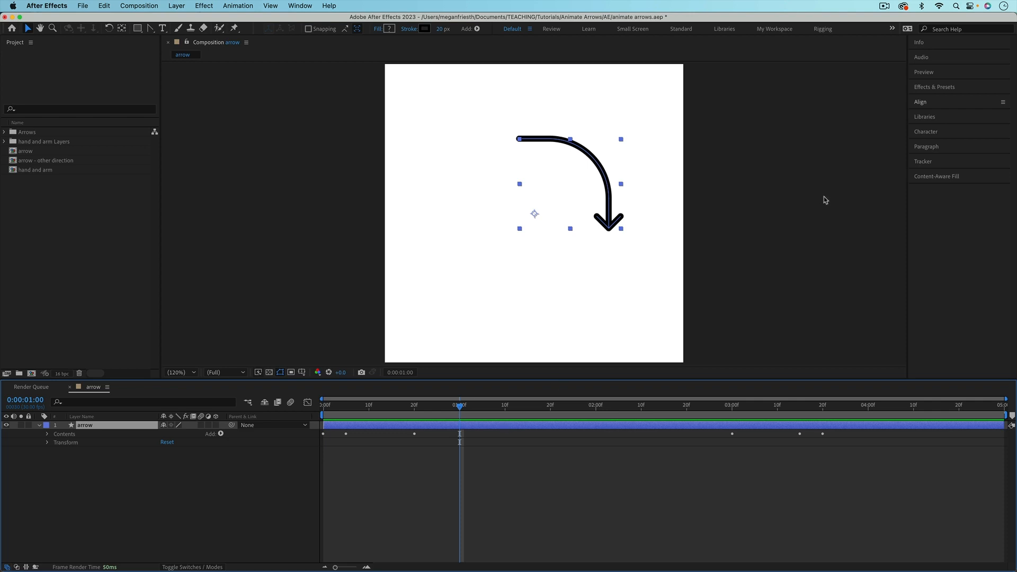
left_click(934, 88)
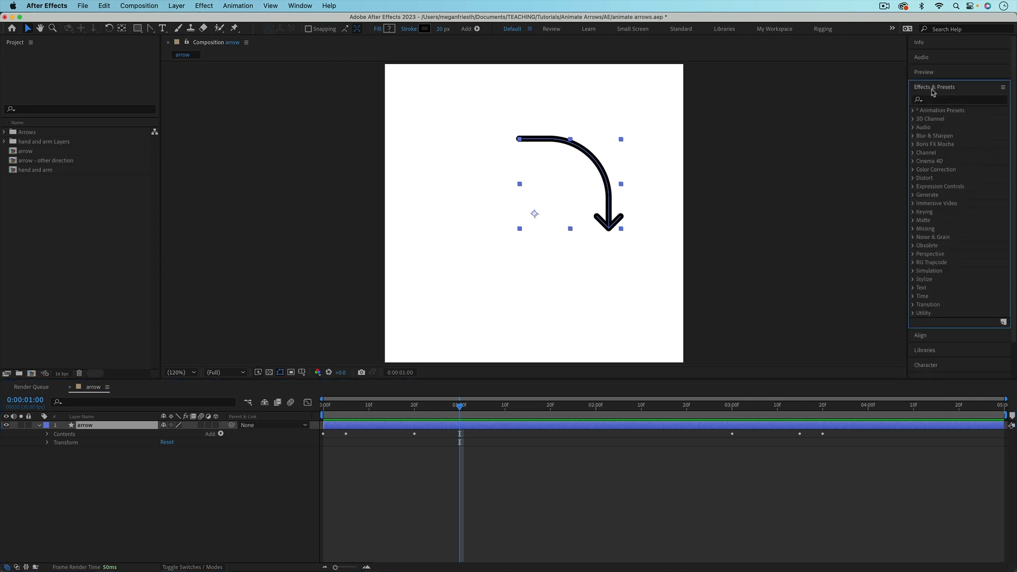
left_click(298, 7)
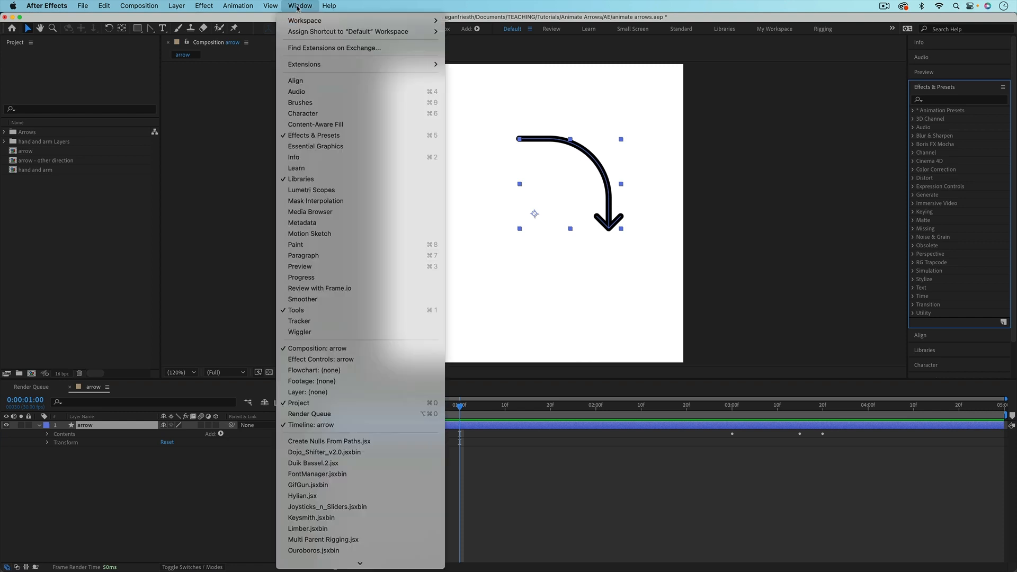
left_click(886, 172)
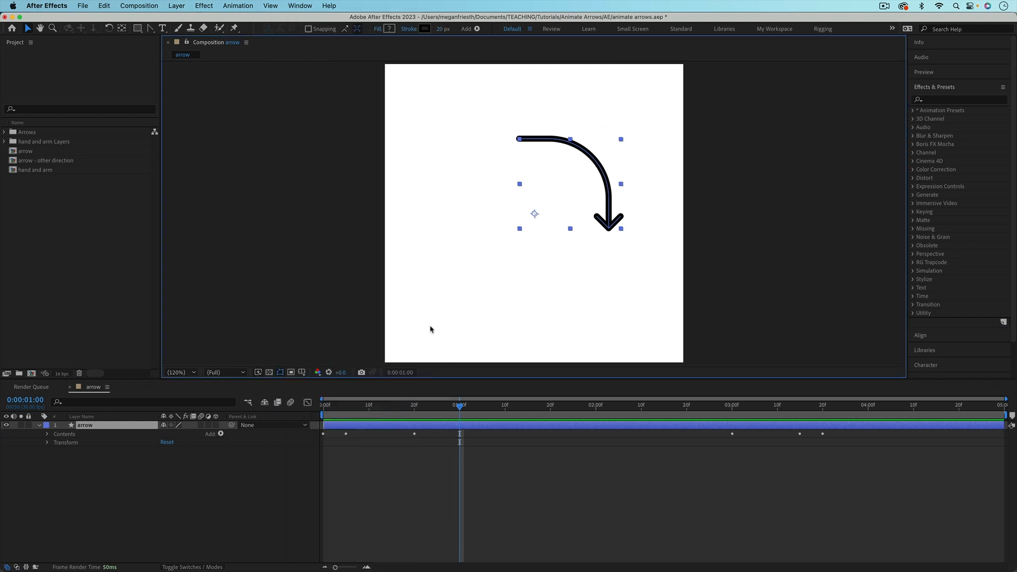
left_click(63, 436)
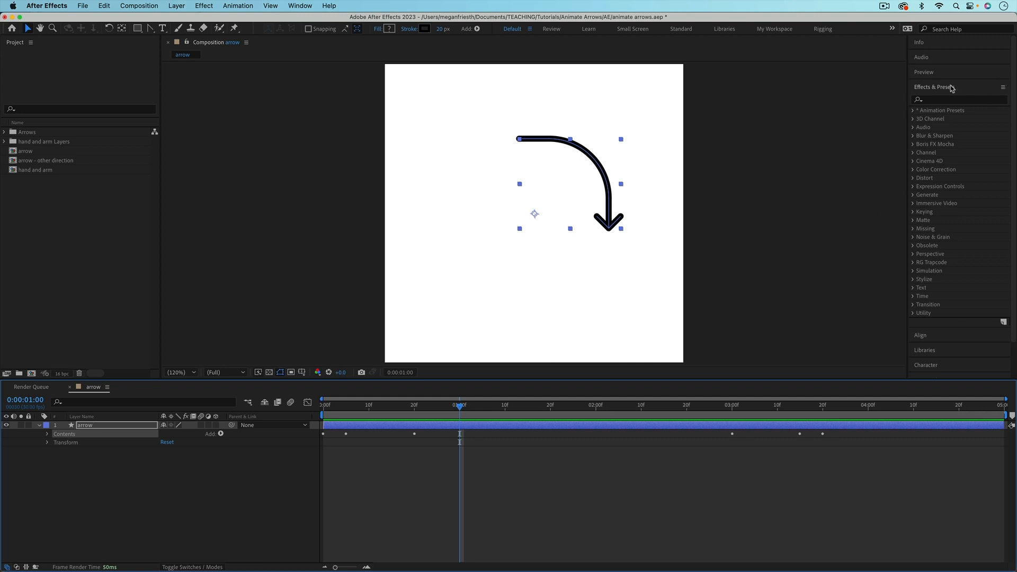
left_click(1003, 89)
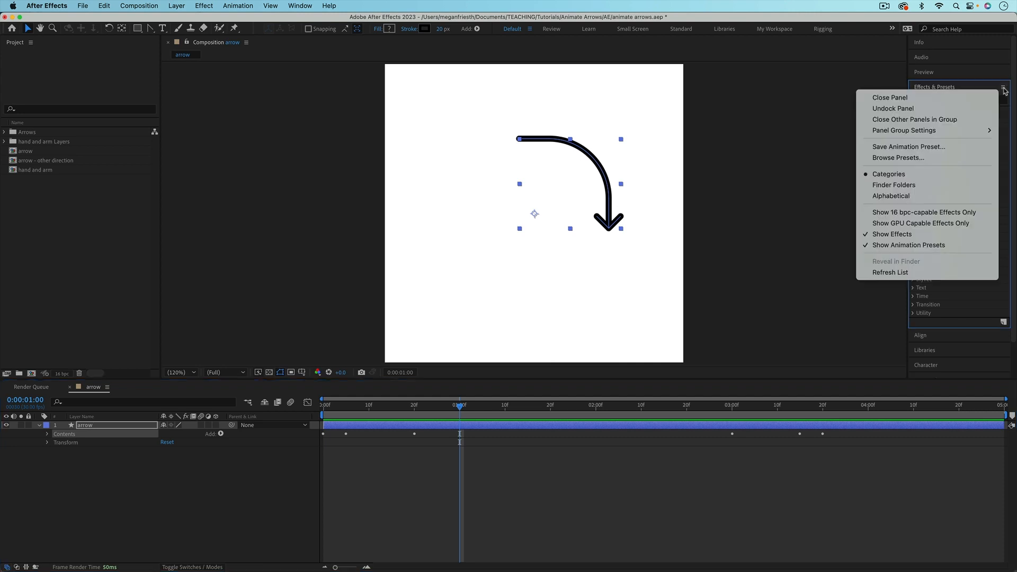
left_click(948, 150)
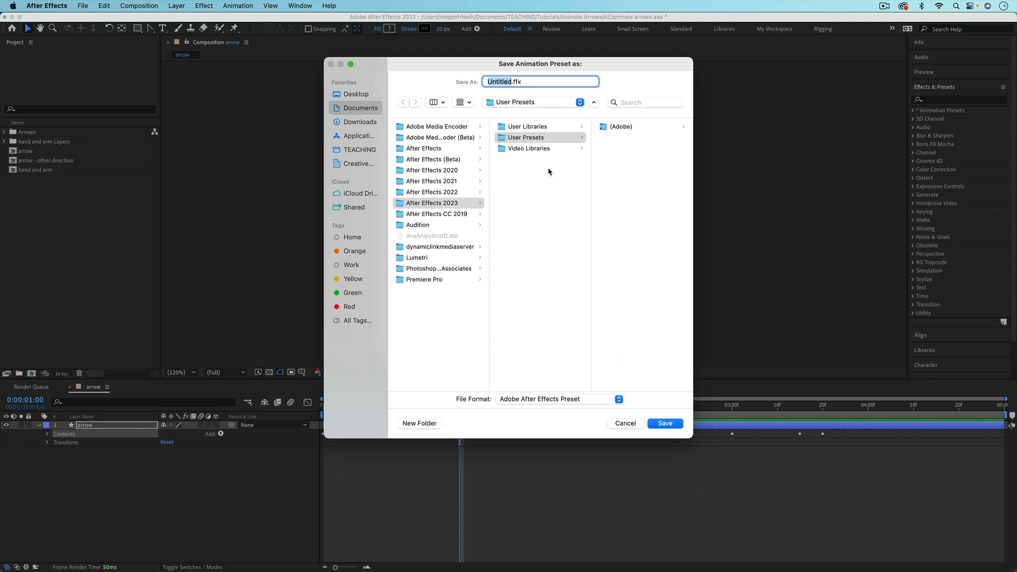
- Set the save location to the Presets folder inside Applications > Adobe After Effects 2023
left_click(358, 138)
left_click(431, 183)
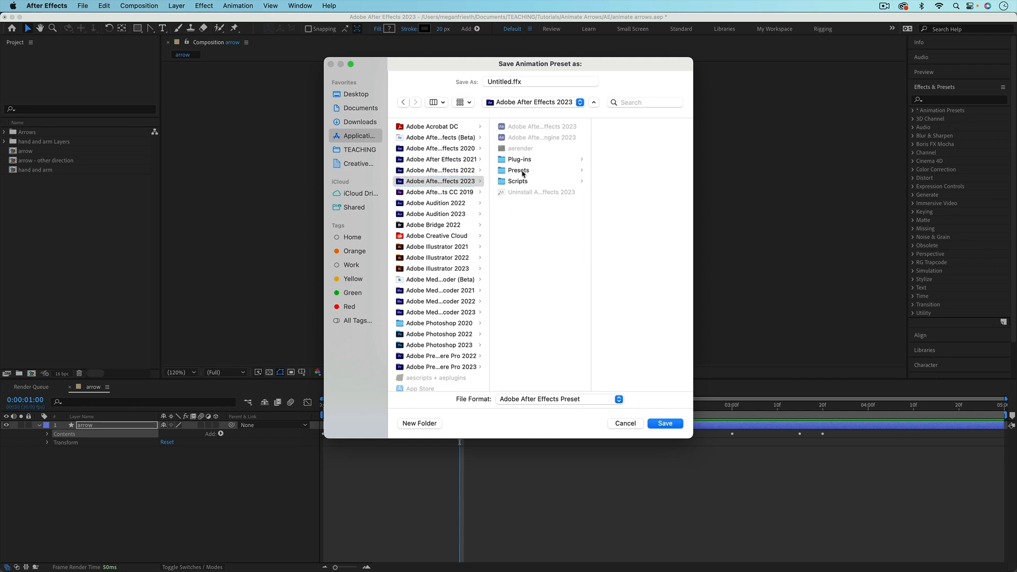
left_click(524, 171)
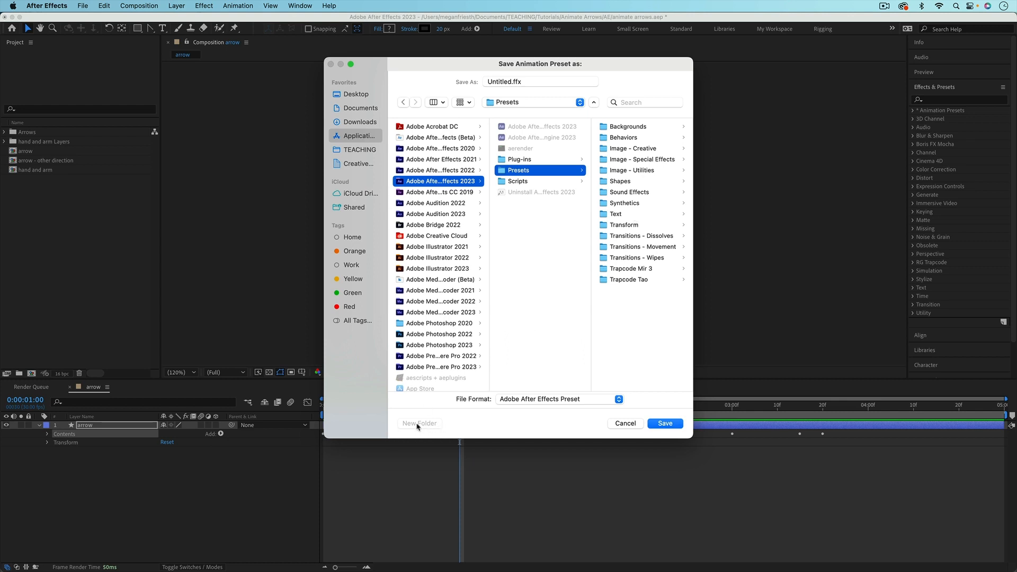
- Switch to Finder and create a folder named My Presets in the Adobe After Effects 2023 Presets folder
key("super+Tab")
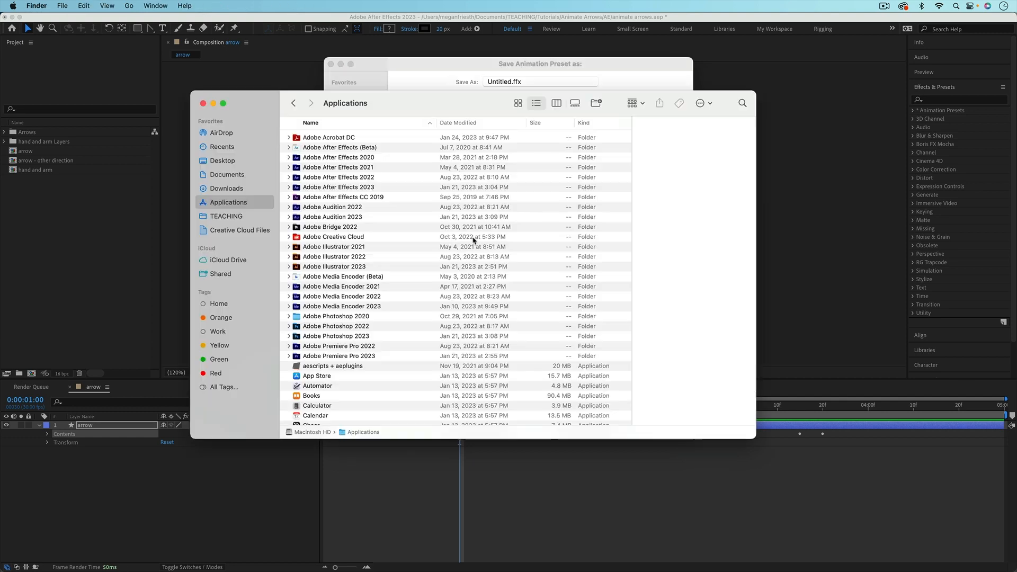
left_click(349, 187)
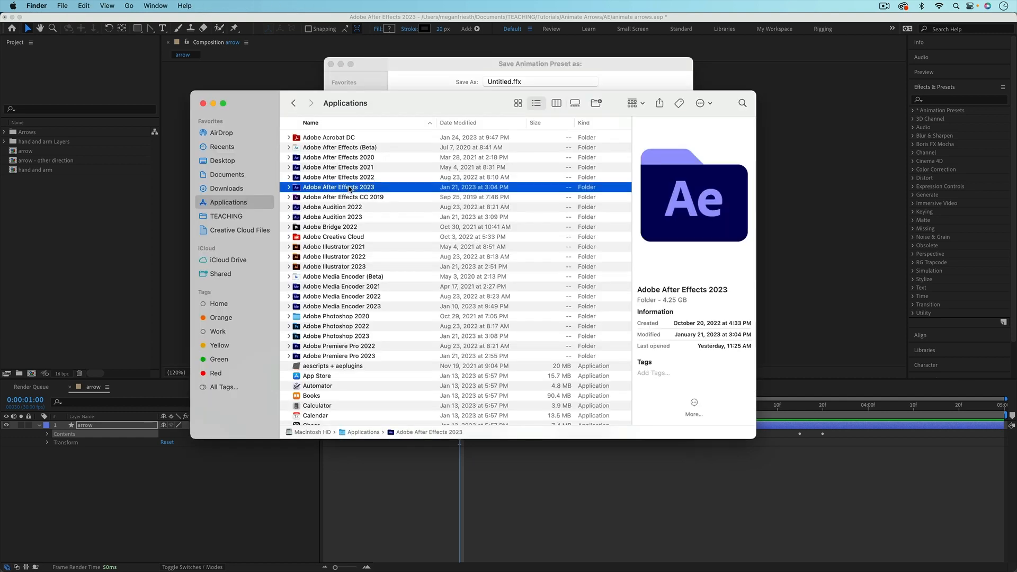
double_click(349, 187)
double_click(314, 177)
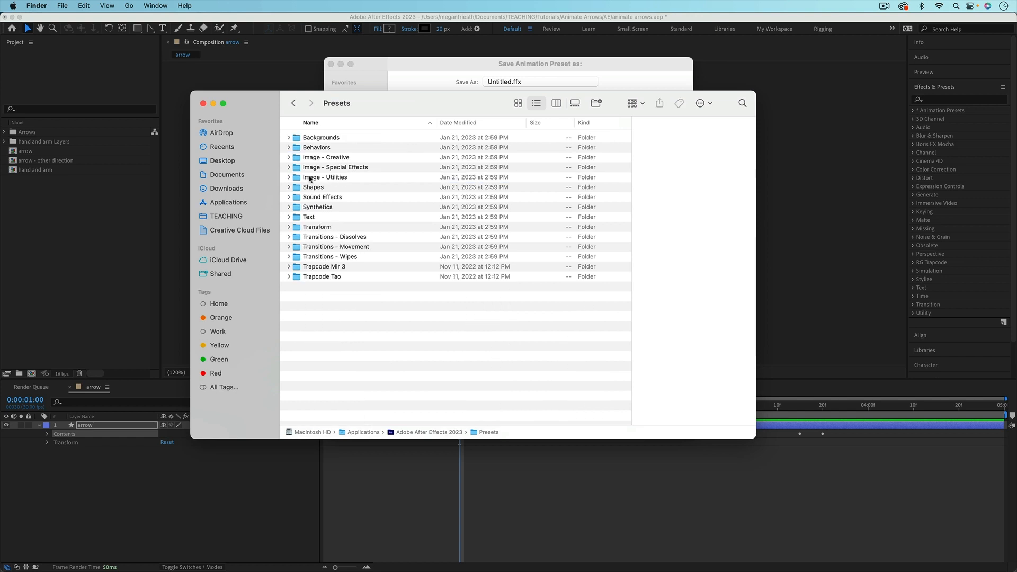
right_click(374, 339)
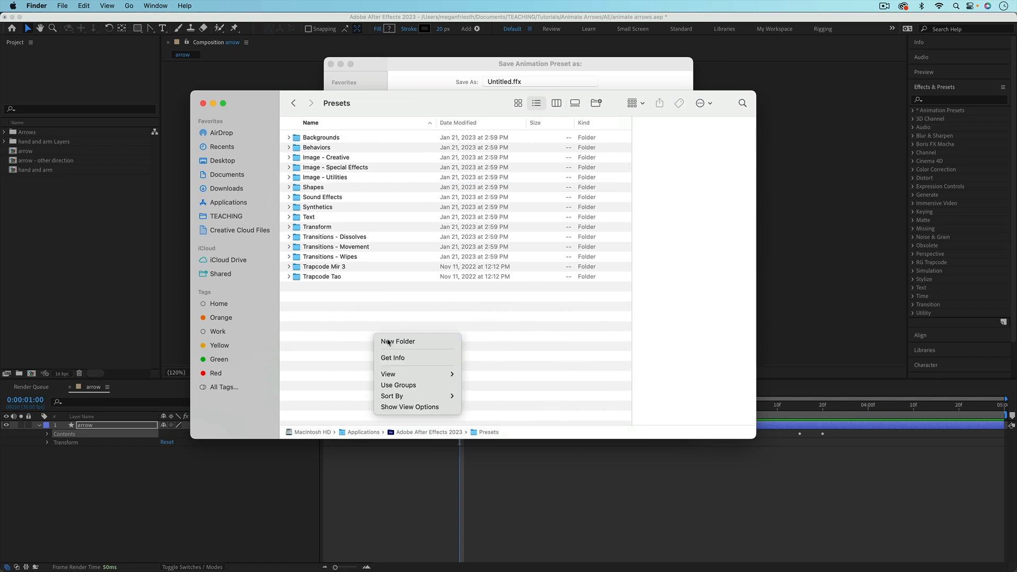
left_click(387, 339)
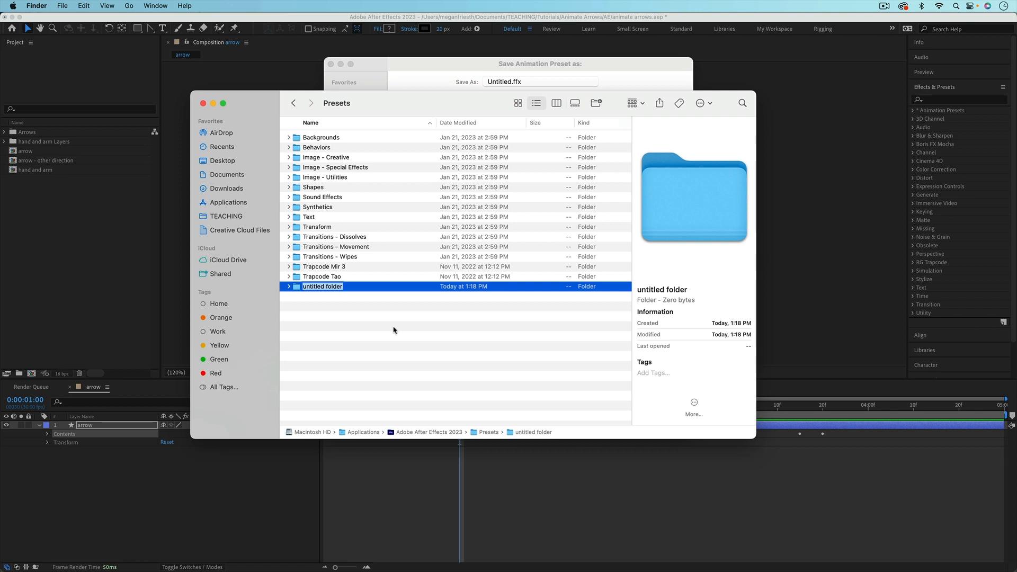
type("My Presets")
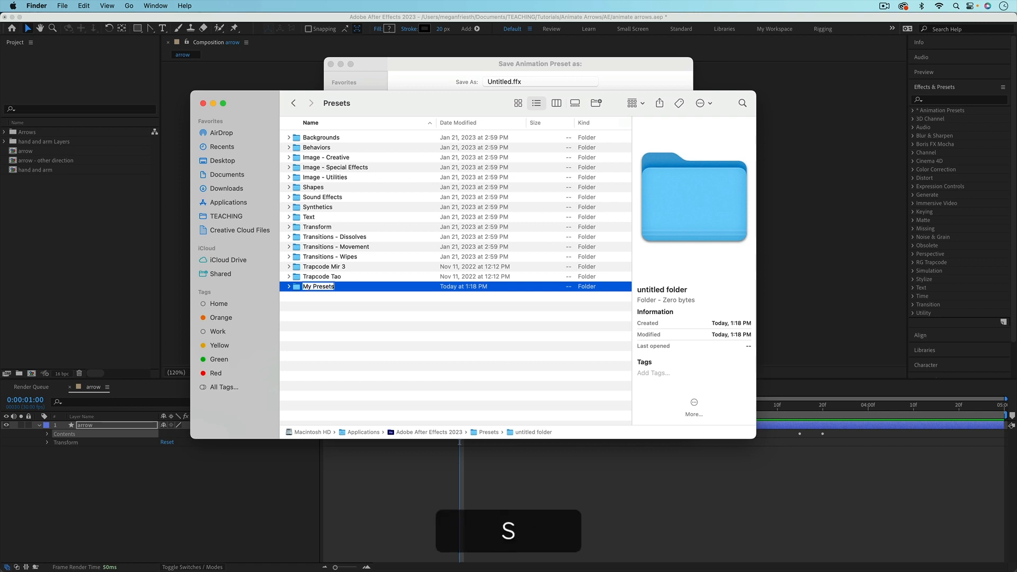
key("Return")
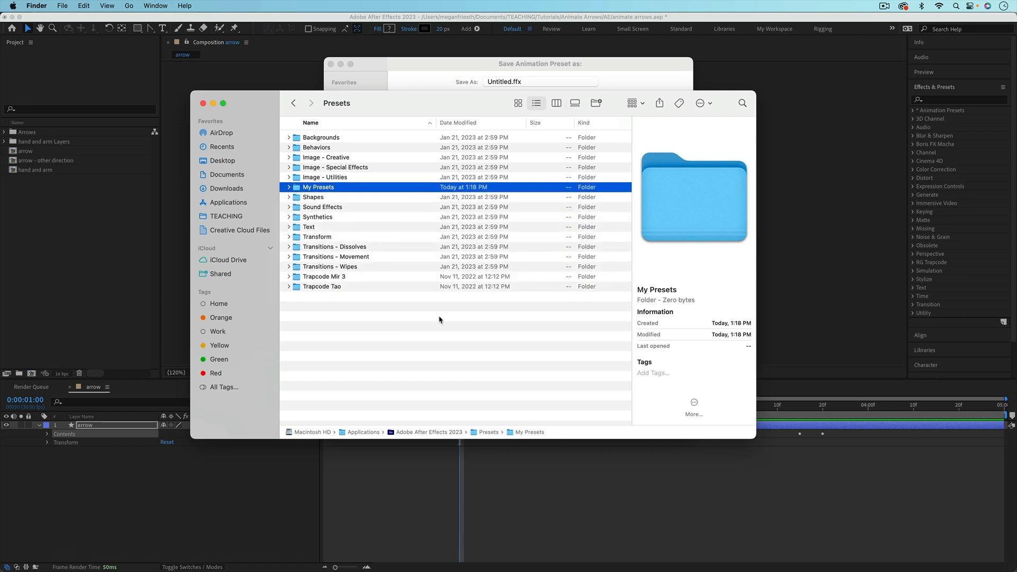
- Return to After Effects, save the preset as arrow in My Presets, and expand that folder under Animation Presets
left_click(657, 77)
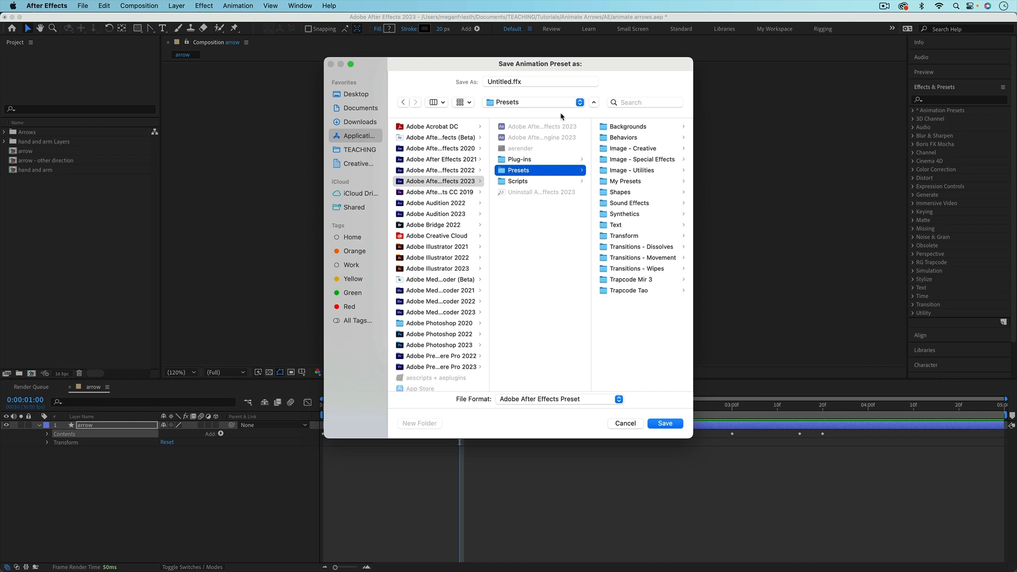
left_click(615, 182)
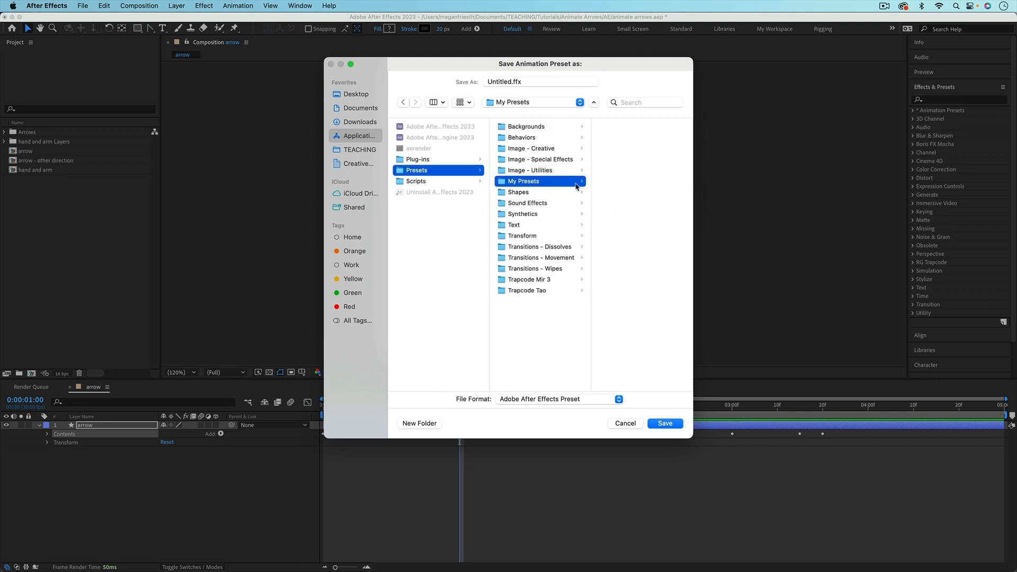
left_click(511, 83)
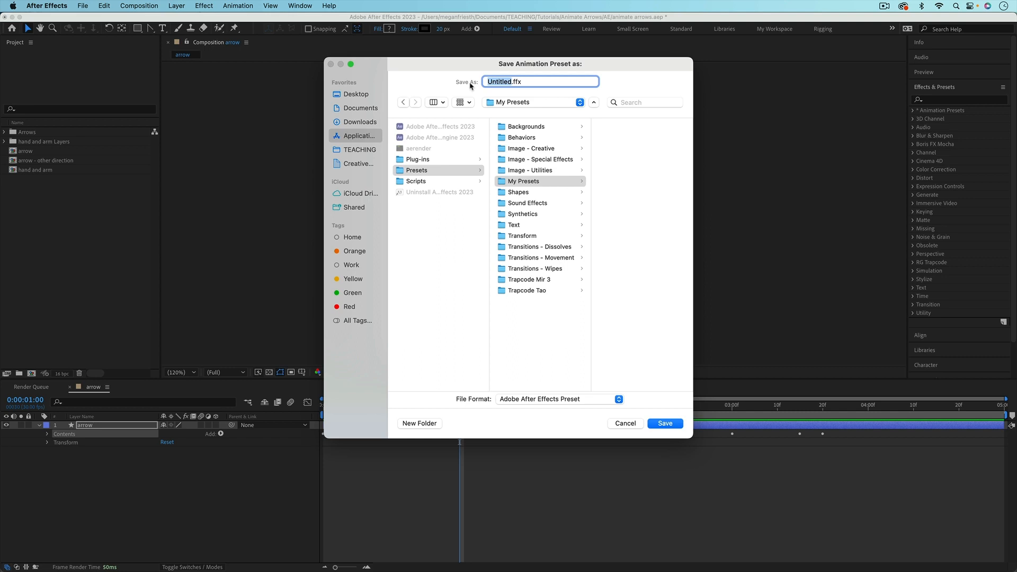
type("arrow")
left_click(666, 424)
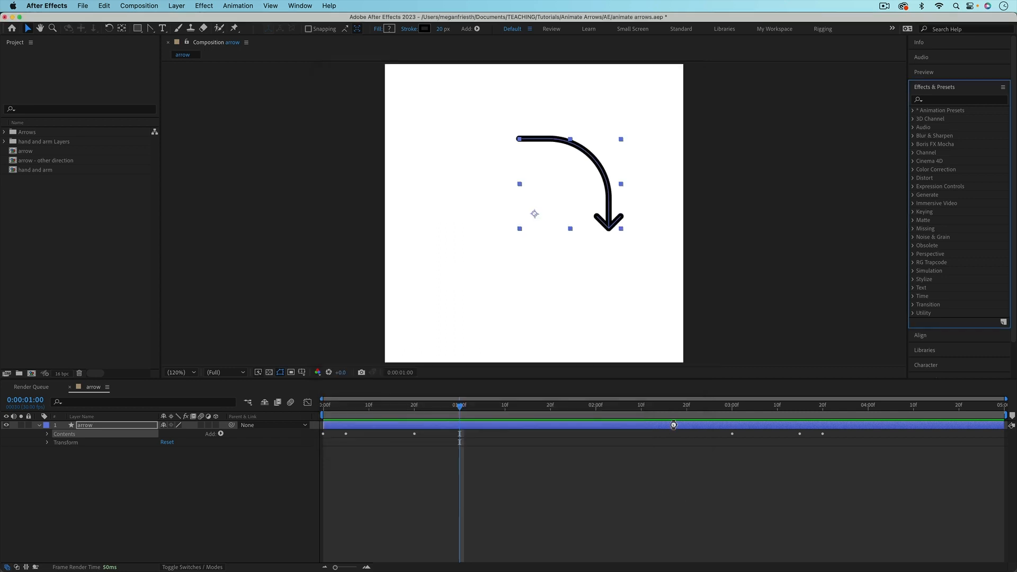
left_click(913, 110)
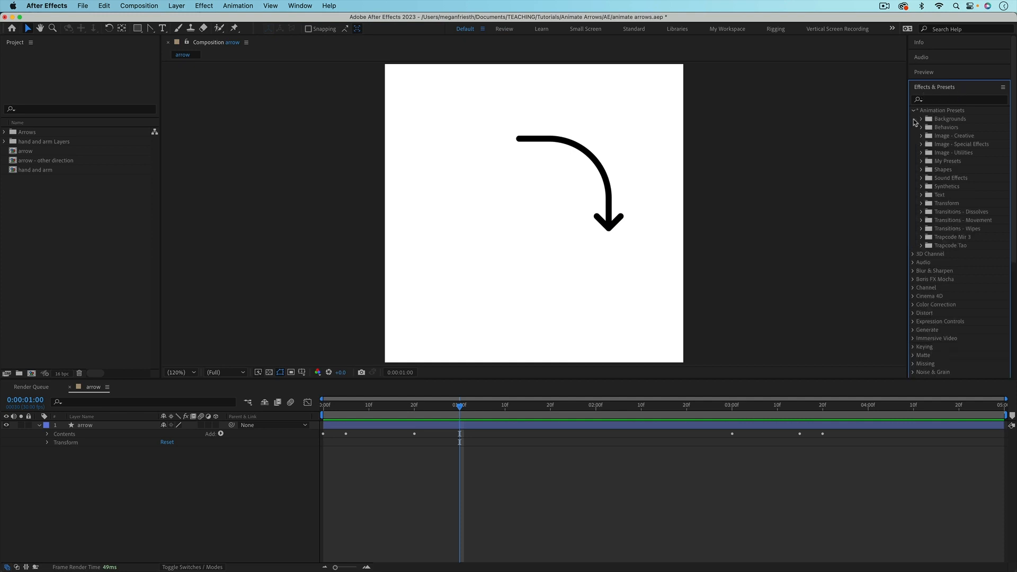
left_click(922, 162)
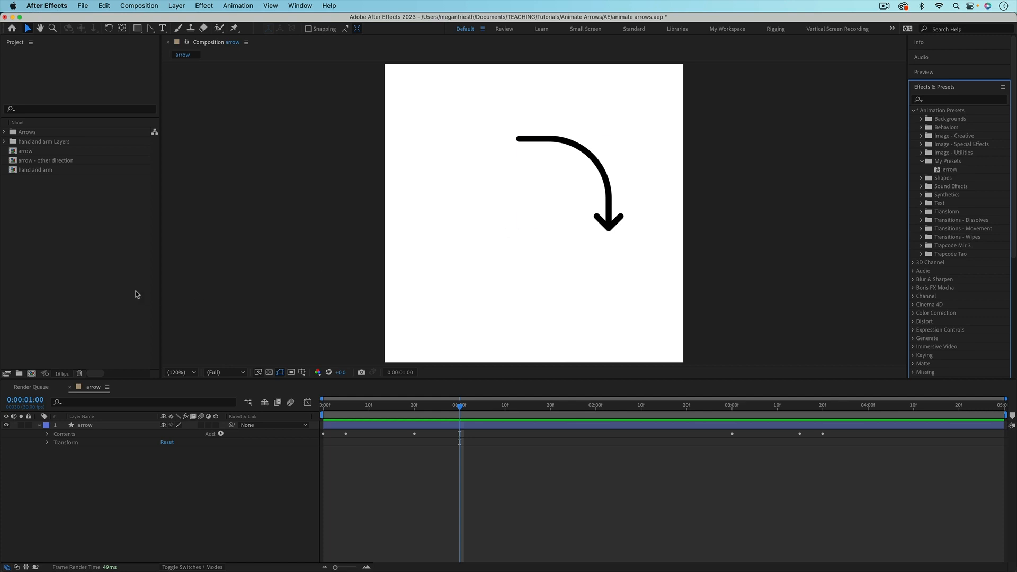
- Create a new project with a 1000 x 1000 px composition named new arrow
left_click(82, 5)
mouse_move(93, 15)
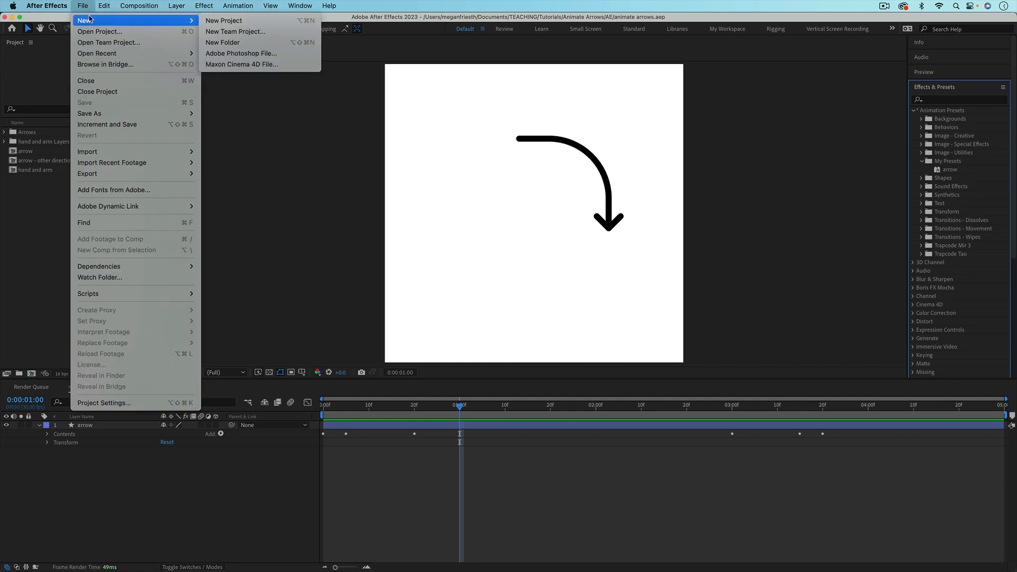
left_click(225, 16)
left_click(473, 199)
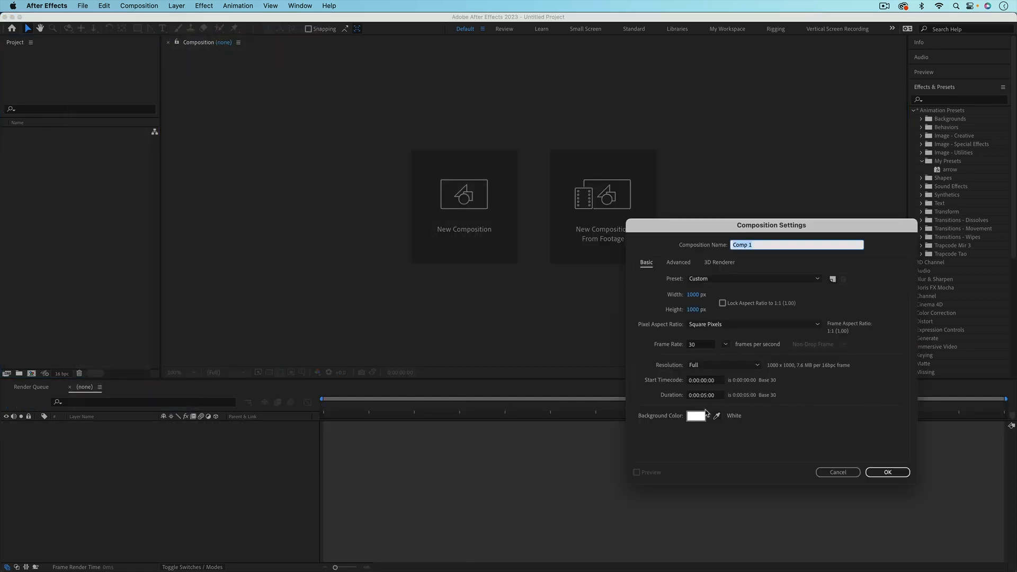
type("new arrow")
key("Return")
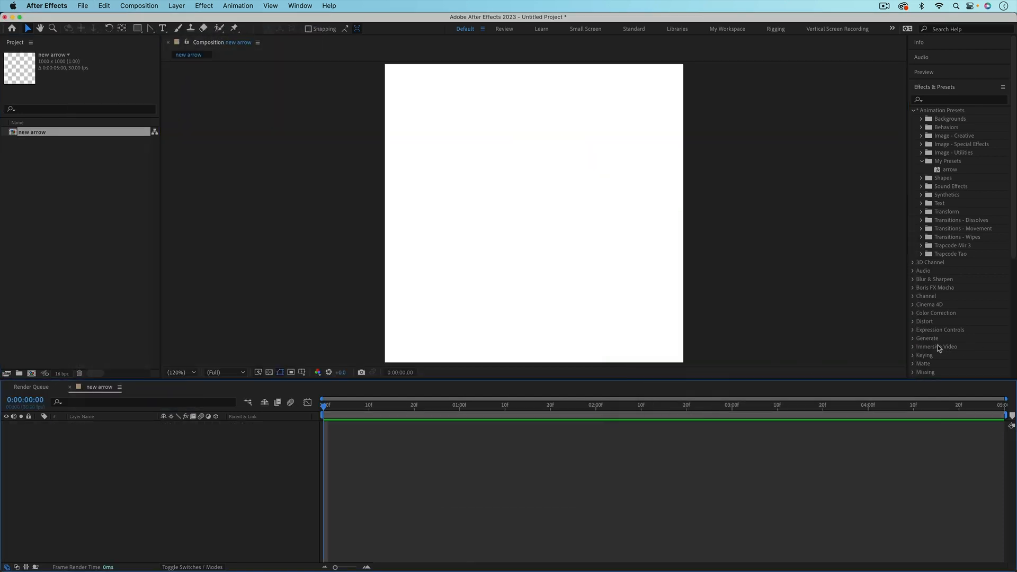
- Apply the arrow preset from My Presets to the empty composition and preview its animation
double_click(950, 170)
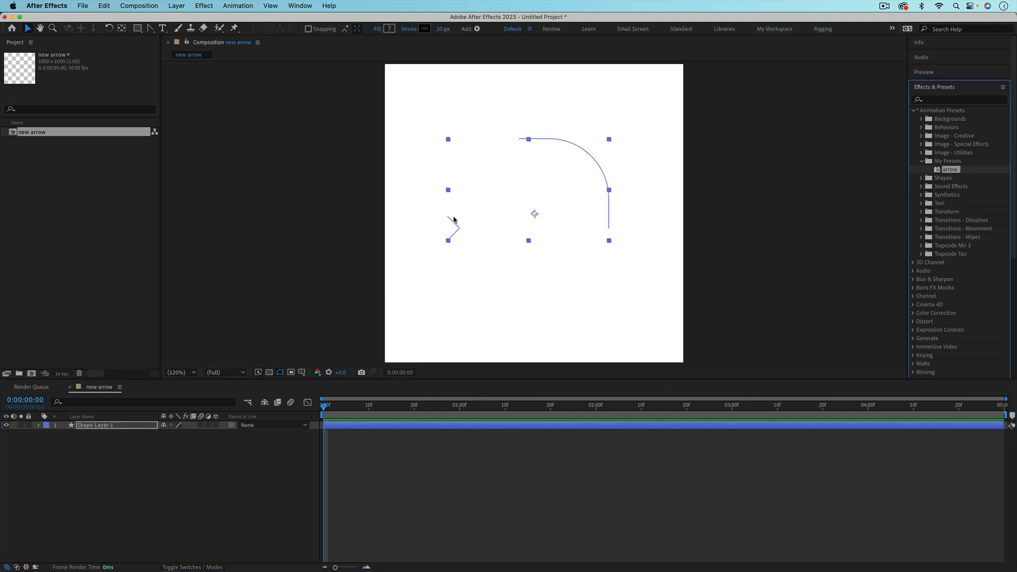
key("space")
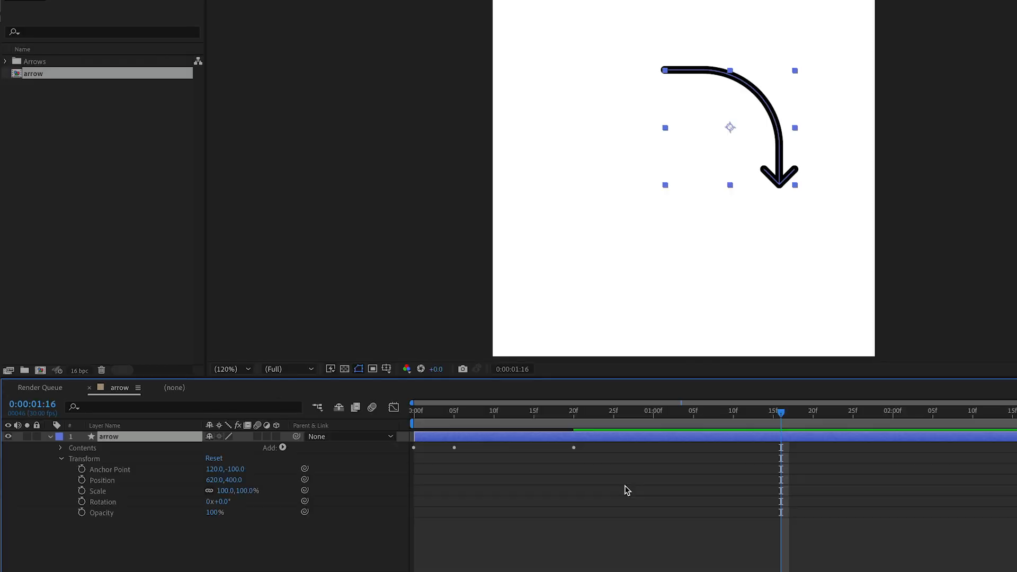
- Move the arrow to 503.5, 491.5 with 133% scale and -181° rotation, and set its stroke color to 006D6C
left_click_drag(756, 120, 717, 148)
left_click_drag(244, 497, 125, 525)
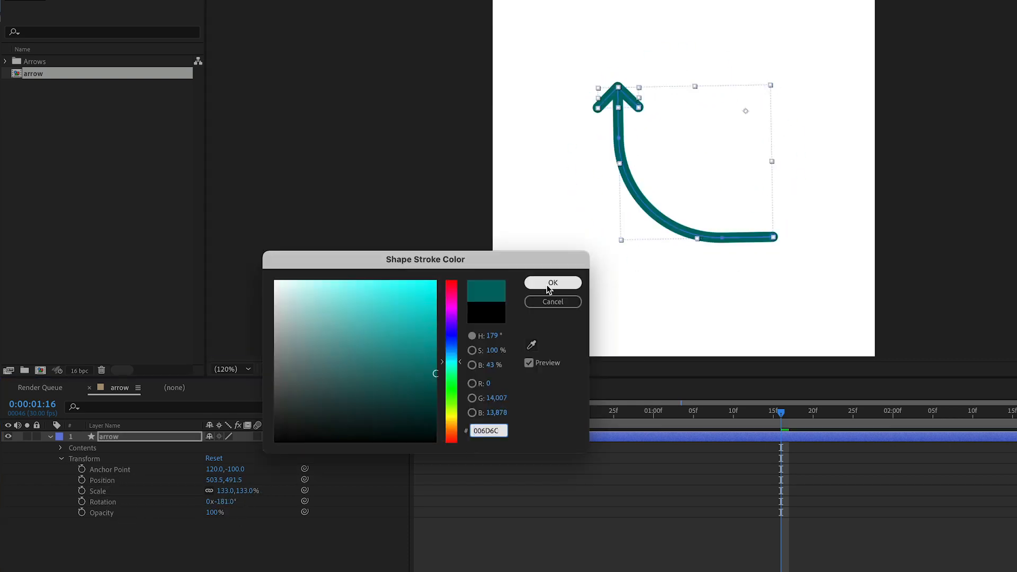
left_click(549, 284)
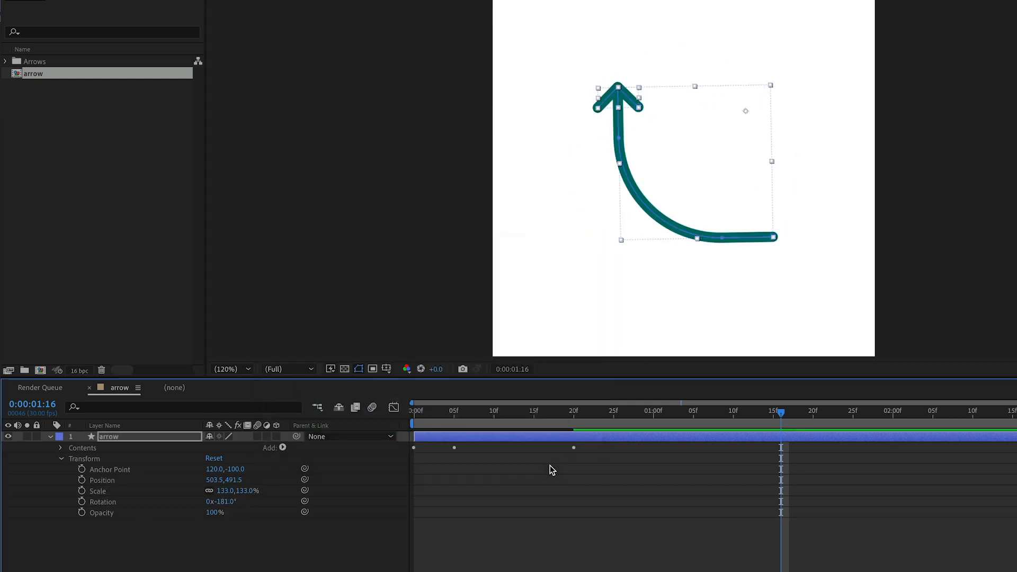
- Filter the layer's properties by strok and raise the Stroke Width to 40 for the arrowhead and 39 for the line
left_click(151, 409)
type("strok")
left_click_drag(212, 480, 226, 480)
left_click_drag(213, 513, 223, 513)
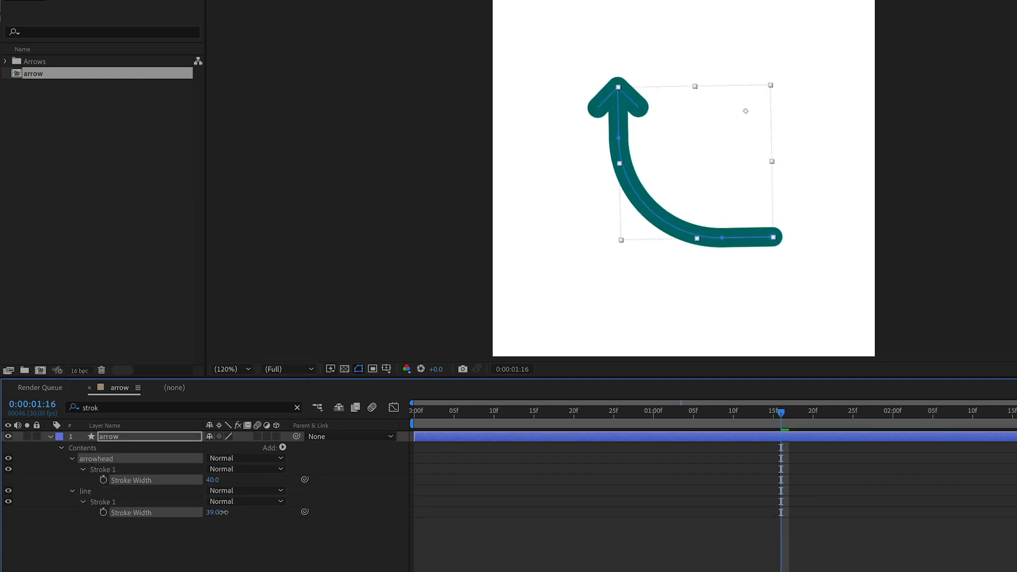